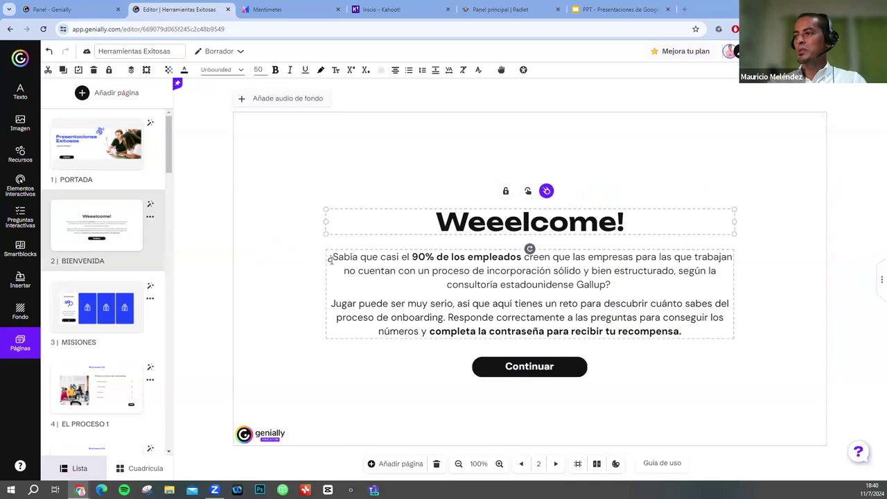
Replace the welcome page's paragraph with the Genially description starting "Genially nos permite crear espacios interactivos" and ending "al crear un documento de apoyo."
{"action": "left_click", "coordinate": [333, 260]}
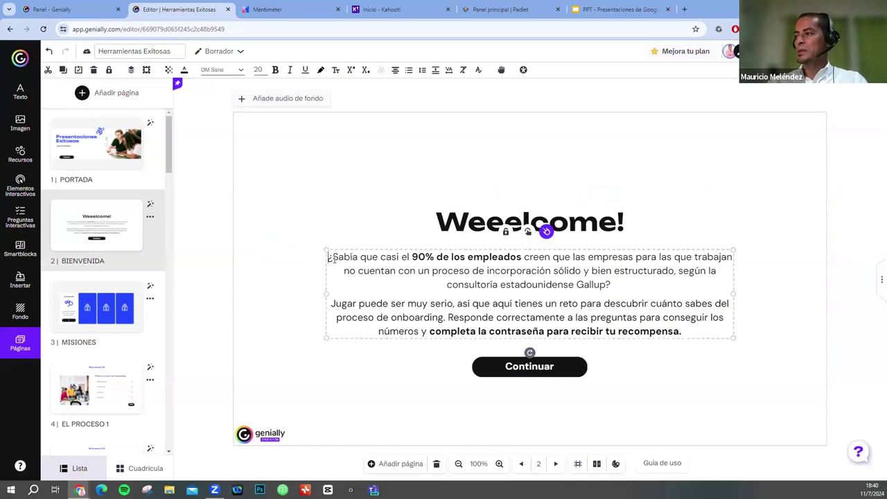
{"action": "key", "text": "ctrl+a"}
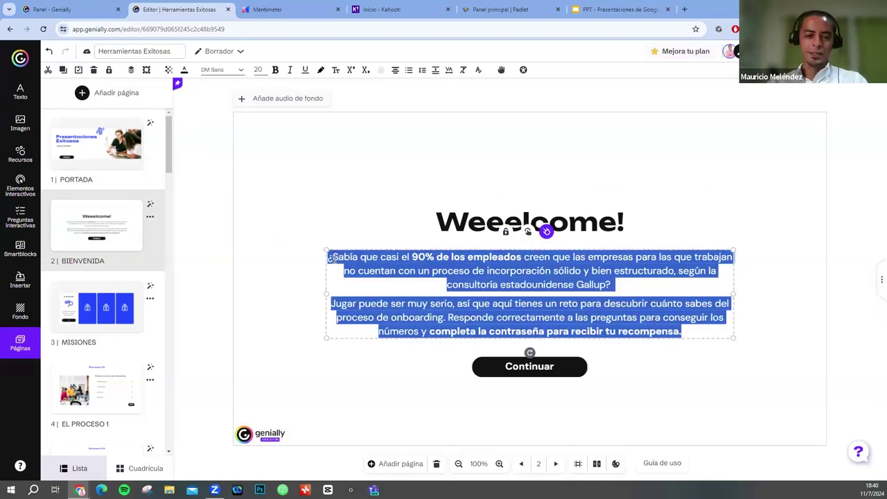
{"action": "type", "text": "Genially nos permite crear espacios interactivos, que vayan más allá de la .ppt básica como powerpoint entre otras. Tiene claramente algunas opciones más robustas, opciones que son de paga donde podemos manejar métricas, compatibles a otras plataformas, etc. Su opción gratuita es más que suficiente para las necesidades que tenemos al crear un documento de apoyo."}
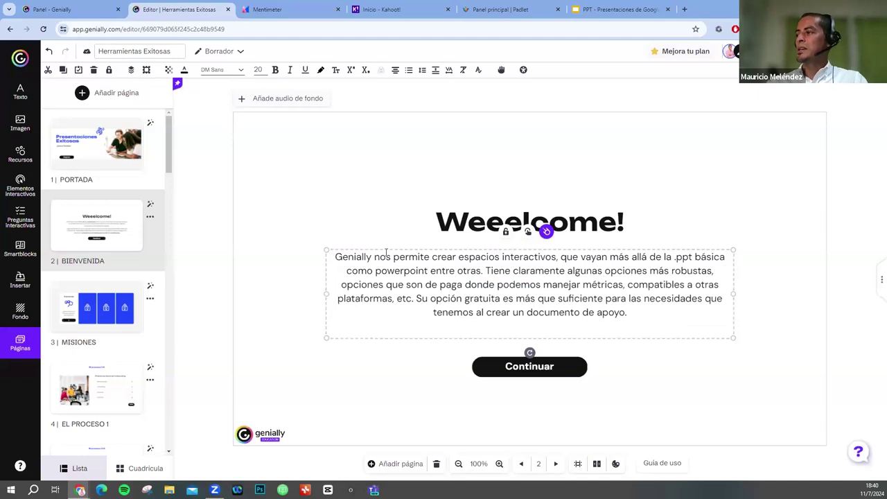
{"action": "key", "text": "BackSpace"}
{"action": "key", "text": "BackSpace"}
{"action": "type", "text": "."}
Change the welcome page's "Weeelcome!" title to "Bienvenidos"
{"action": "left_click", "coordinate": [623, 221]}
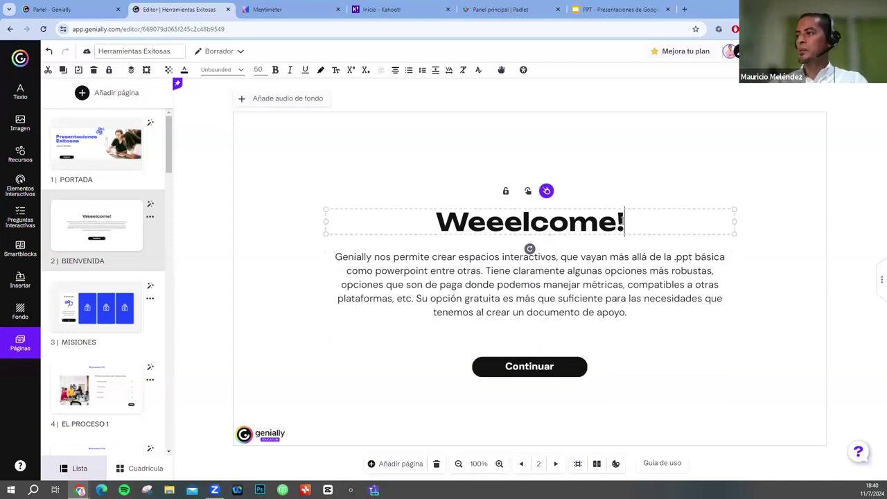
{"action": "key", "text": "ctrl+a"}
{"action": "type", "text": "B"}
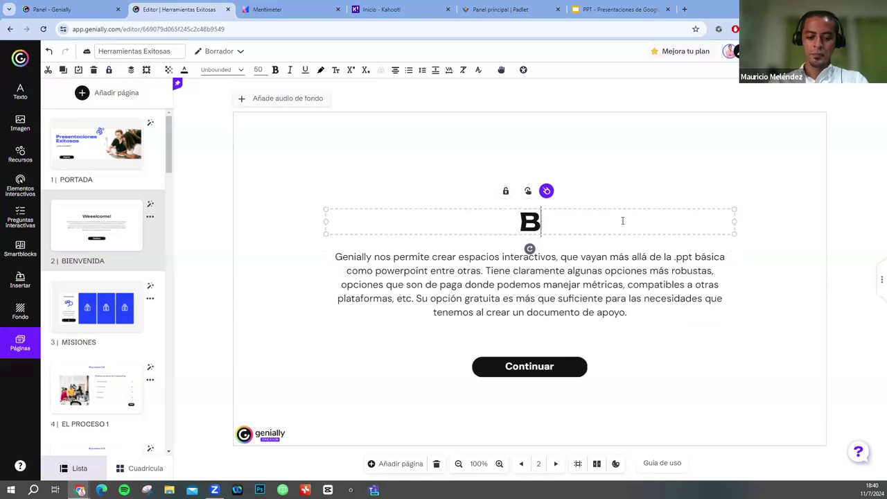
{"action": "type", "text": "ienvenidos"}
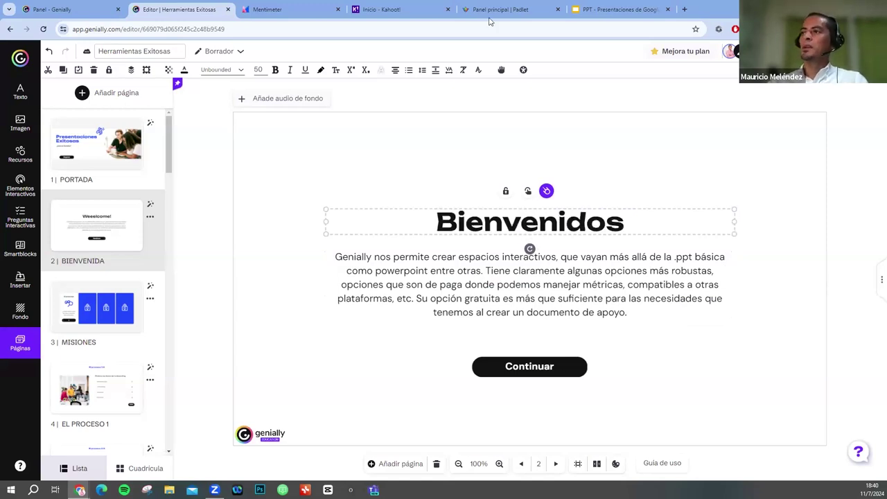
Recolour the whole "Bienvenidos" title text with the recently used blue
{"action": "key", "text": "ctrl+a"}
{"action": "left_click", "coordinate": [184, 70]}
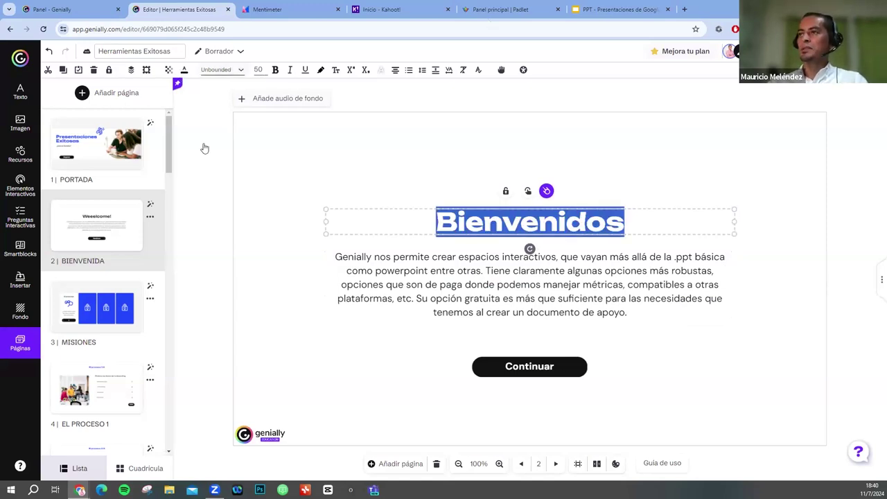
{"action": "left_click", "coordinate": [205, 211]}
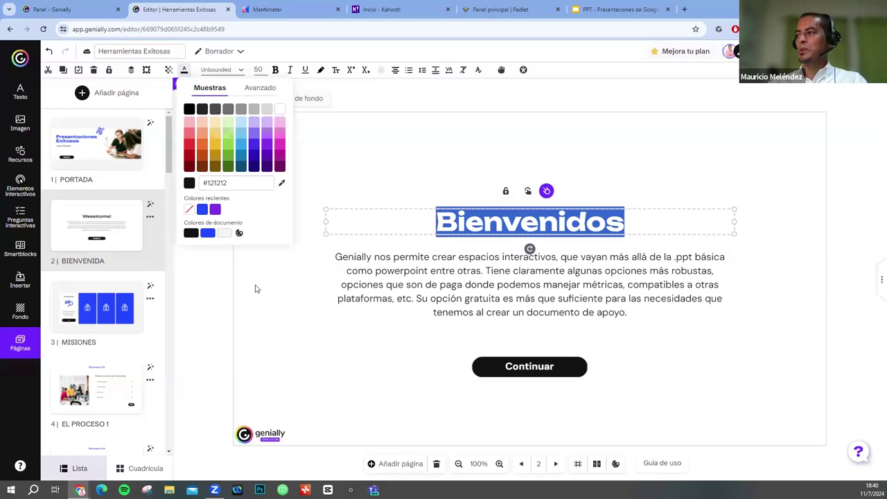
{"action": "left_click", "coordinate": [253, 289]}
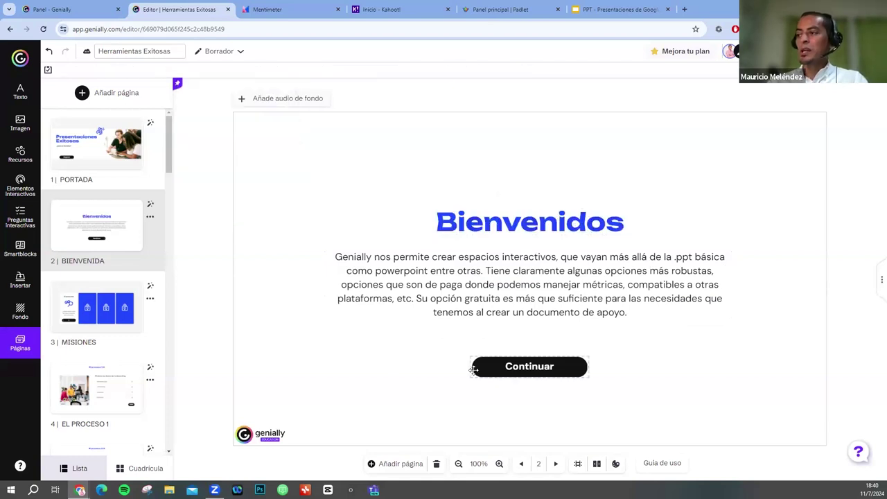
Change the fill of the "Continuar" button on the welcome page to magenta #ae1e91
{"action": "left_click", "coordinate": [474, 369]}
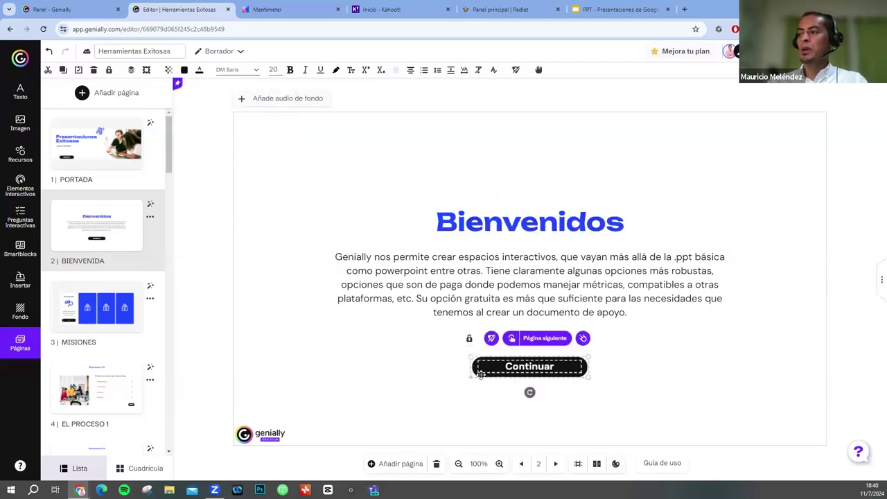
{"action": "left_click", "coordinate": [184, 71]}
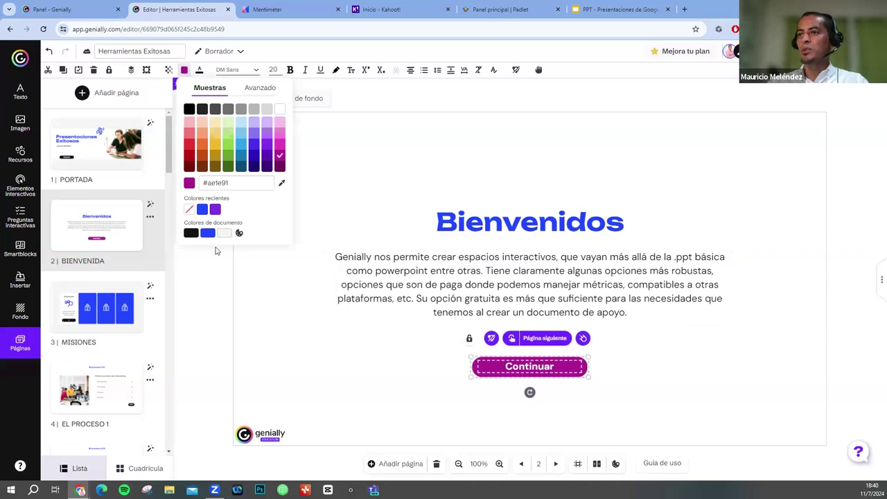
{"action": "key", "text": "Escape"}
On the PORTADA page, recolour the "Empezar" button with the same magenta as the "Continuar" button
{"action": "key", "text": "Up"}
{"action": "left_click", "coordinate": [311, 367]}
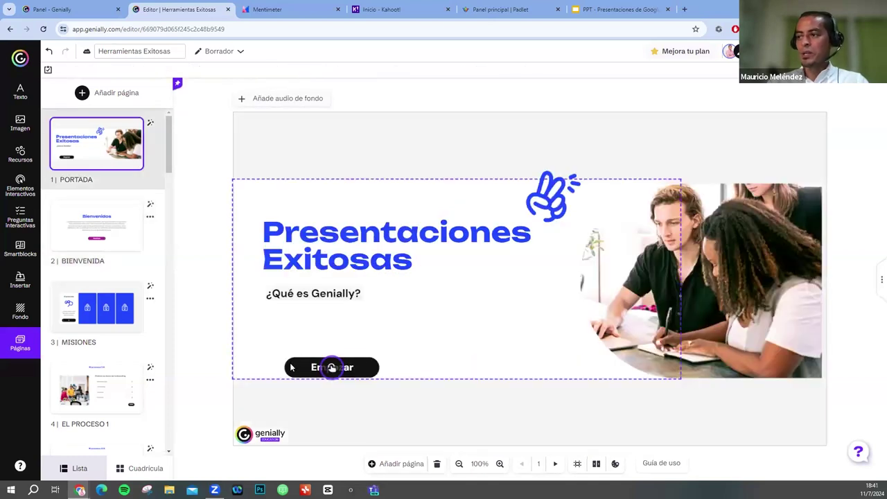
{"action": "left_click", "coordinate": [333, 367]}
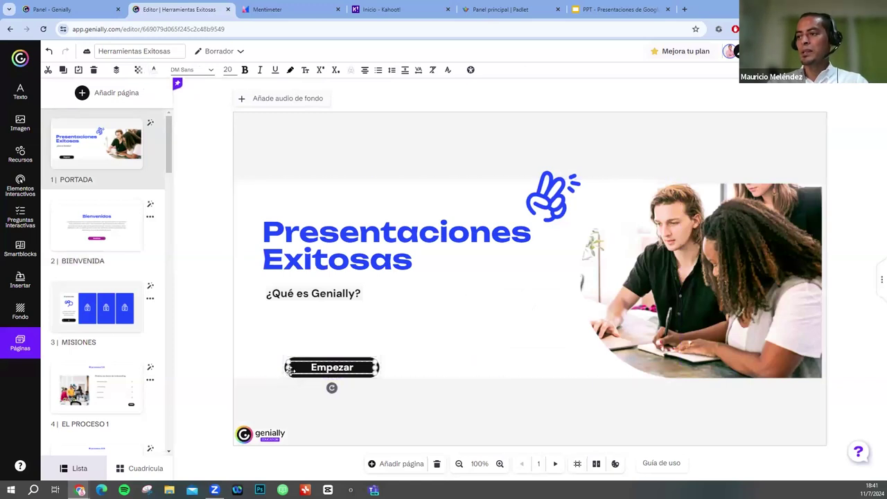
{"action": "left_click", "coordinate": [292, 378]}
{"action": "left_click", "coordinate": [184, 70]}
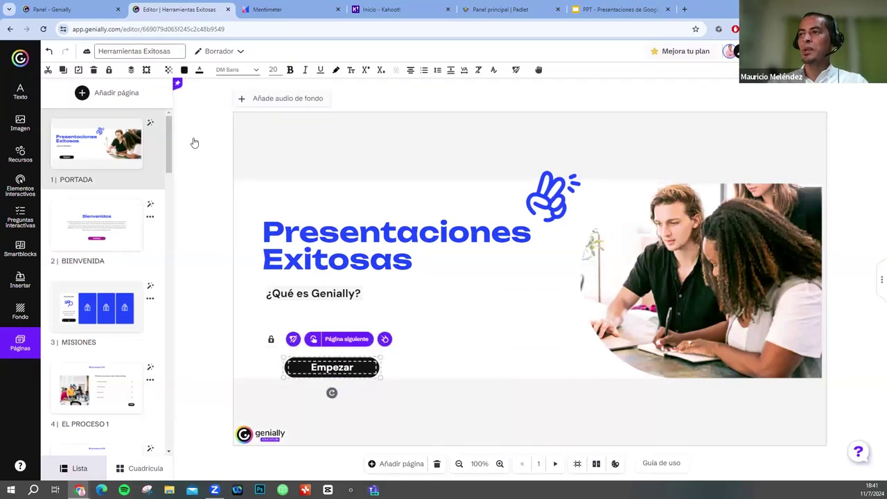
{"action": "left_click", "coordinate": [217, 326]}
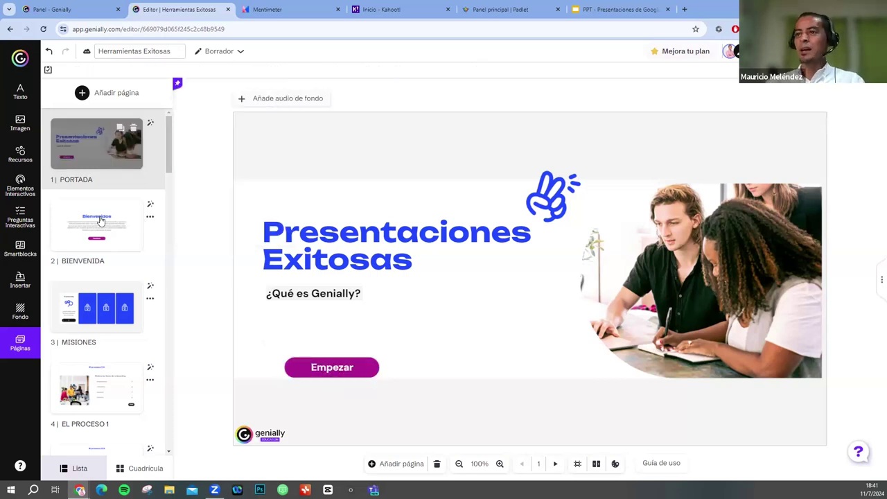
On the BIENVENIDA page, shift the description paragraph slightly down, away from the title
{"action": "left_click", "coordinate": [100, 221]}
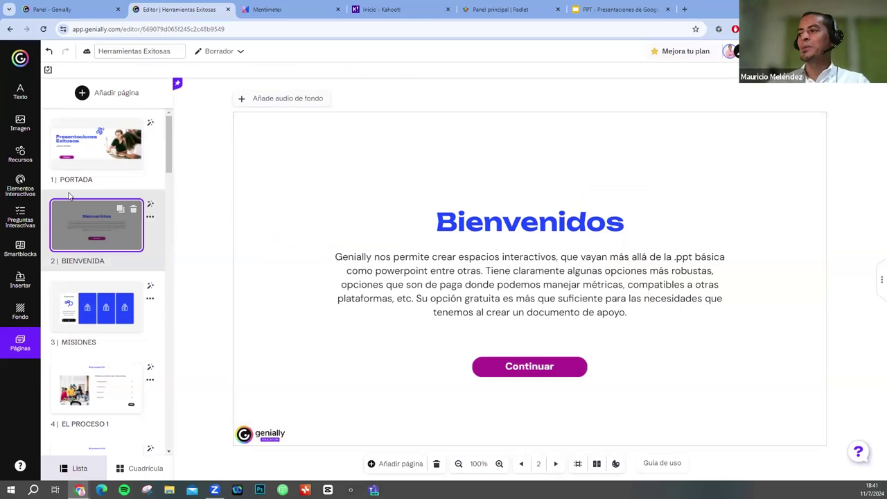
{"action": "left_click", "coordinate": [405, 269]}
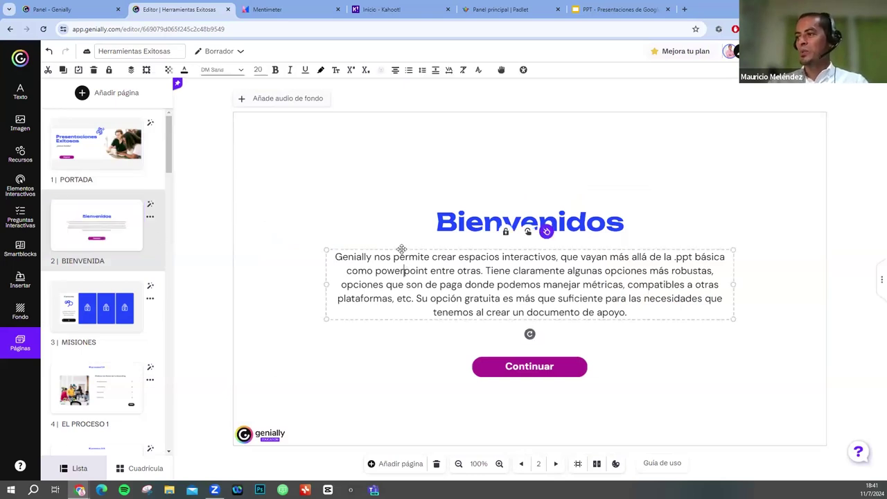
{"action": "left_click_drag", "start_coordinate": [402, 248], "coordinate": [401, 250]}
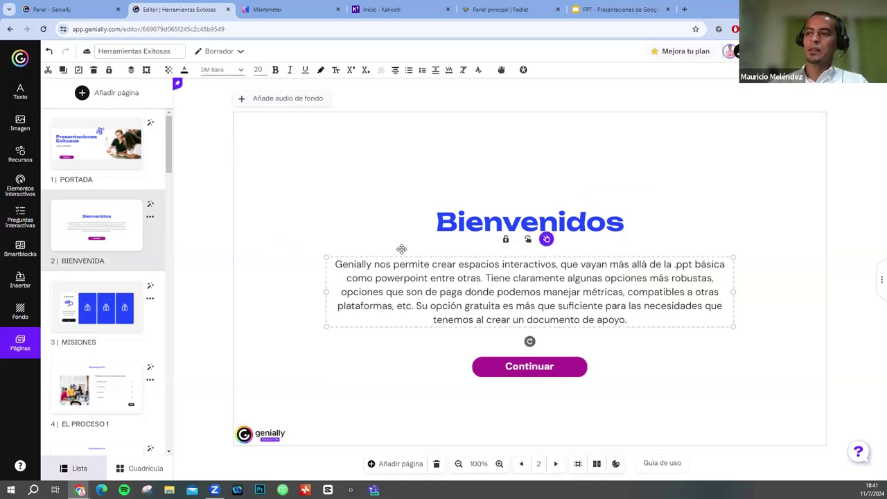
{"action": "left_click", "coordinate": [116, 248]}
On the MISIONES page, change the first card's question to "¿Cuánto sabes de Genially?" and make it bold
{"action": "scroll", "coordinate": [89, 260], "scroll_direction": "down", "scroll_amount": 1}
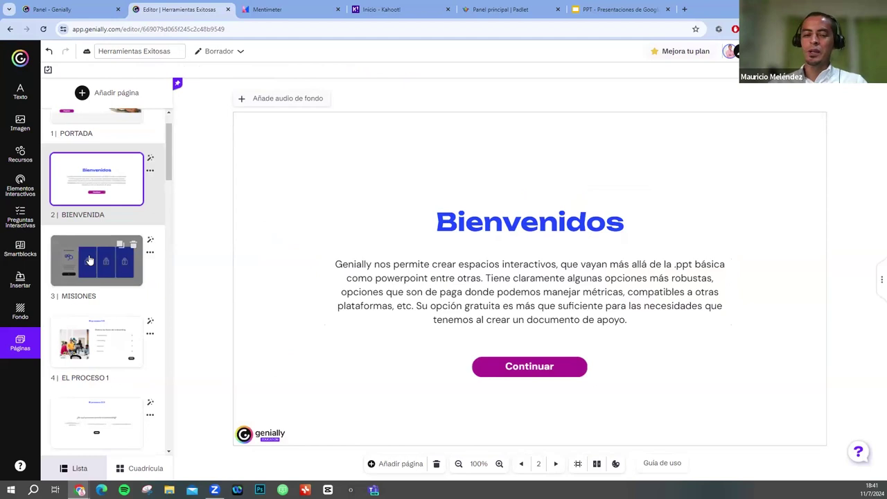
{"action": "left_click", "coordinate": [89, 260]}
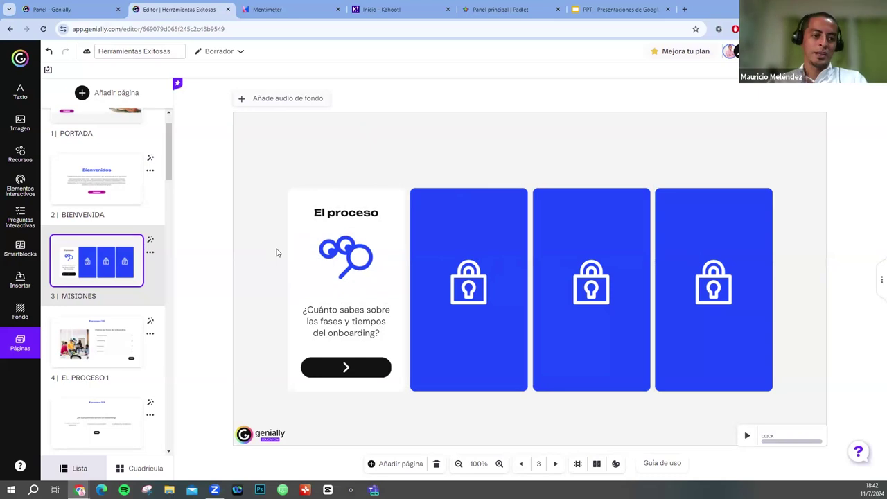
{"action": "left_click", "coordinate": [336, 309]}
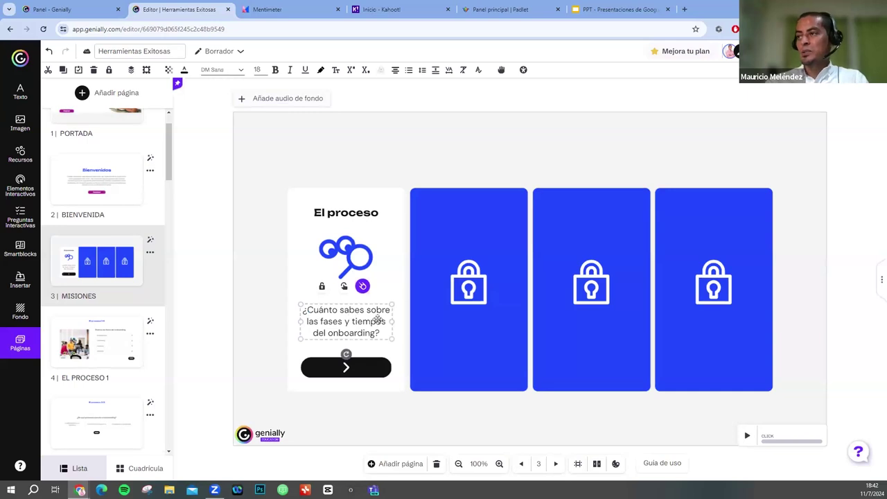
{"action": "left_click", "coordinate": [340, 310]}
{"action": "key", "text": "ctrl+shift+End"}
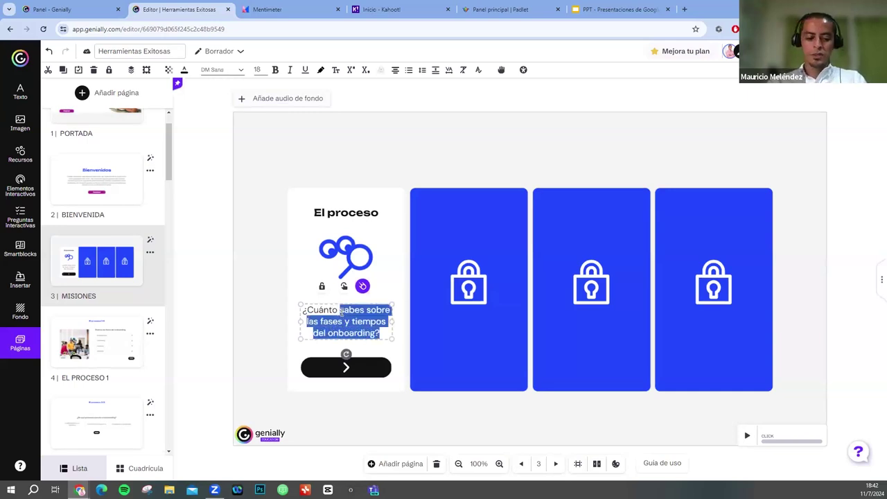
{"action": "type", "text": "sabes de Genially?"}
{"action": "key", "text": "ctrl+a"}
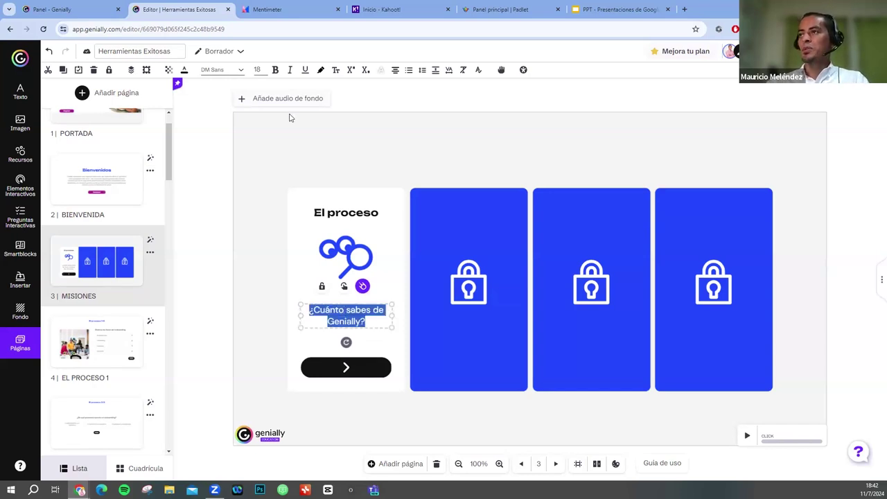
{"action": "left_click", "coordinate": [275, 71]}
Try to recolour the first card's entire arrow button group magenta
{"action": "left_click", "coordinate": [303, 370]}
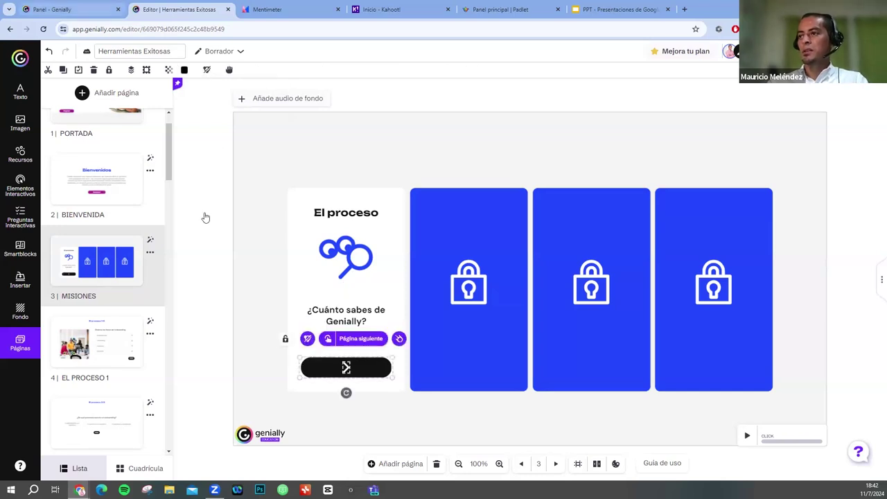
{"action": "left_click", "coordinate": [188, 344]}
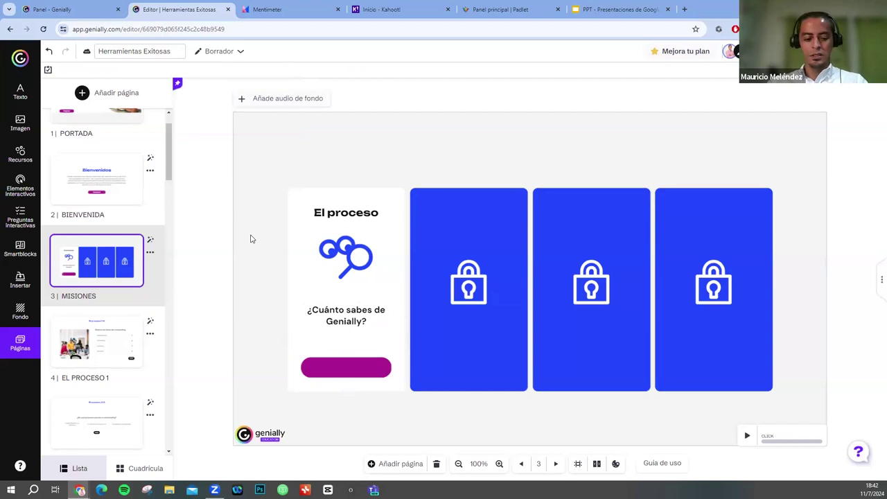
{"action": "key", "text": "ctrl+z"}
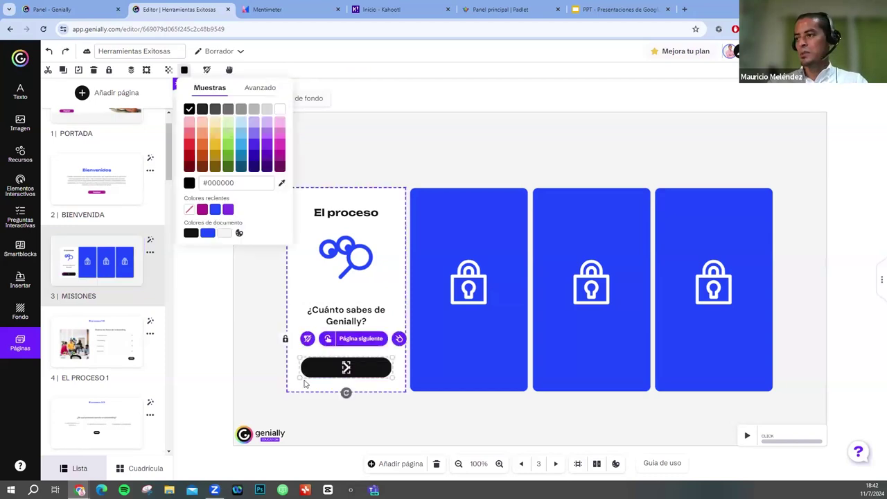
{"action": "key", "text": "Escape"}
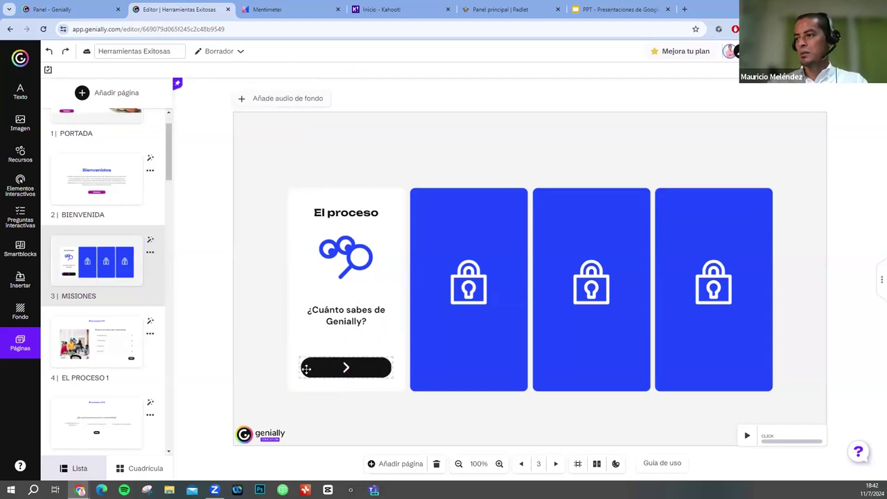
Recolour only the background shape of the first card's arrow button to magenta #ae1e91, keeping the arrow white
{"action": "left_click", "coordinate": [306, 369]}
{"action": "left_click", "coordinate": [306, 369]}
{"action": "left_click", "coordinate": [154, 70]}
{"action": "left_click", "coordinate": [185, 209]}
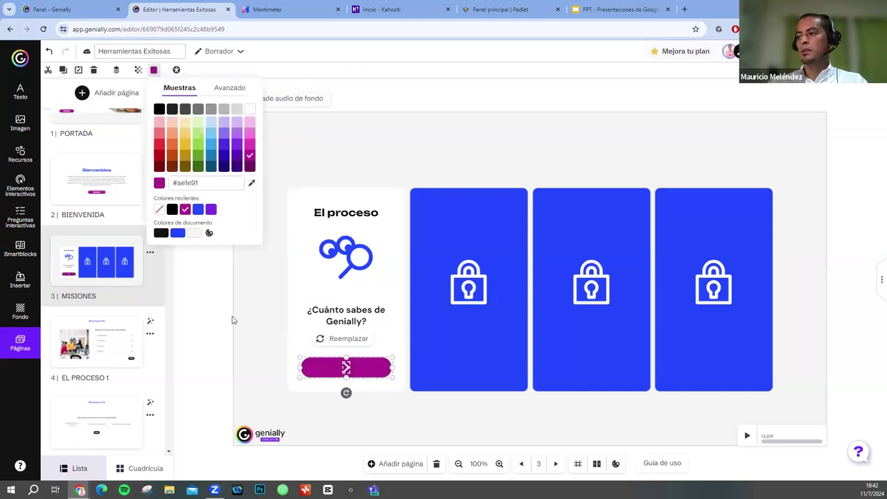
{"action": "left_click", "coordinate": [55, 312]}
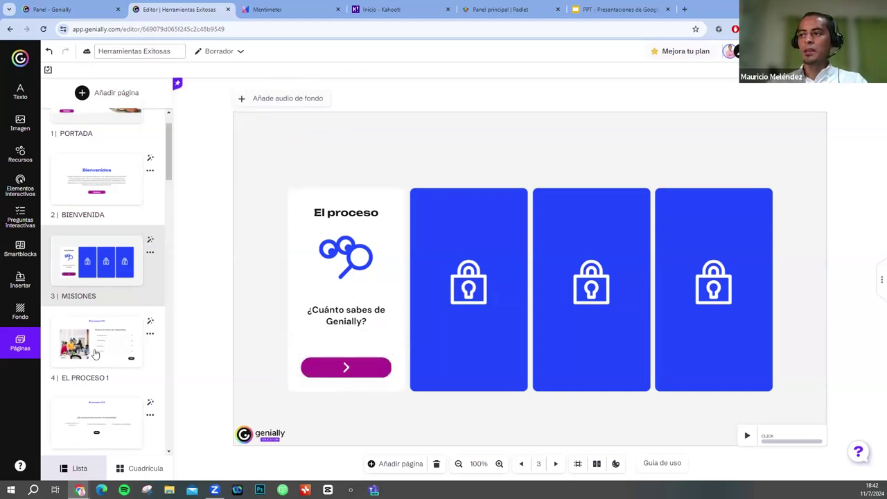
Review the question pages EL PROCESO 1, EL PROCESO 2 and EL PROCESO 3
{"action": "left_click", "coordinate": [92, 347]}
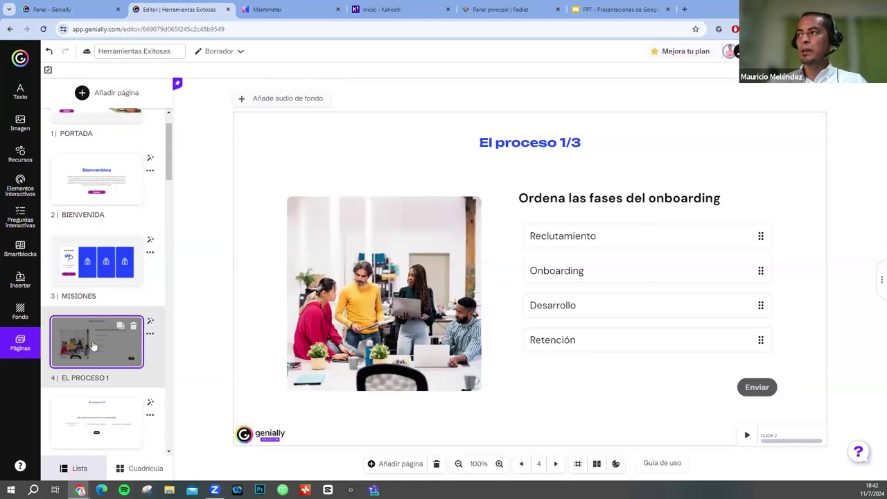
{"action": "scroll", "coordinate": [94, 340], "scroll_direction": "down", "scroll_amount": 1}
{"action": "scroll", "coordinate": [88, 284], "scroll_direction": "down", "scroll_amount": 1}
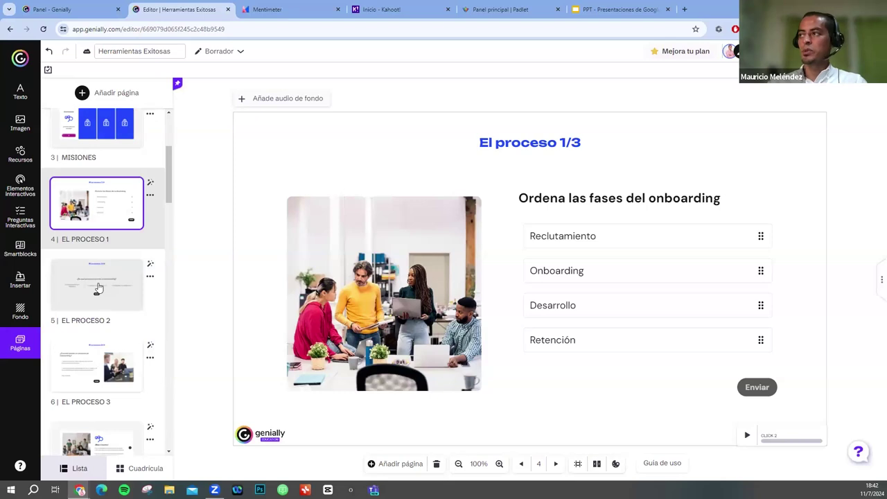
{"action": "key", "text": "Down"}
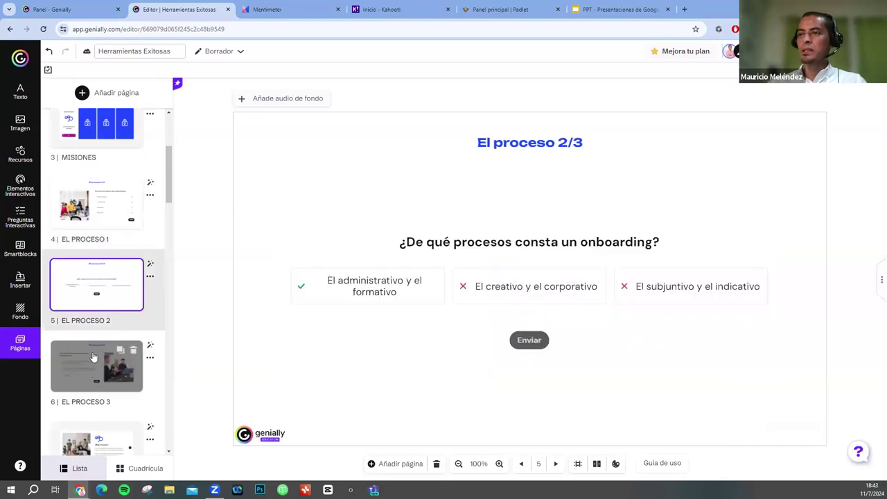
{"action": "key", "text": "Down"}
On the EL PROCESO 1 page, change the ordering question's statement to "Ordene alfabéticamente las distintas opciones de Genially"
{"action": "left_click", "coordinate": [83, 212]}
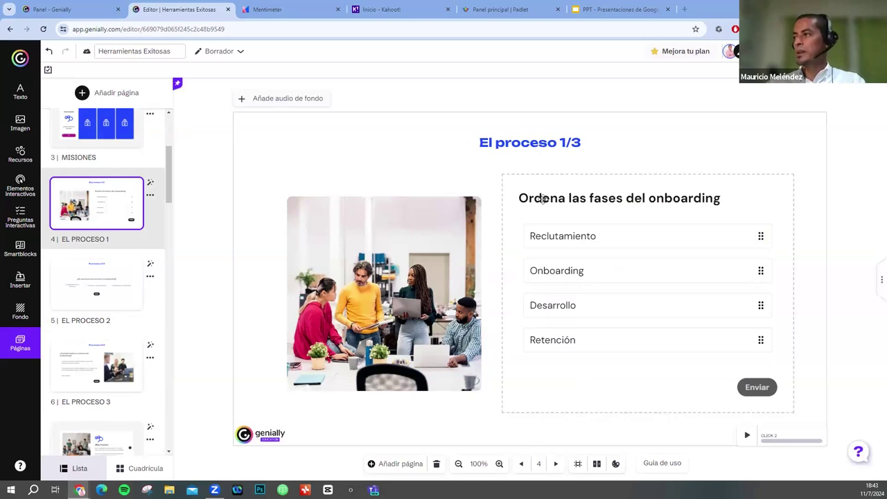
{"action": "left_click", "coordinate": [521, 195]}
{"action": "left_click", "coordinate": [521, 195]}
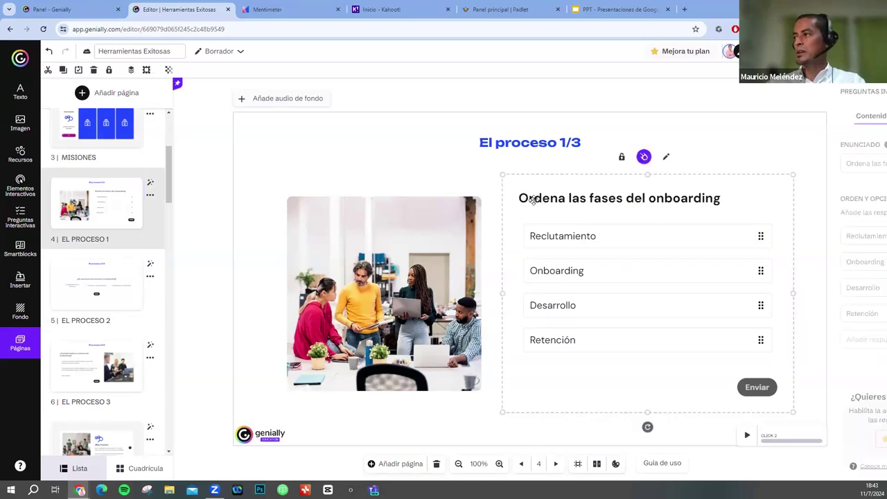
{"action": "left_click", "coordinate": [831, 165]}
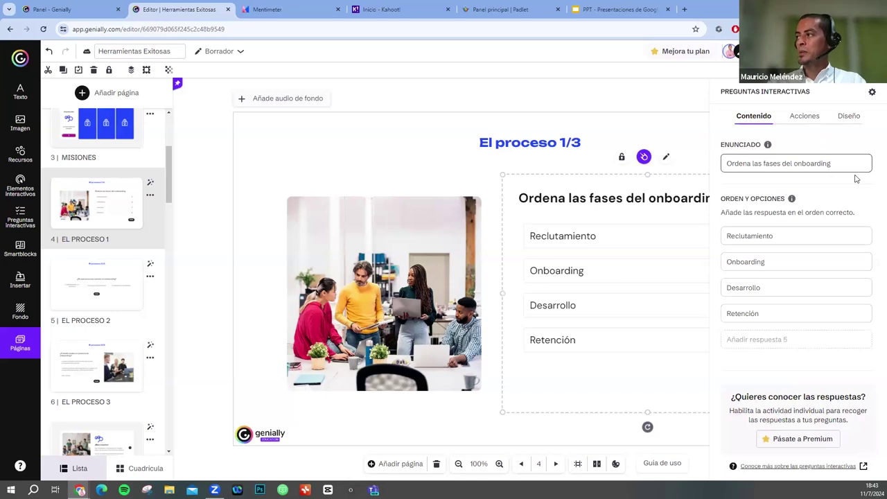
{"action": "key", "text": "ctrl+a"}
{"action": "type", "text": "Ordene alfabéticamente las distintas opciones de Genially"}
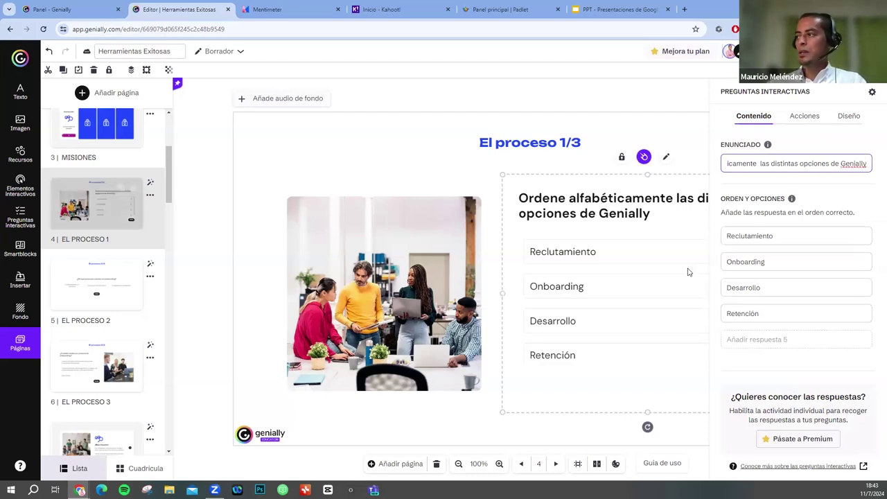
Replace the ordering question's four answers with Formularios, Juegos, Presentaciones and Quizzes, in that order
{"action": "left_click", "coordinate": [752, 236]}
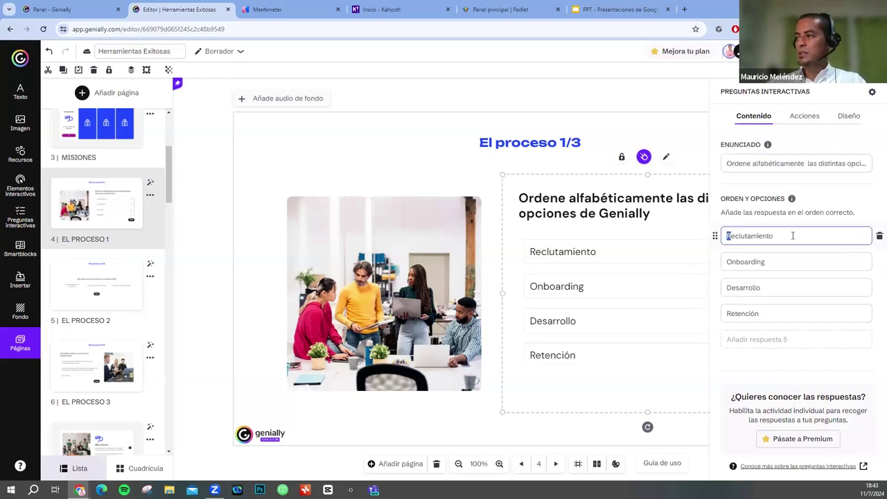
{"action": "double_click", "coordinate": [786, 239]}
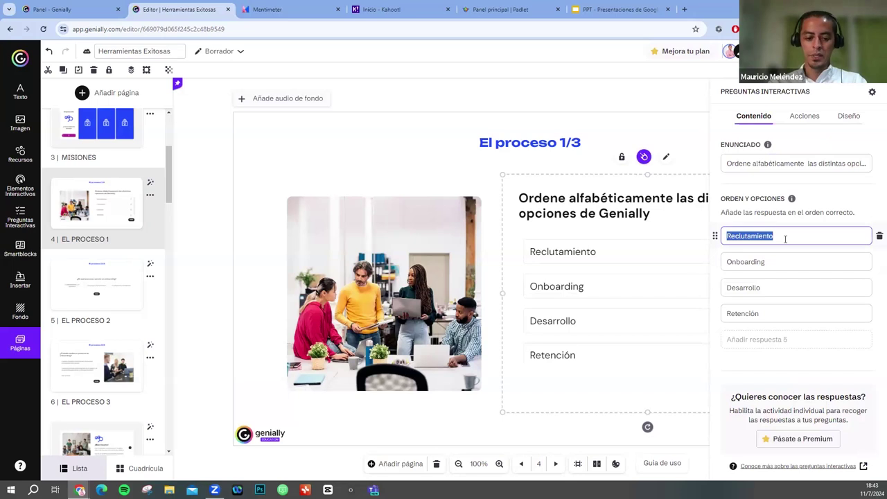
{"action": "type", "text": "Formularios"}
{"action": "key", "text": "Tab"}
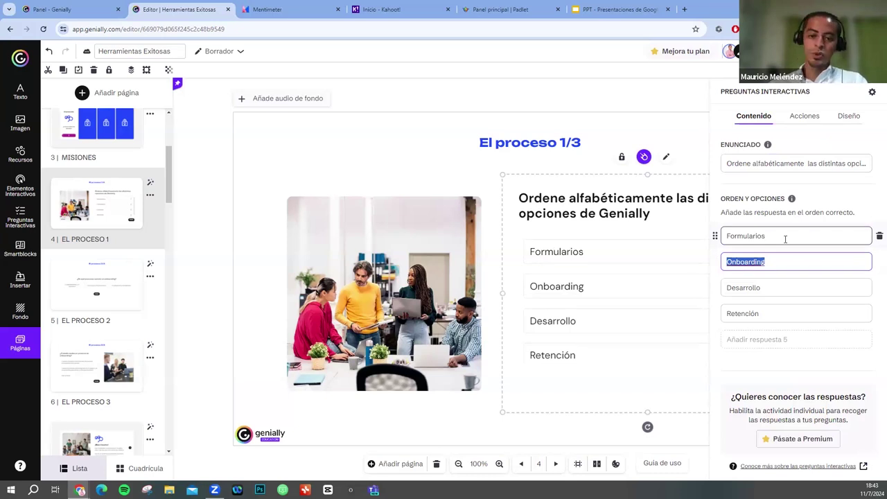
{"action": "type", "text": "Juegos"}
{"action": "key", "text": "Tab"}
{"action": "type", "text": "Presentaciones"}
{"action": "key", "text": "Tab"}
{"action": "type", "text": "Quizzes"}
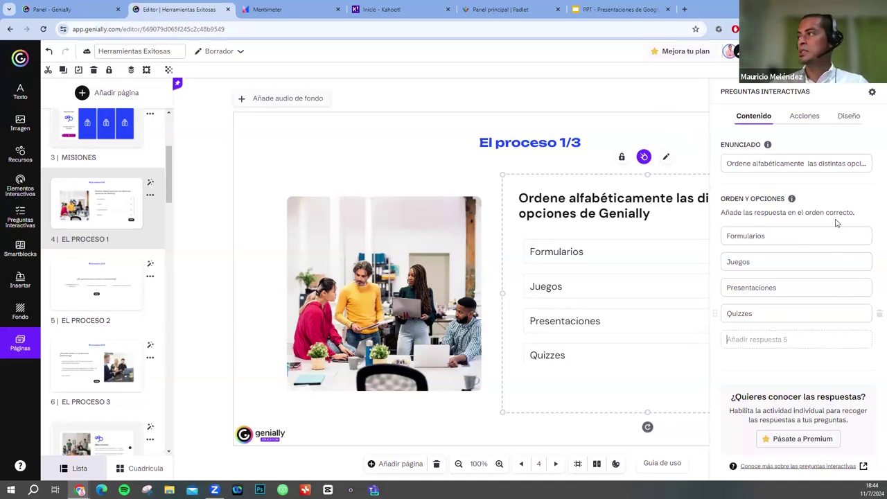
Check the ordering question's action settings, and apply the Claro style after trying Adaptado a fondo claro and Oscuro
{"action": "left_click", "coordinate": [804, 116]}
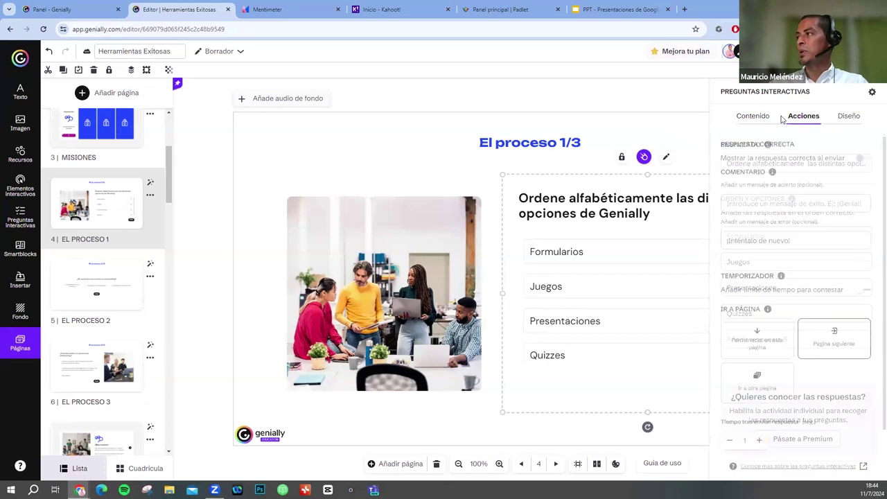
{"action": "left_click", "coordinate": [757, 118]}
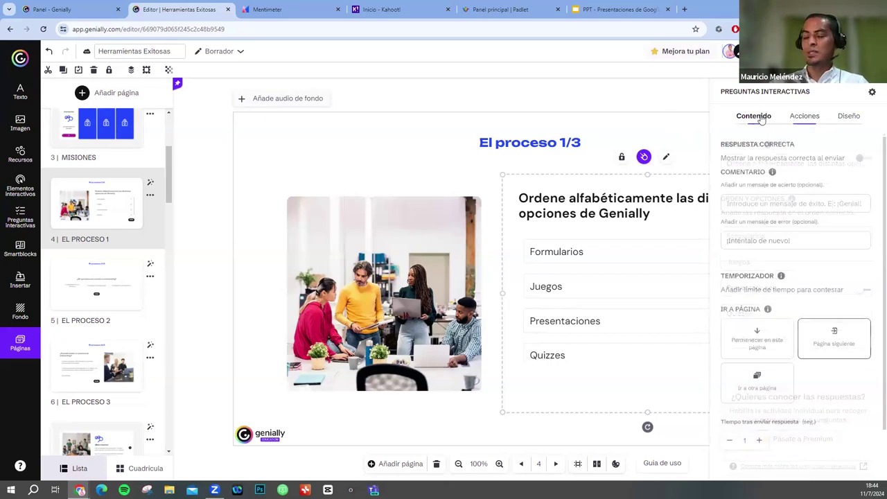
{"action": "left_click", "coordinate": [796, 119]}
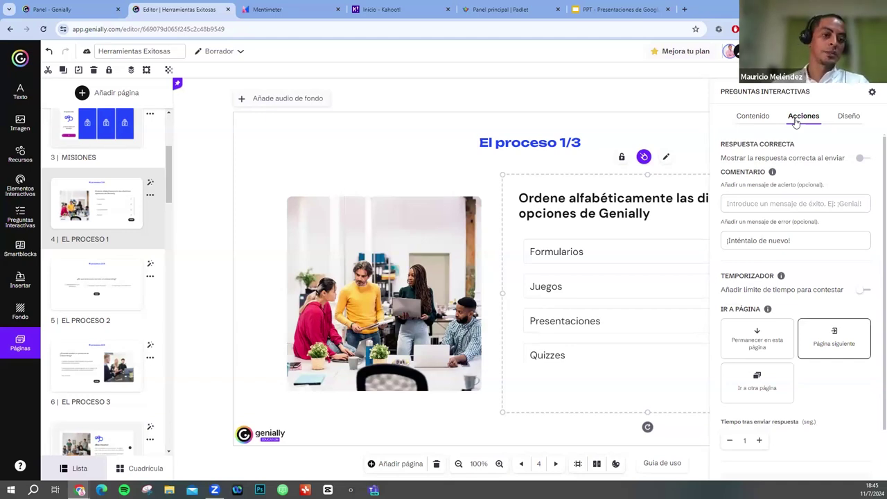
{"action": "left_click", "coordinate": [847, 117]}
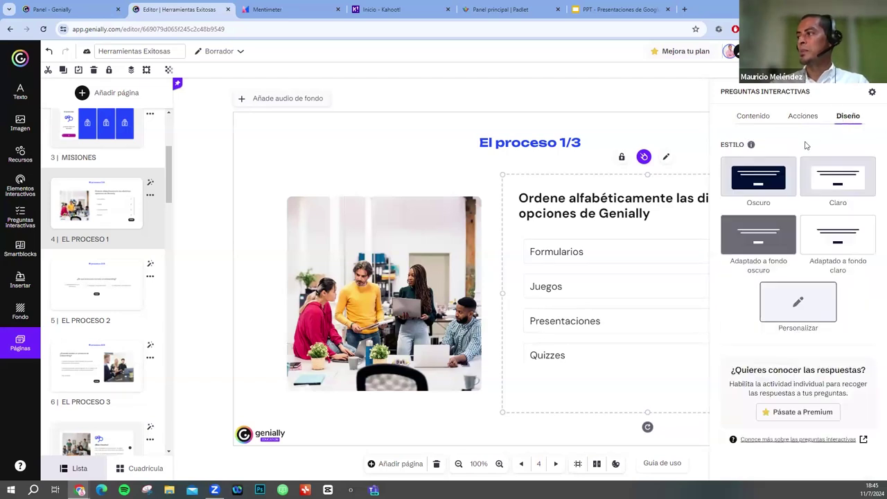
{"action": "left_click", "coordinate": [855, 240]}
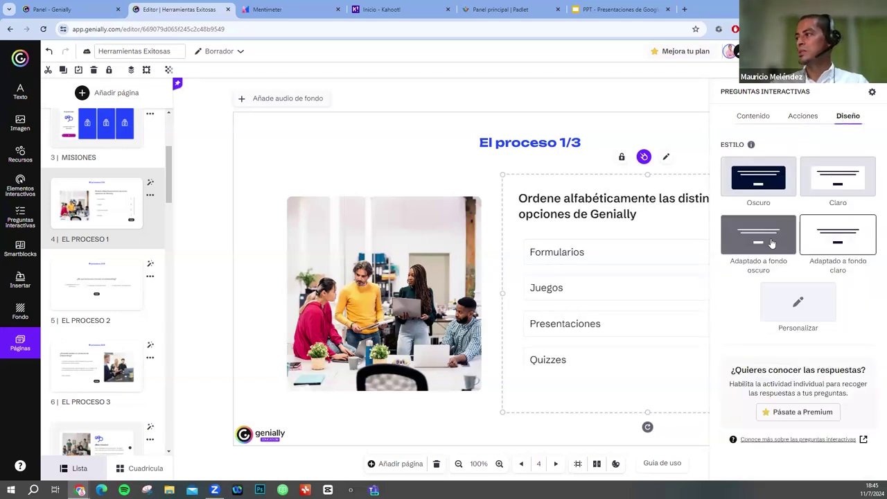
{"action": "left_click", "coordinate": [757, 187]}
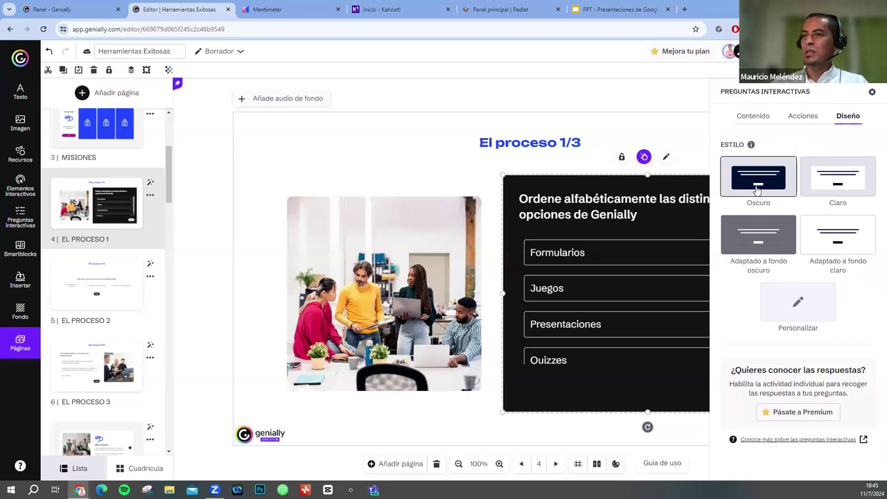
{"action": "left_click", "coordinate": [827, 182]}
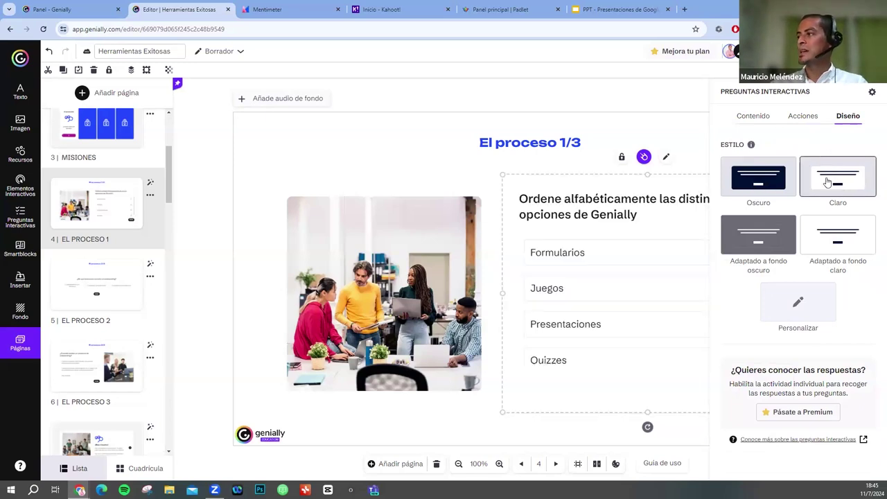
{"action": "left_click", "coordinate": [541, 107]}
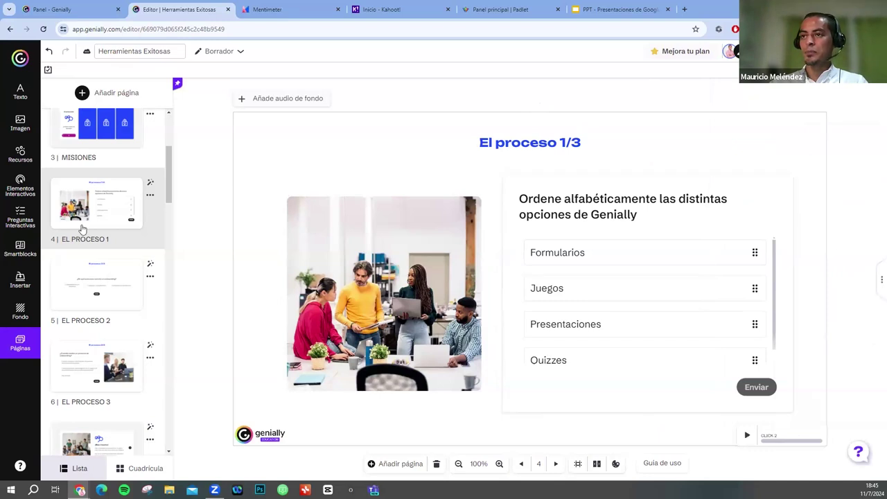
On the EL PROCESO 2 page, change the question to "¿Es Genially una herramienta en línea?"
{"action": "left_click", "coordinate": [74, 281]}
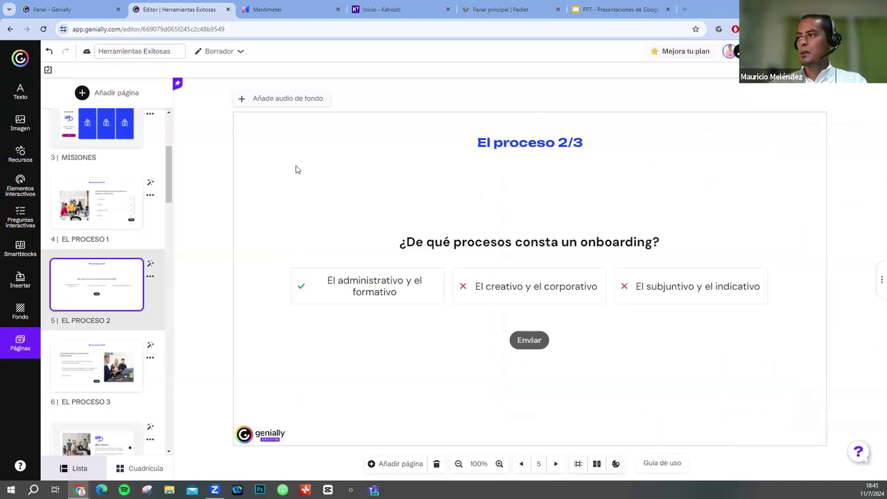
{"action": "left_click", "coordinate": [403, 244]}
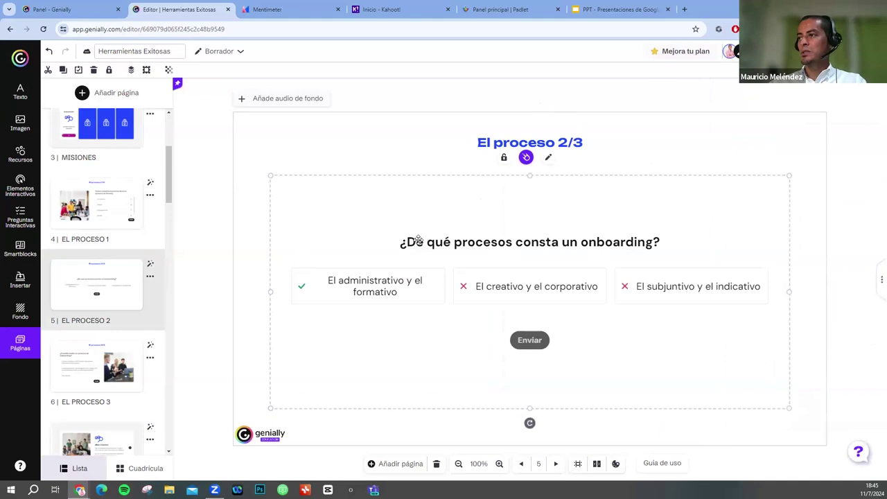
{"action": "double_click", "coordinate": [418, 241]}
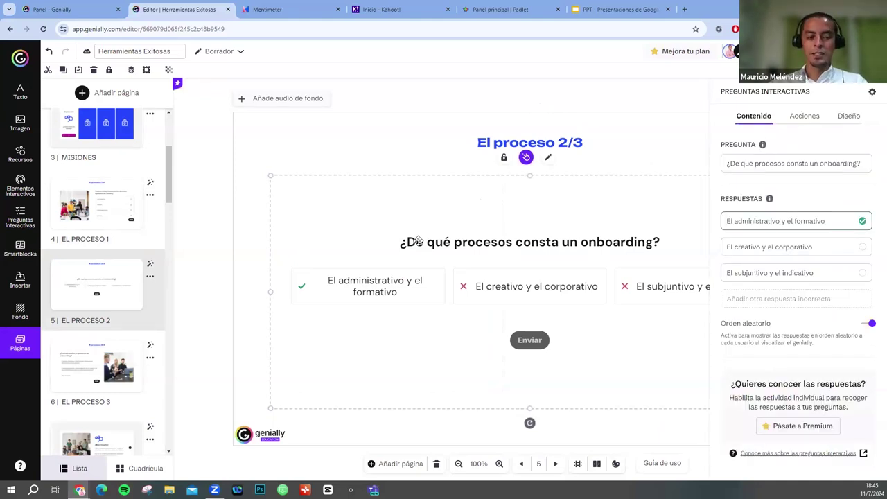
{"action": "triple_click", "coordinate": [729, 166]}
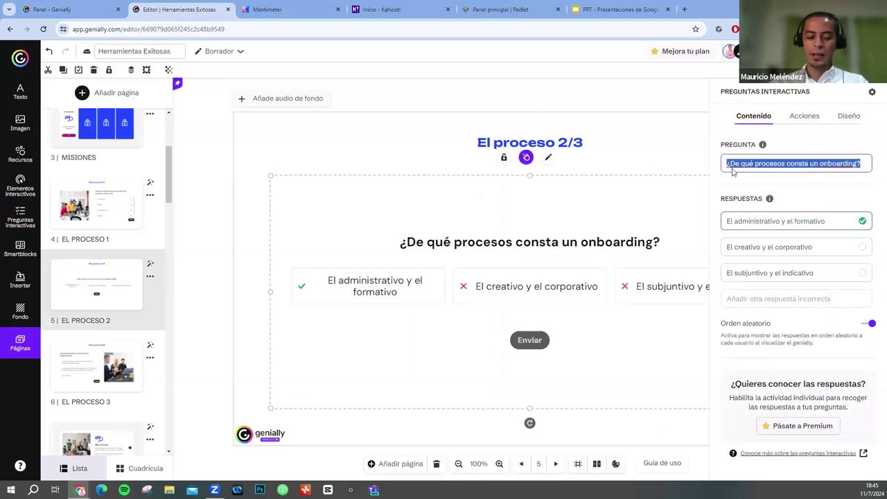
{"action": "type", "text": "¿Es Genially una herramienta en línea?"}
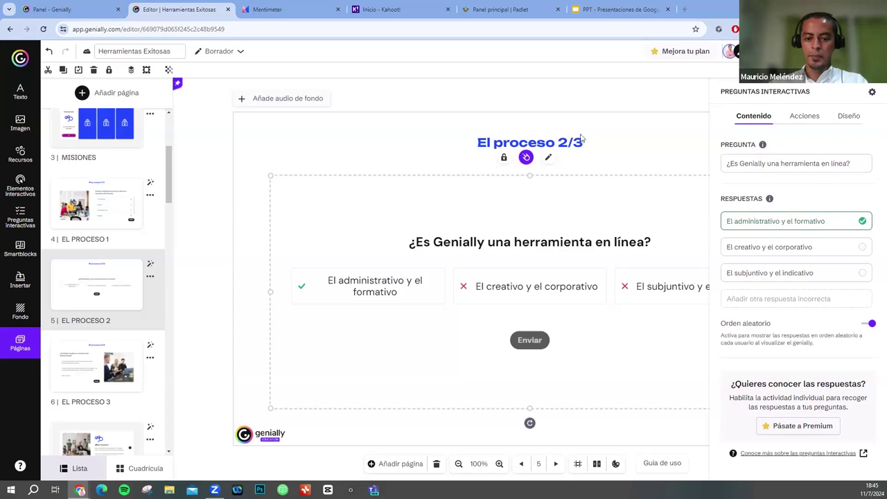
Set the question's first answer to "SÍ" and its second answer to "NO"
{"action": "triple_click", "coordinate": [819, 221]}
{"action": "type", "text": "si"}
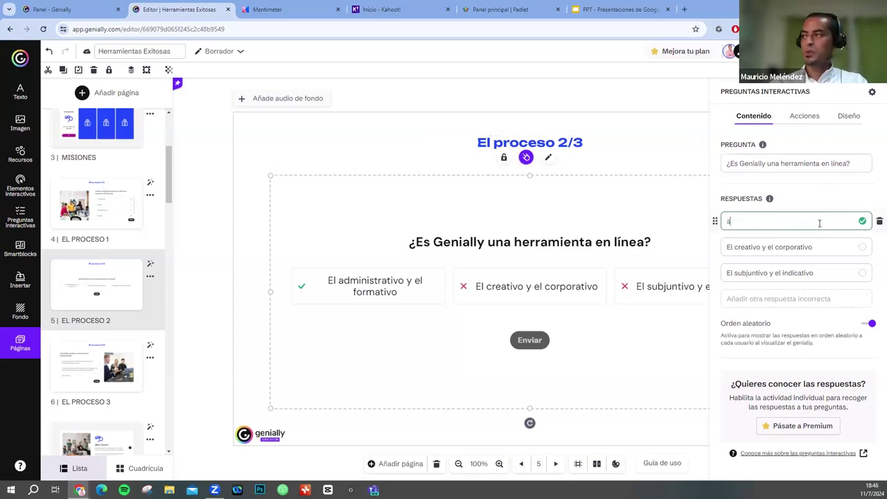
{"action": "key", "text": "BackSpace"}
{"action": "type", "text": "í"}
{"action": "key", "text": "BackSpace"}
{"action": "type", "text": "S"}
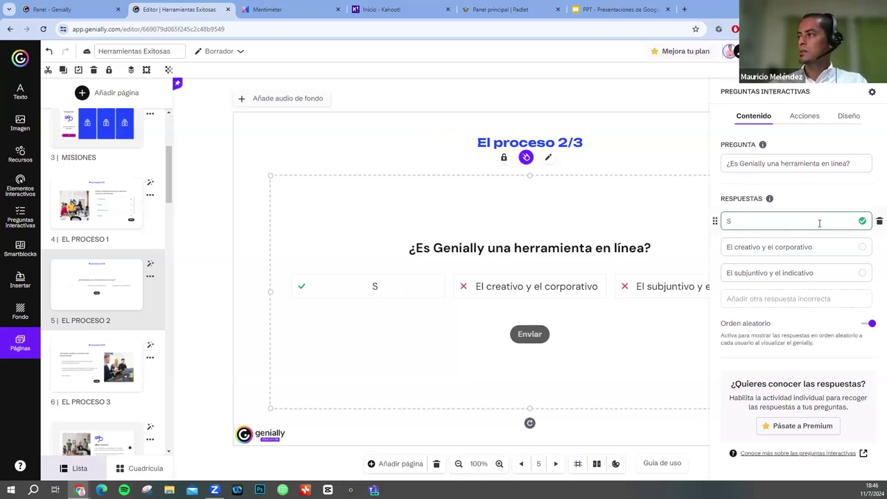
{"action": "type", "text": "í"}
{"action": "key", "text": "Tab"}
{"action": "type", "text": "NO"}
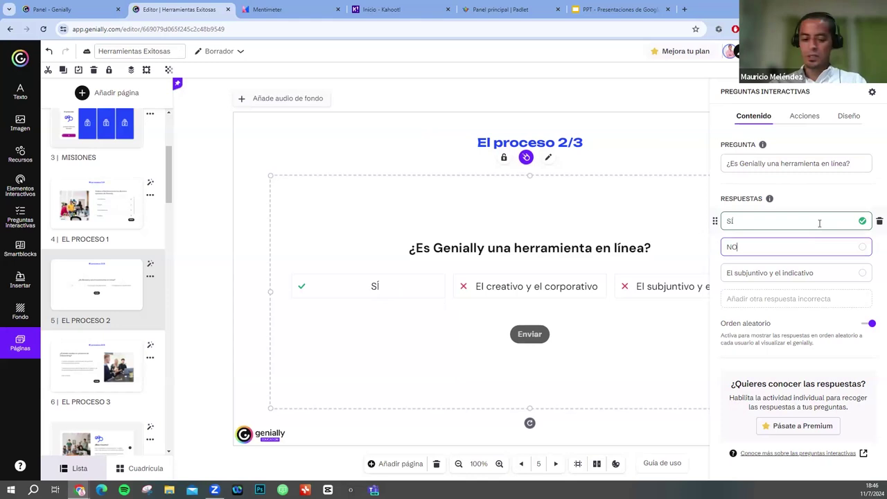
Set the question's third answer to "TAL VEZ"
{"action": "key", "text": "Tab"}
{"action": "type", "text": "TA"}
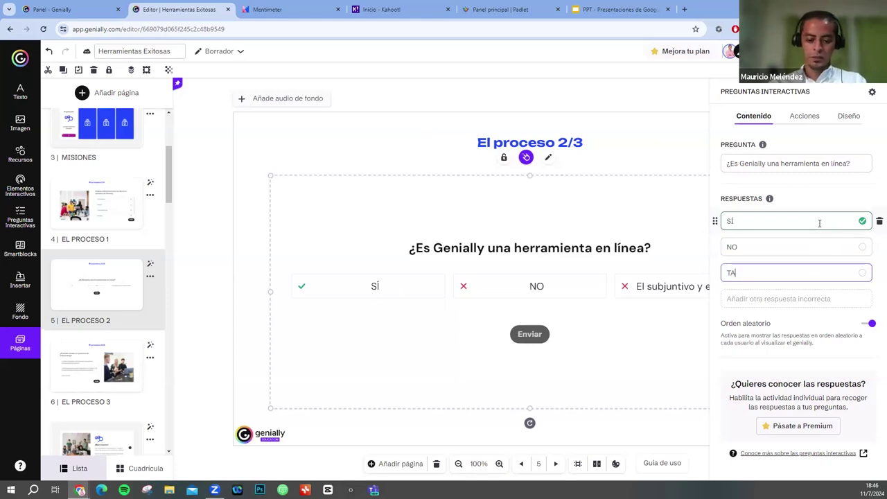
{"action": "type", "text": "L VÉ"}
{"action": "key", "text": "BackSpace"}
{"action": "key", "text": "BackSpace"}
{"action": "key", "text": "BackSpace"}
{"action": "type", "text": "E"}
{"action": "key", "text": "BackSpace"}
{"action": "type", "text": "CE"}
{"action": "key", "text": "BackSpace"}
{"action": "key", "text": "BackSpace"}
{"action": "type", "text": "VEZ"}
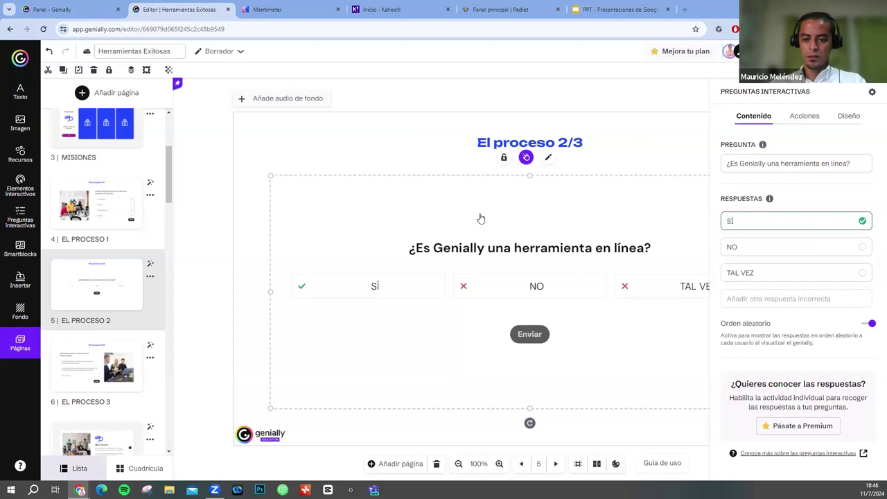
Replace the third answer with "DEPENDE DEL DOCUMENTO A TRABAJAR"
{"action": "left_click_drag", "start_coordinate": [757, 272], "coordinate": [703, 275]}
{"action": "key", "text": "Right"}
{"action": "triple_click", "coordinate": [728, 274]}
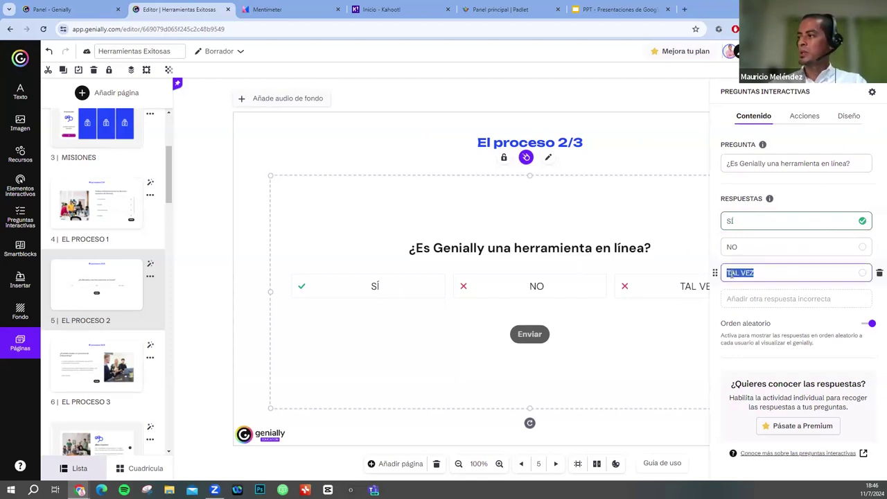
{"action": "type", "text": "DEPENDE DEL DOCUMENTO A TRABAJAR"}
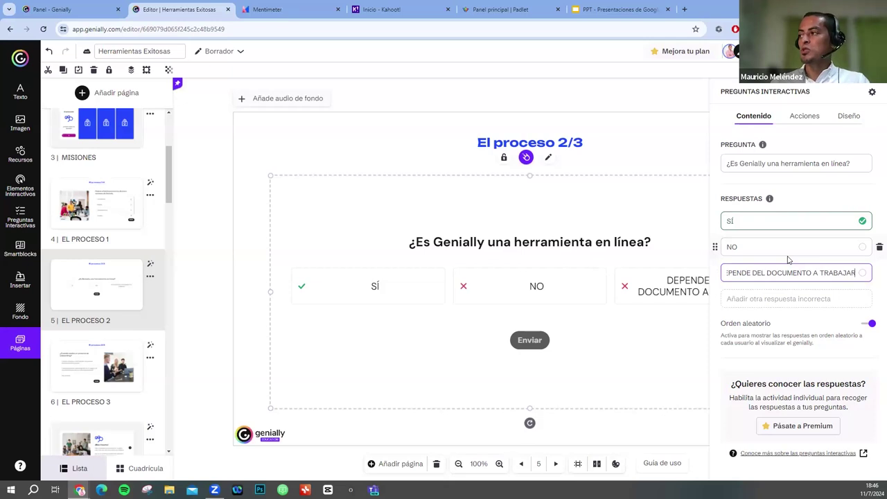
Try marking the other answers as correct, and restore "SÍ" as the only correct answer
{"action": "left_click", "coordinate": [862, 223]}
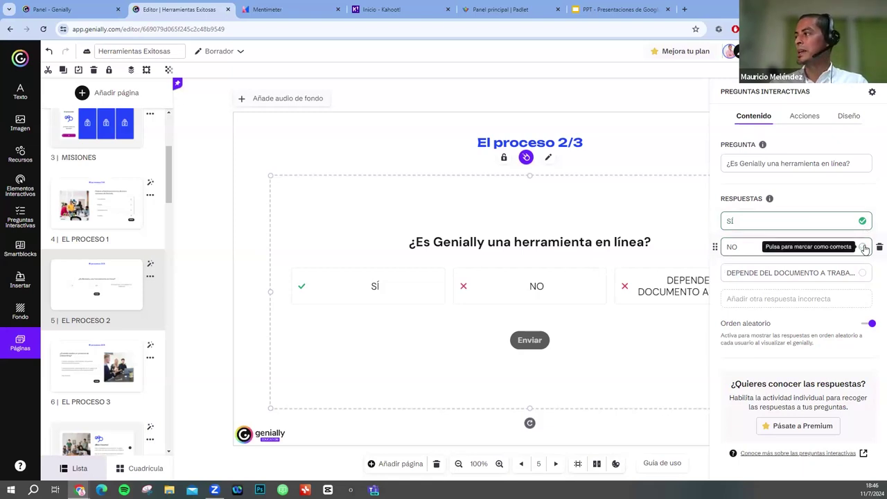
{"action": "left_click", "coordinate": [863, 247]}
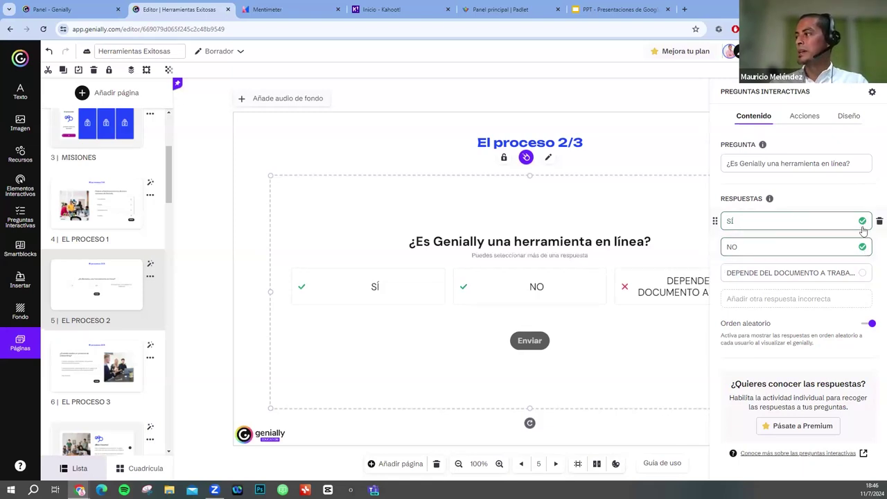
{"action": "left_click", "coordinate": [863, 273]}
{"action": "left_click", "coordinate": [863, 248]}
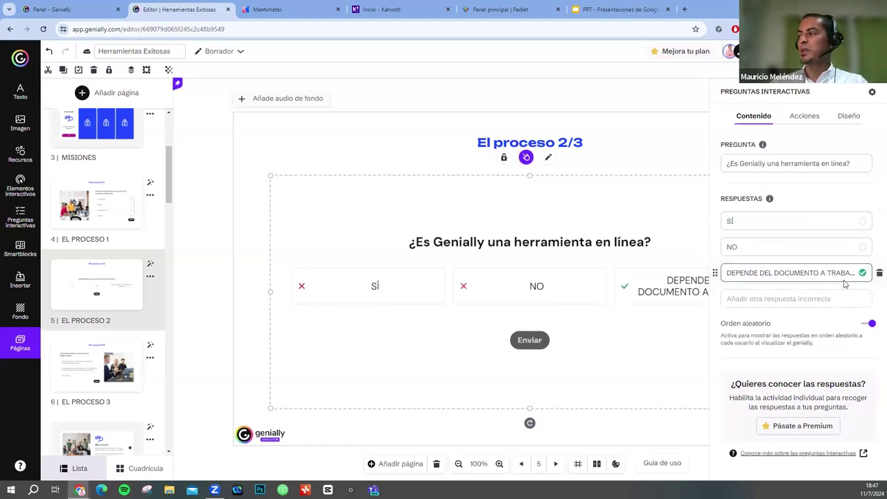
{"action": "left_click", "coordinate": [864, 220]}
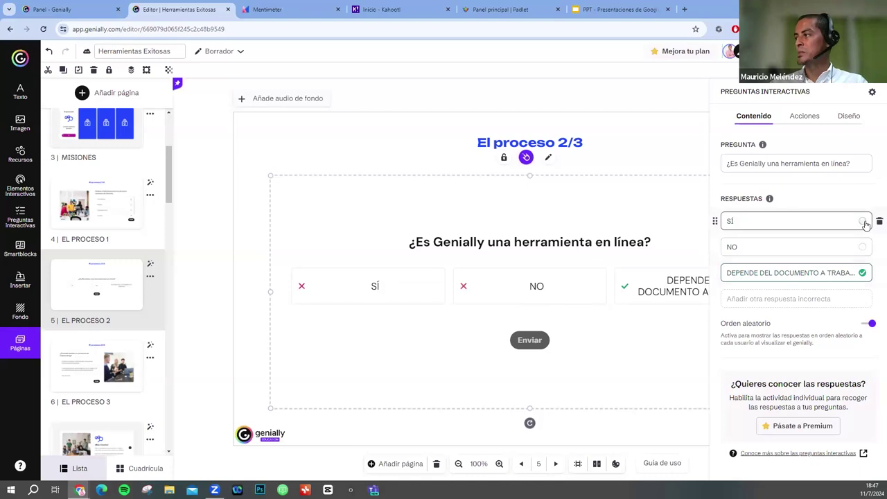
{"action": "left_click", "coordinate": [863, 274]}
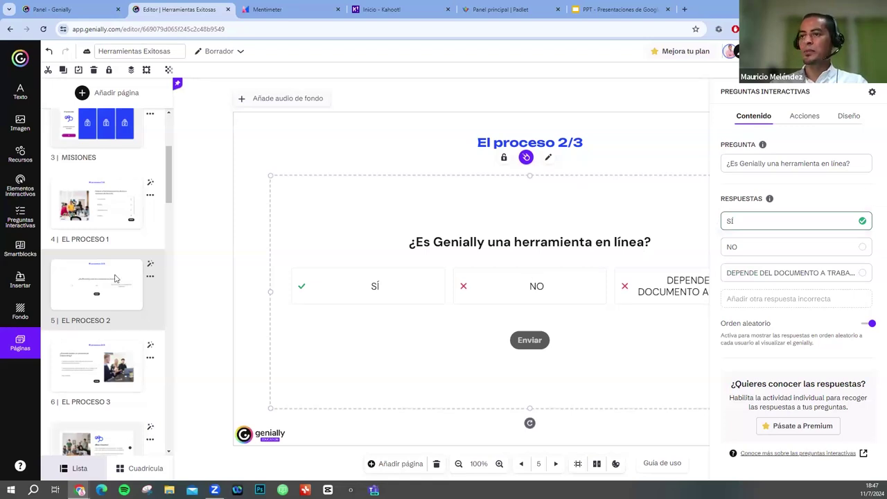
On page 6, EL PROCESO 3, set the question text to "¿Genially me ofrece diferentes plantillas que debemos de escoger según...?"
{"action": "left_click", "coordinate": [103, 316]}
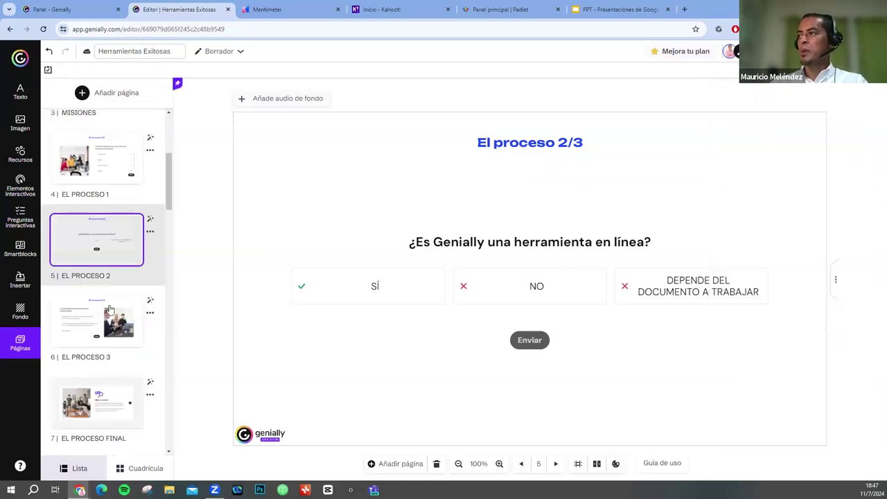
{"action": "left_click", "coordinate": [108, 309]}
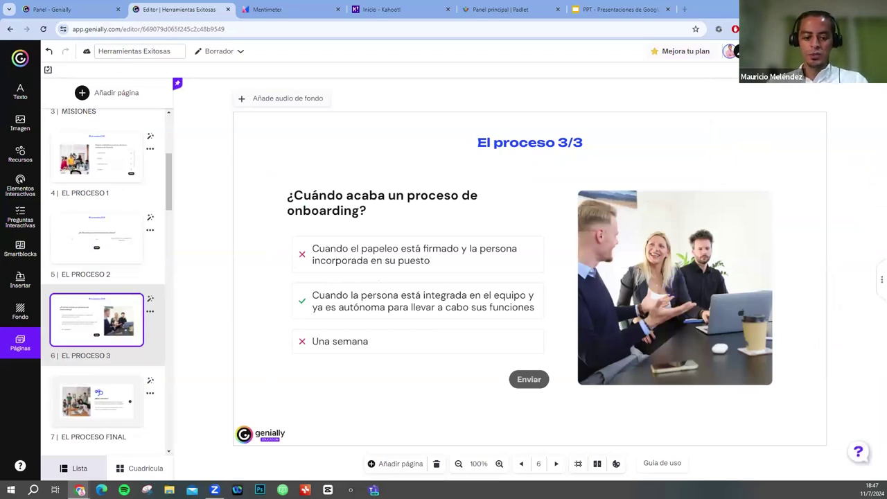
{"action": "left_click", "coordinate": [367, 210]}
{"action": "double_click", "coordinate": [451, 209]}
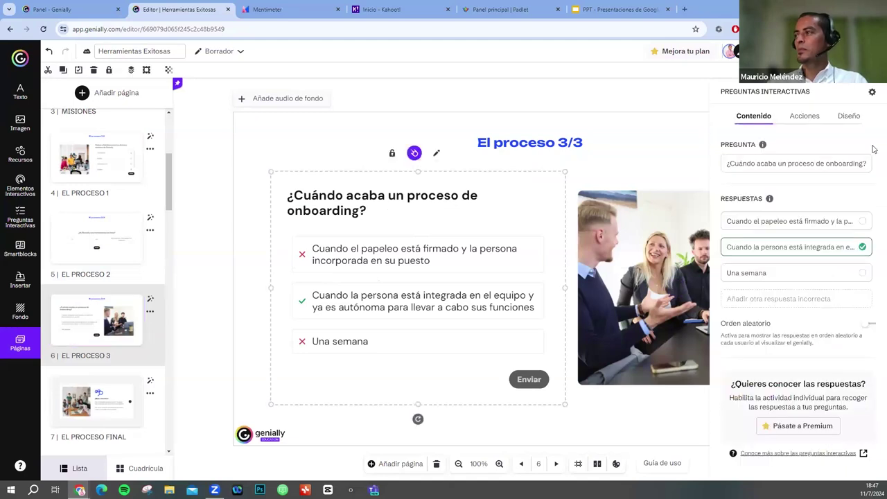
{"action": "triple_click", "coordinate": [728, 164]}
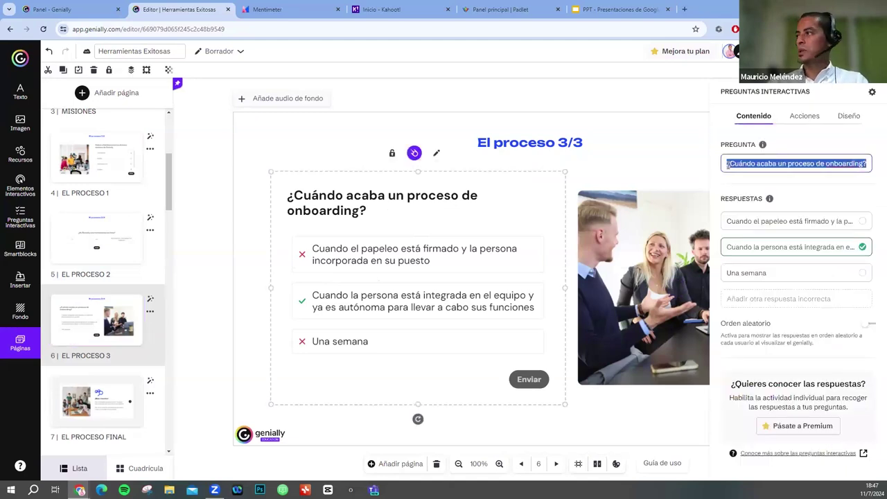
{"action": "type", "text": "¿Genially me ofrece diferentes plantillas que debemos de escoger según...?"}
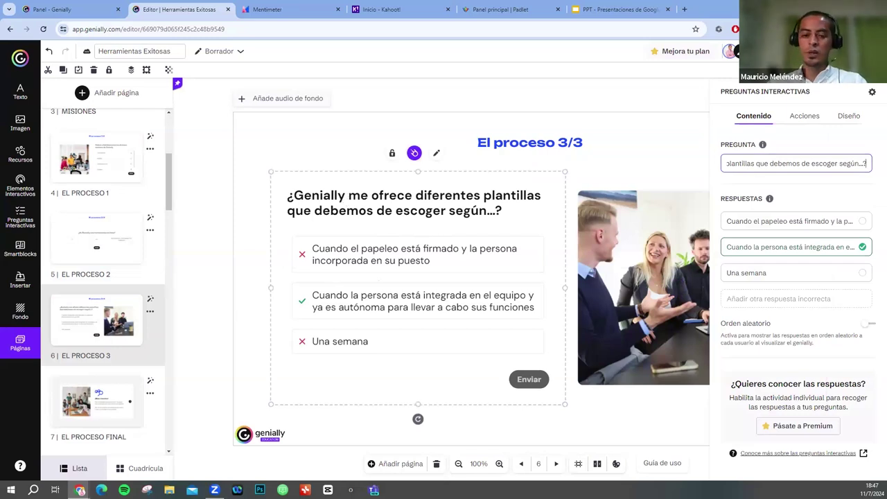
{"action": "key", "text": "Tab"}
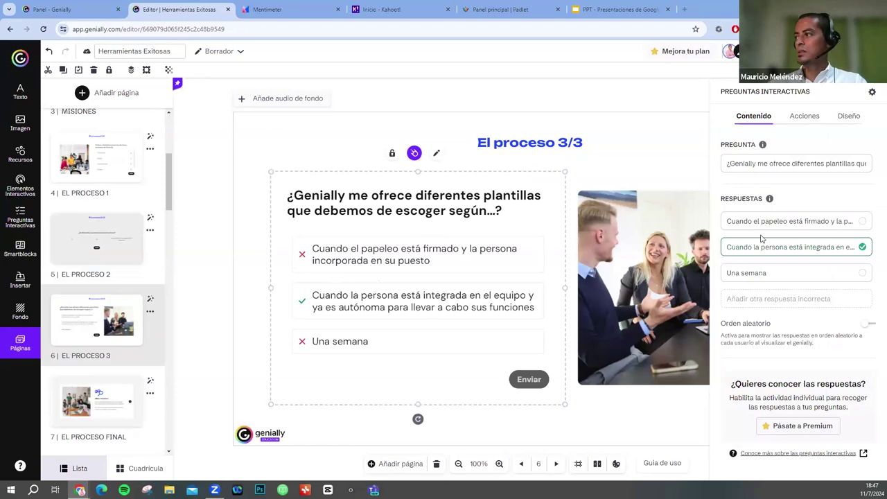
Set the question's first answer to "Según su dificultad"
{"action": "left_click", "coordinate": [734, 221]}
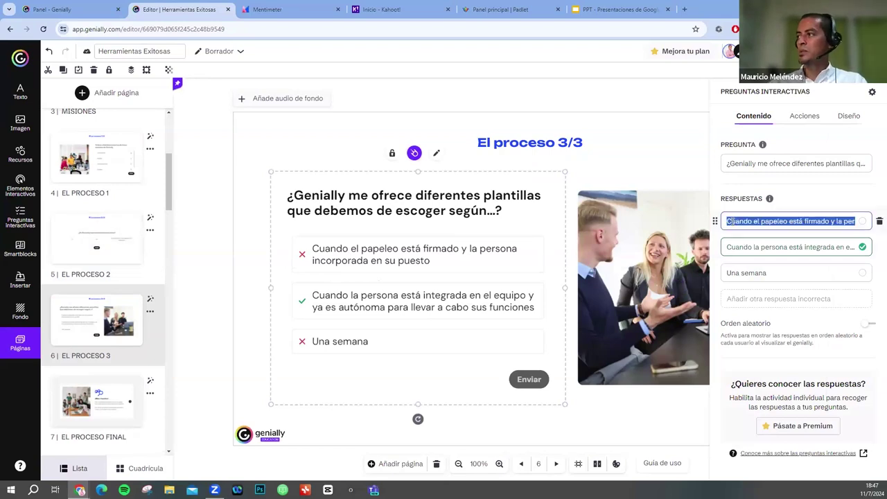
{"action": "type", "text": "sEGÚN SU DIF"}
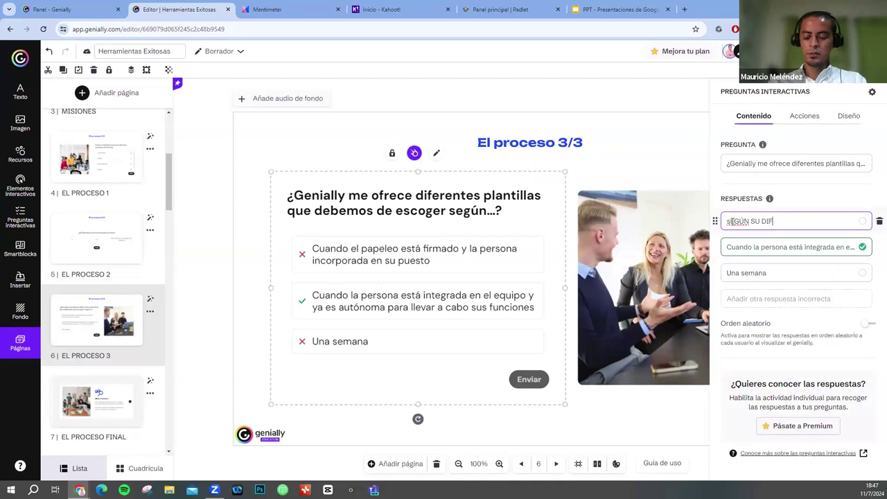
{"action": "type", "text": "ICULTA"}
{"action": "key", "text": "ctrl+a"}
{"action": "key", "text": "BackSpace"}
{"action": "type", "text": "Sie"}
{"action": "type", "text": "ún s"}
{"action": "type", "text": "u dificu"}
{"action": "type", "text": "ltad"}
{"action": "key", "text": "Tab"}
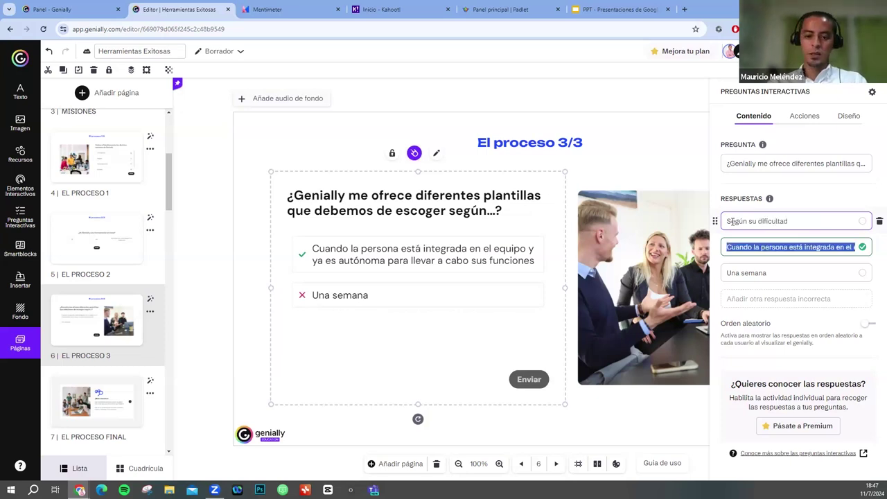
Set the question's second answer to "Según sus facilidades de compartir"
{"action": "type", "text": "Seg"}
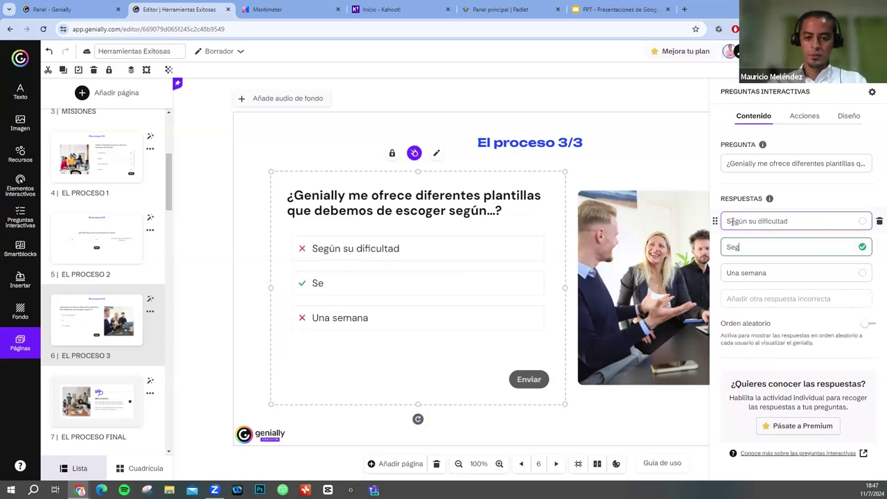
{"action": "type", "text": "ún sus facilidades de compartir"}
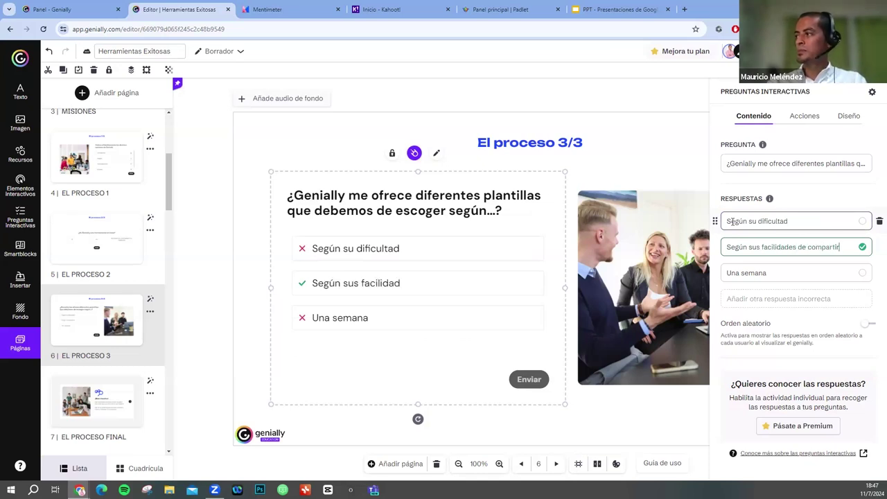
{"action": "key", "text": "Tab"}
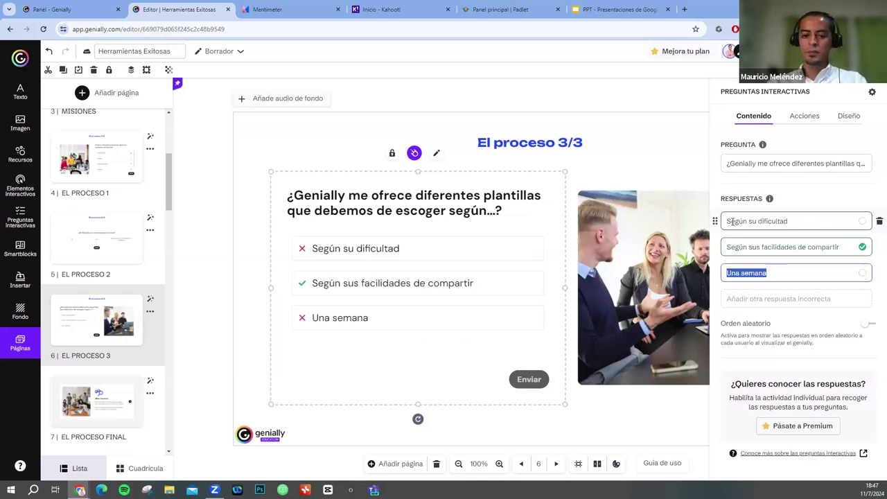
Set the third answer to "Nuestras necesidades y el diseño que requerimos" and mark it as the correct one
{"action": "type", "text": "Nuestras becesu"}
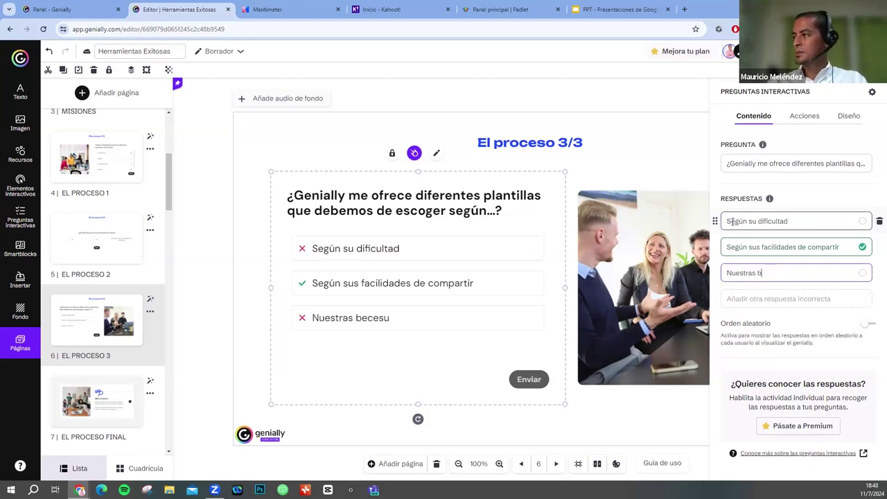
{"action": "key", "text": "BackSpace"}
{"action": "type", "text": "necesidades y el diseño que requerimos"}
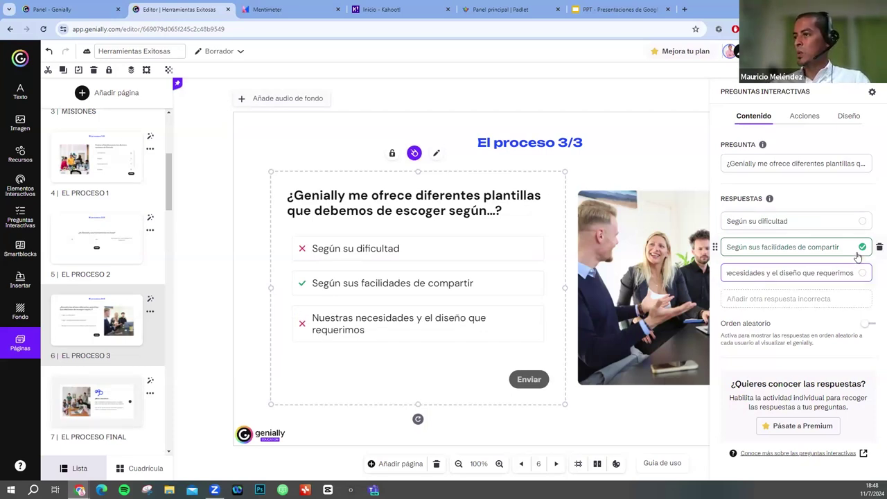
{"action": "left_click", "coordinate": [863, 272]}
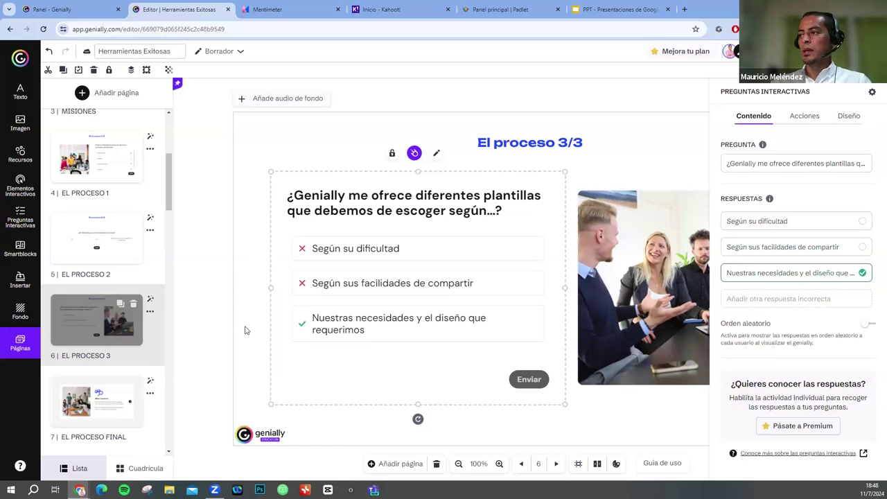
{"action": "left_click", "coordinate": [269, 334]}
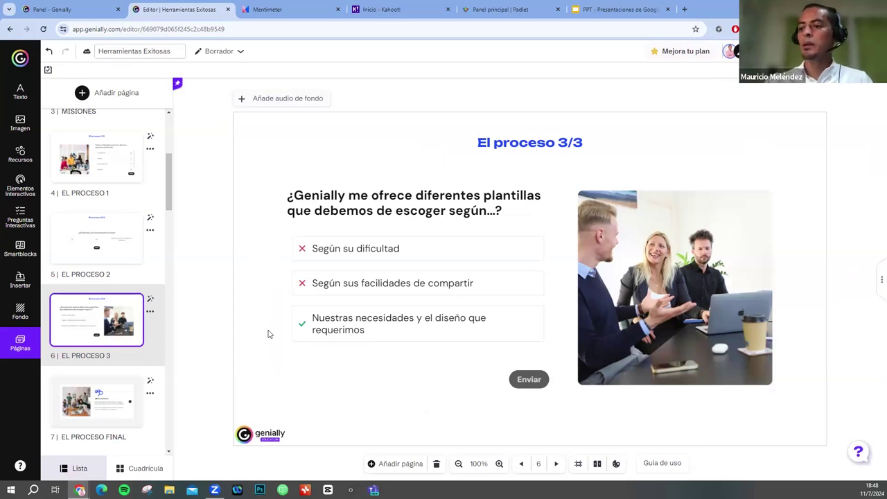
Look through the page list, return to the PORTADA cover page and preview the presentation from there
{"action": "scroll", "coordinate": [95, 312], "scroll_direction": "down", "scroll_amount": 10}
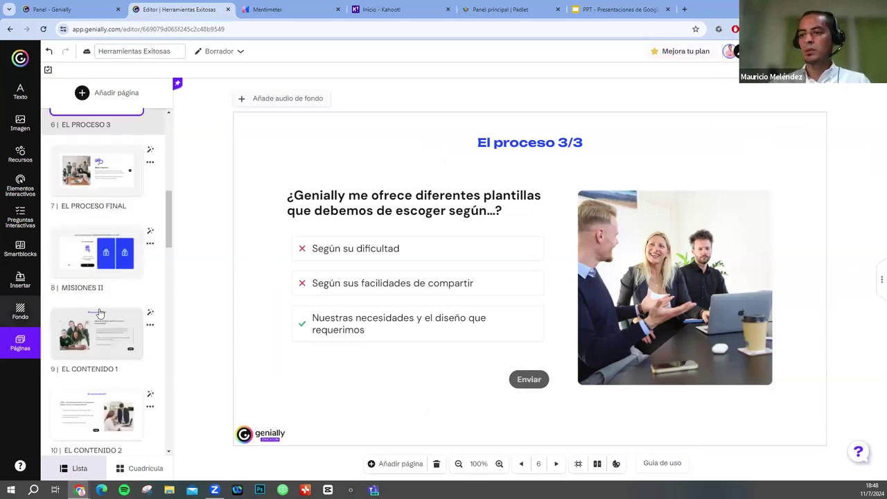
{"action": "scroll", "coordinate": [107, 296], "scroll_direction": "down", "scroll_amount": 7}
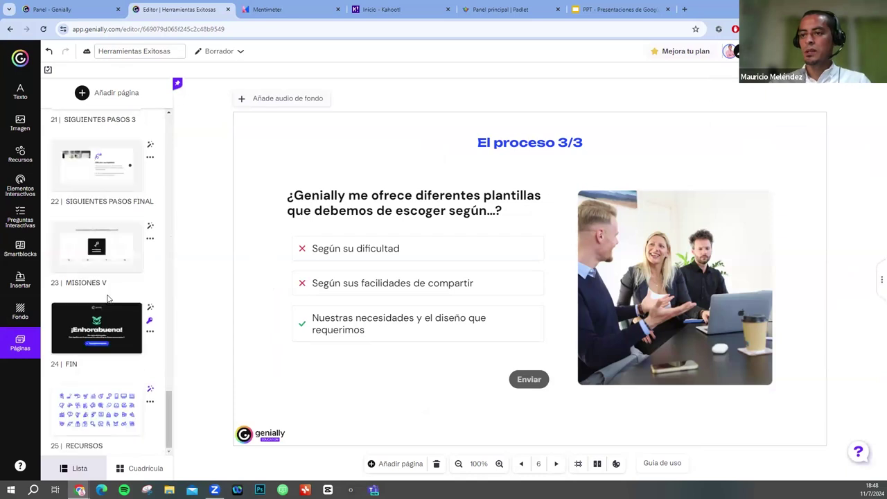
{"action": "scroll", "coordinate": [117, 311], "scroll_direction": "up", "scroll_amount": 3}
{"action": "scroll", "coordinate": [116, 311], "scroll_direction": "up", "scroll_amount": 14}
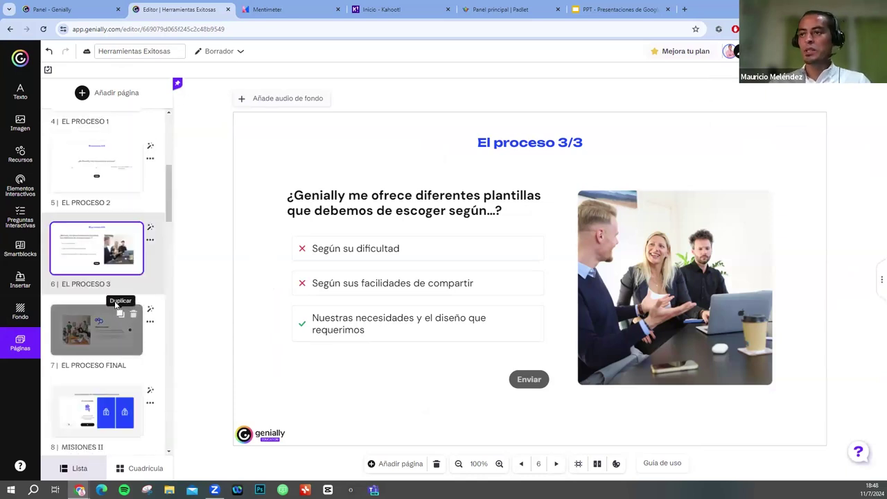
{"action": "scroll", "coordinate": [118, 308], "scroll_direction": "up", "scroll_amount": 4}
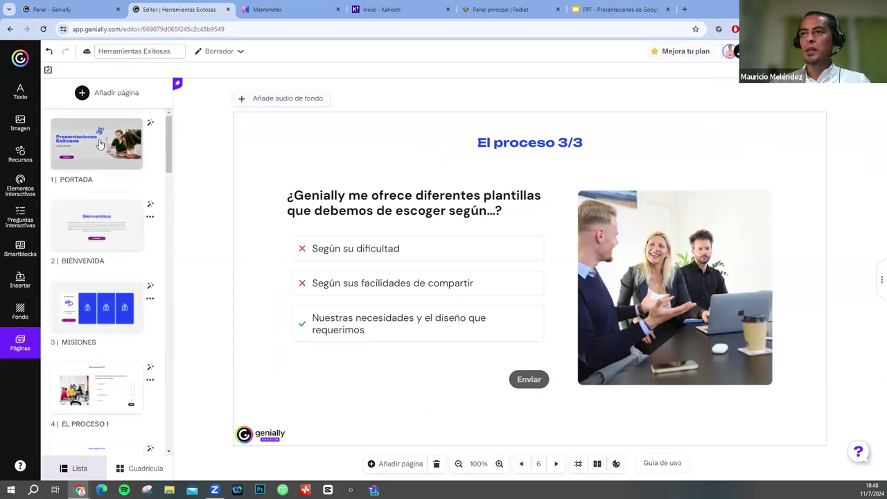
{"action": "left_click", "coordinate": [99, 145]}
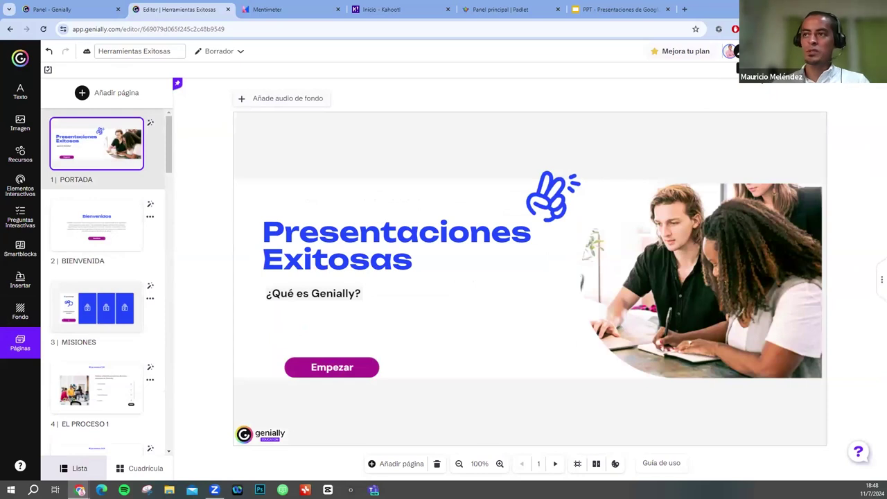
{"action": "left_click", "coordinate": [752, 51]}
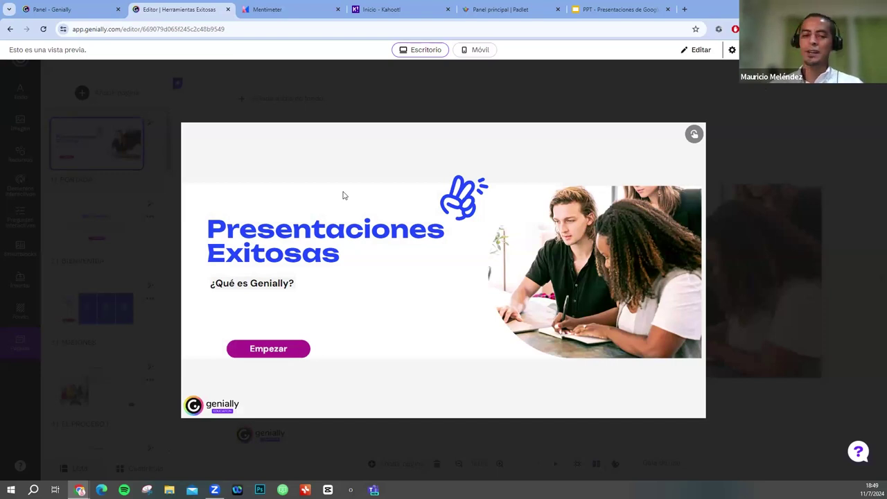
Advance the preview past the cover and Bienvenidos pages and enter the El proceso mission
{"action": "left_click", "coordinate": [284, 357]}
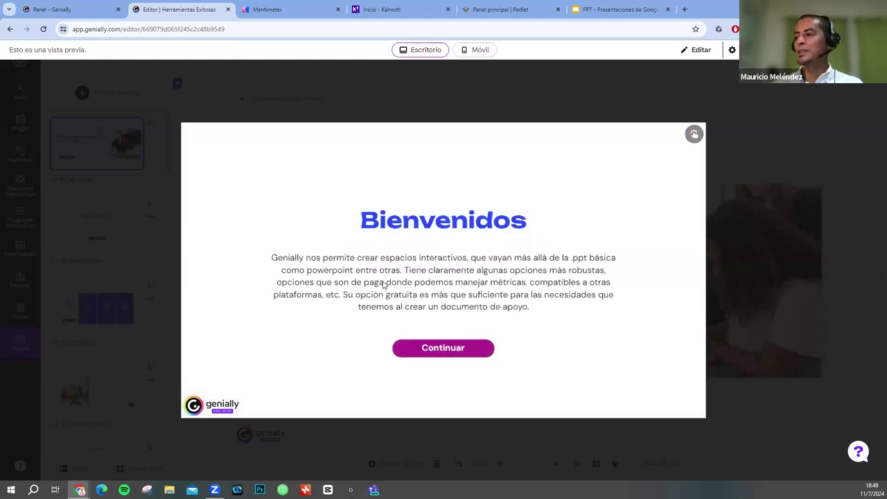
{"action": "left_click", "coordinate": [461, 347]}
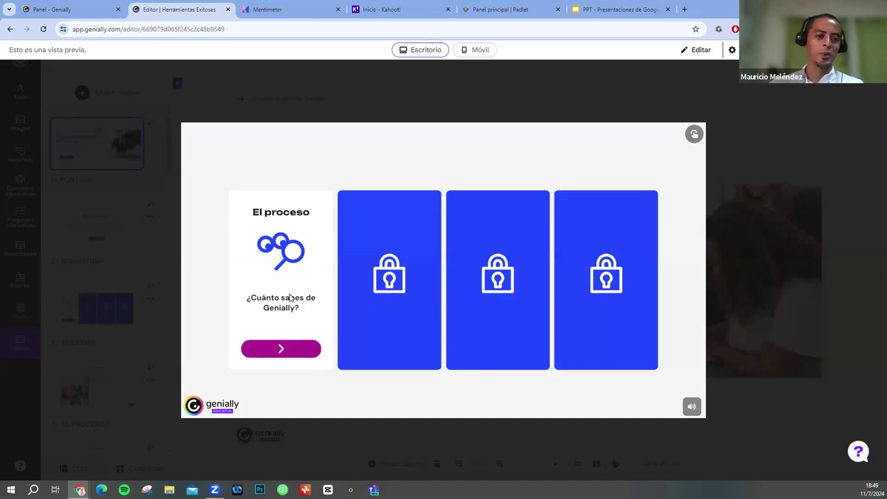
{"action": "left_click", "coordinate": [282, 352]}
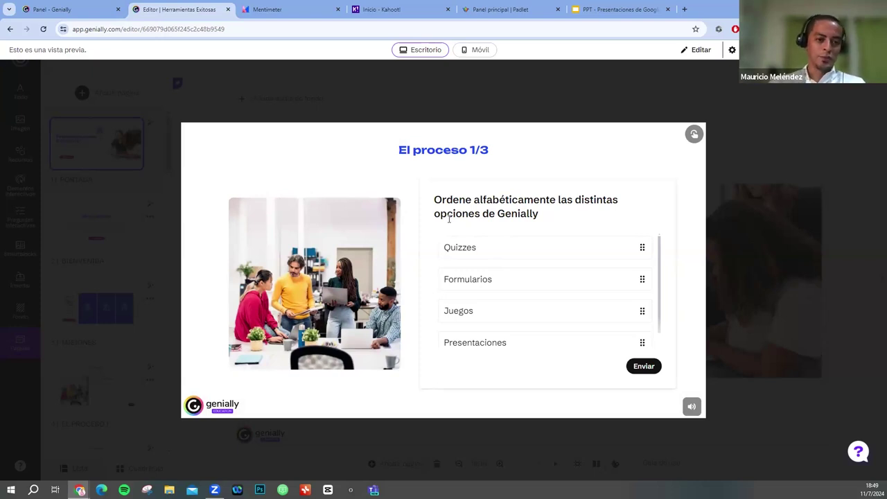
In El proceso 1/3, order the options Formularios, Juegos, Presentaciones, Quizzes and submit the answer
{"action": "left_click_drag", "start_coordinate": [559, 278], "coordinate": [570, 244]}
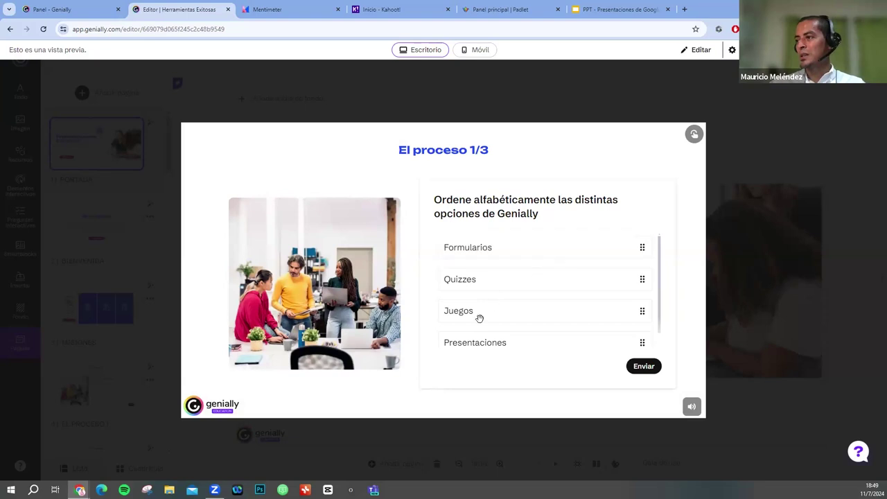
{"action": "left_click_drag", "start_coordinate": [513, 317], "coordinate": [513, 285]}
{"action": "left_click_drag", "start_coordinate": [528, 346], "coordinate": [527, 314]}
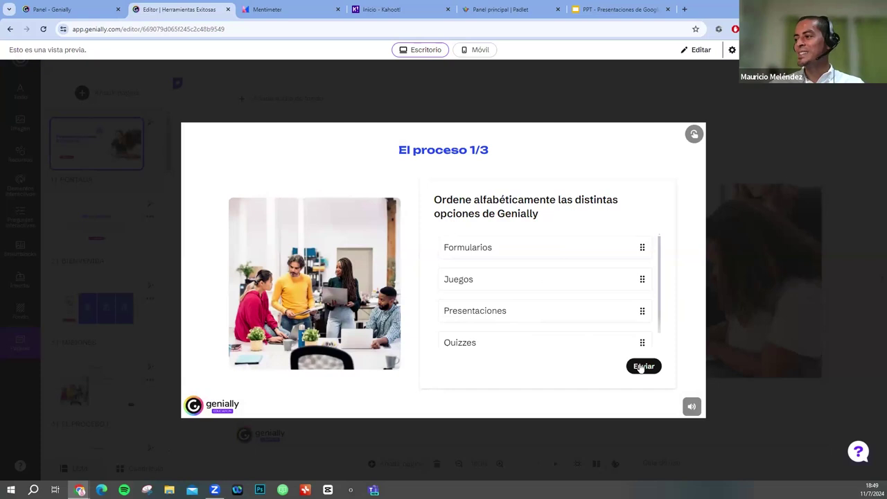
{"action": "scroll", "coordinate": [609, 317], "scroll_direction": "down", "scroll_amount": 1}
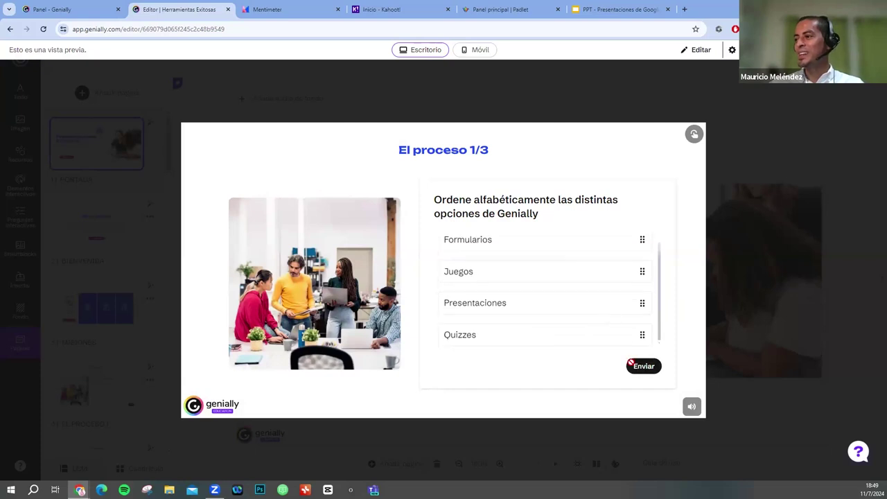
{"action": "left_click", "coordinate": [633, 365]}
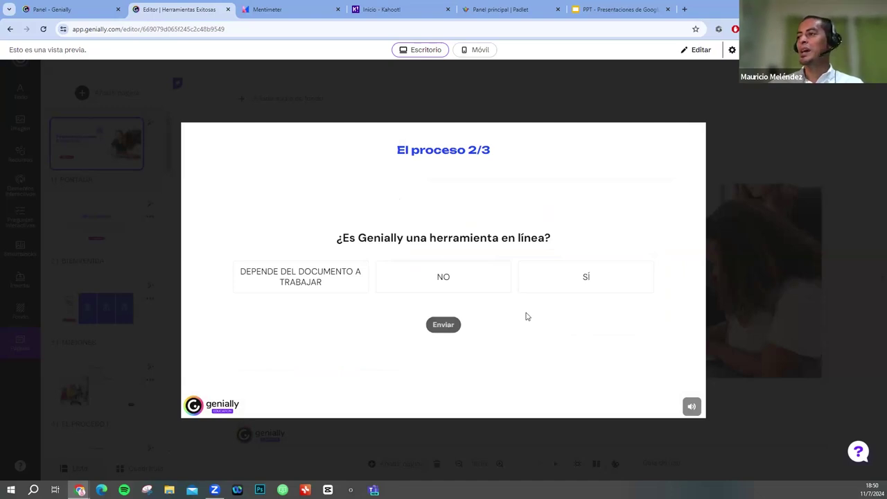
Test question 2/3 by submitting "DEPENDE DEL DOCUMENTO A TRABAJAR" first and then "SÍ"
{"action": "left_click", "coordinate": [321, 289]}
{"action": "left_click", "coordinate": [443, 324]}
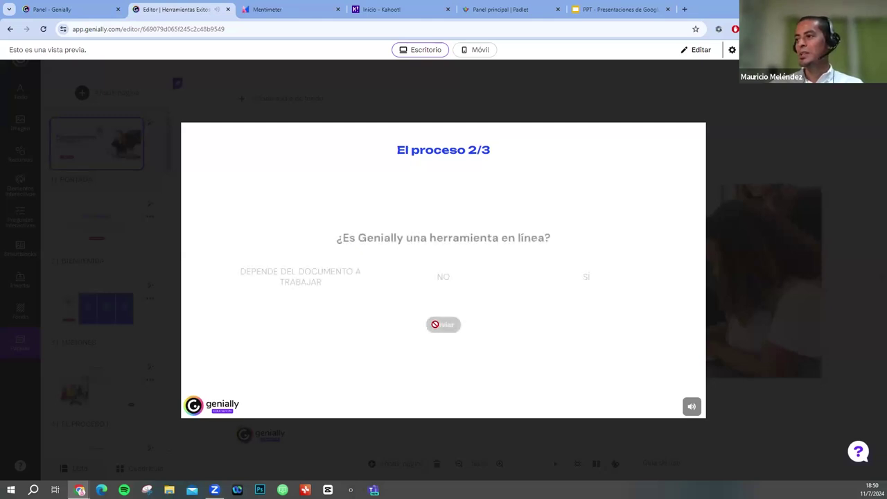
{"action": "left_click", "coordinate": [554, 290]}
{"action": "left_click", "coordinate": [441, 327]}
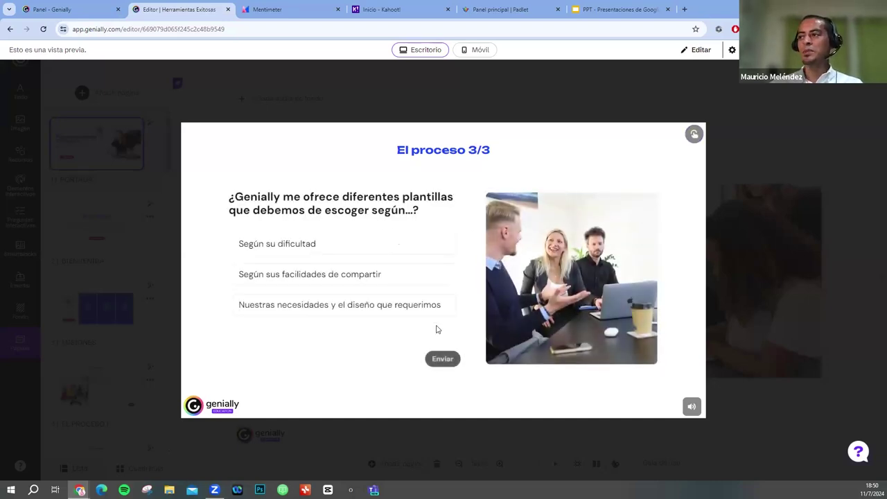
Test question 3/3 by submitting "Según su dificultad" first and then "Nuestras necesidades y el diseño que requerimos"
{"action": "left_click", "coordinate": [282, 254]}
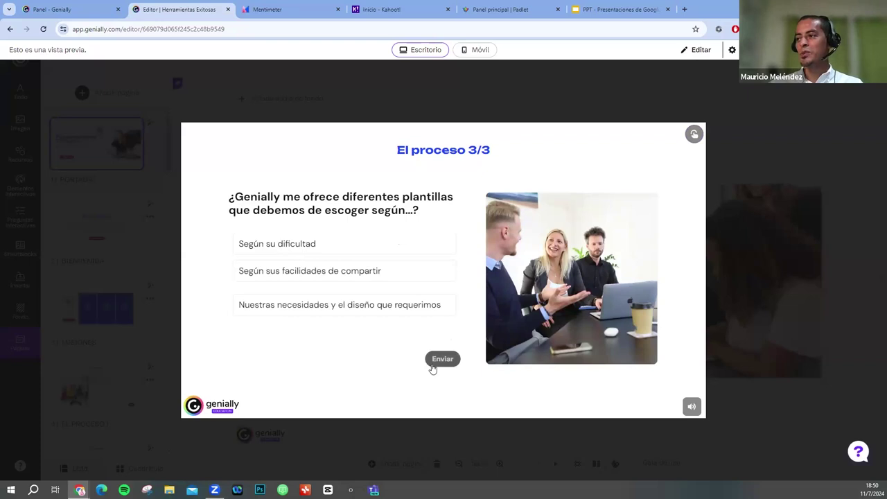
{"action": "left_click", "coordinate": [435, 359]}
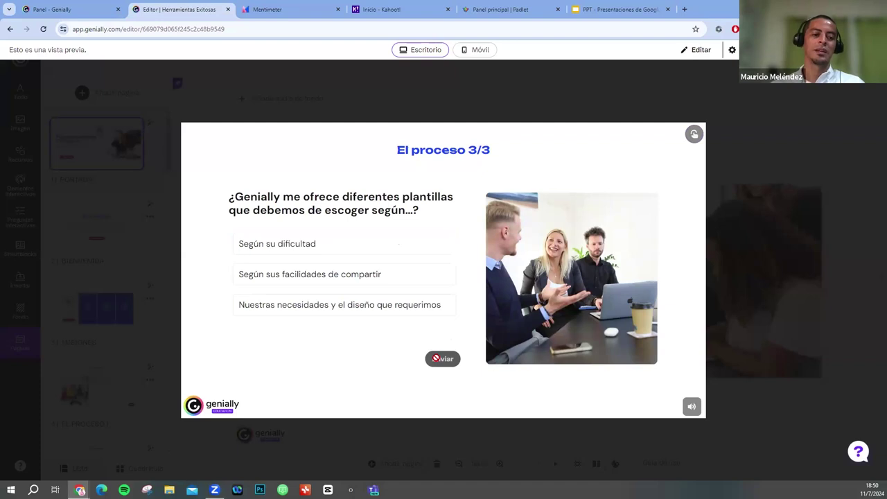
{"action": "left_click", "coordinate": [258, 312]}
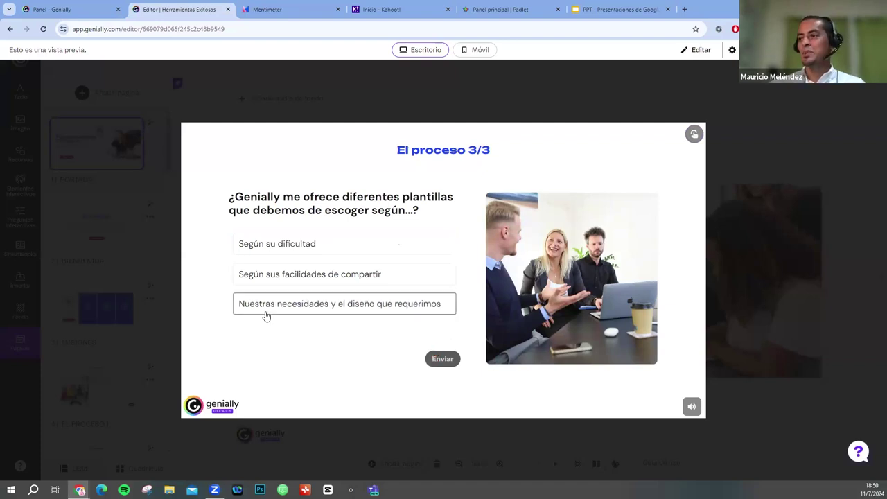
{"action": "left_click", "coordinate": [429, 359]}
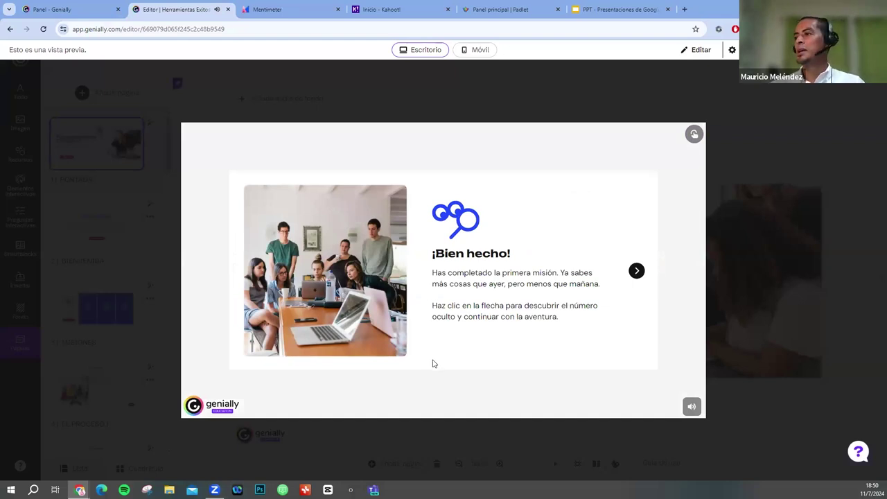
Continue from the mission completion page to the first code number and exit the preview
{"action": "left_click", "coordinate": [636, 271]}
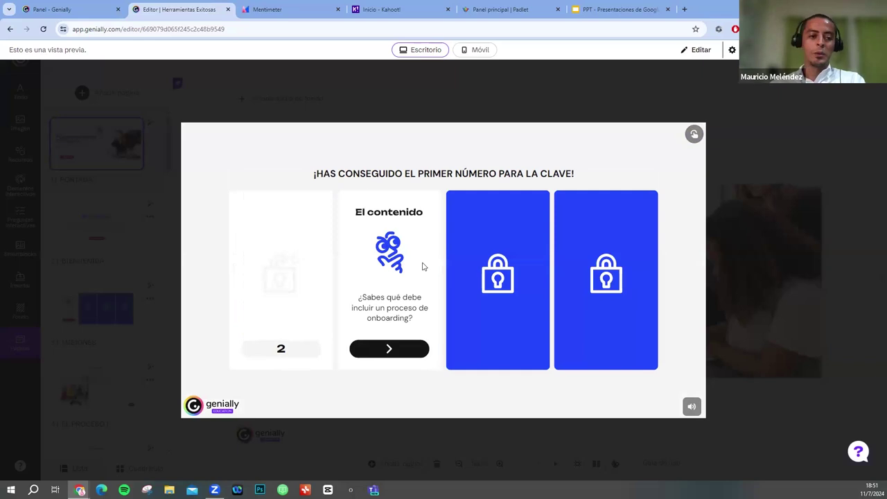
{"action": "key", "text": "Escape"}
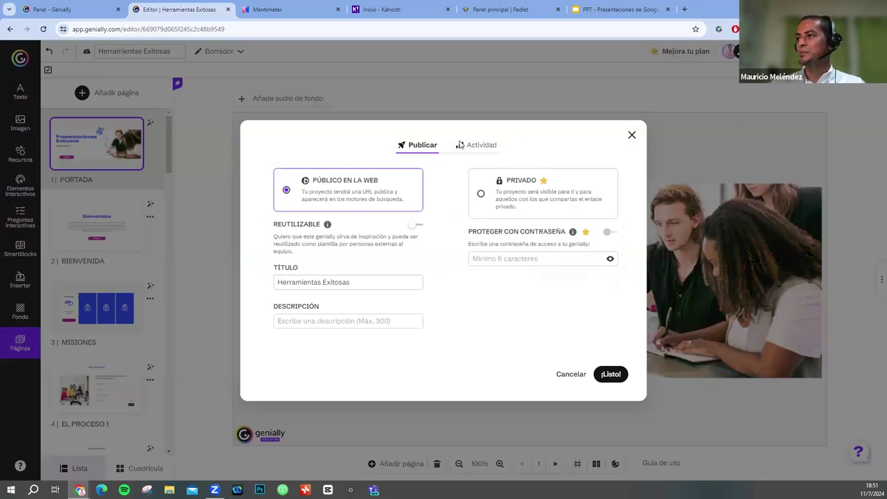
Publish "Herramientas Exitosas" as public on the web, view the published page and close it
{"action": "left_click", "coordinate": [632, 134]}
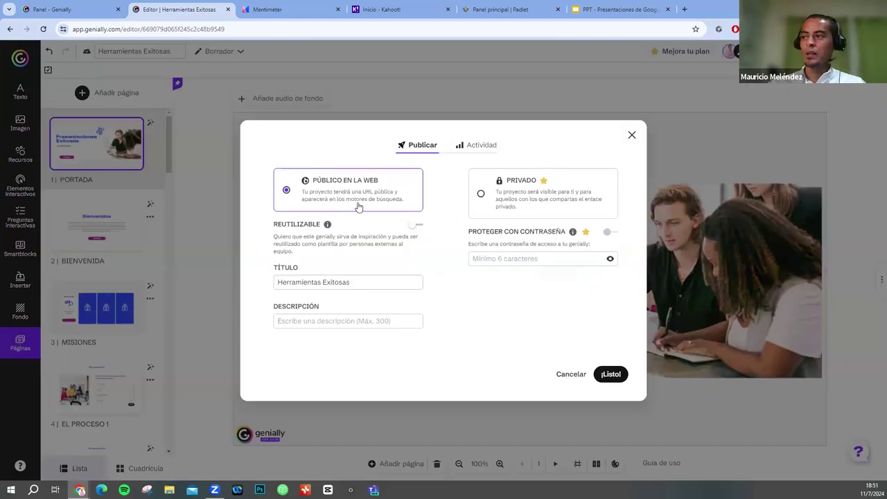
{"action": "mouse_move", "coordinate": [499, 195]}
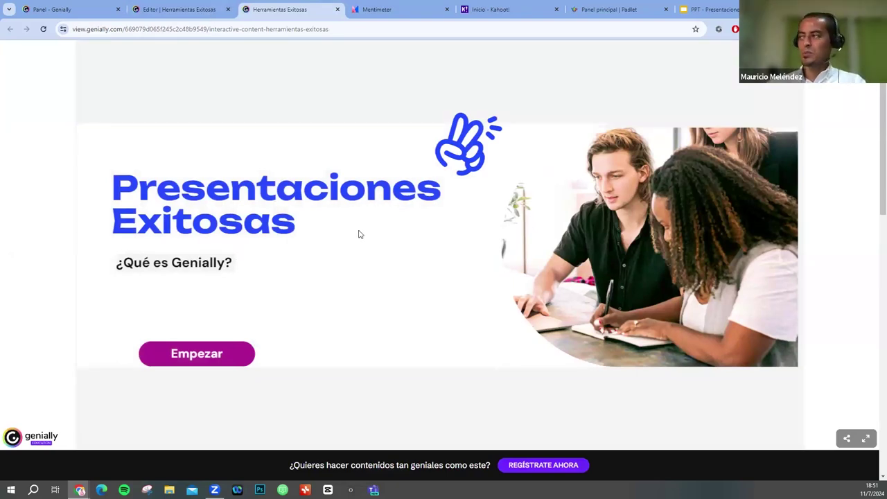
{"action": "left_click", "coordinate": [338, 10]}
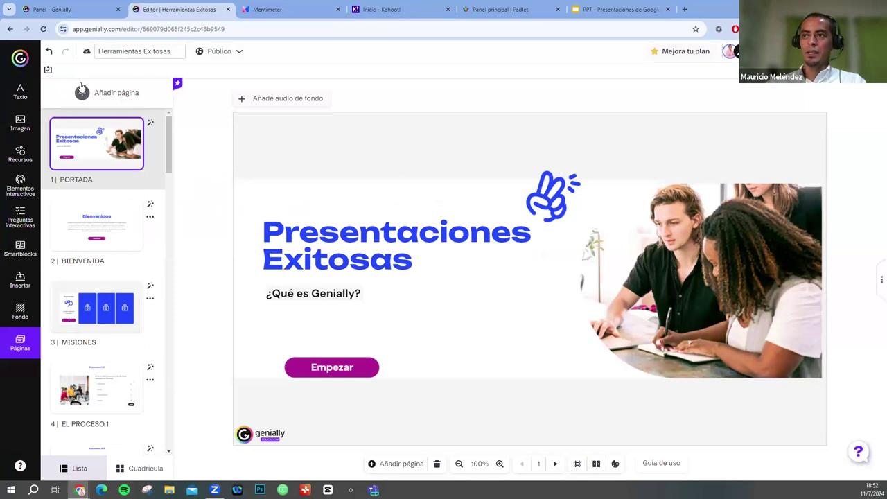
Leave the editor for the dashboard and open Mi espacio with the saved creations
{"action": "left_click", "coordinate": [21, 59]}
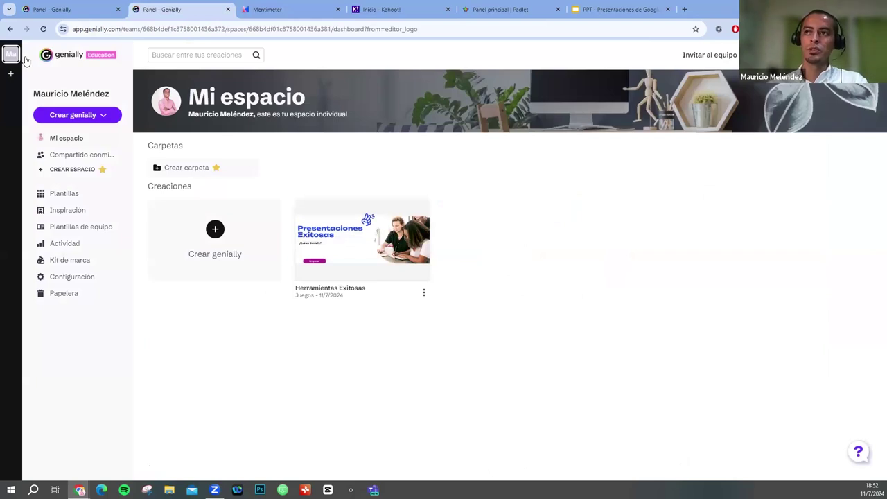
{"action": "left_click", "coordinate": [74, 142]}
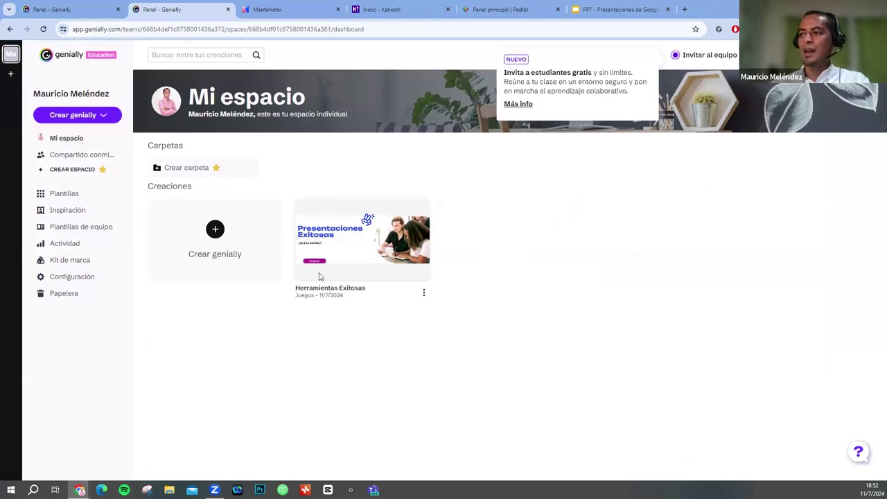
{"action": "mouse_move", "coordinate": [355, 250]}
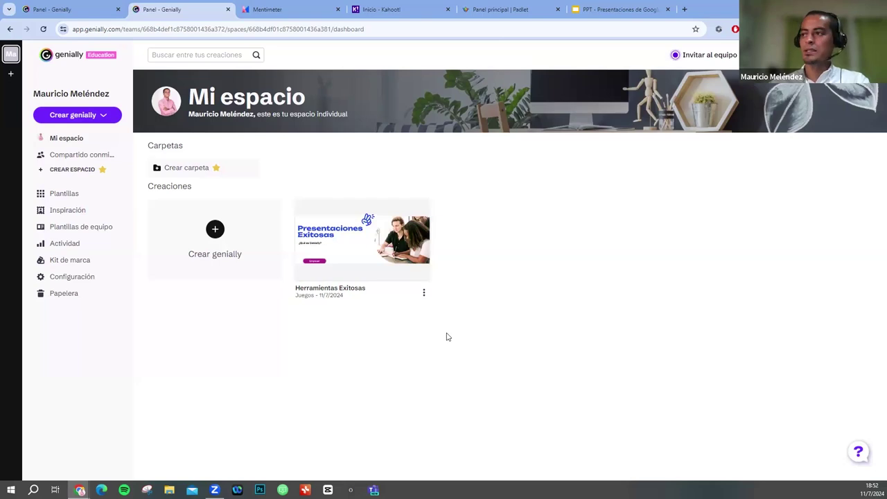
{"action": "mouse_move", "coordinate": [364, 267]}
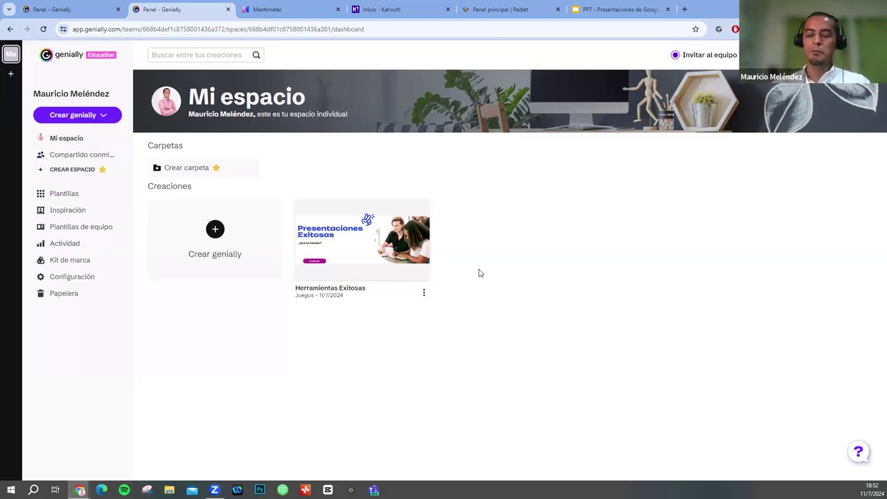
{"action": "mouse_move", "coordinate": [414, 256]}
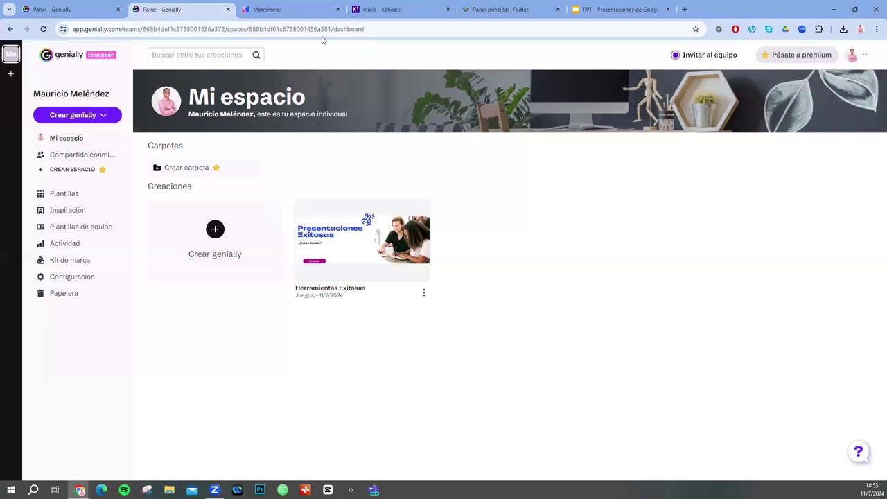
{"action": "left_click", "coordinate": [290, 8]}
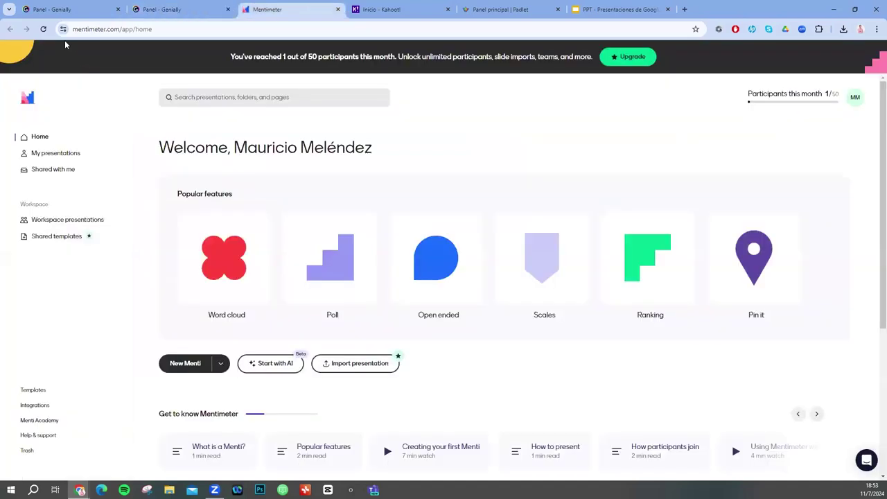
{"action": "left_click", "coordinate": [176, 29]}
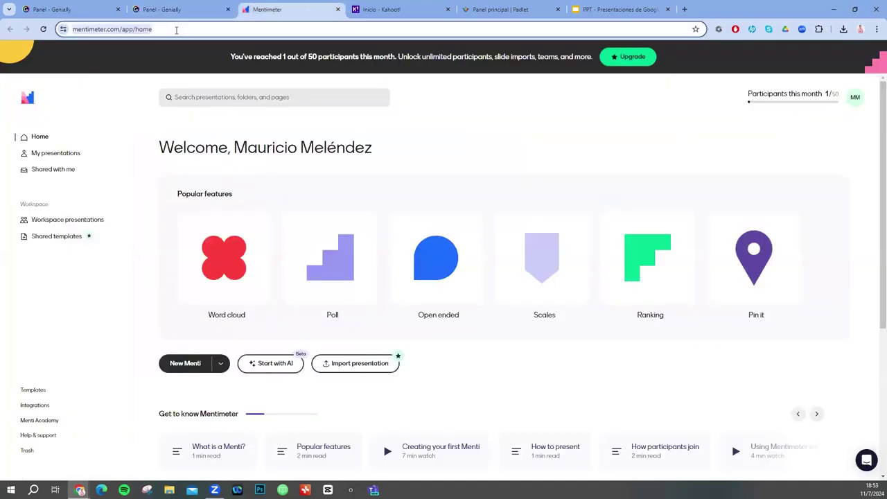
{"action": "type", "text": "www.goo"}
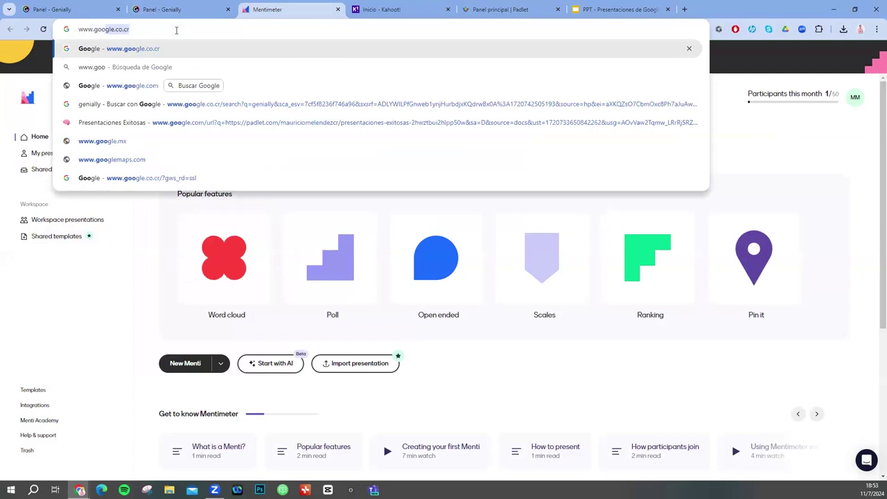
{"action": "key", "text": "Return"}
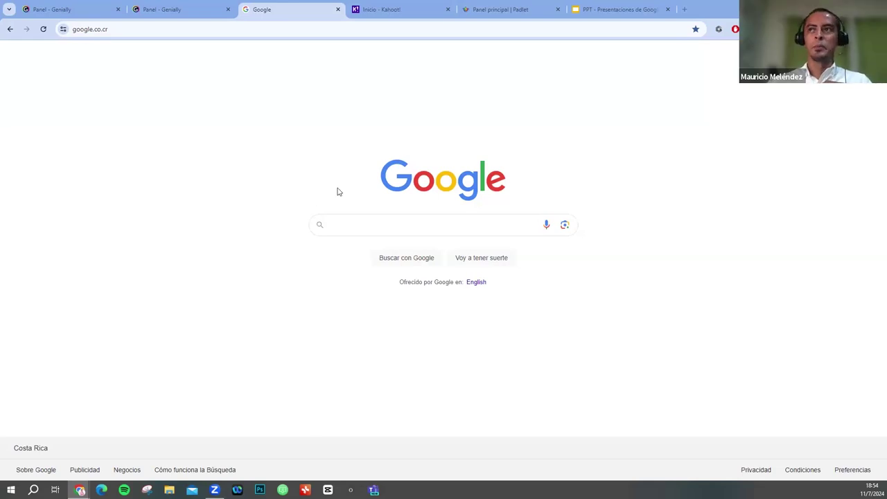
Return to Mi espacio in Genially and review the download options for "Herramientas Exitosas"
{"action": "left_click", "coordinate": [81, 10]}
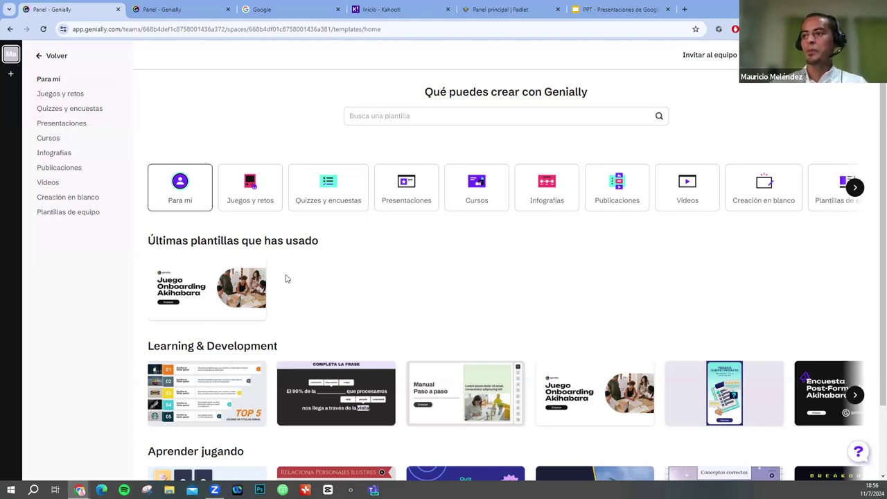
{"action": "left_click", "coordinate": [48, 60]}
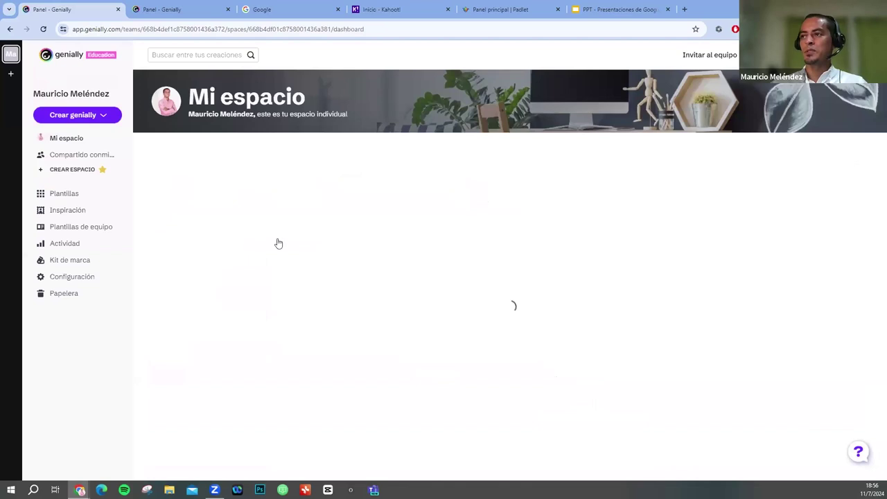
{"action": "mouse_move", "coordinate": [389, 218]}
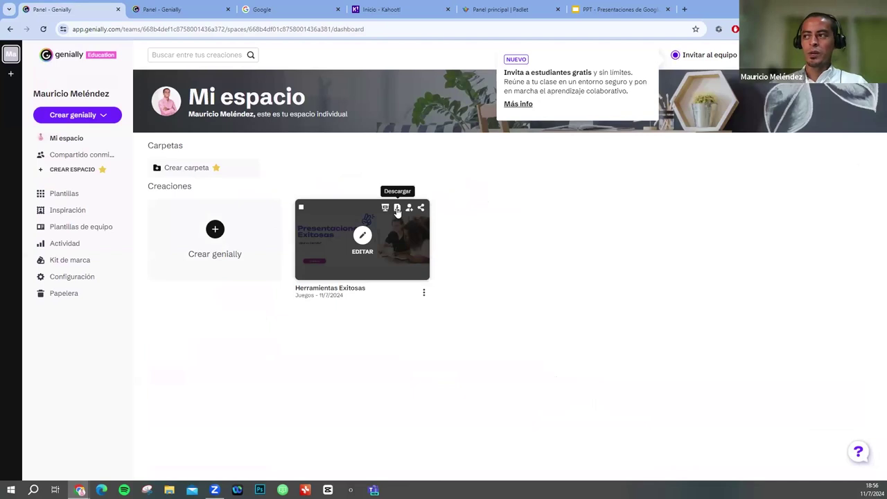
{"action": "left_click", "coordinate": [397, 209]}
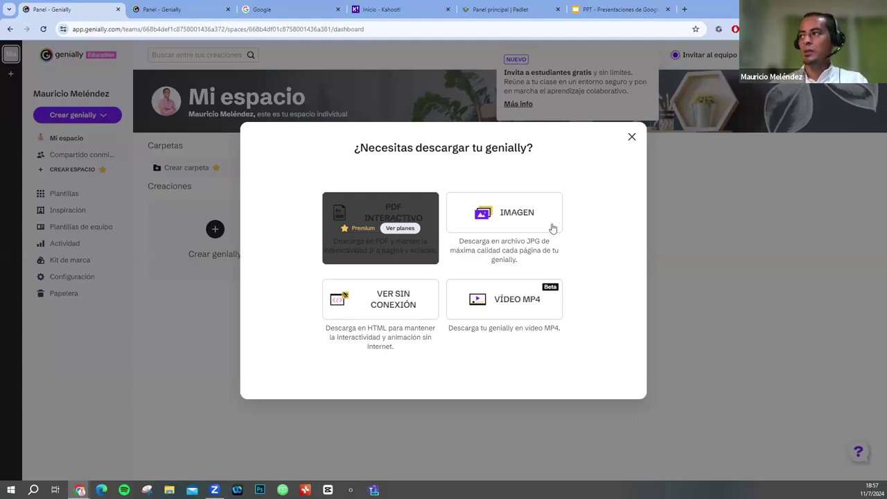
{"action": "left_click", "coordinate": [632, 137]}
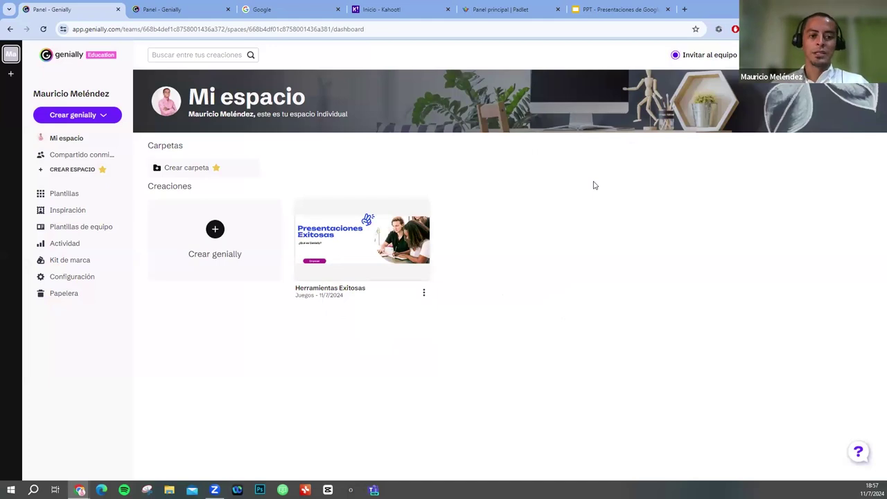
Review the sharing options and public link for "Herramientas Exitosas", then dismiss them
{"action": "mouse_move", "coordinate": [383, 230]}
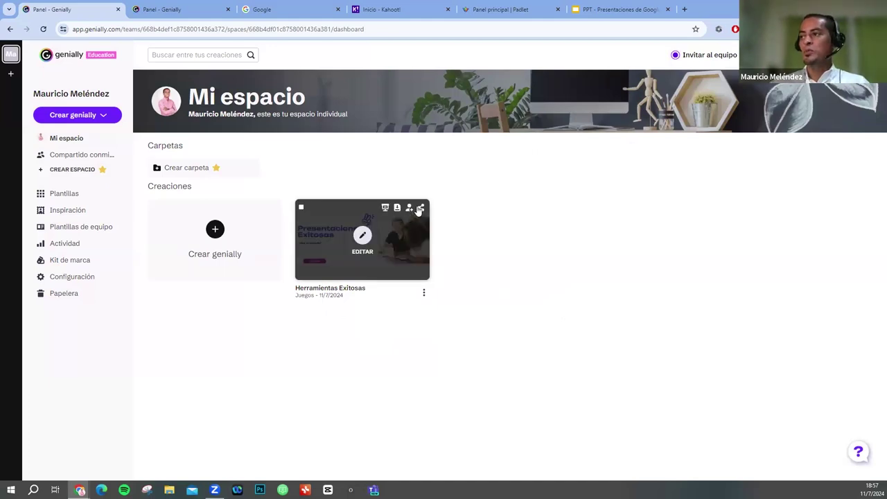
{"action": "left_click", "coordinate": [420, 208]}
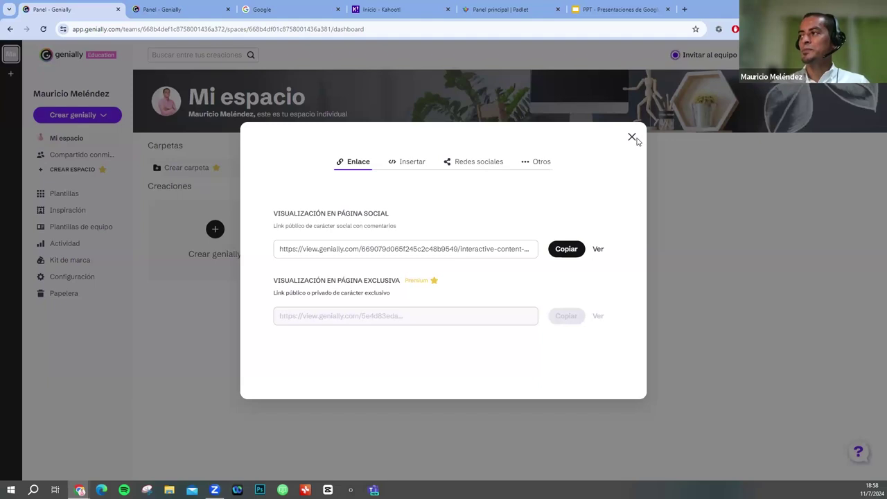
{"action": "left_click", "coordinate": [139, 212]}
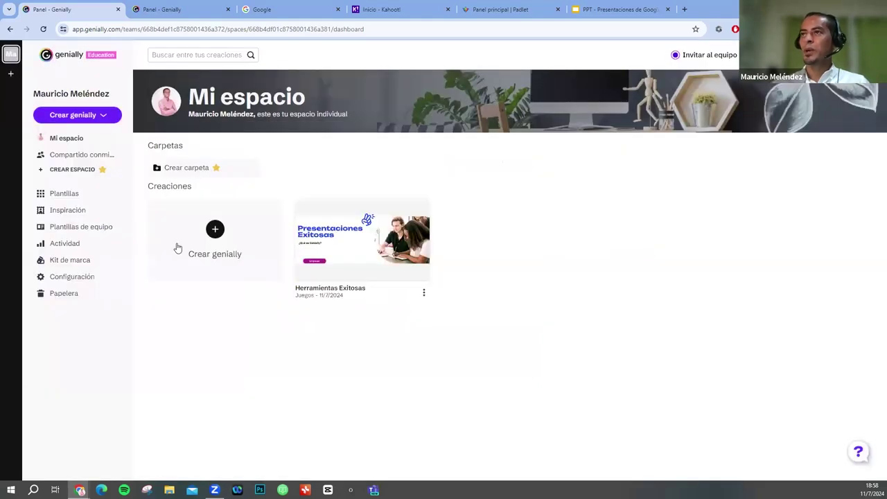
Close the duplicate Genially dashboard page and search Google for "mentimeter en español"
{"action": "left_click", "coordinate": [184, 10]}
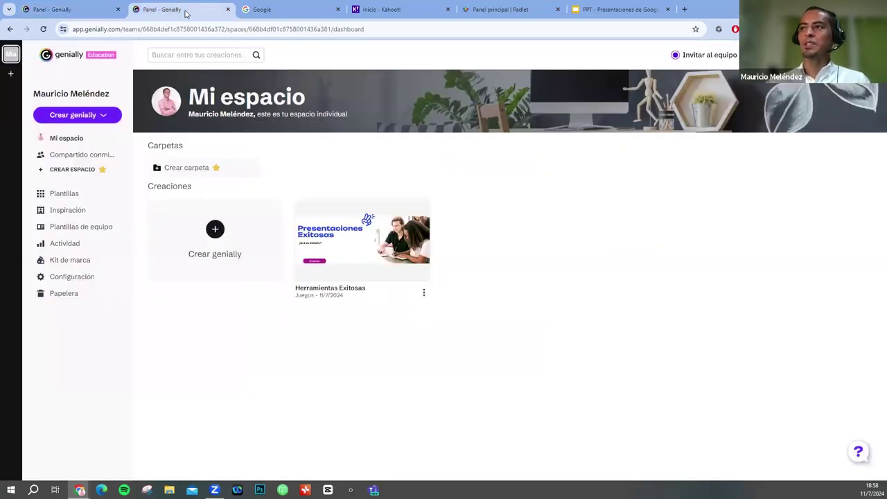
{"action": "left_click", "coordinate": [228, 10]}
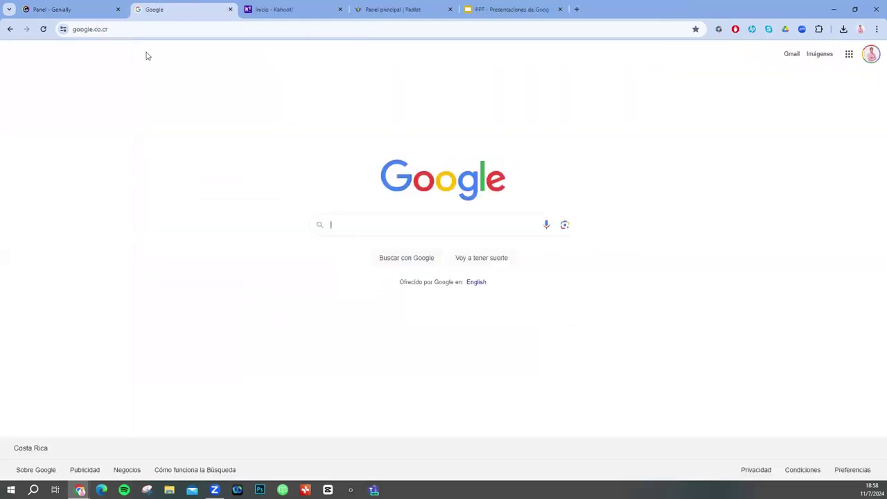
{"action": "left_click", "coordinate": [341, 223]}
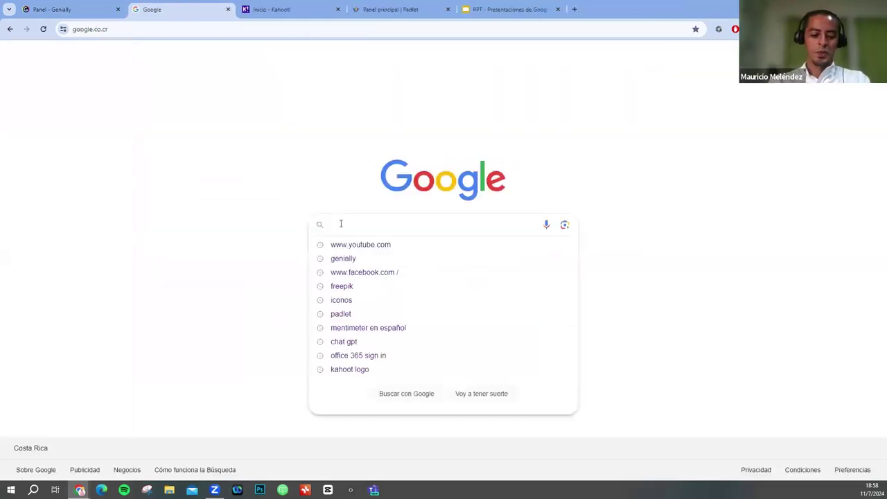
{"action": "type", "text": "m"}
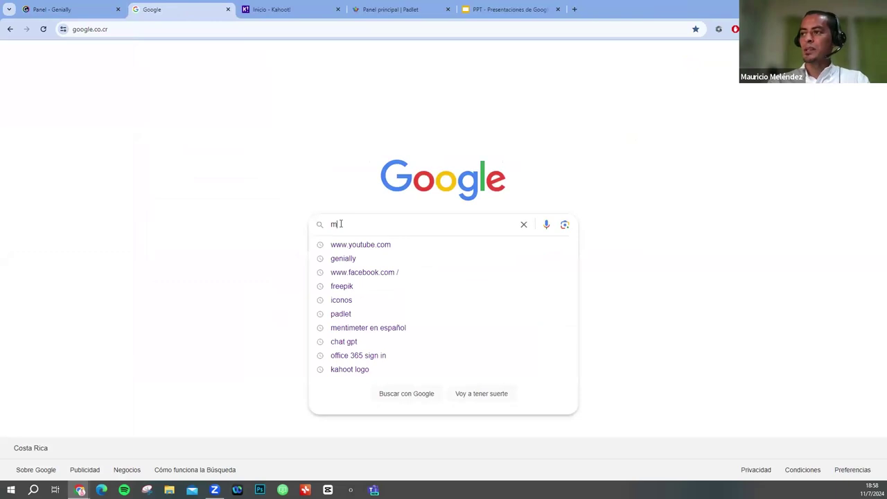
{"action": "type", "text": "enti"}
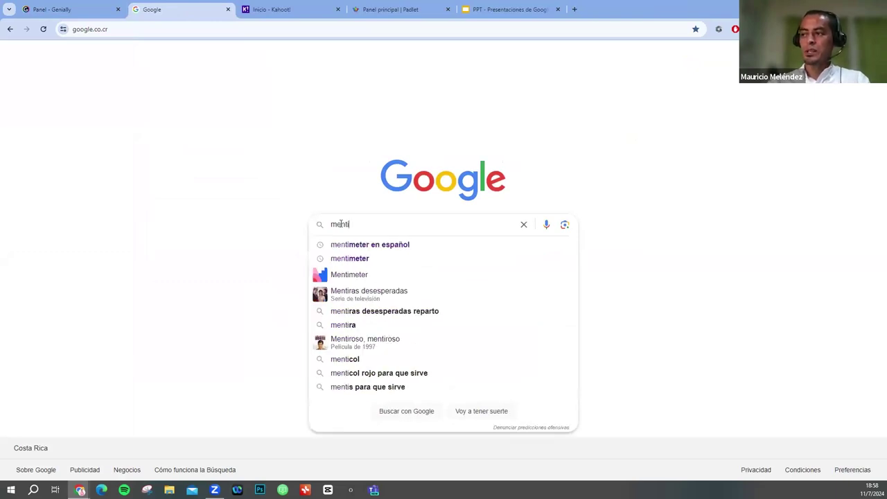
{"action": "key", "text": "Down"}
{"action": "key", "text": "Return"}
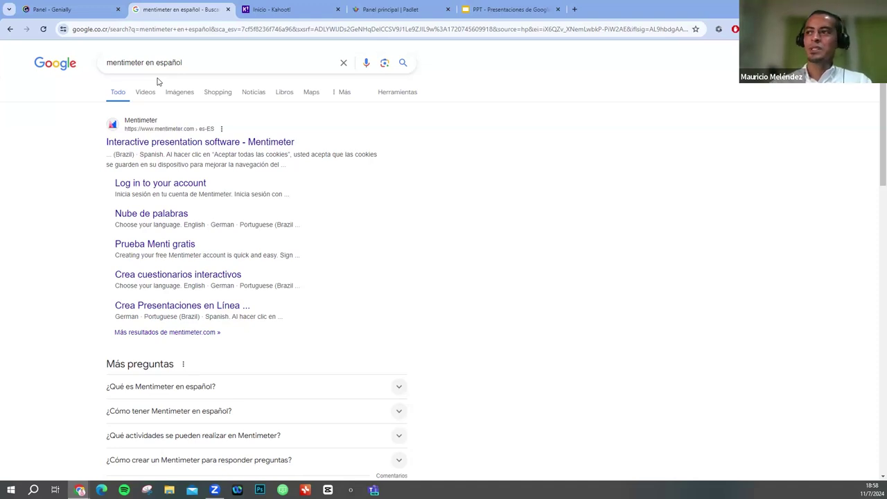
Open the Spanish Mentimeter website from the results, point out the Menti code field, and enter the account's home page
{"action": "left_click", "coordinate": [159, 138]}
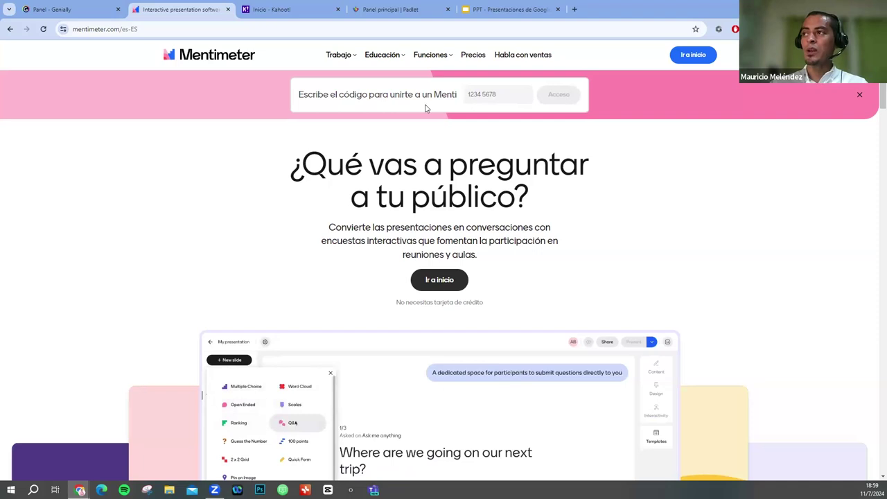
{"action": "left_click", "coordinate": [471, 99]}
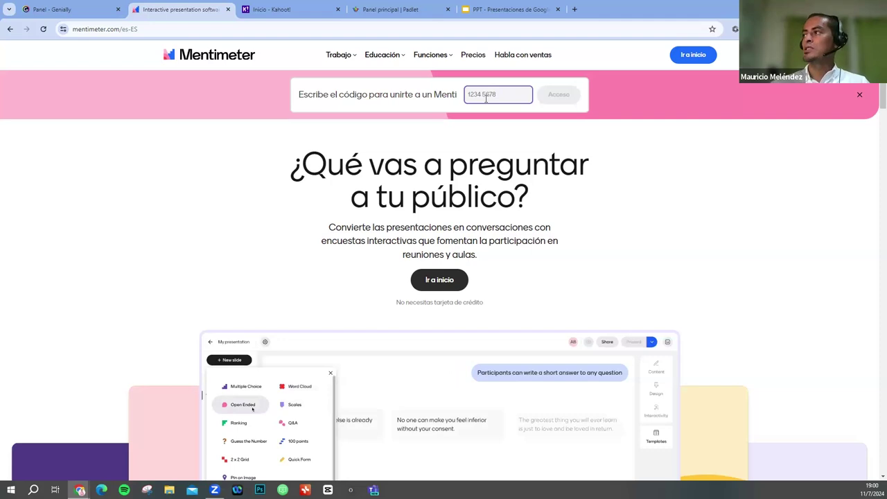
{"action": "left_click", "coordinate": [685, 54]}
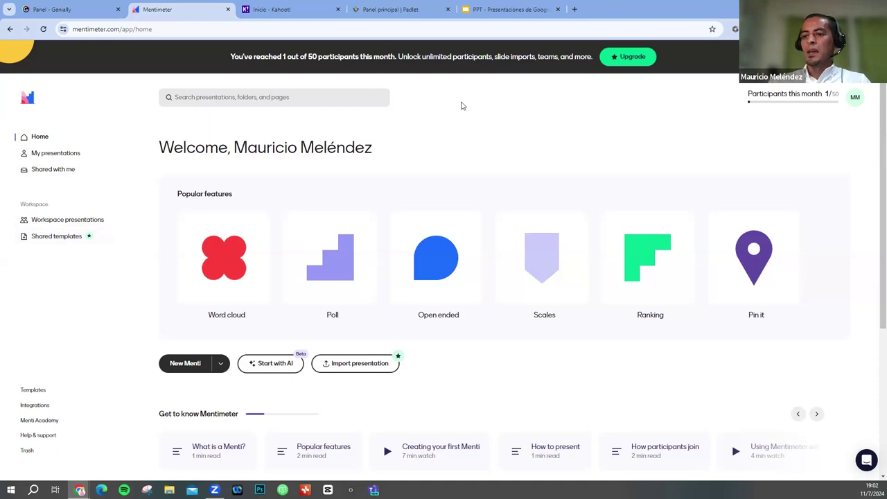
Examine the word cloud templates among Mentimeter's popular features, including the training takeaway and exit ticket examples, and close the gallery
{"action": "scroll", "coordinate": [424, 201], "scroll_direction": "down", "scroll_amount": 1}
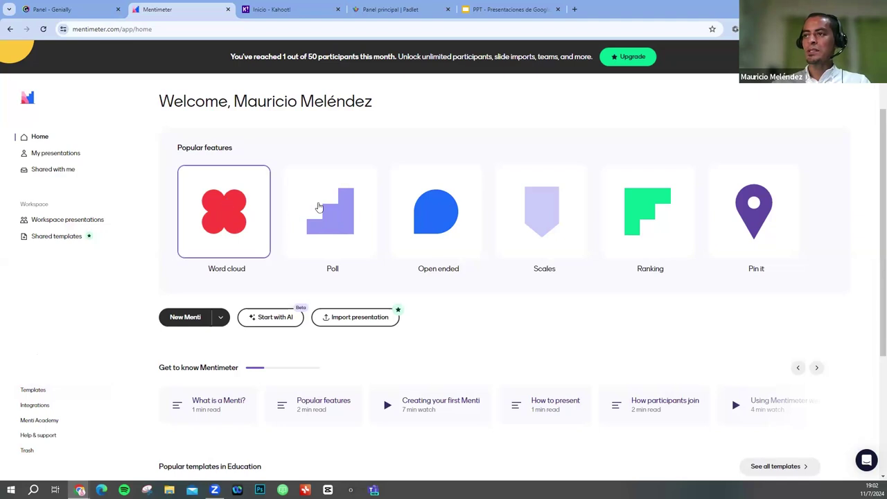
{"action": "left_click", "coordinate": [246, 203]}
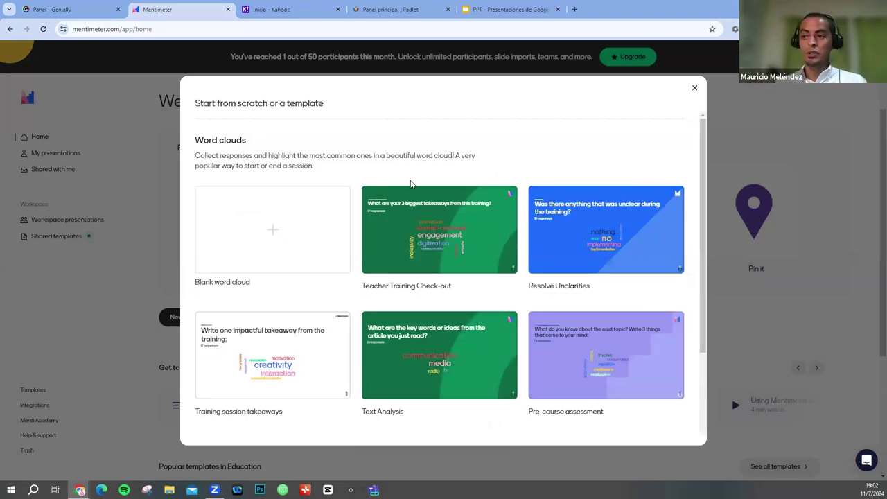
{"action": "mouse_move", "coordinate": [267, 380]}
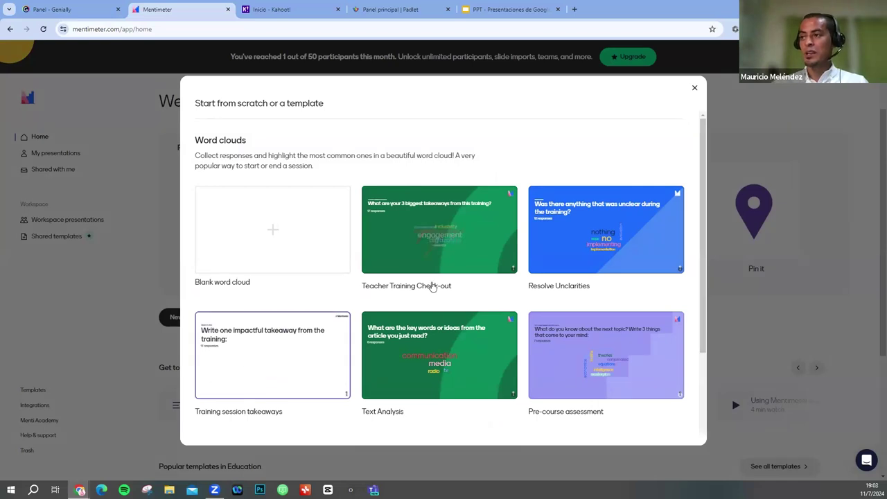
{"action": "scroll", "coordinate": [423, 300], "scroll_direction": "down", "scroll_amount": 2}
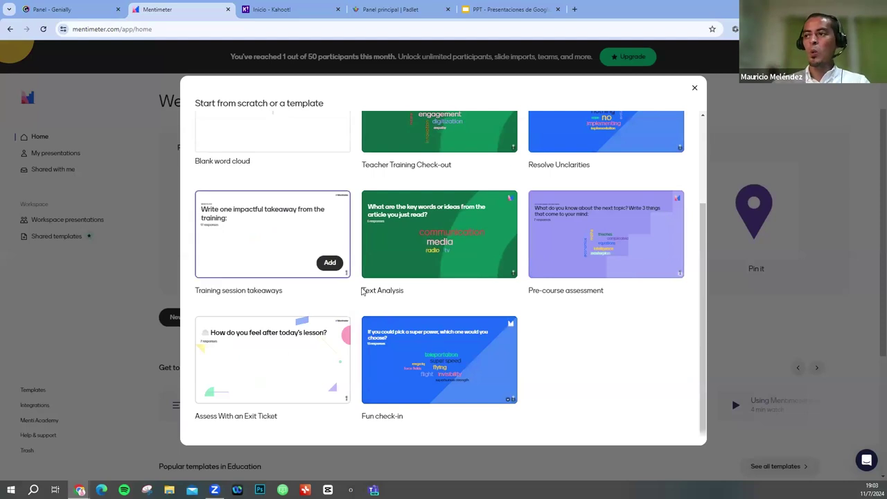
{"action": "mouse_move", "coordinate": [291, 297]}
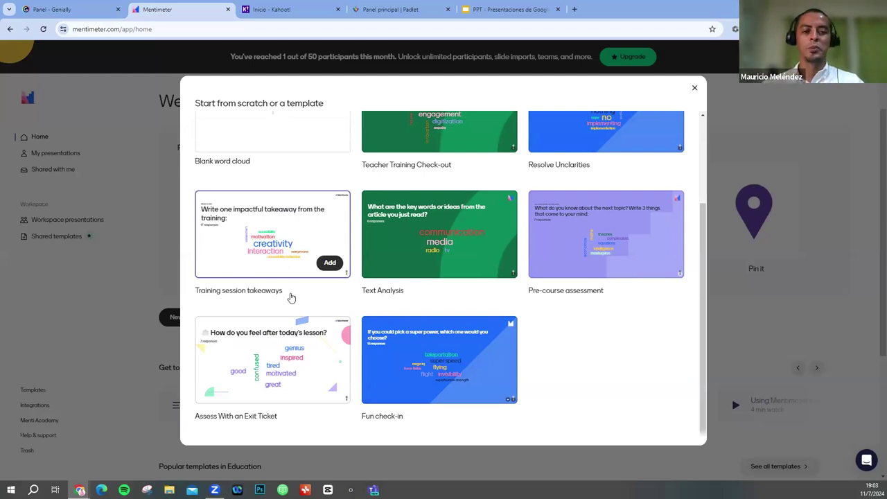
{"action": "scroll", "coordinate": [416, 363], "scroll_direction": "up", "scroll_amount": 2}
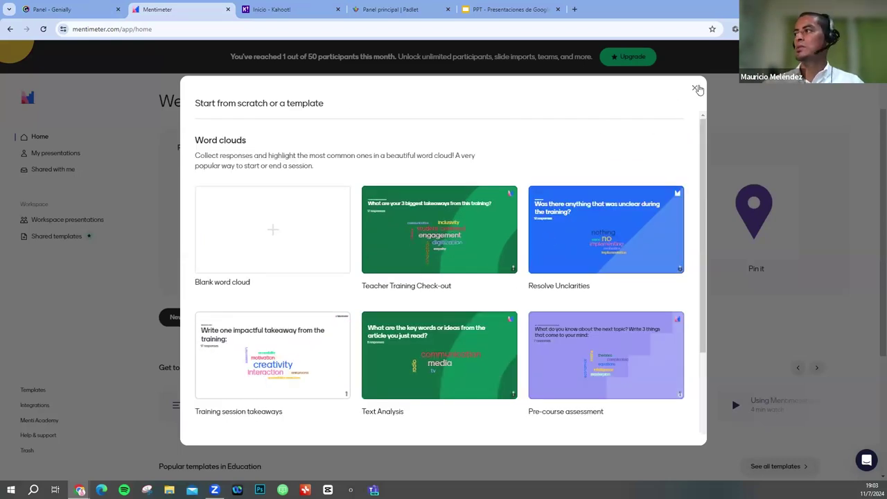
{"action": "key", "text": "Escape"}
Review the templates offered for the Poll feature and close the gallery
{"action": "left_click", "coordinate": [321, 222]}
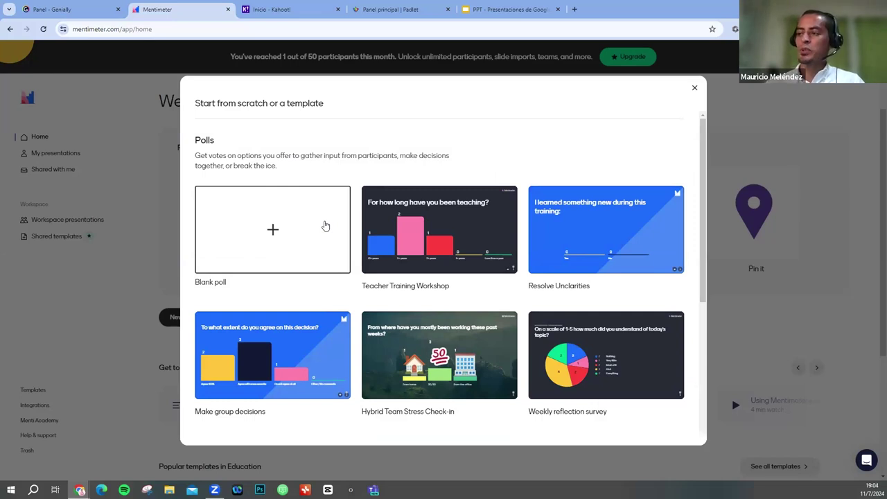
{"action": "scroll", "coordinate": [461, 258], "scroll_direction": "down", "scroll_amount": 3}
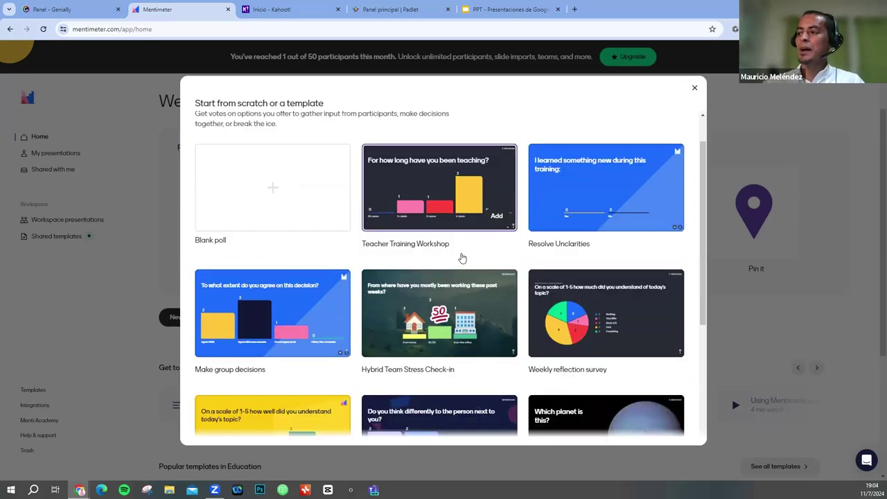
{"action": "scroll", "coordinate": [589, 180], "scroll_direction": "up", "scroll_amount": 2}
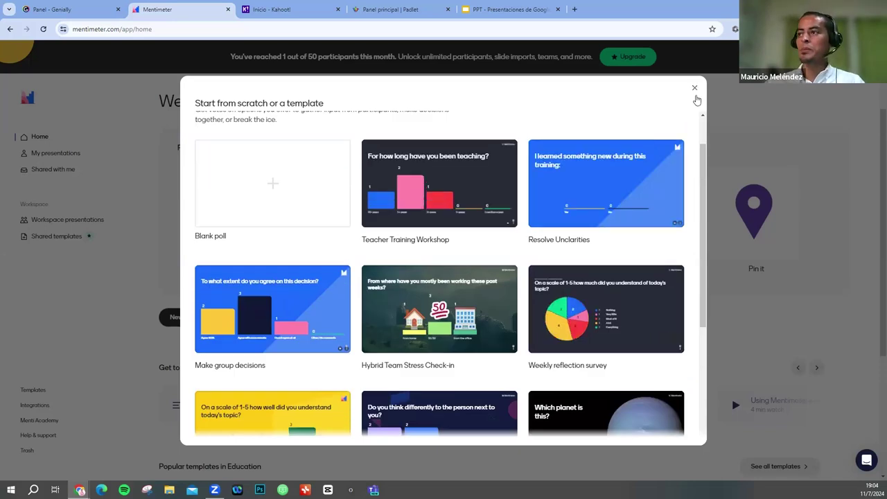
{"action": "key", "text": "Escape"}
Review the Open ended and Scales question templates, closing each gallery after viewing it
{"action": "left_click", "coordinate": [413, 229]}
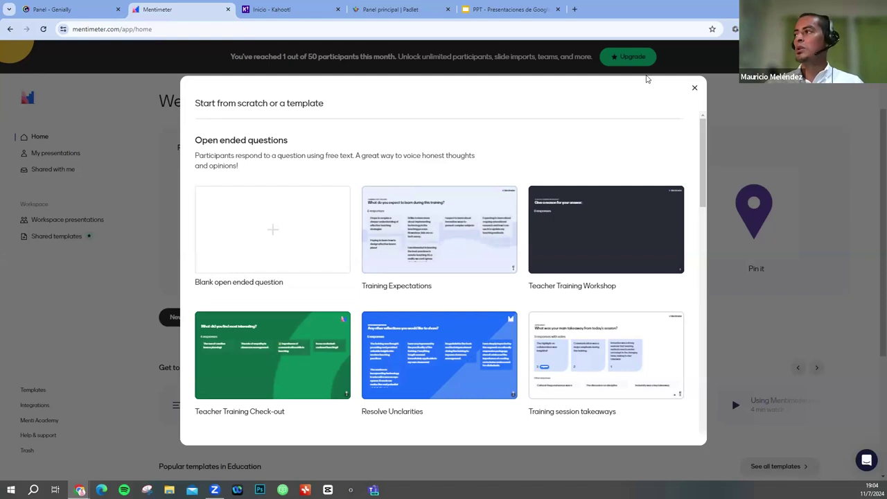
{"action": "left_click", "coordinate": [697, 89]}
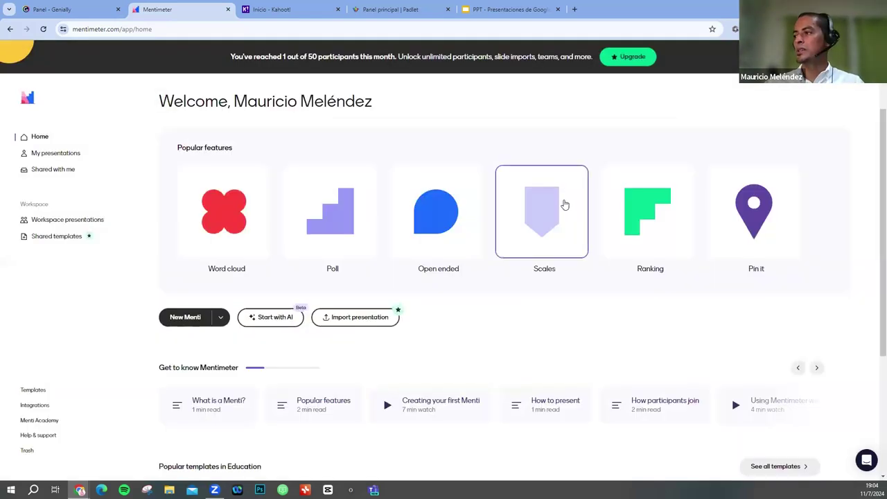
{"action": "left_click", "coordinate": [565, 204]}
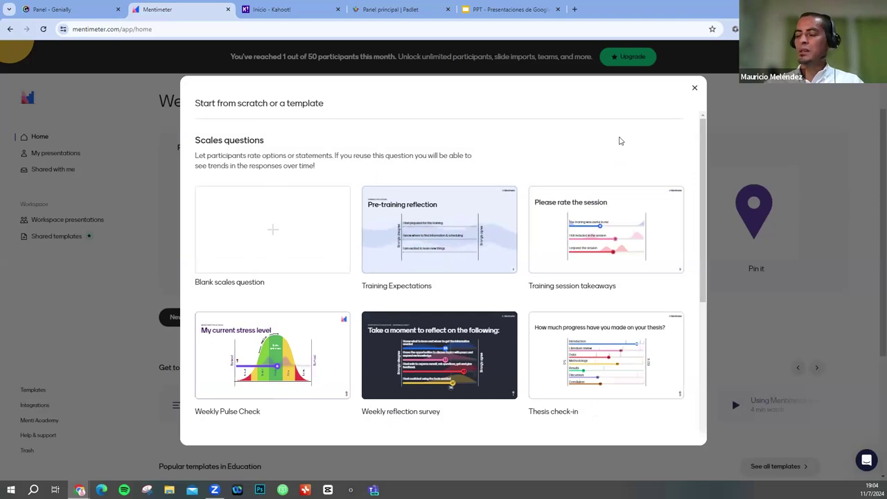
{"action": "left_click", "coordinate": [695, 88]}
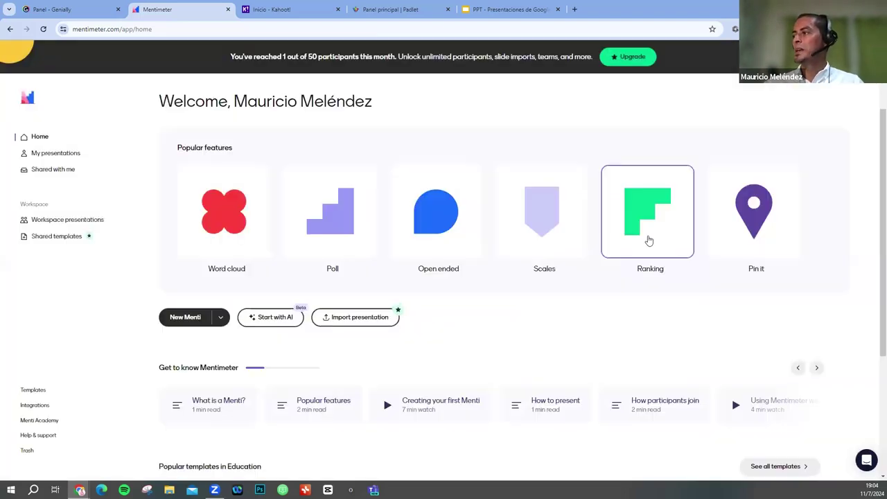
Review the Ranking and Pin it question templates, including the map and chemistry examples, and close the gallery
{"action": "left_click", "coordinate": [675, 238]}
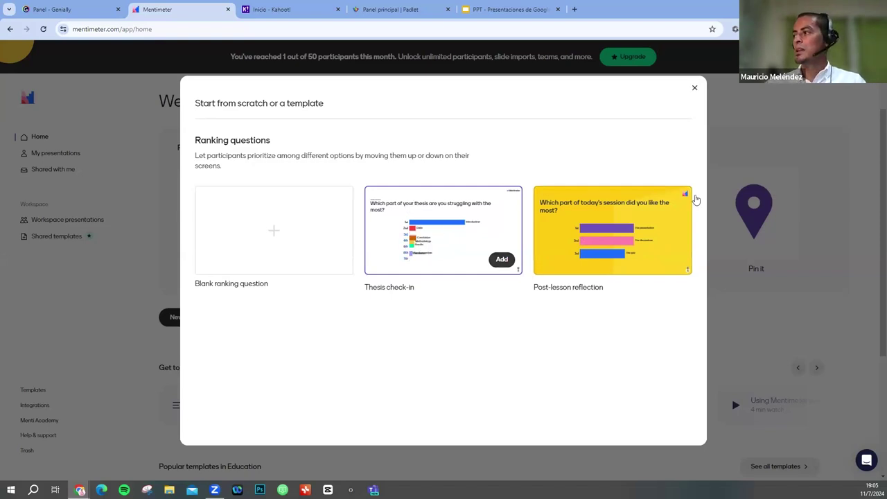
{"action": "left_click", "coordinate": [760, 218]}
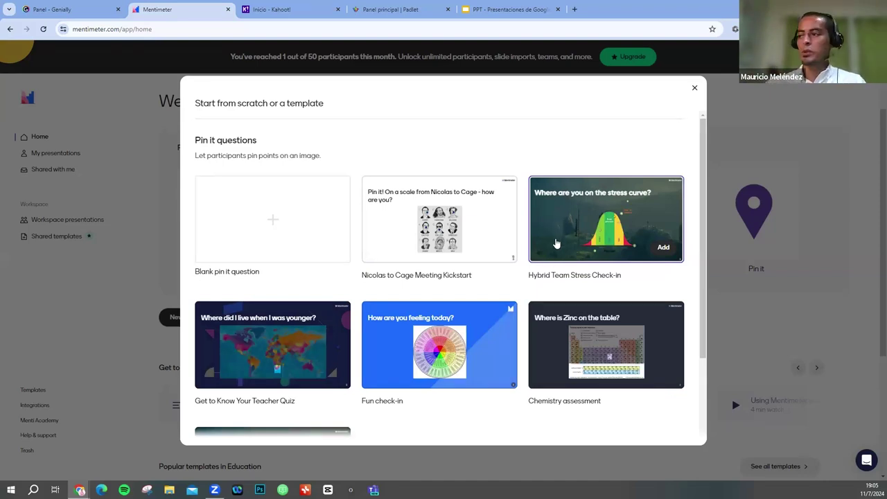
{"action": "scroll", "coordinate": [485, 271], "scroll_direction": "down", "scroll_amount": 2}
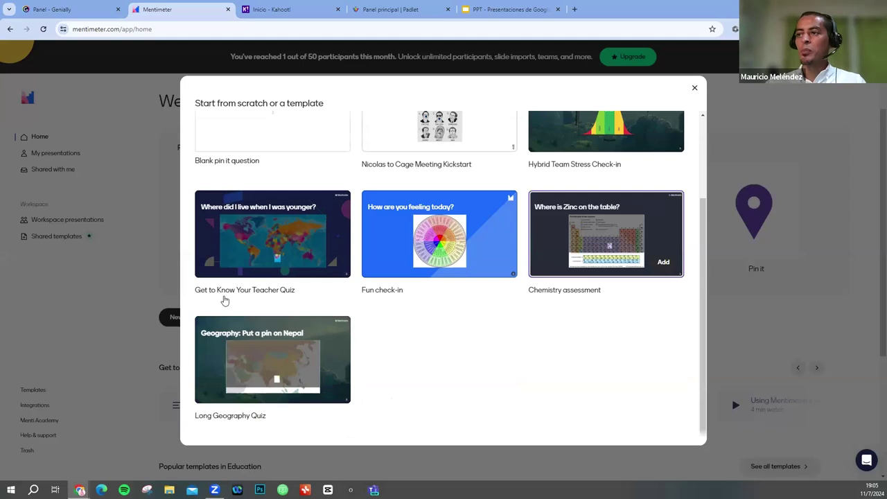
{"action": "scroll", "coordinate": [243, 280], "scroll_direction": "up", "scroll_amount": 1}
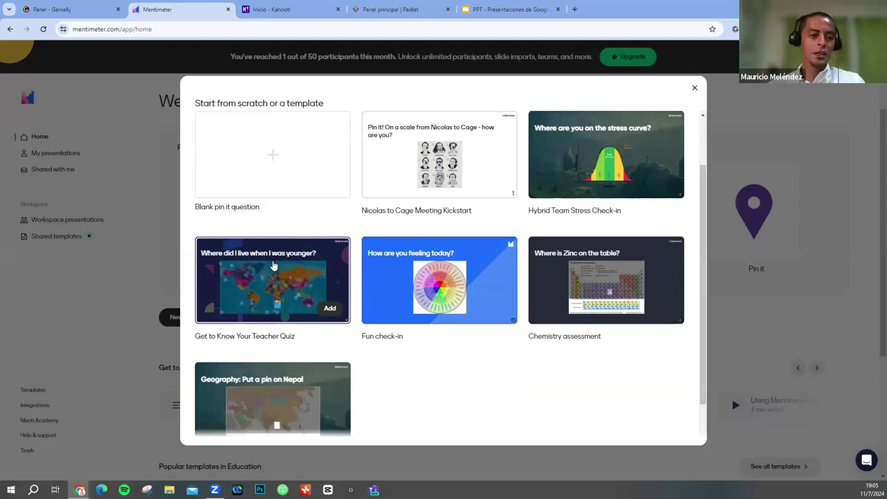
{"action": "scroll", "coordinate": [699, 96], "scroll_direction": "up", "scroll_amount": 1}
{"action": "left_click", "coordinate": [697, 90]}
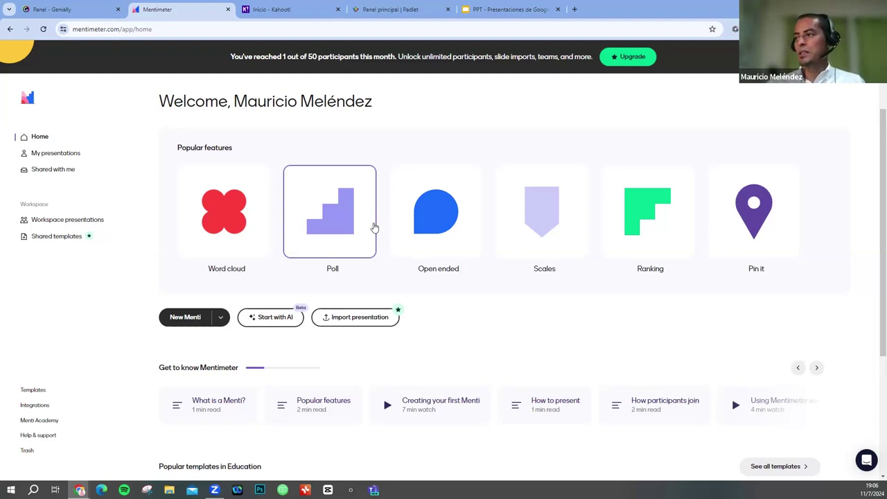
Create a new presentation from the Hybrid Team Stress Check-in poll template
{"action": "left_click", "coordinate": [372, 227]}
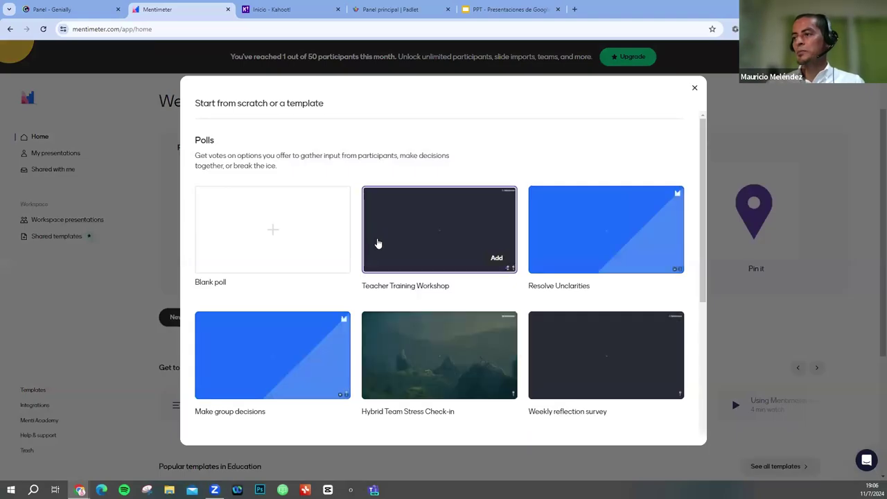
{"action": "scroll", "coordinate": [483, 286], "scroll_direction": "down", "scroll_amount": 2}
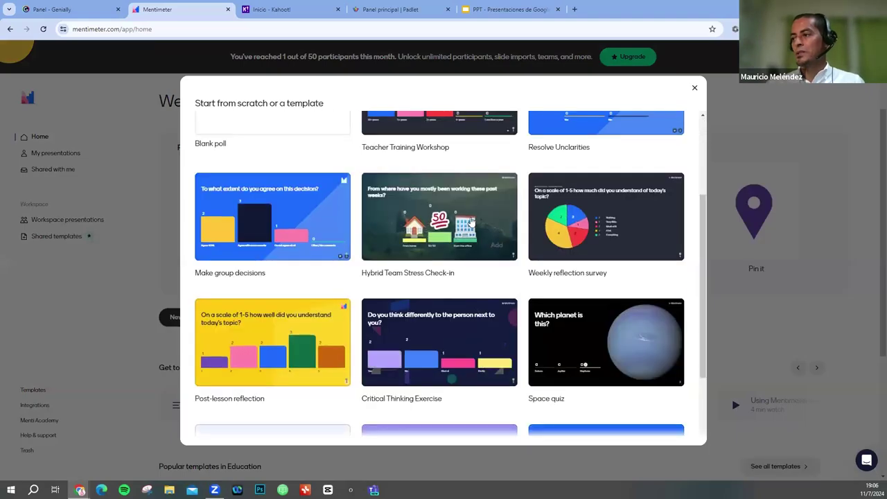
{"action": "left_click", "coordinate": [348, 222]}
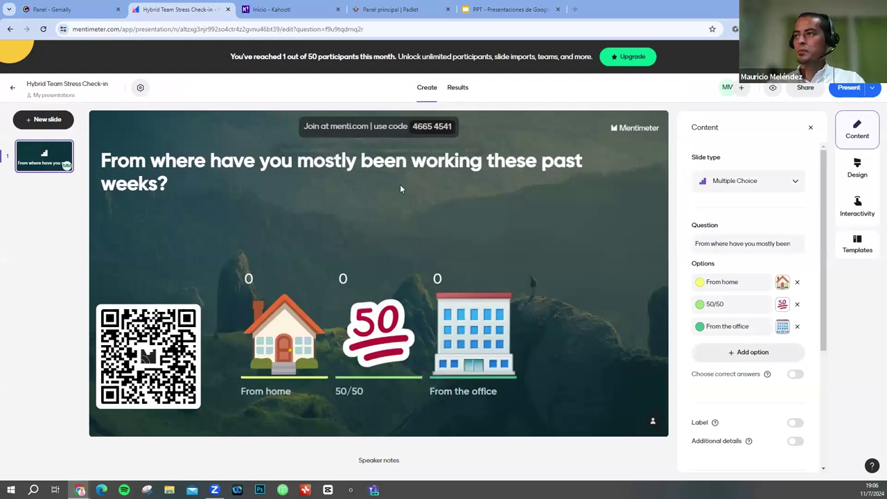
Replace the poll question with "¿Cuál fue la plataforma que más te gustó?"
{"action": "left_click", "coordinate": [786, 243]}
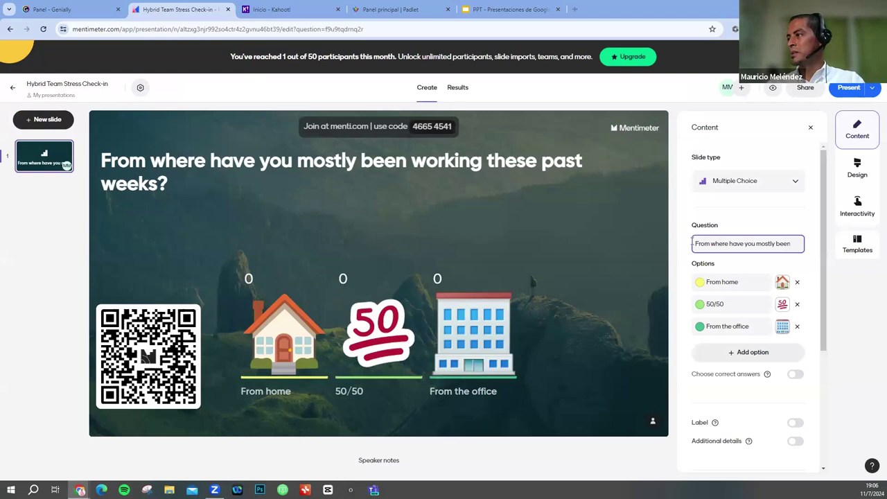
{"action": "key", "text": "ctrl+a"}
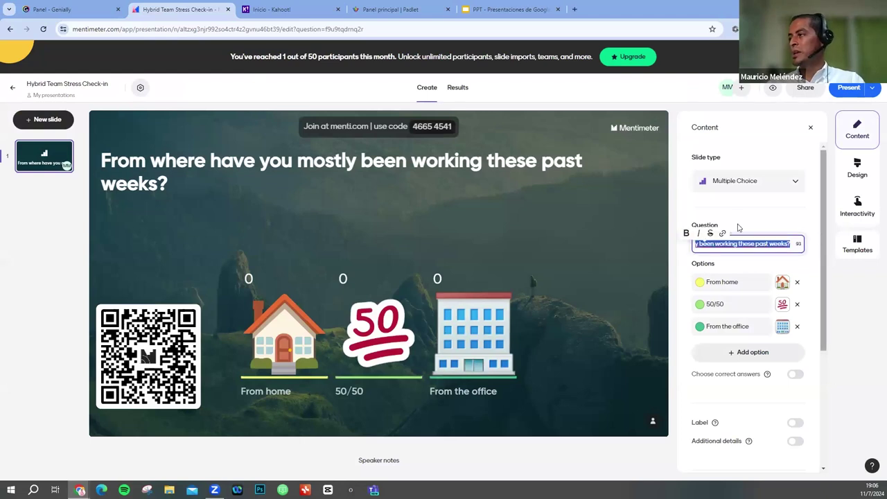
{"action": "type", "text": "¿Cuál fue la plataforma que más te gustó?"}
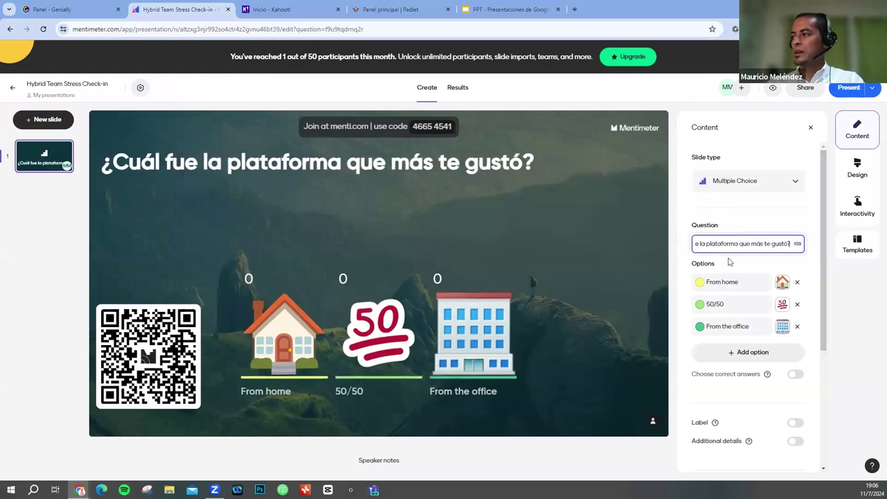
Remove the images from the three answer options From home, 50/50 and From the office
{"action": "left_click", "coordinate": [783, 300]}
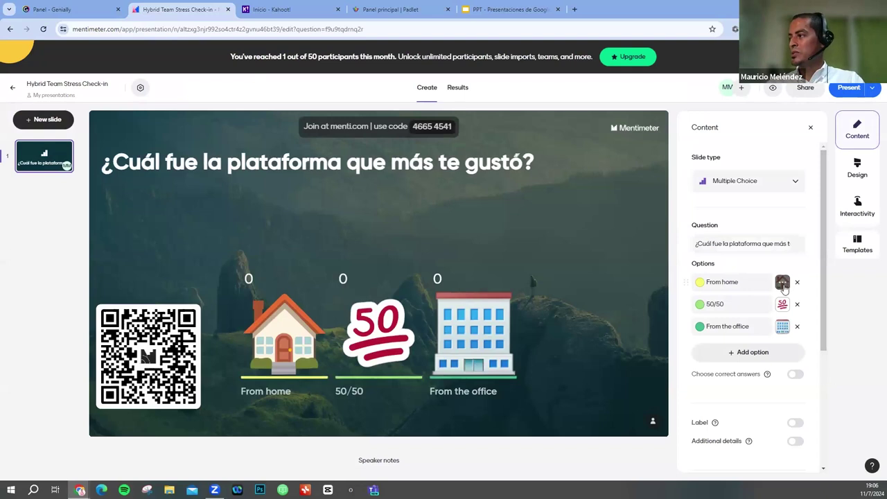
{"action": "left_click", "coordinate": [781, 305]}
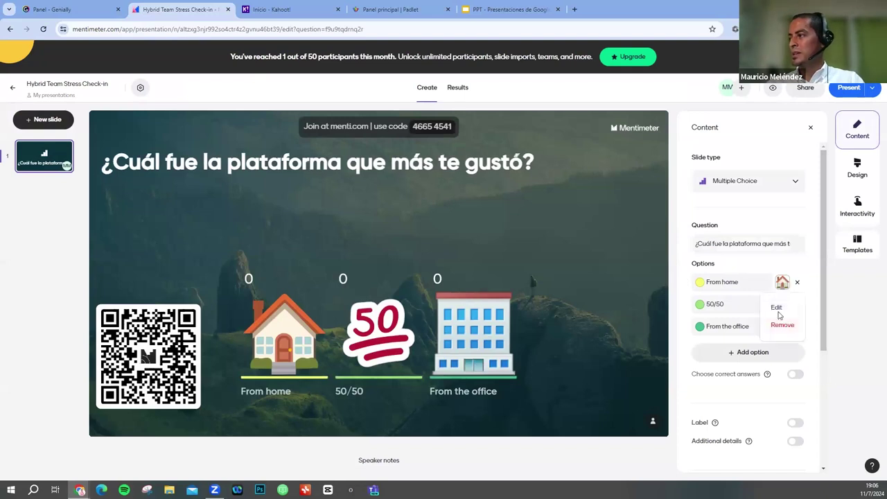
{"action": "left_click", "coordinate": [783, 326]}
{"action": "left_click", "coordinate": [782, 328]}
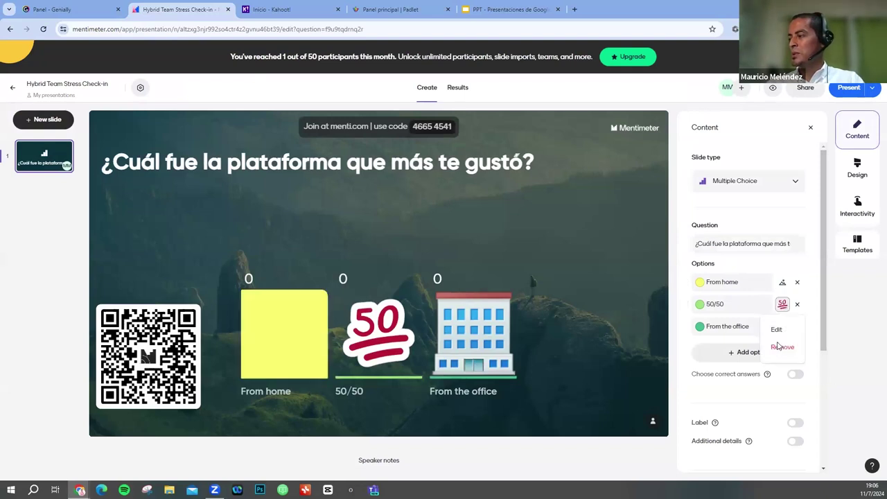
{"action": "left_click", "coordinate": [783, 327]}
{"action": "left_click", "coordinate": [783, 327]}
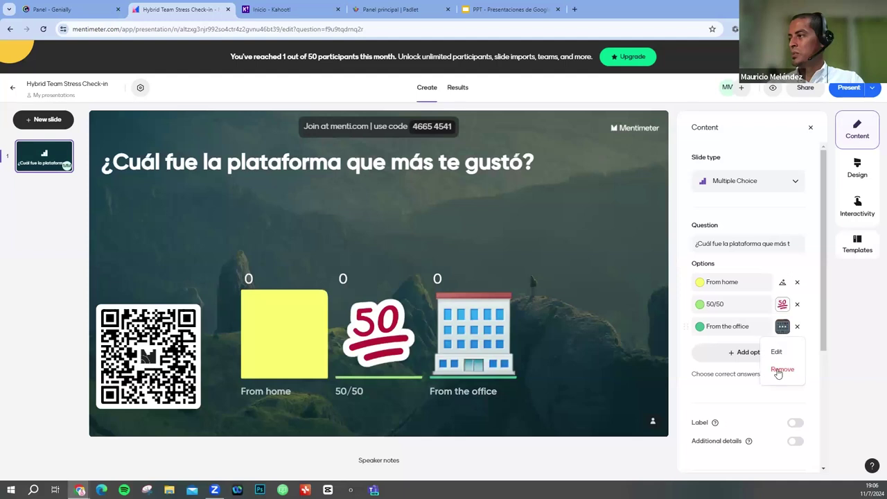
{"action": "left_click", "coordinate": [544, 226]}
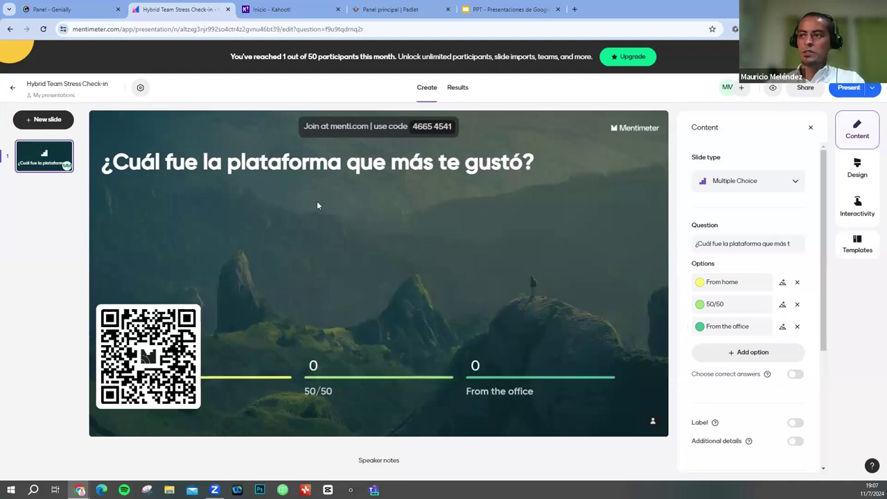
Replace the first two answer options with Genially and Mentimeter
{"action": "left_click", "coordinate": [746, 282]}
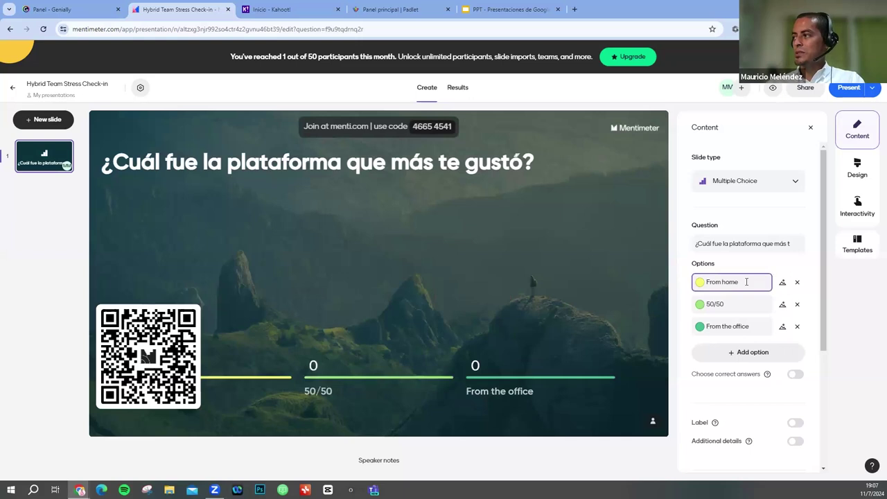
{"action": "left_click_drag", "start_coordinate": [739, 282], "coordinate": [680, 271]}
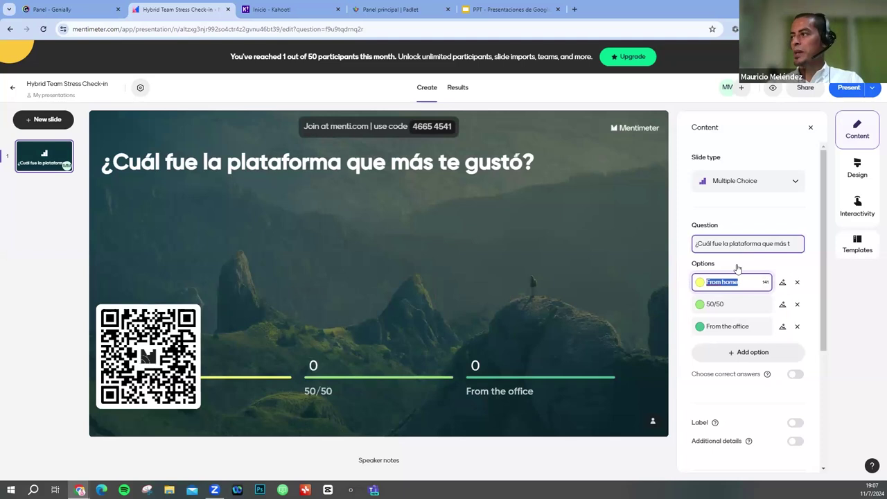
{"action": "type", "text": "G"}
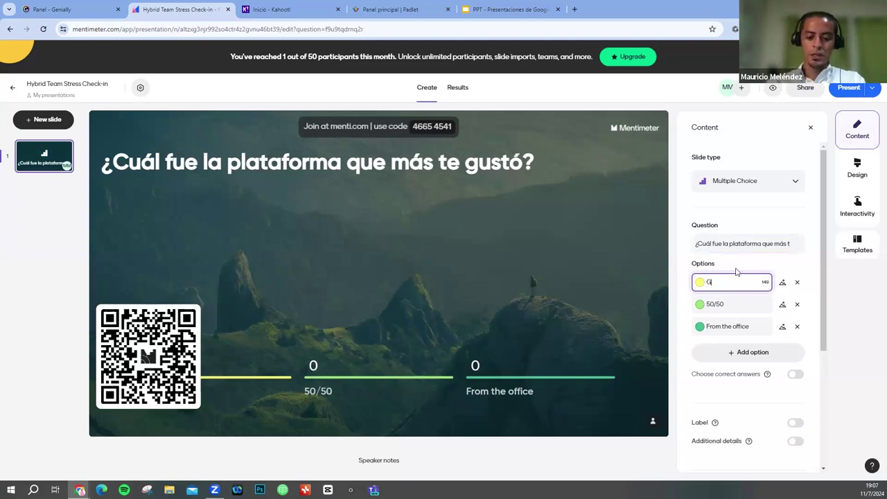
{"action": "type", "text": "enially"}
{"action": "key", "text": "Tab"}
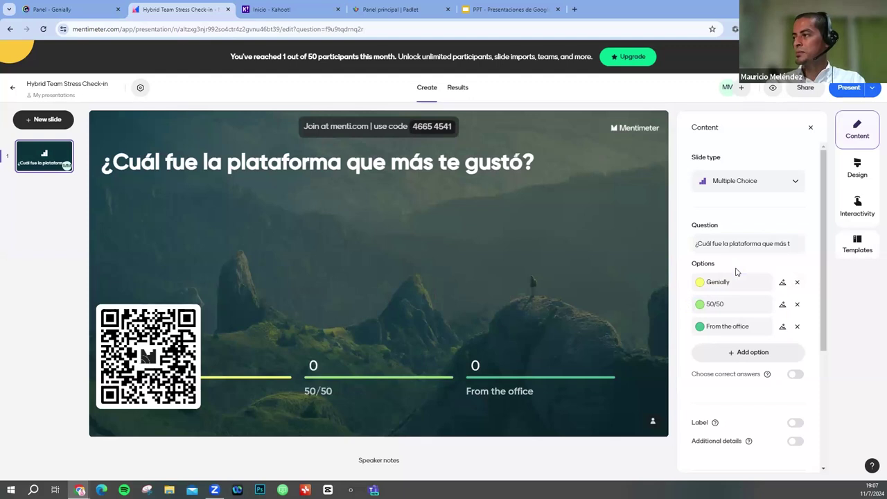
{"action": "key", "text": "Tab"}
{"action": "type", "text": "Mentimeter"}
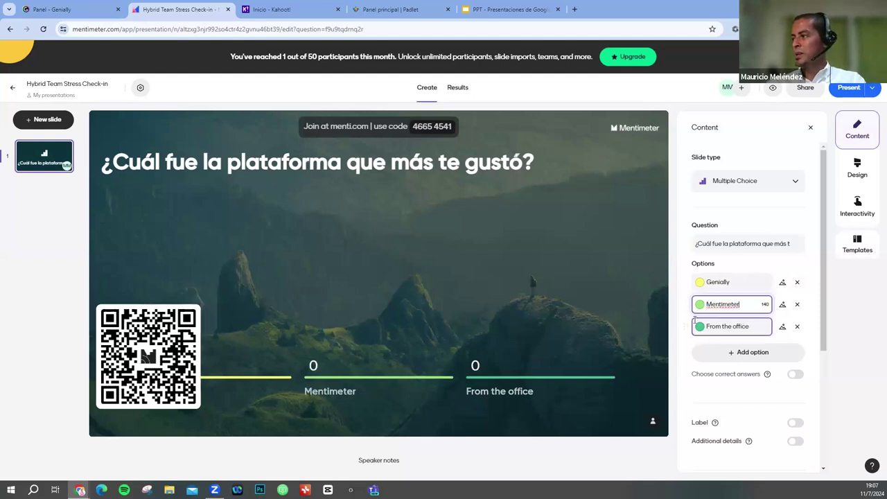
Replace the third answer option, From the office, with kahoot
{"action": "key", "text": "Tab"}
{"action": "type", "text": "H"}
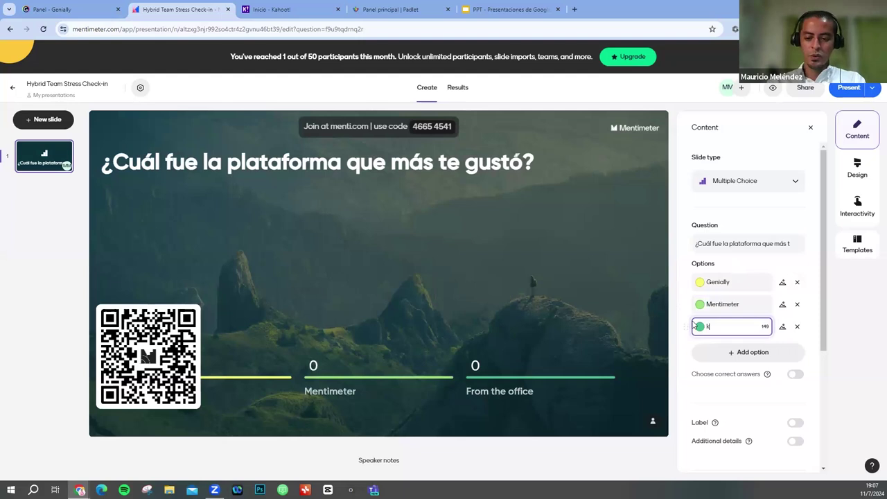
{"action": "type", "text": "ahhh"}
{"action": "key", "text": "BackSpace"}
{"action": "key", "text": "BackSpace"}
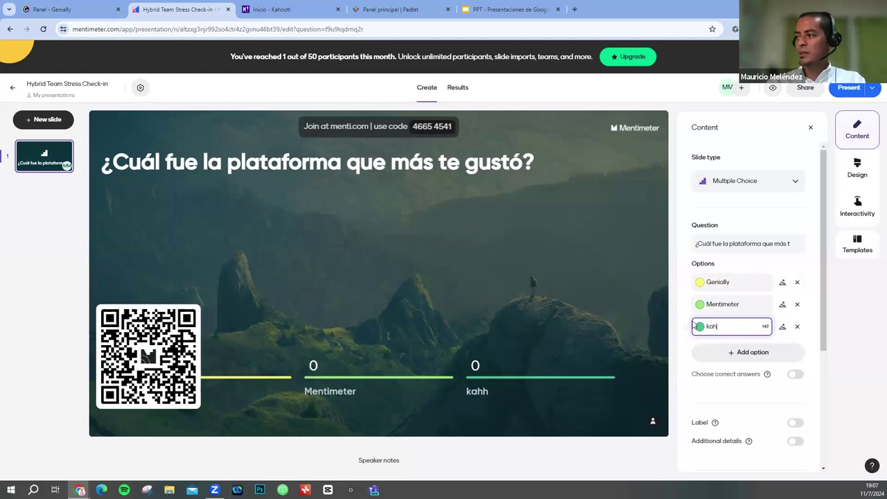
{"action": "type", "text": "oot"}
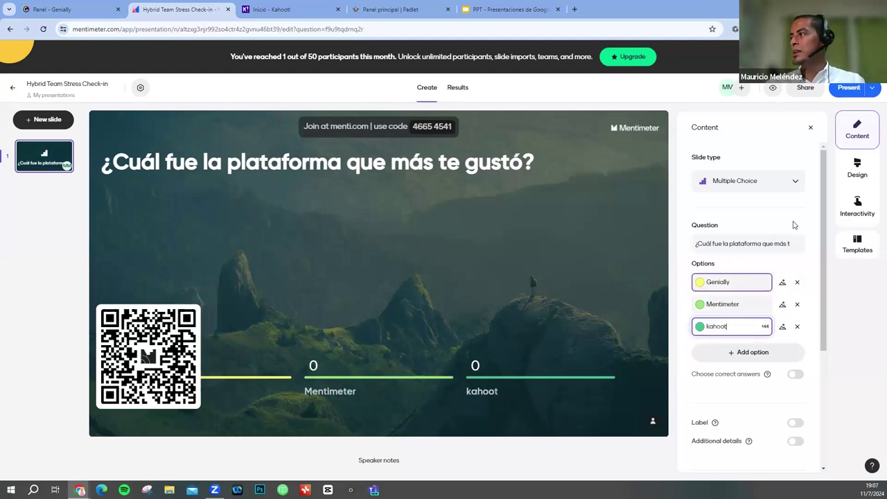
{"action": "left_click", "coordinate": [697, 298]}
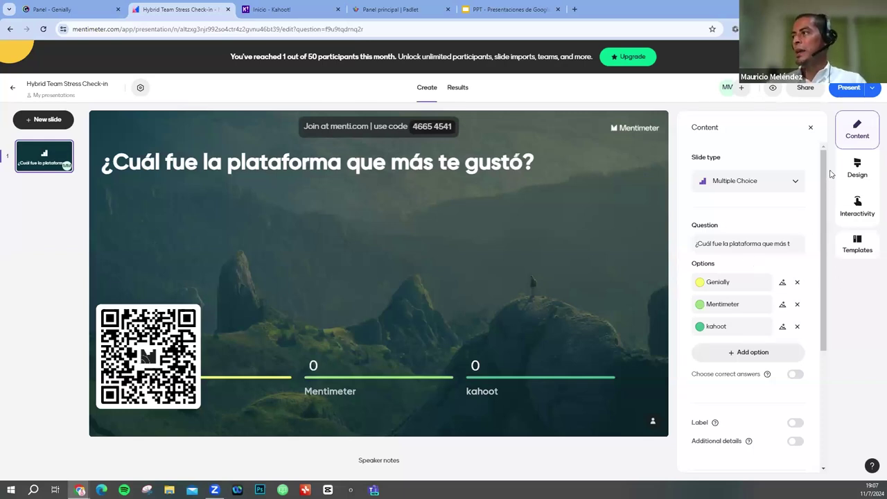
Look over the available slide types, keep Multiple Choice, and set the poll's visualization type to Dots
{"action": "left_click", "coordinate": [752, 185]}
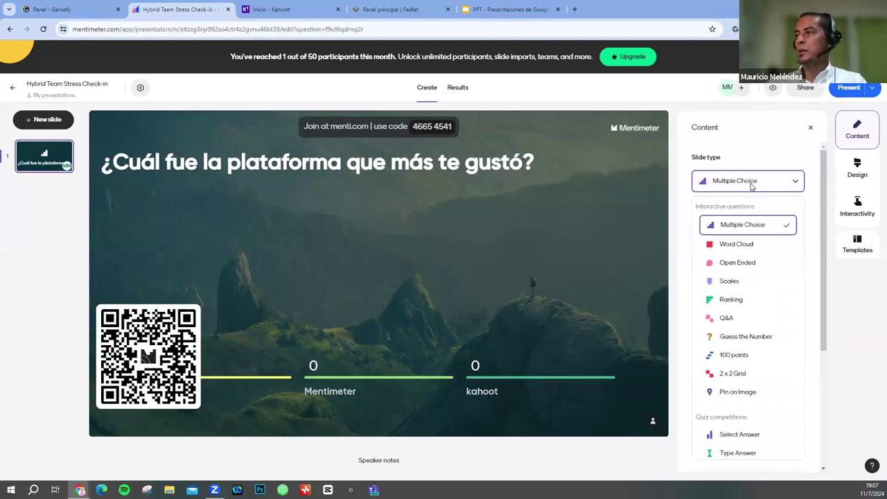
{"action": "left_click", "coordinate": [41, 188]}
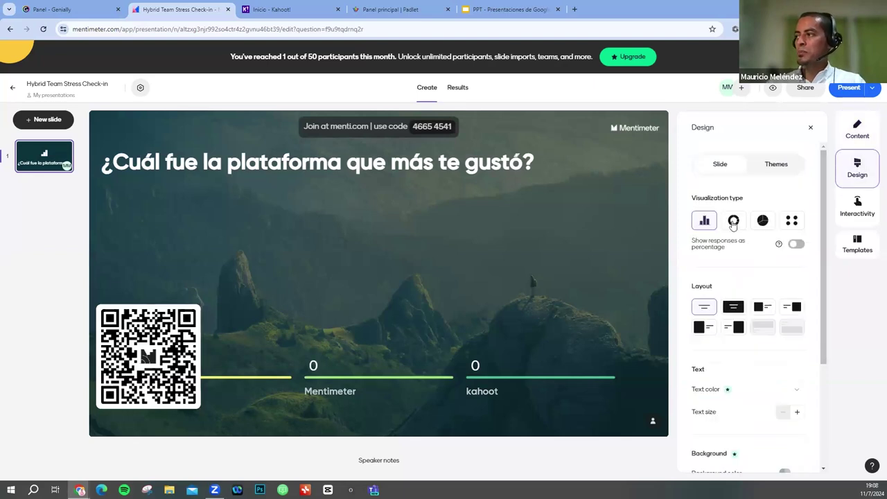
{"action": "left_click", "coordinate": [734, 222]}
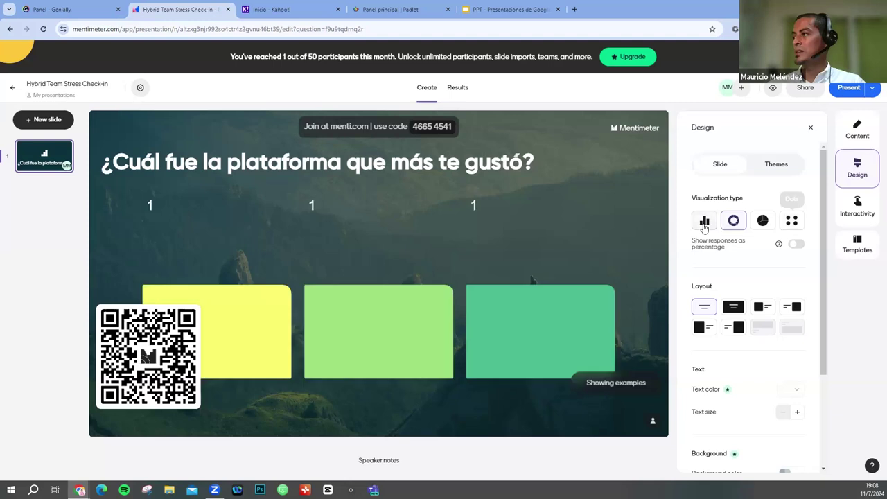
{"action": "left_click", "coordinate": [796, 221]}
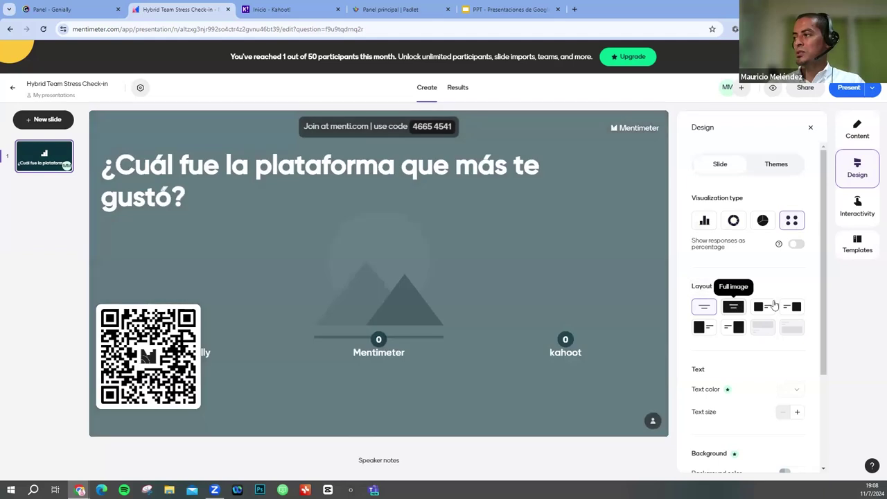
{"action": "scroll", "coordinate": [772, 256], "scroll_direction": "down", "scroll_amount": 2}
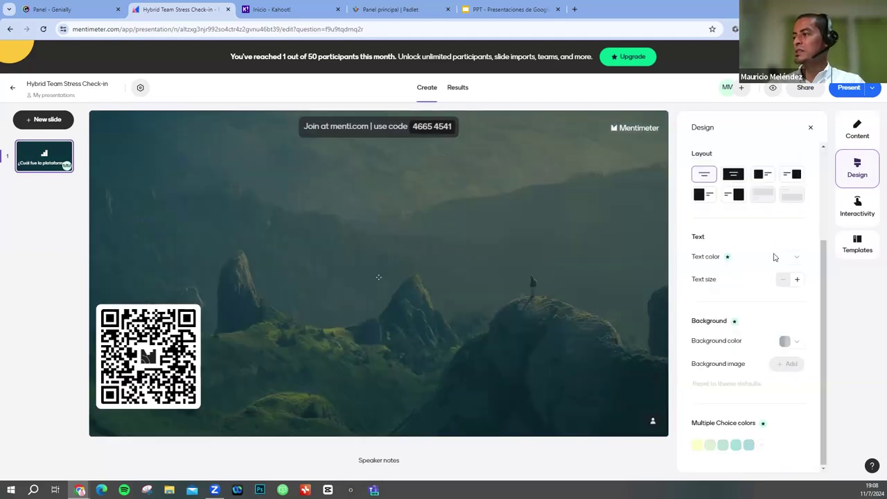
{"action": "scroll", "coordinate": [776, 250], "scroll_direction": "up", "scroll_amount": 2}
Check the slide's interactivity settings, then open and close the template gallery
{"action": "left_click", "coordinate": [857, 212]}
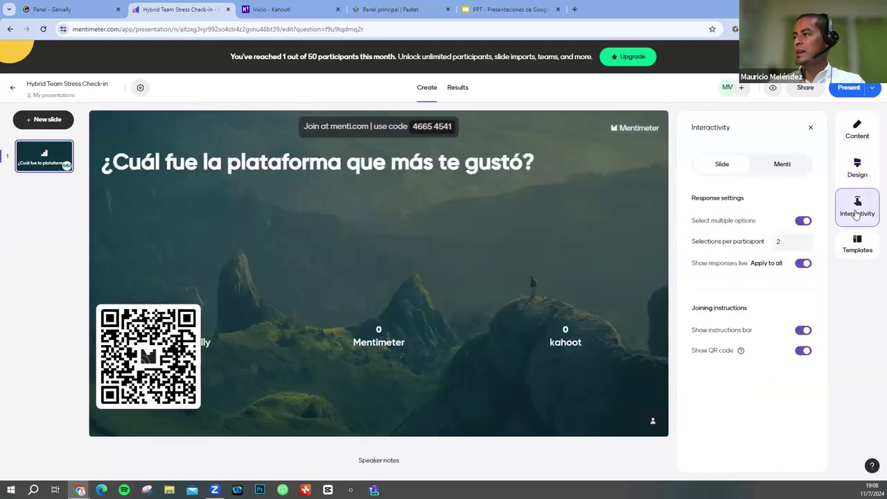
{"action": "left_click", "coordinate": [856, 244]}
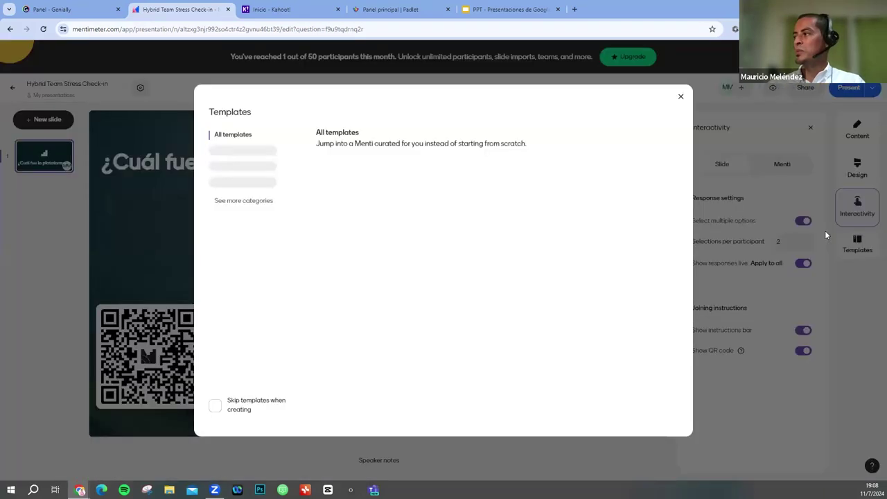
{"action": "left_click", "coordinate": [680, 98]}
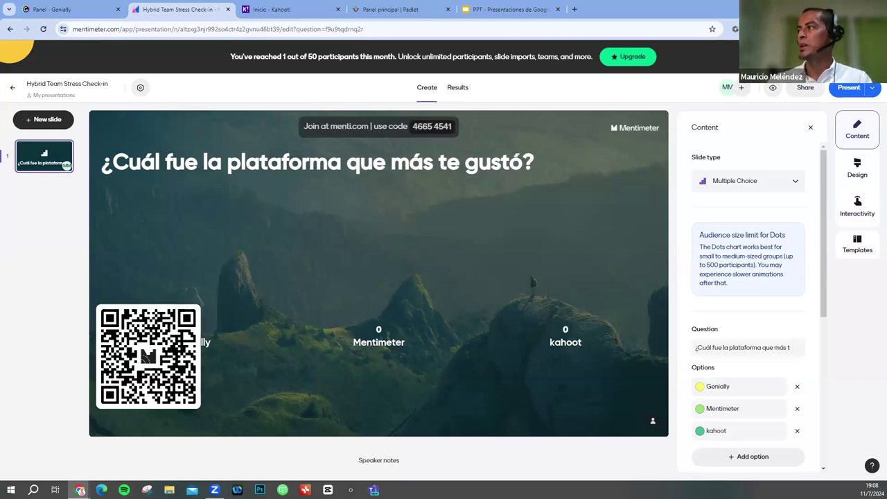
Preview the poll as it appears on the presenter and audience screens, and return to the editor
{"action": "left_click", "coordinate": [774, 89]}
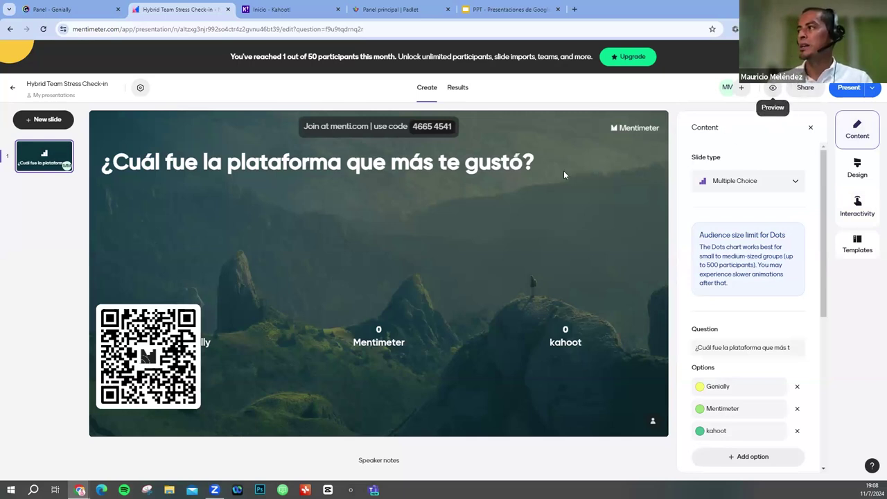
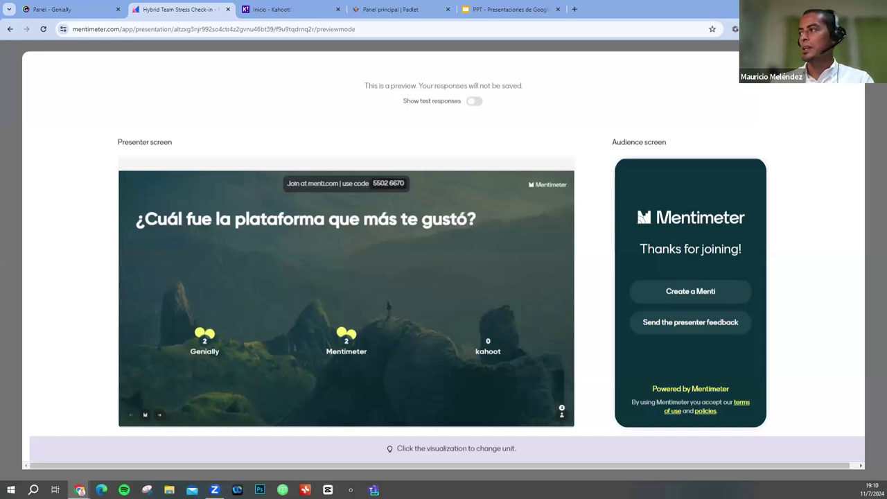
{"action": "key", "text": "F5"}
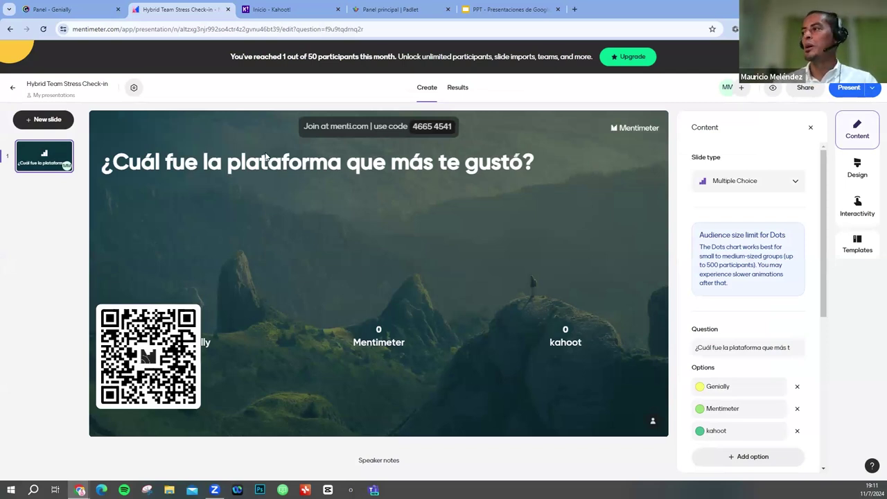
Return to the home page, dismiss the monthly participant notice and look at the recently viewed presentations
{"action": "left_click", "coordinate": [13, 89]}
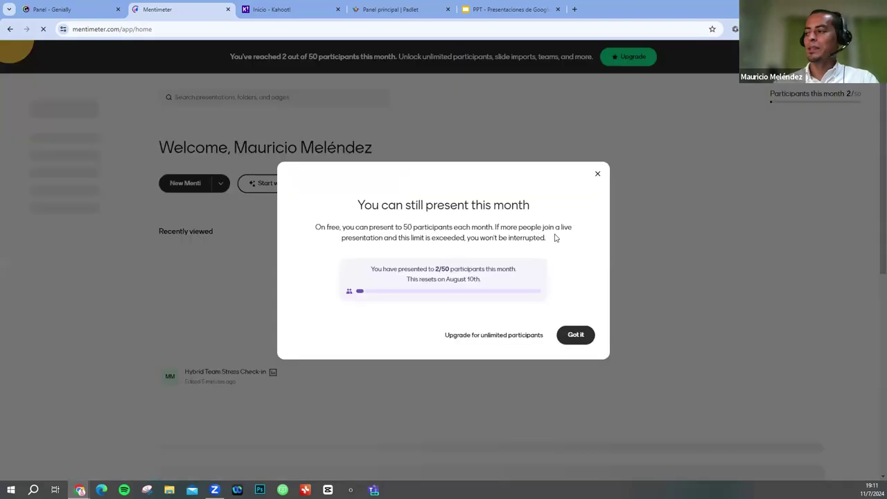
{"action": "left_click", "coordinate": [596, 175]}
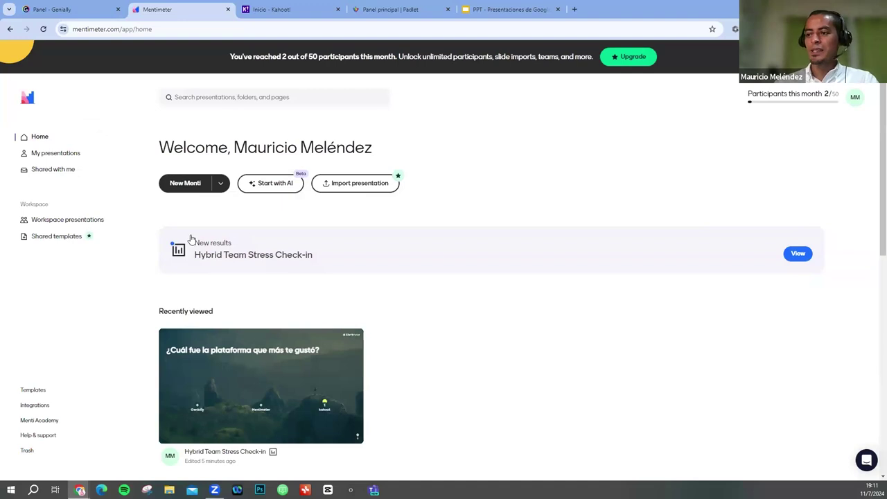
{"action": "scroll", "coordinate": [250, 319], "scroll_direction": "down", "scroll_amount": 1}
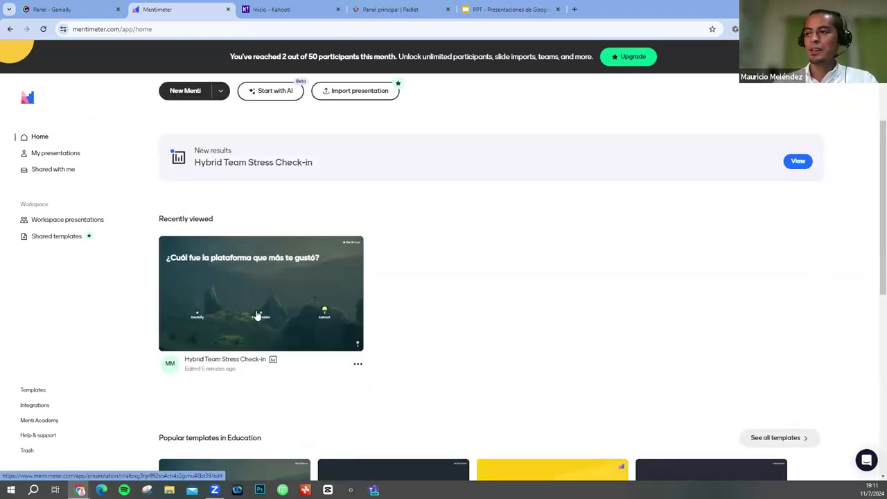
Open the template gallery from the home page and browse all templates down to the assessment examples
{"action": "left_click", "coordinate": [33, 390]}
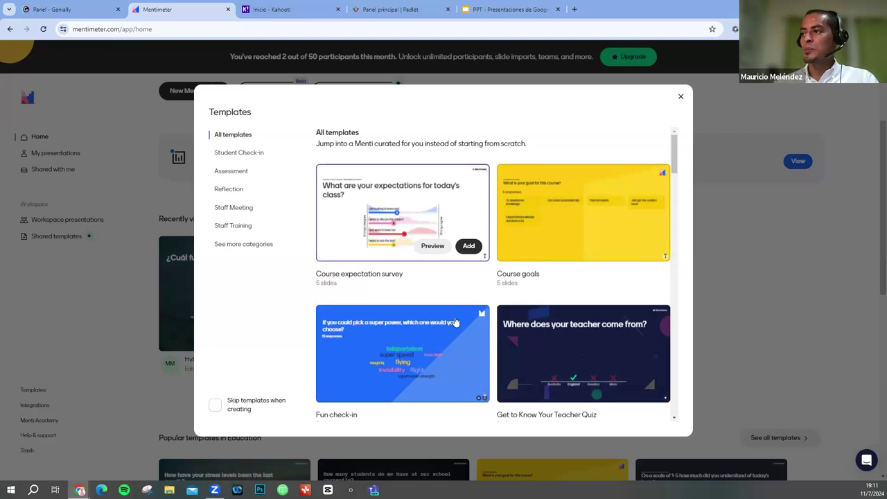
{"action": "mouse_move", "coordinate": [463, 322]}
{"action": "scroll", "coordinate": [465, 323], "scroll_direction": "down", "scroll_amount": 3}
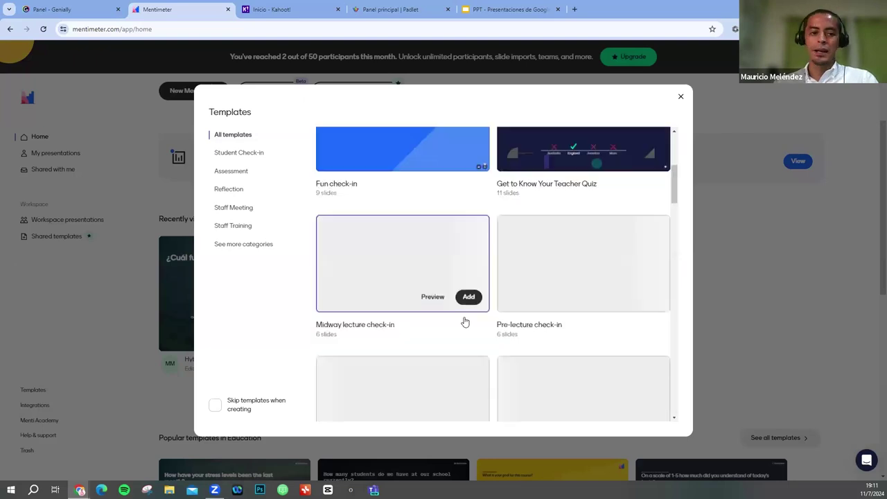
{"action": "scroll", "coordinate": [466, 322], "scroll_direction": "down", "scroll_amount": 1}
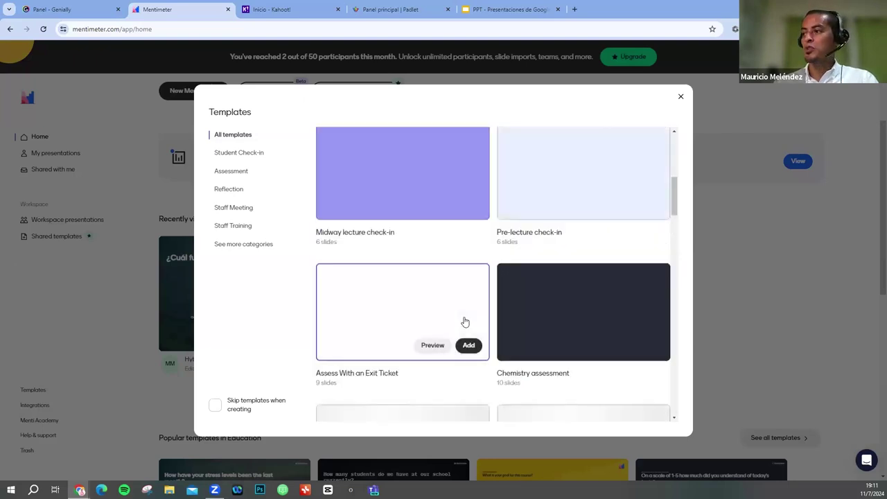
{"action": "scroll", "coordinate": [451, 315], "scroll_direction": "down", "scroll_amount": 1}
{"action": "scroll", "coordinate": [361, 228], "scroll_direction": "up", "scroll_amount": 1}
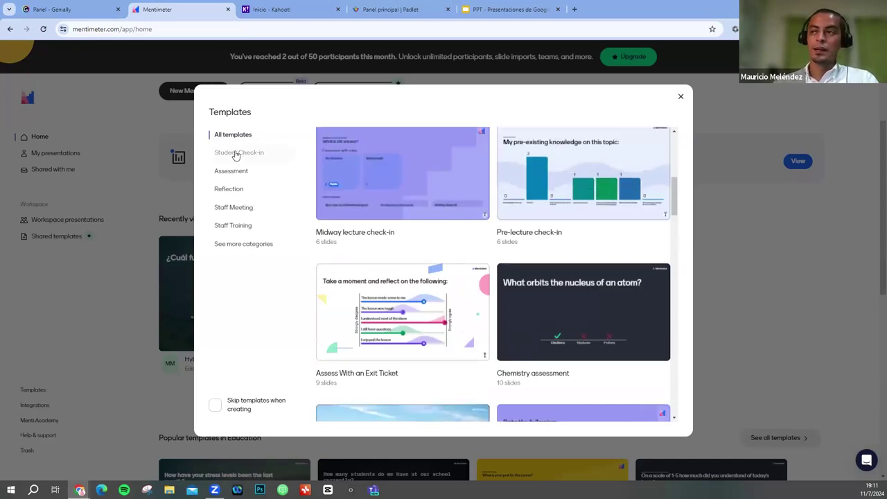
Review the template categories from Student Check-in and Assessment through Staff Meeting and Staff Training, including the Teacher Training Workshop example
{"action": "left_click", "coordinate": [235, 155]}
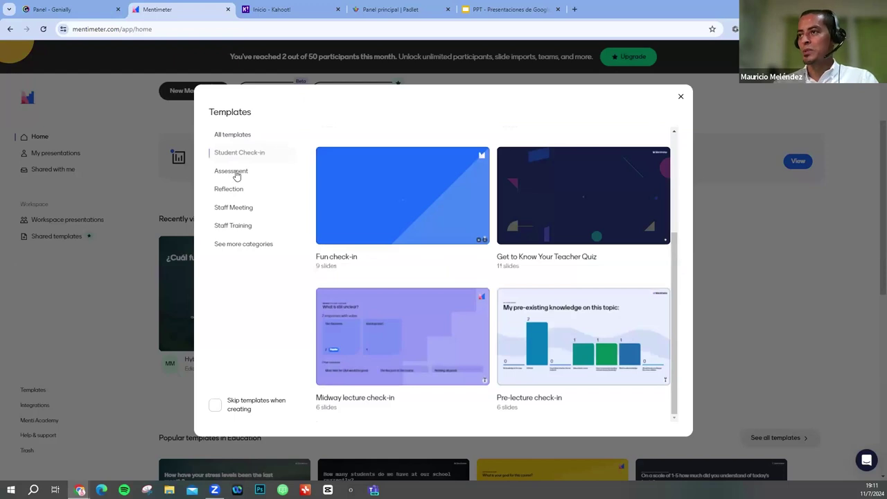
{"action": "left_click", "coordinate": [236, 173]}
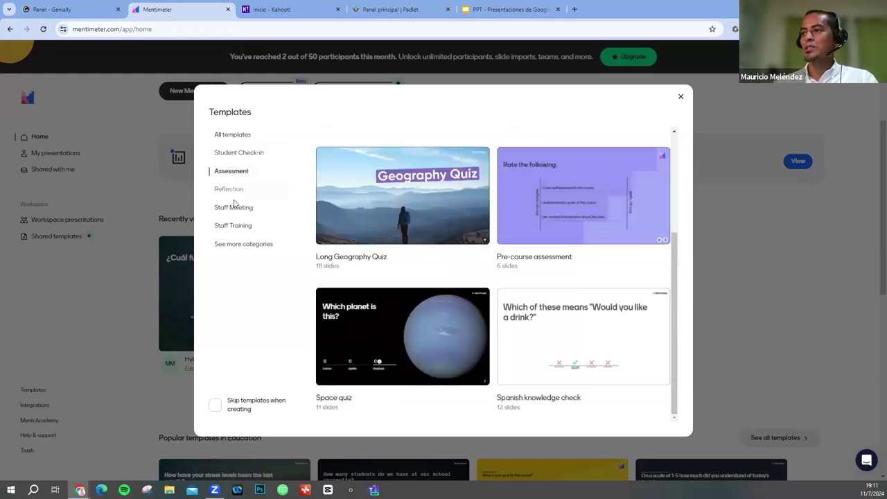
{"action": "left_click", "coordinate": [234, 199]}
{"action": "left_click", "coordinate": [237, 211]}
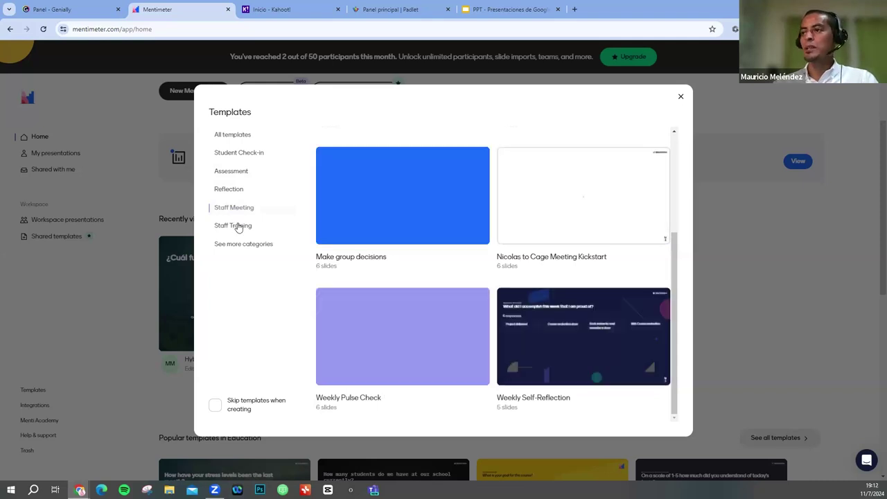
{"action": "left_click", "coordinate": [238, 227]}
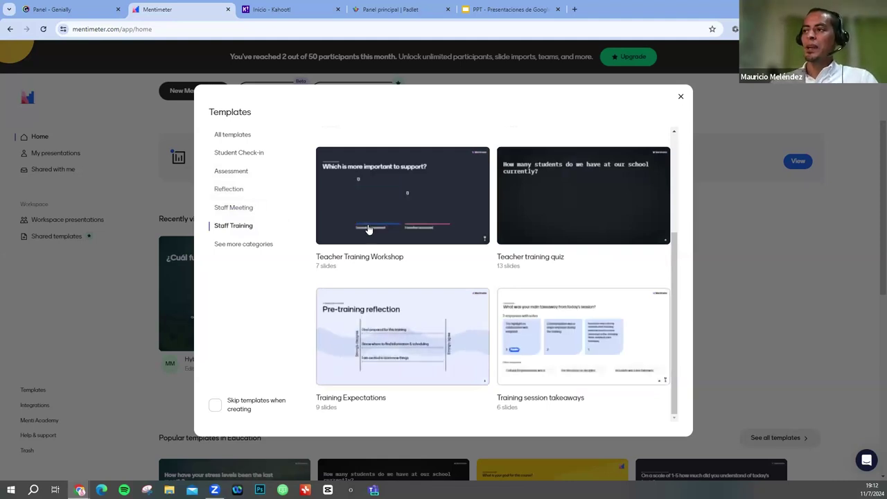
{"action": "mouse_move", "coordinate": [367, 235]}
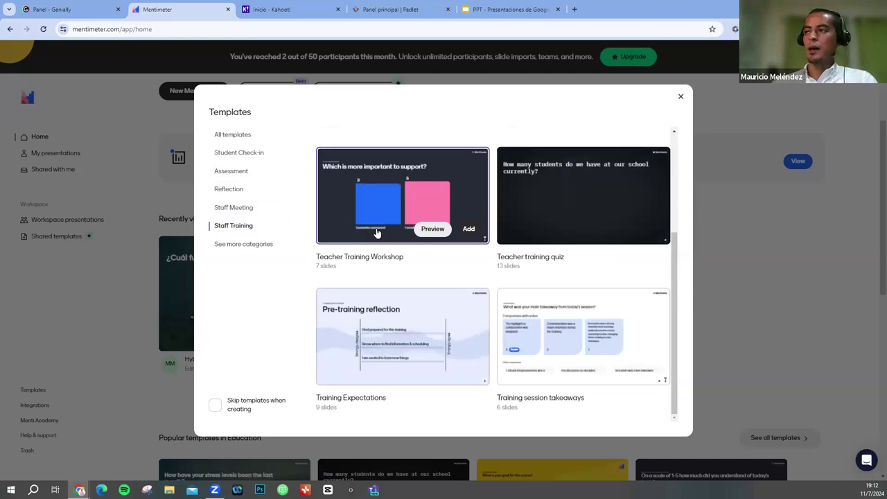
Browse the full template list down to the meeting templates and open the Hybrid Team Stress Check-in preview
{"action": "left_click", "coordinate": [249, 138]}
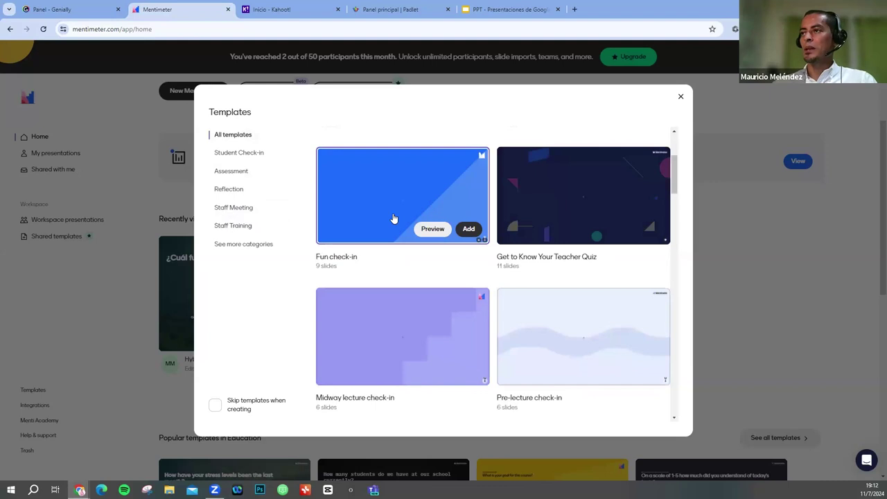
{"action": "scroll", "coordinate": [392, 220], "scroll_direction": "down", "scroll_amount": 1}
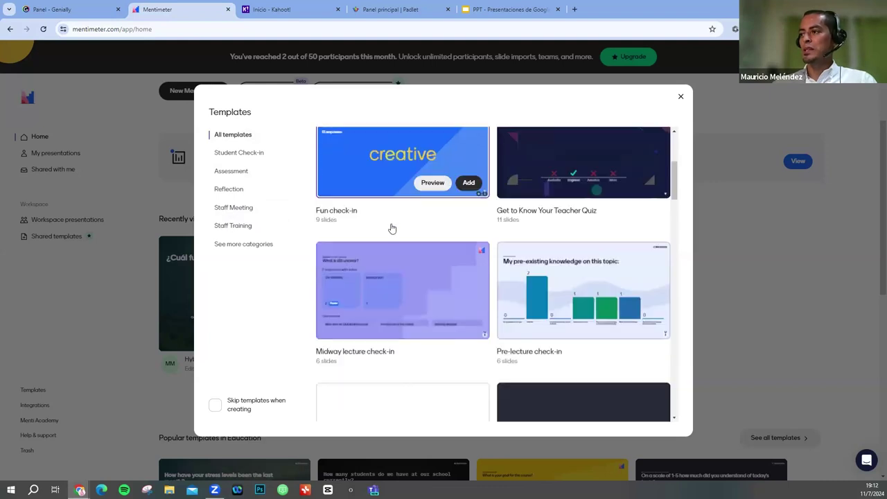
{"action": "scroll", "coordinate": [393, 228], "scroll_direction": "down", "scroll_amount": 2}
{"action": "scroll", "coordinate": [391, 230], "scroll_direction": "down", "scroll_amount": 4}
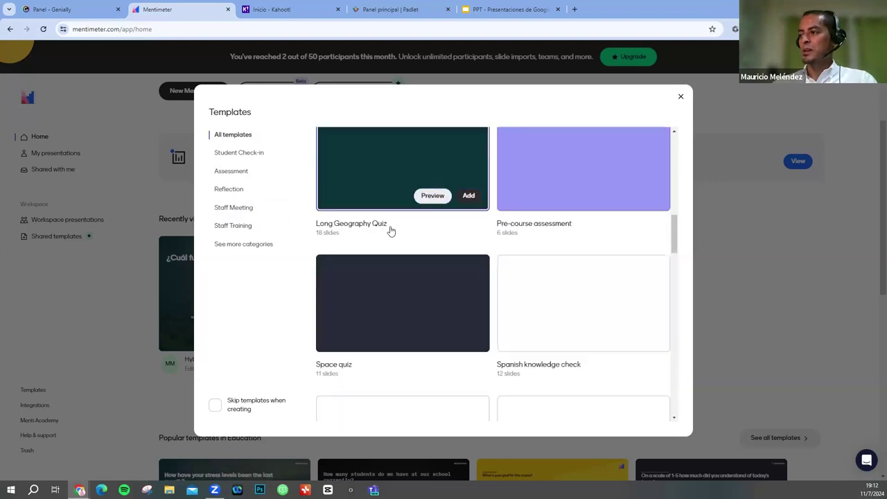
{"action": "scroll", "coordinate": [391, 230], "scroll_direction": "down", "scroll_amount": 2}
{"action": "scroll", "coordinate": [392, 231], "scroll_direction": "down", "scroll_amount": 2}
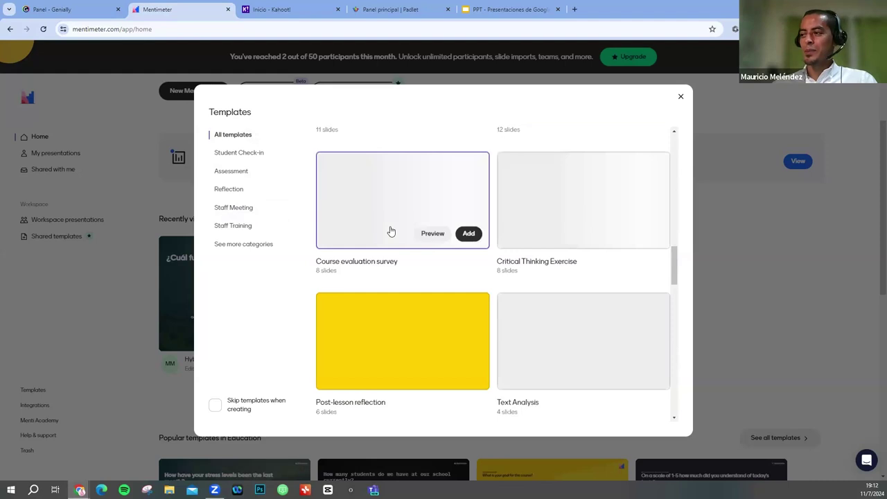
{"action": "scroll", "coordinate": [391, 230], "scroll_direction": "down", "scroll_amount": 3}
{"action": "scroll", "coordinate": [392, 231], "scroll_direction": "down", "scroll_amount": 1}
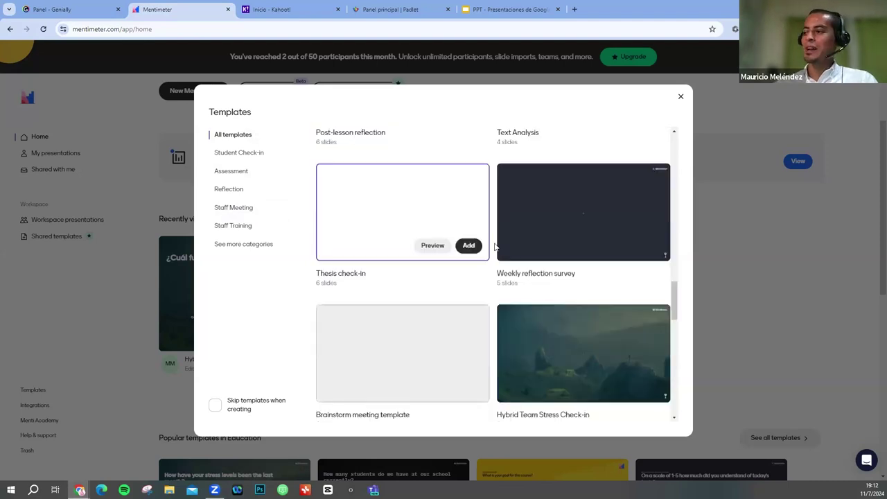
{"action": "scroll", "coordinate": [524, 305], "scroll_direction": "down", "scroll_amount": 1}
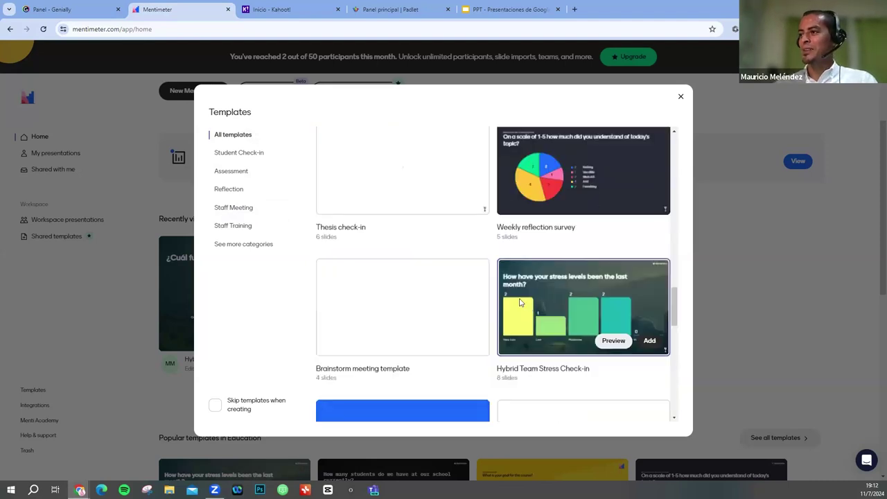
{"action": "left_click", "coordinate": [520, 303]}
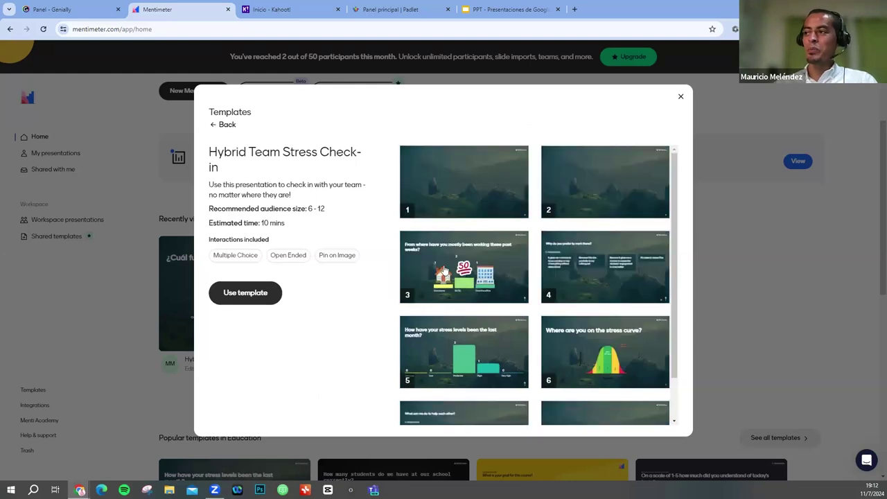
Go back to the template list, find Hybrid Team Stress Check-in again and create a presentation from that template
{"action": "key", "text": "alt+Left"}
{"action": "mouse_move", "coordinate": [586, 353]}
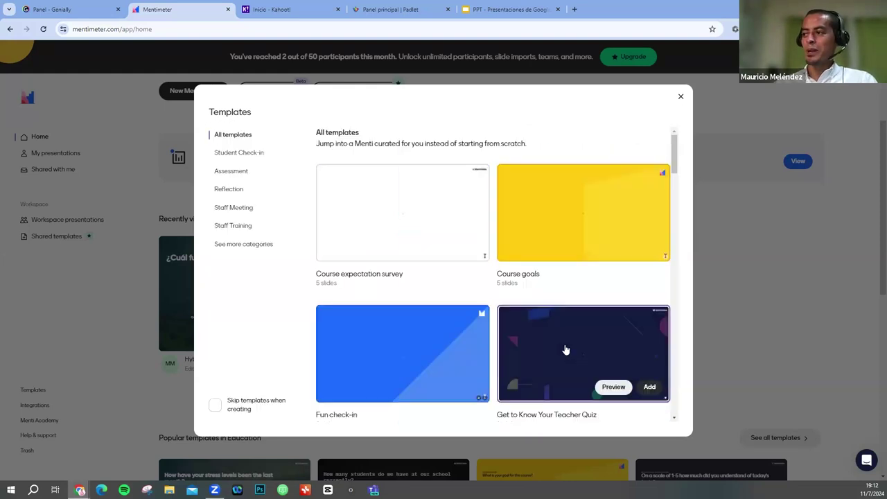
{"action": "scroll", "coordinate": [559, 355], "scroll_direction": "down", "scroll_amount": 5}
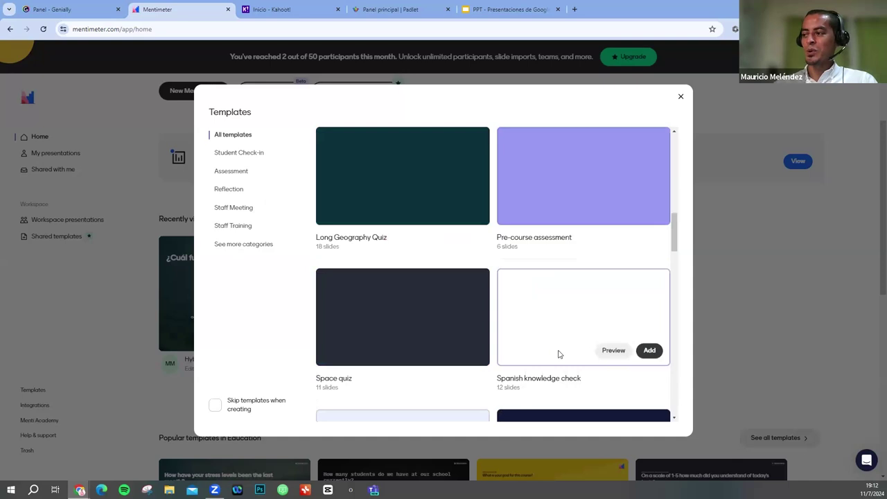
{"action": "scroll", "coordinate": [559, 355], "scroll_direction": "down", "scroll_amount": 2}
{"action": "scroll", "coordinate": [559, 356], "scroll_direction": "down", "scroll_amount": 1}
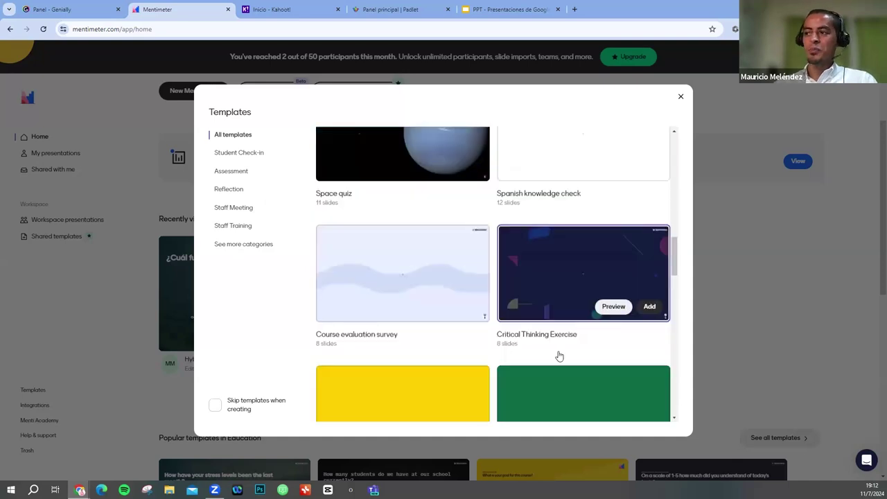
{"action": "scroll", "coordinate": [560, 356], "scroll_direction": "down", "scroll_amount": 1}
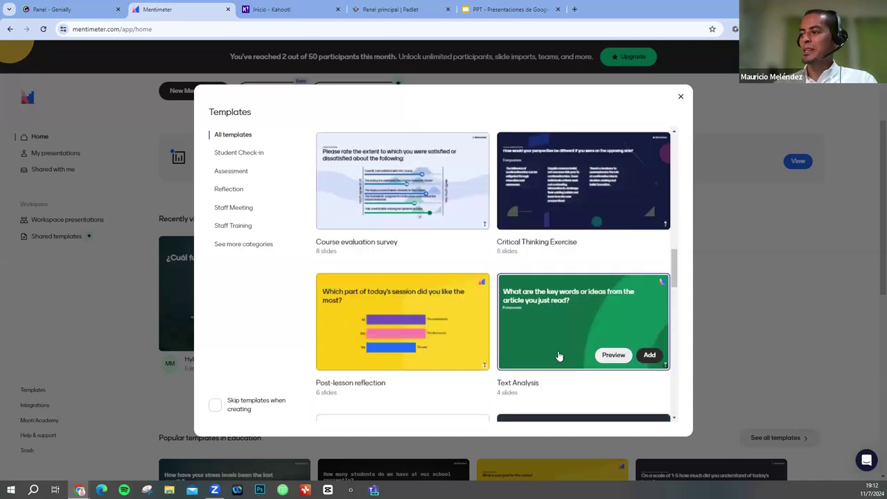
{"action": "scroll", "coordinate": [560, 356], "scroll_direction": "down", "scroll_amount": 2}
{"action": "scroll", "coordinate": [559, 357], "scroll_direction": "down", "scroll_amount": 1}
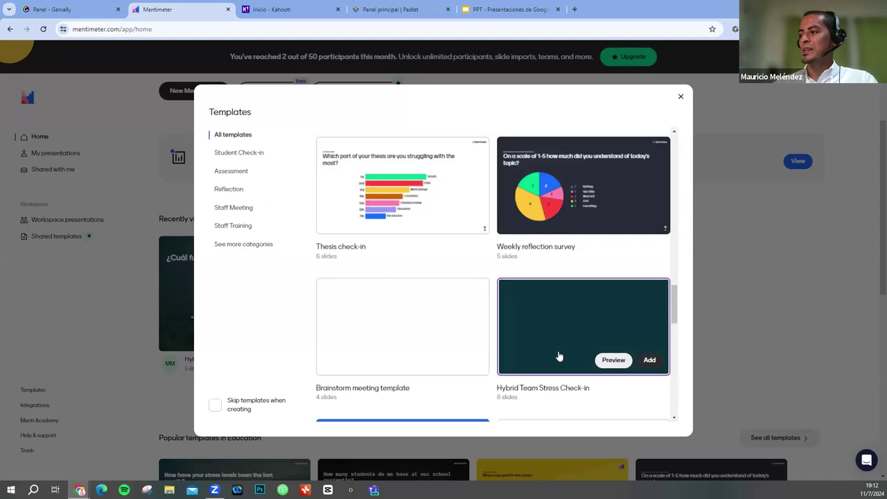
{"action": "left_click", "coordinate": [626, 361]}
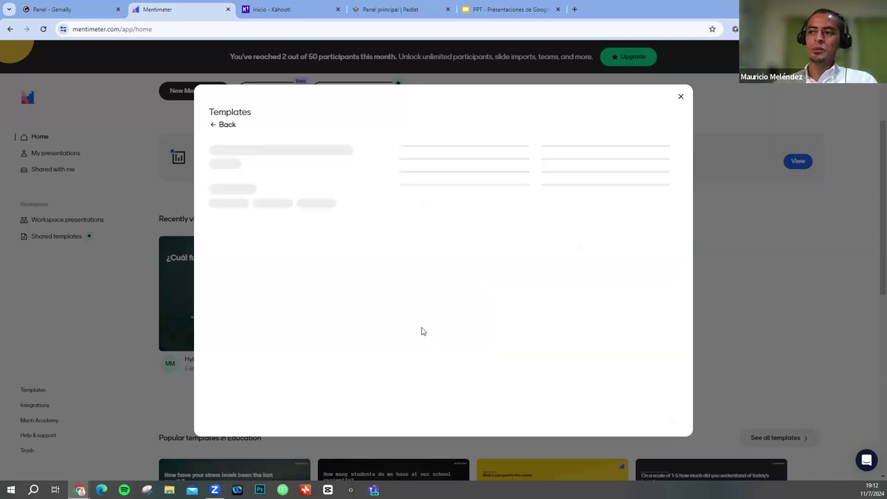
{"action": "left_click", "coordinate": [256, 297]}
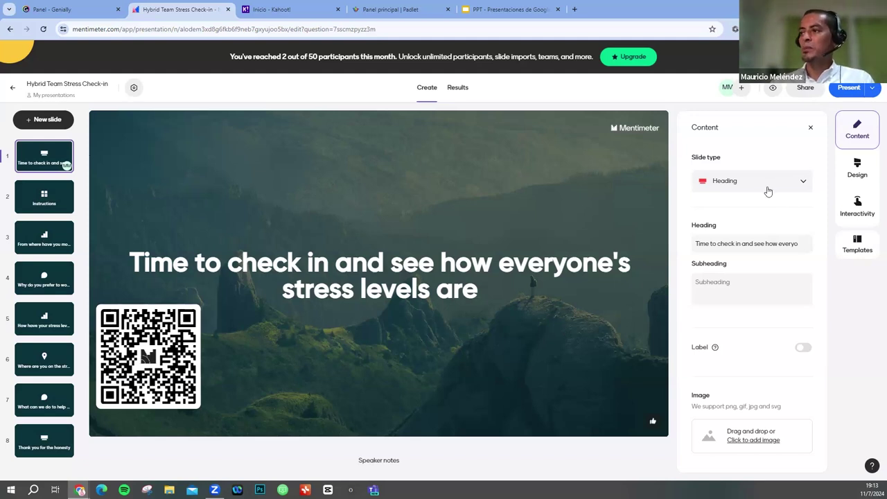
Replace the first slide's heading with "Presentaciones exitosas"
{"action": "double_click", "coordinate": [321, 262]}
{"action": "left_click", "coordinate": [321, 262]}
{"action": "left_click", "coordinate": [301, 260]}
{"action": "triple_click", "coordinate": [301, 265]}
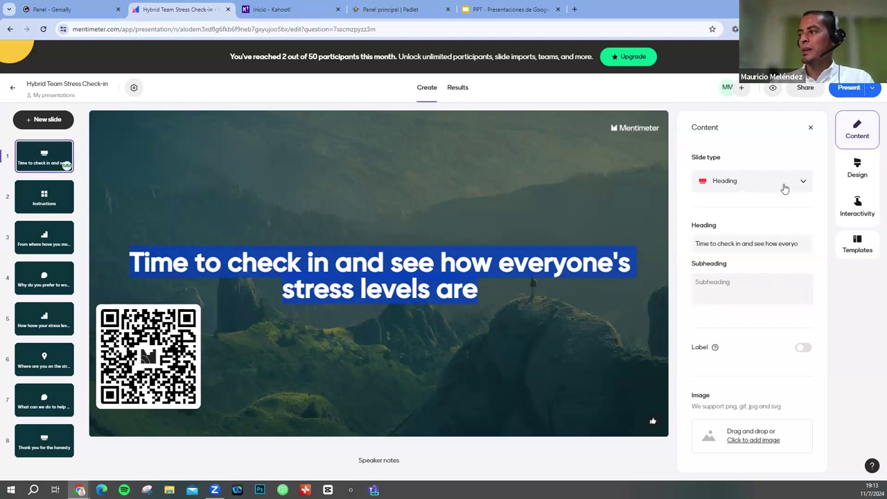
{"action": "left_click", "coordinate": [697, 246]}
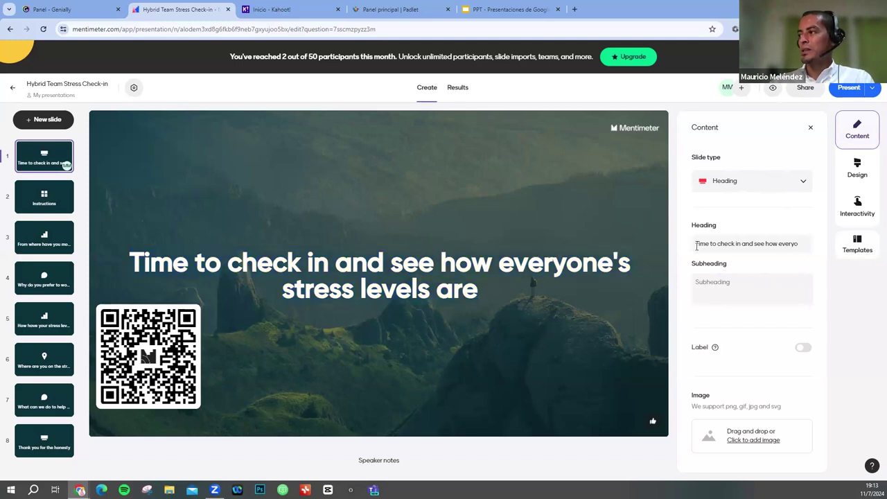
{"action": "left_click", "coordinate": [697, 245]}
{"action": "left_click_drag", "start_coordinate": [697, 245], "coordinate": [770, 253]}
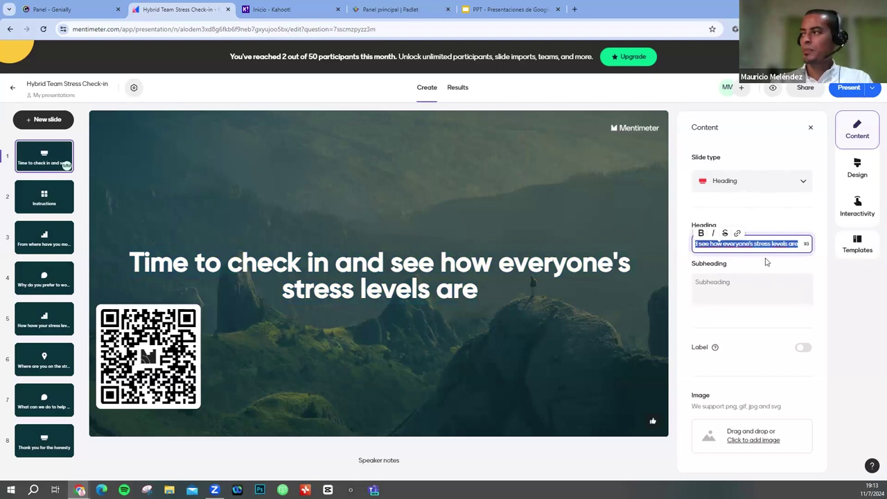
{"action": "type", "text": "Present"}
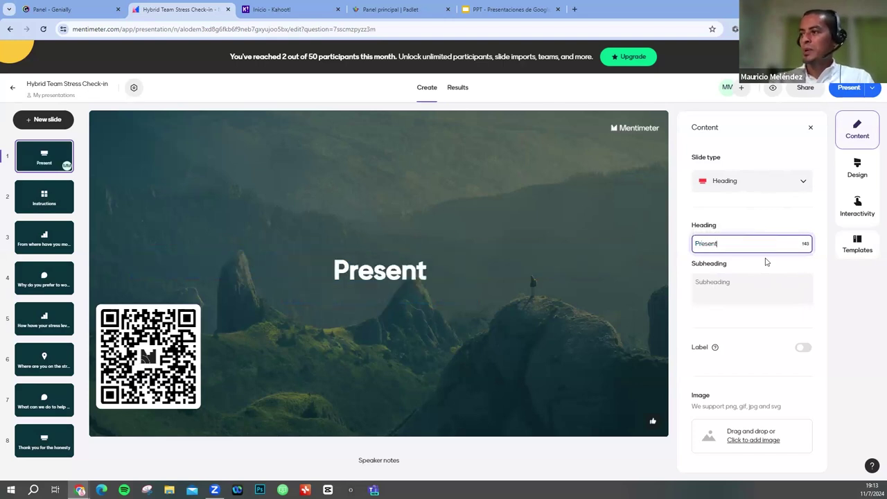
{"action": "type", "text": "ac"}
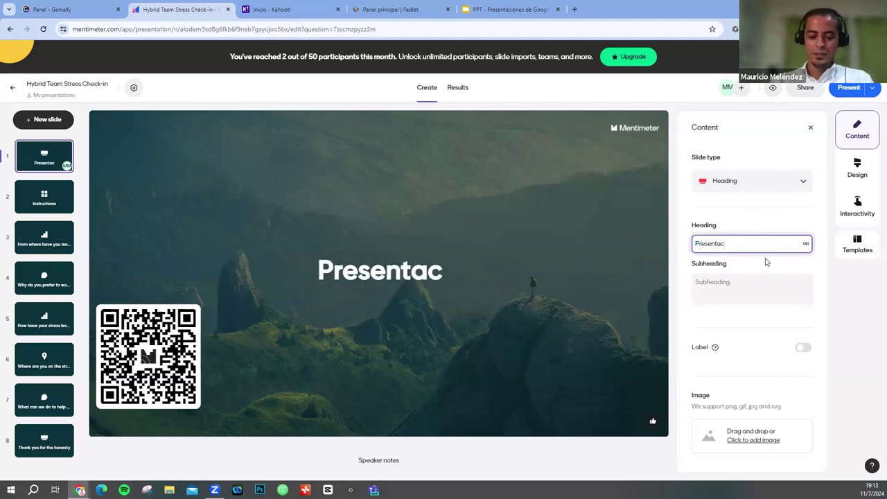
{"action": "type", "text": "iones exitosas"}
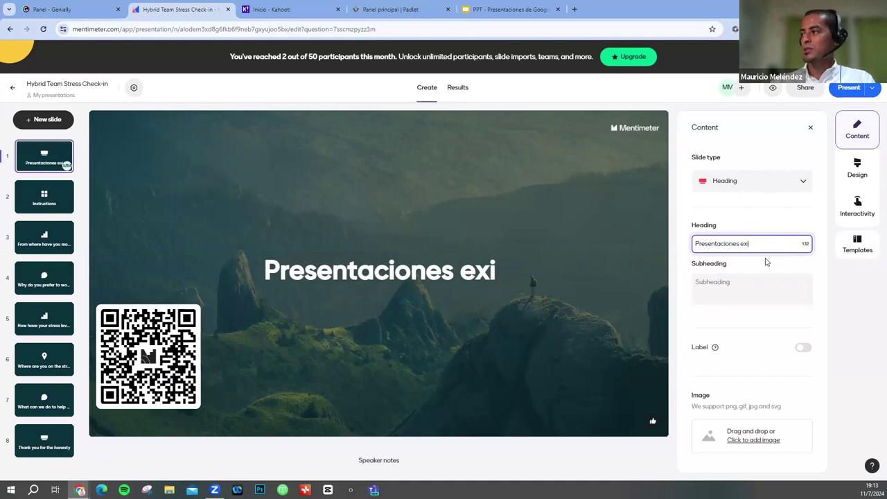
Add the subheading "Conoce más acerca de las nuevas herramientas" to the first slide
{"action": "left_click", "coordinate": [755, 283]}
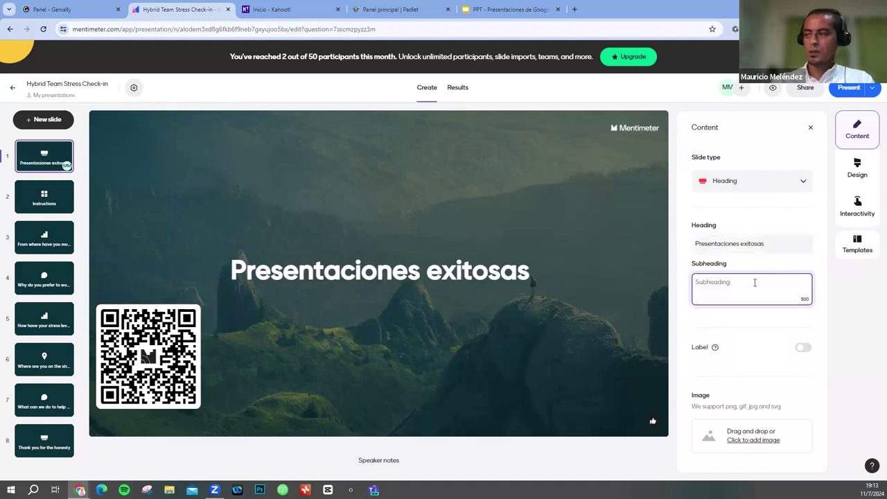
{"action": "type", "text": "Conoce m"}
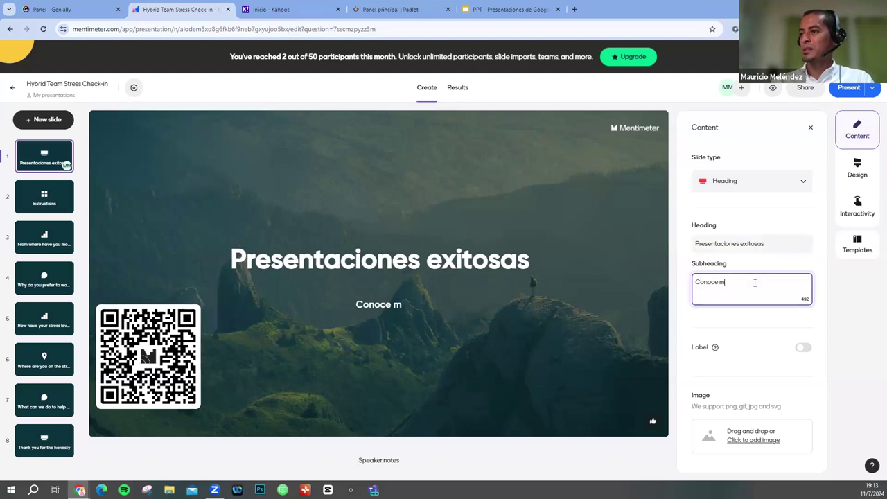
{"action": "type", "text": "ás acerca"}
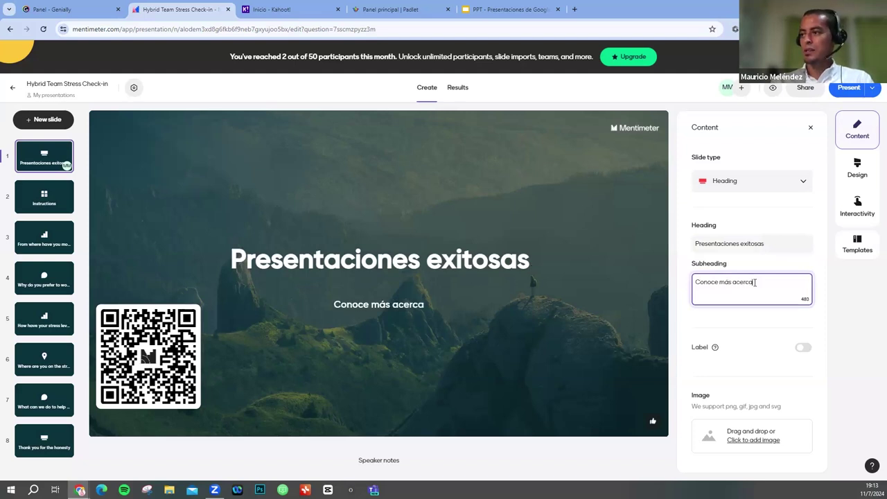
{"action": "type", "text": " de las nueva"}
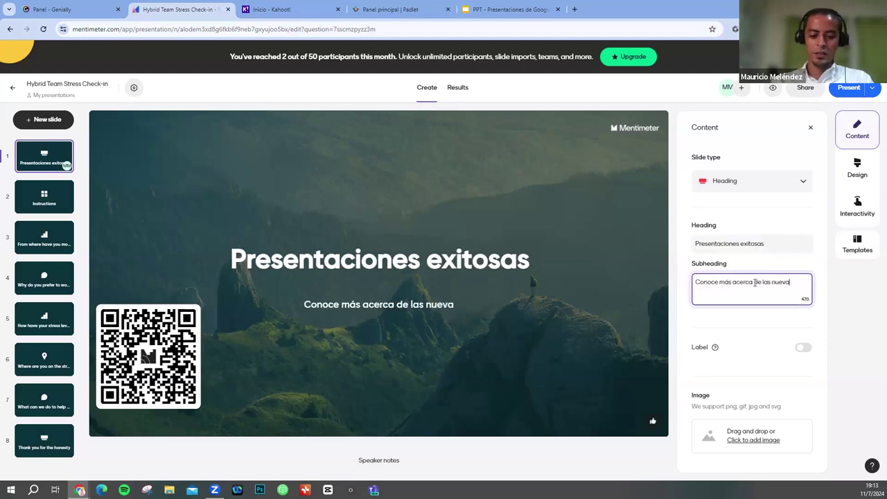
{"action": "type", "text": "s  herramientas"}
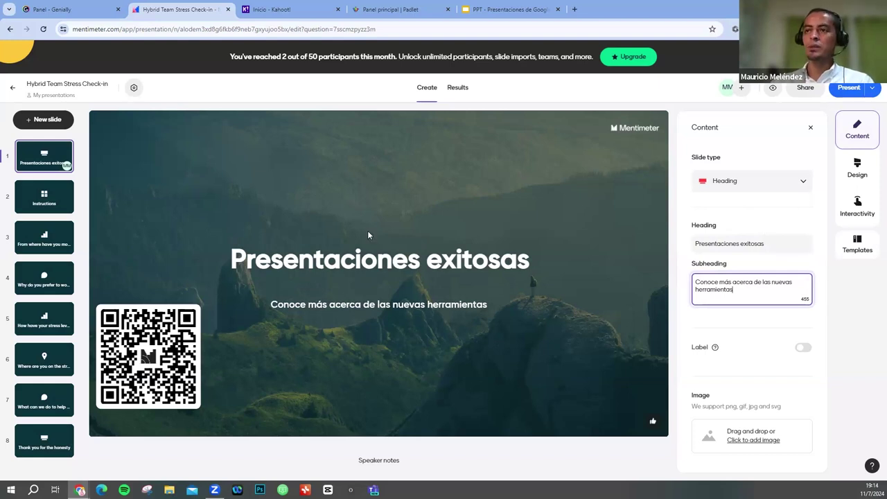
Replace the title of the second slide, Instructions, with text beginning "Instr"
{"action": "left_click", "coordinate": [63, 195]}
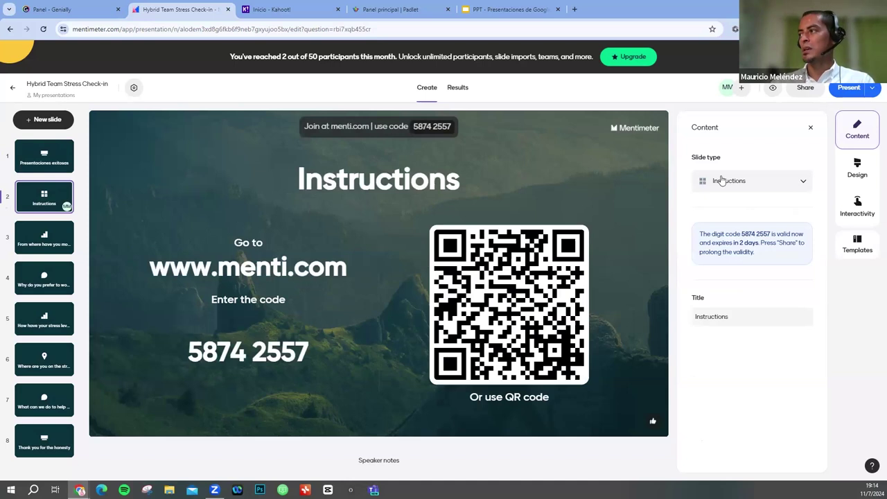
{"action": "left_click", "coordinate": [721, 316]}
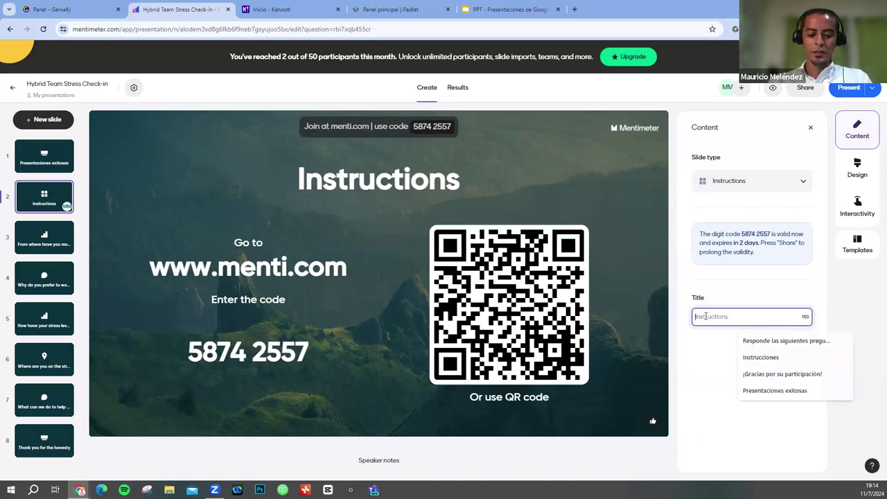
{"action": "type", "text": "Instr"}
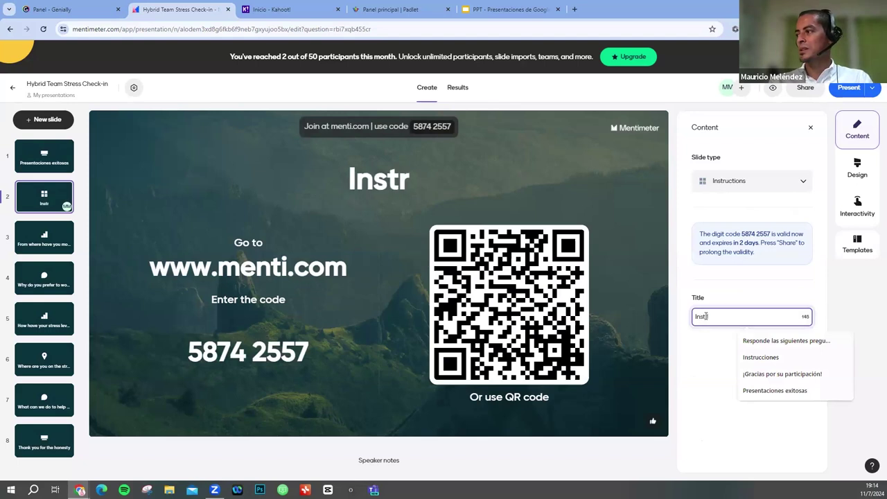
Complete the title of the instructions slide so it reads "Instrucciones"
{"action": "type", "text": "uccione"}
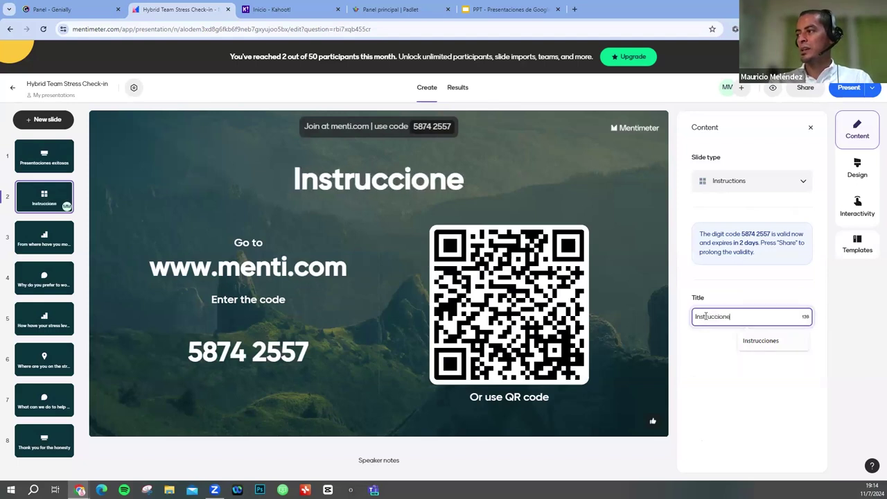
{"action": "key", "text": "BackSpace"}
{"action": "key", "text": "BackSpace"}
{"action": "key", "text": "BackSpace"}
{"action": "key", "text": "BackSpace"}
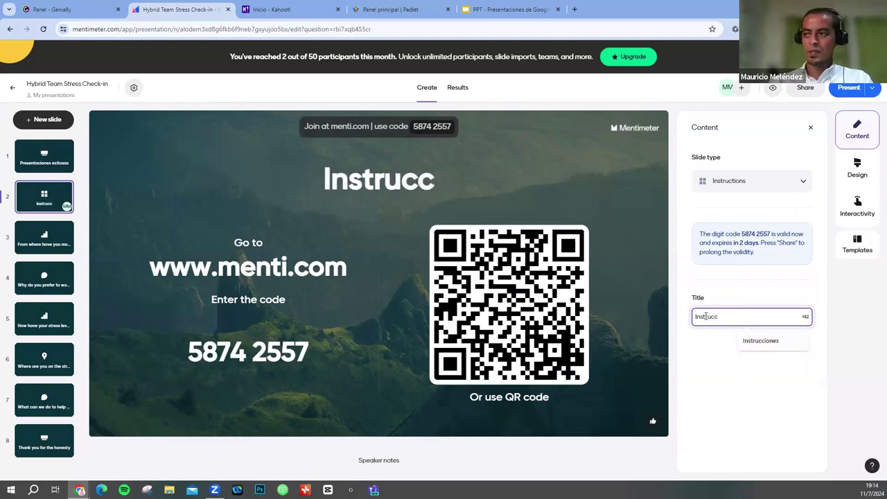
{"action": "type", "text": "iones"}
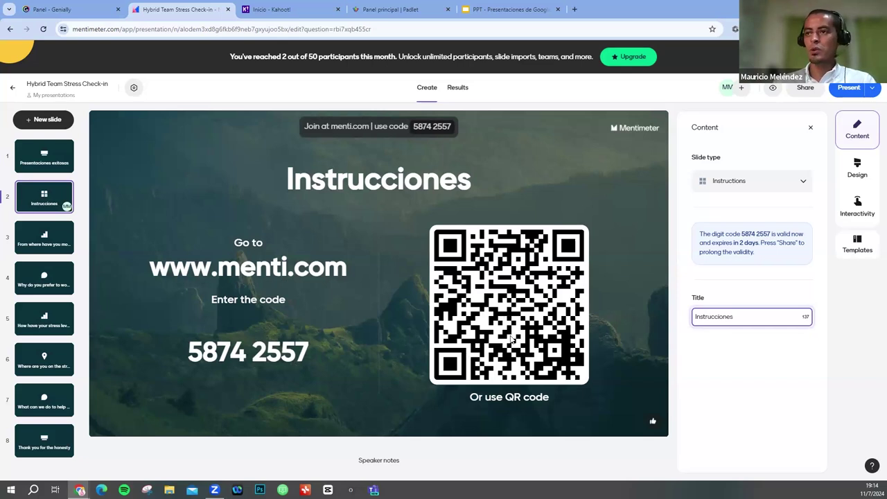
Replace the question on slide 3 with "¿Es Menti una herramienta para presentaciones, quizzes, formularios, etc?"
{"action": "left_click", "coordinate": [46, 241]}
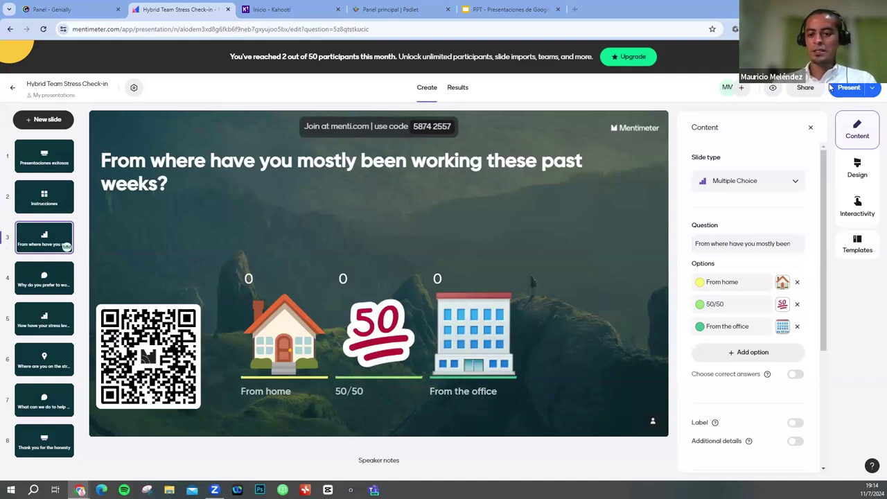
{"action": "left_click", "coordinate": [701, 244]}
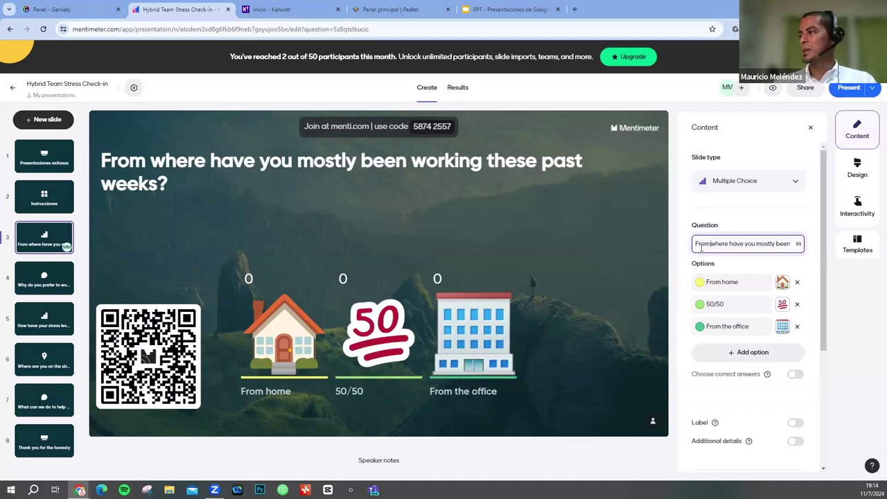
{"action": "key", "text": "ctrl+a"}
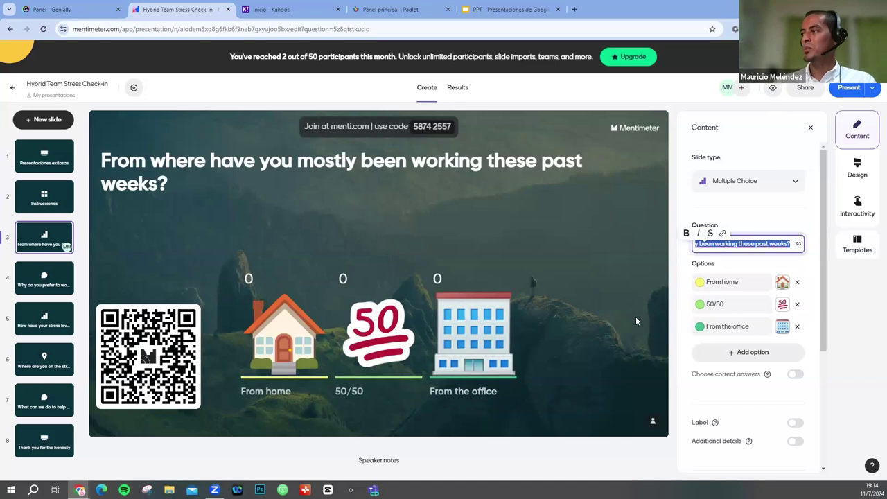
{"action": "type", "text": "¿Es Menti una herramienta para presentaciones, quizzes, formularios, etc?"}
Remove the images from the "From home", "50/50" and "From the office" answer options on slide 3
{"action": "left_click", "coordinate": [782, 282]}
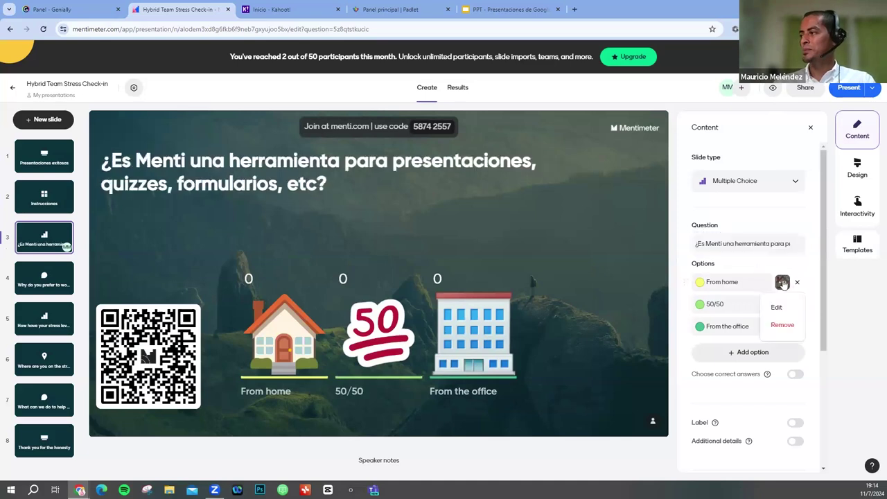
{"action": "left_click", "coordinate": [784, 312]}
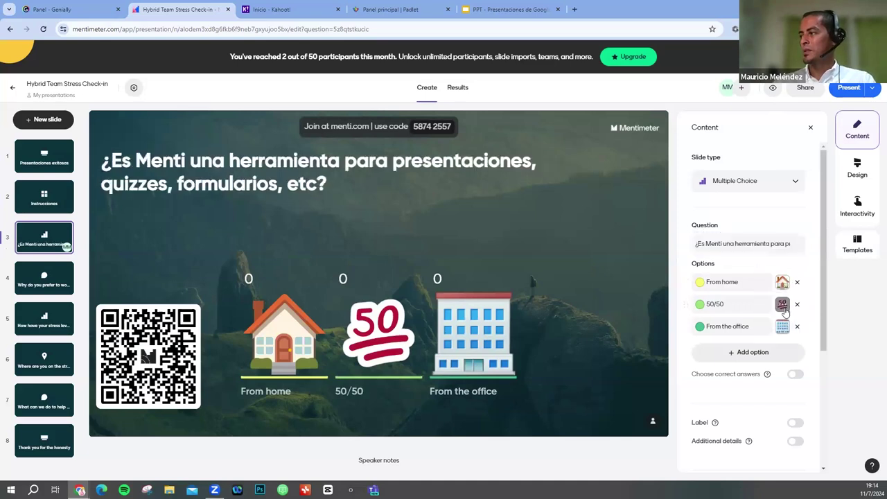
{"action": "left_click", "coordinate": [783, 308]}
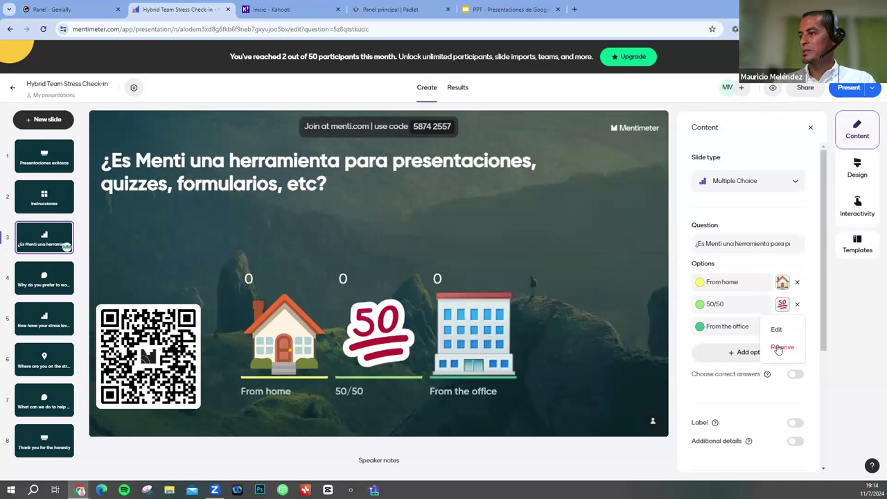
{"action": "left_click", "coordinate": [779, 348]}
{"action": "left_click", "coordinate": [782, 326]}
{"action": "left_click", "coordinate": [779, 371]}
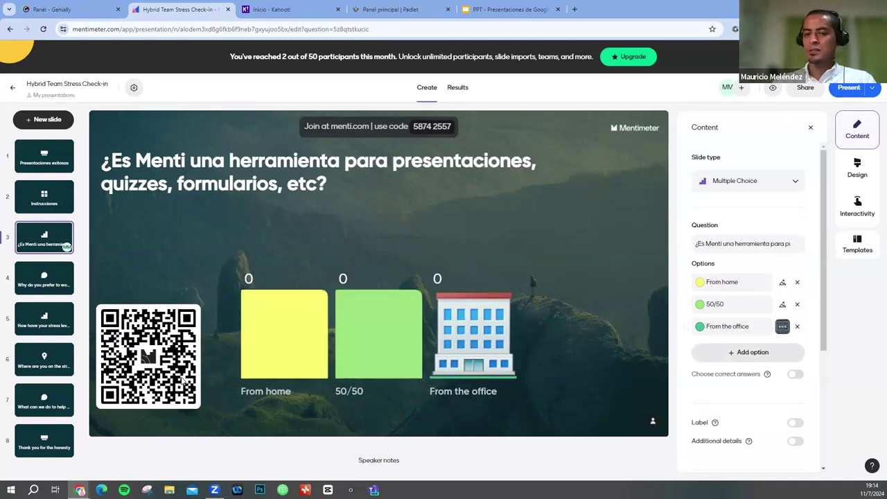
Rename the first two answer options on slide 3 as "Sí" and "No"
{"action": "left_click", "coordinate": [755, 299]}
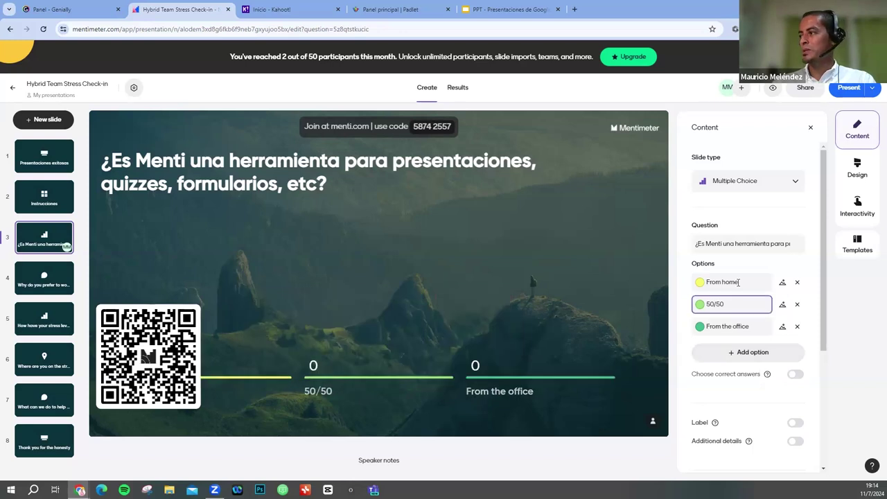
{"action": "left_click", "coordinate": [739, 282]}
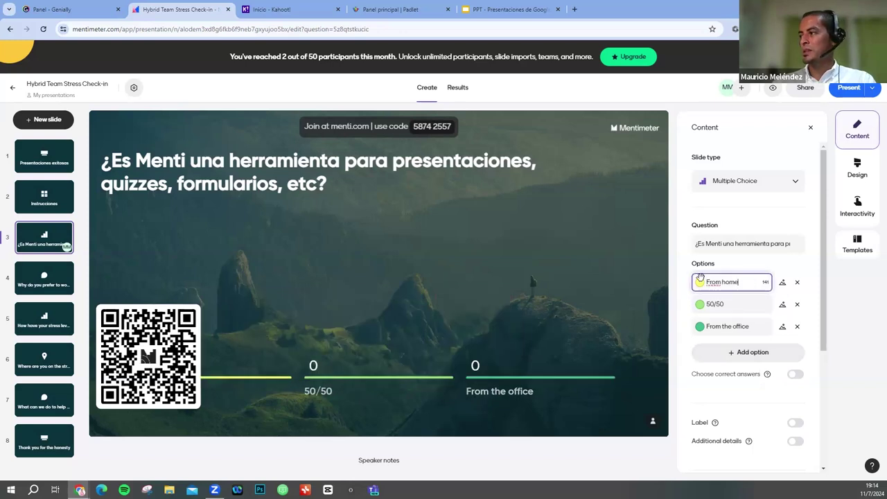
{"action": "triple_click", "coordinate": [737, 276]}
{"action": "type", "text": "Sí"}
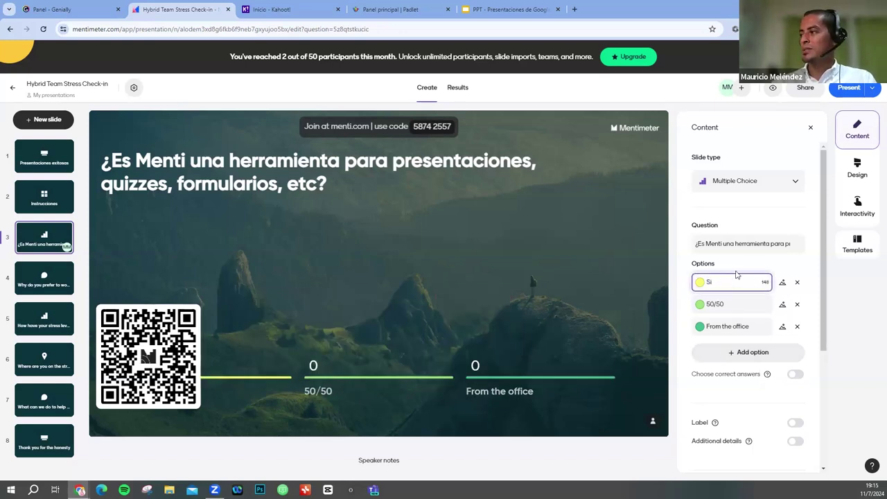
{"action": "left_click", "coordinate": [707, 304]}
{"action": "triple_click", "coordinate": [707, 304]}
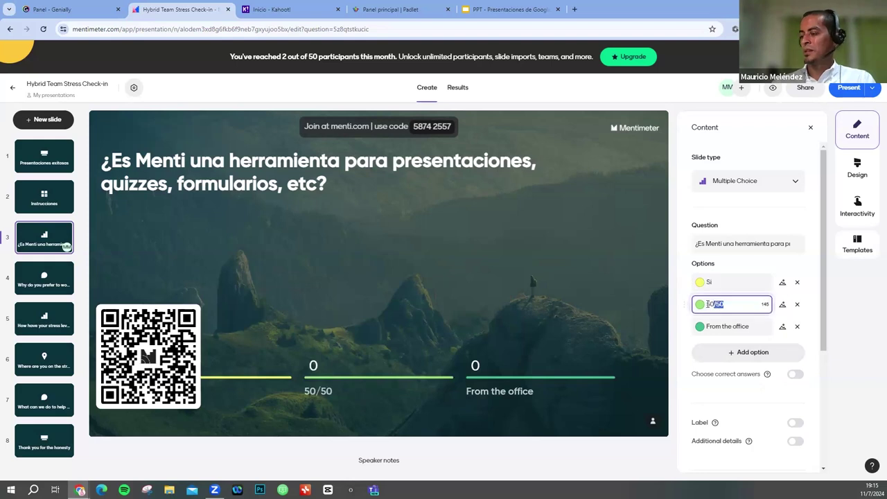
{"action": "type", "text": "N"}
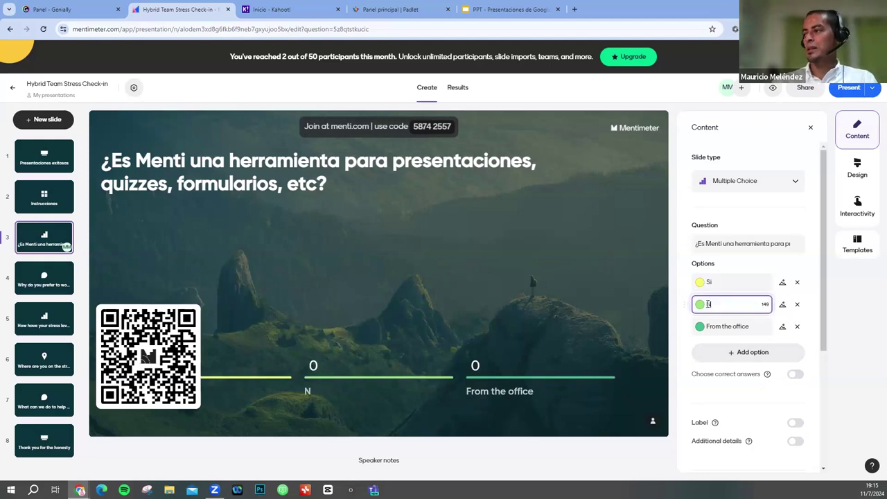
{"action": "type", "text": "o"}
Replace the text of the third answer option on slide 3 with "Tal vez"
{"action": "left_click", "coordinate": [758, 325]}
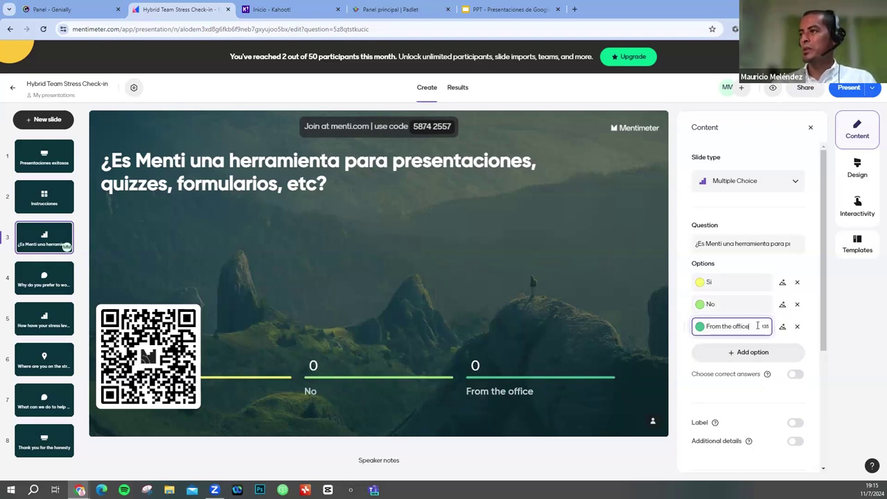
{"action": "double_click", "coordinate": [758, 325]}
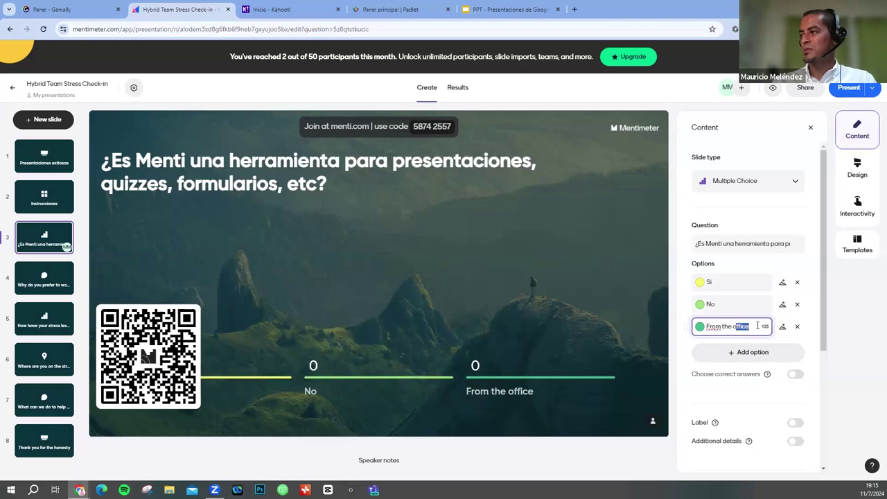
{"action": "triple_click", "coordinate": [758, 326]}
{"action": "type", "text": "T"}
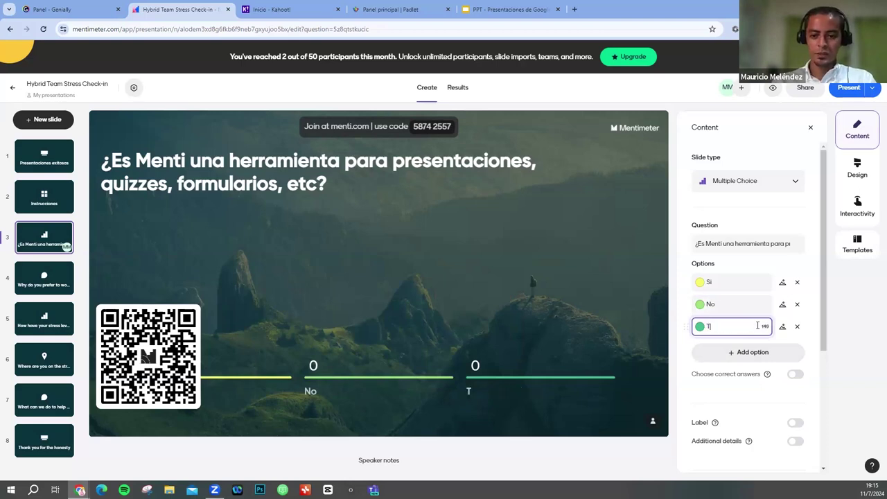
{"action": "type", "text": "al"}
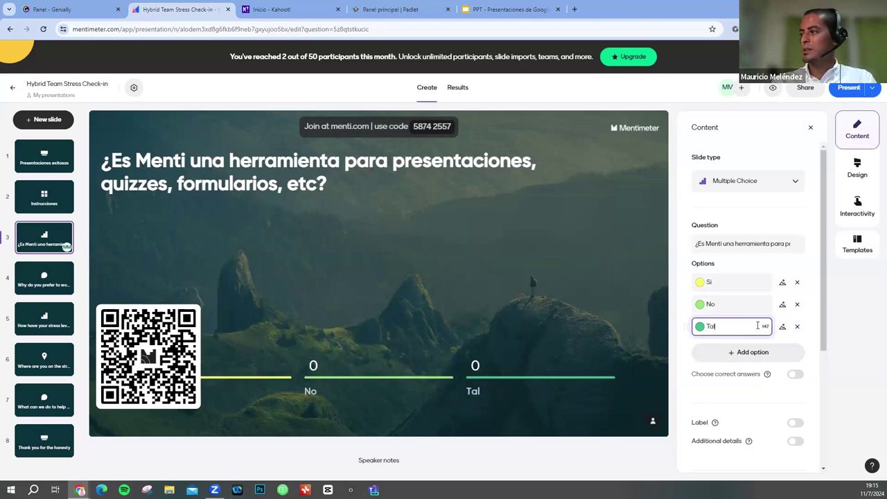
{"action": "type", "text": " vez"}
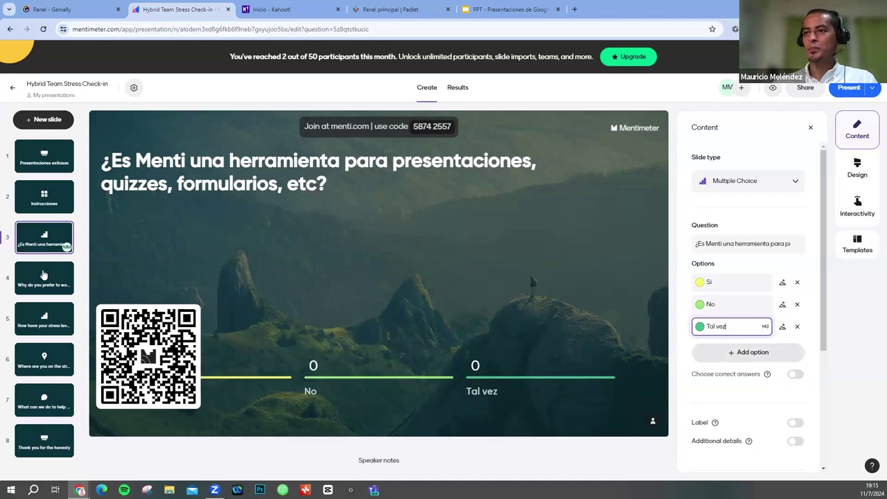
Replace the open-ended question on slide 4 with "¿Qué opina acerca de las herramientas brindadas en este curso?"
{"action": "left_click", "coordinate": [46, 291]}
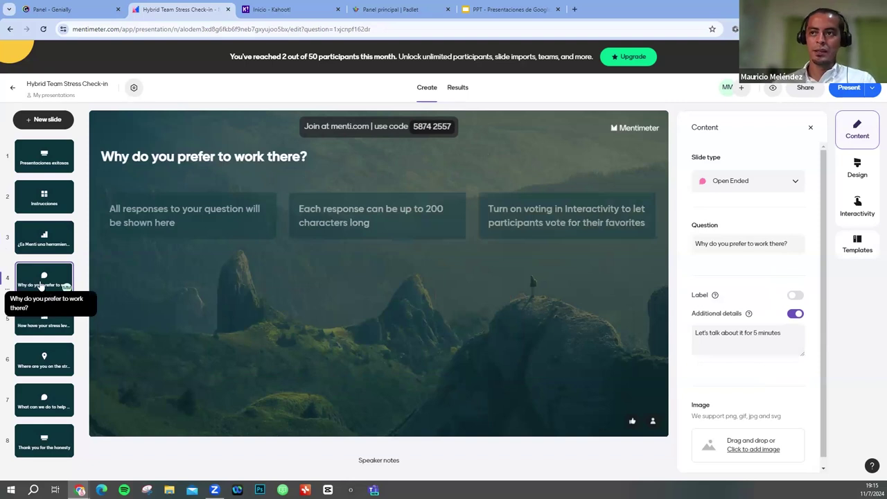
{"action": "left_click", "coordinate": [48, 252]}
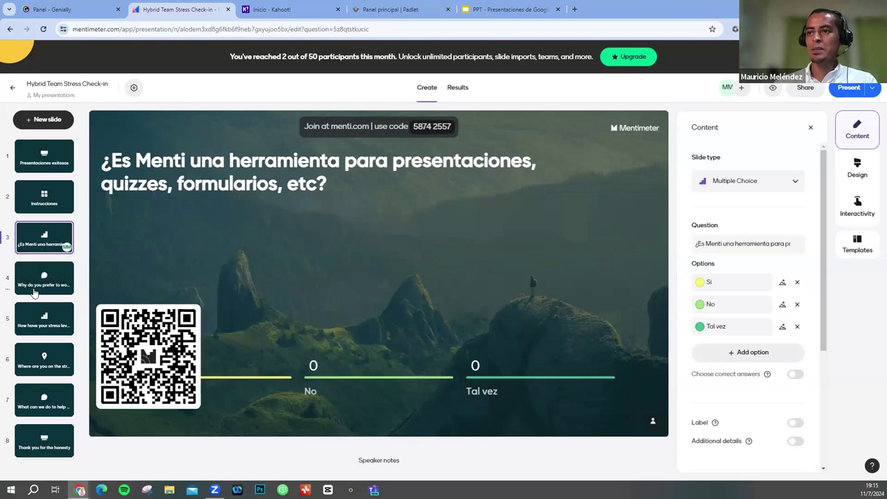
{"action": "left_click", "coordinate": [34, 293]}
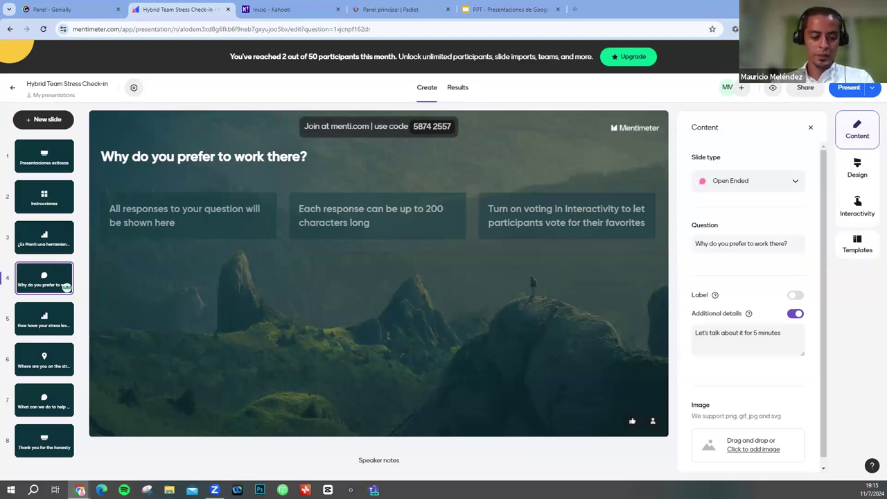
{"action": "left_click", "coordinate": [714, 240]}
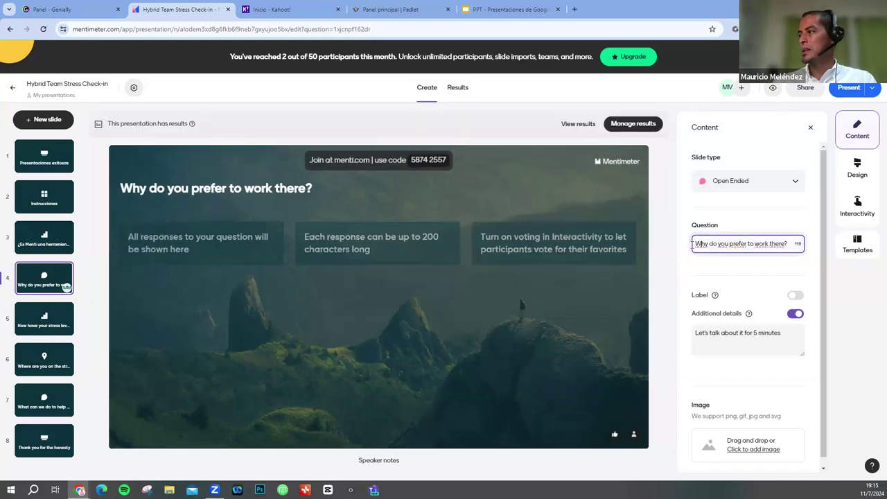
{"action": "key", "text": "ctrl+a"}
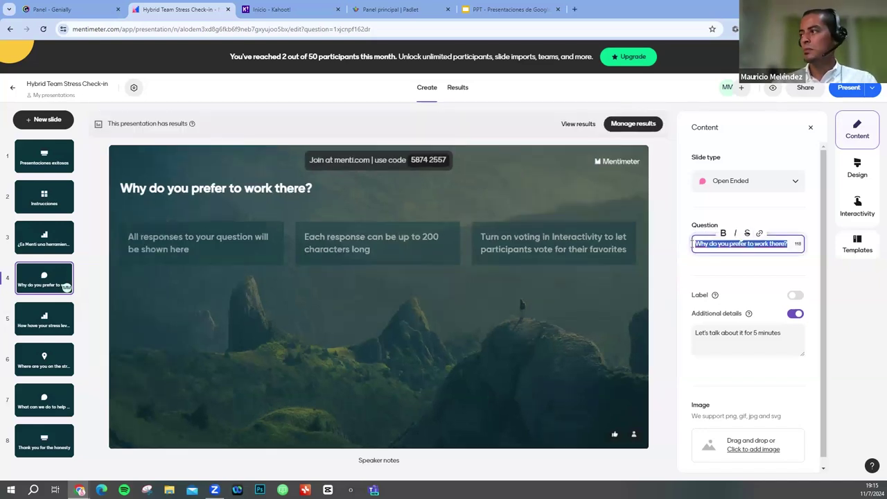
{"action": "type", "text": "¿Qué opina acerca de las herramientas brindadas en este curso?"}
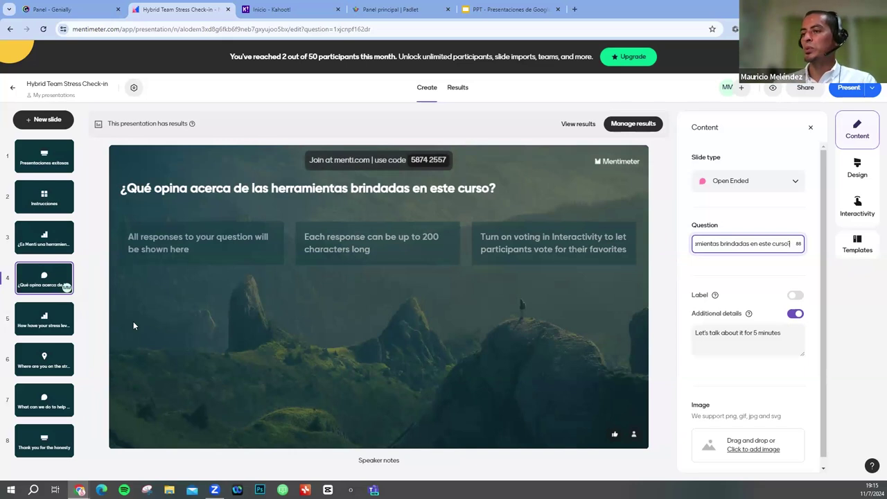
Replace the multiple-choice question on slide 5 with "Utilizaría esta herrmaienta para..."
{"action": "left_click", "coordinate": [40, 326]}
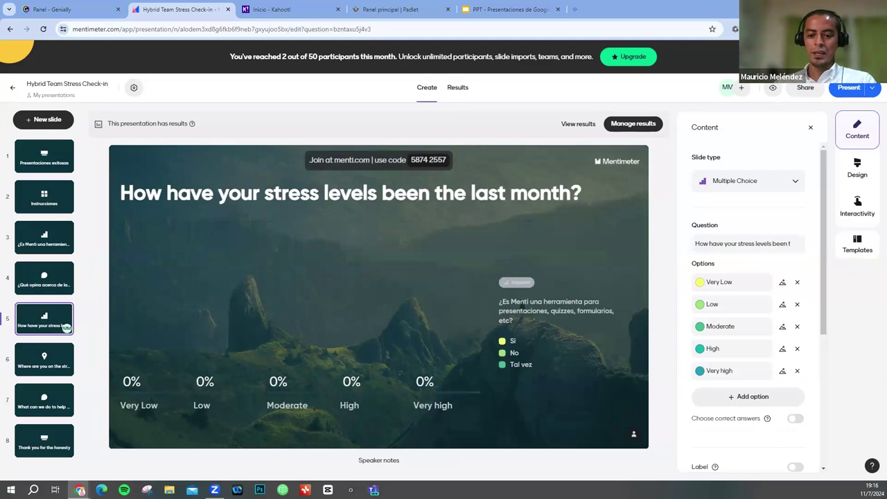
{"action": "left_click", "coordinate": [699, 248]}
{"action": "left_click_drag", "start_coordinate": [698, 247], "coordinate": [837, 236]}
{"action": "type", "text": "Uti"}
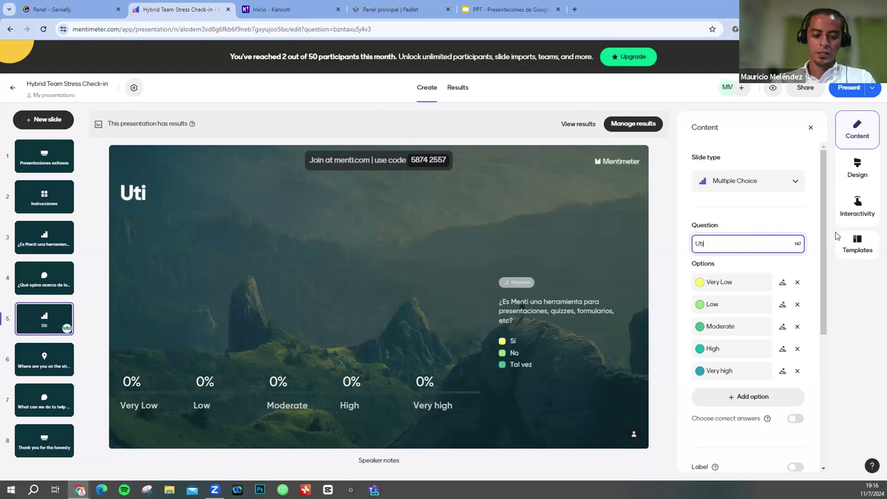
{"action": "type", "text": "lizaría"}
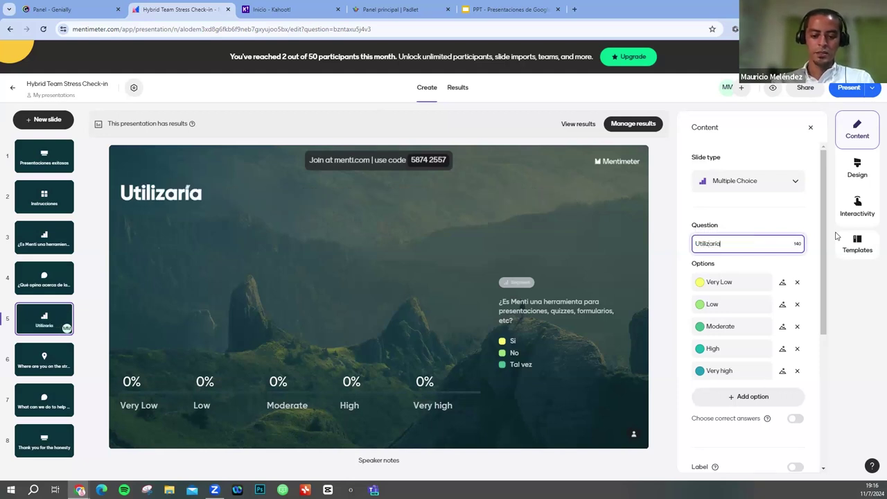
{"action": "type", "text": " esta herrma"}
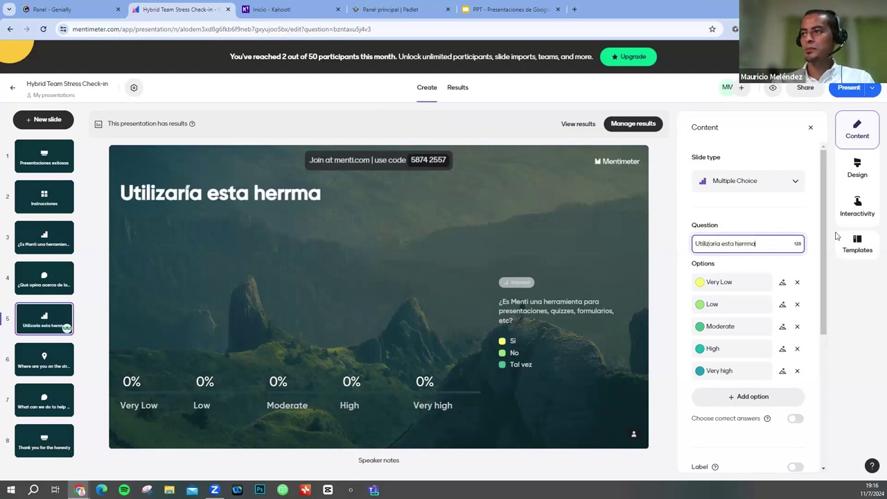
{"action": "type", "text": "ienta pa"}
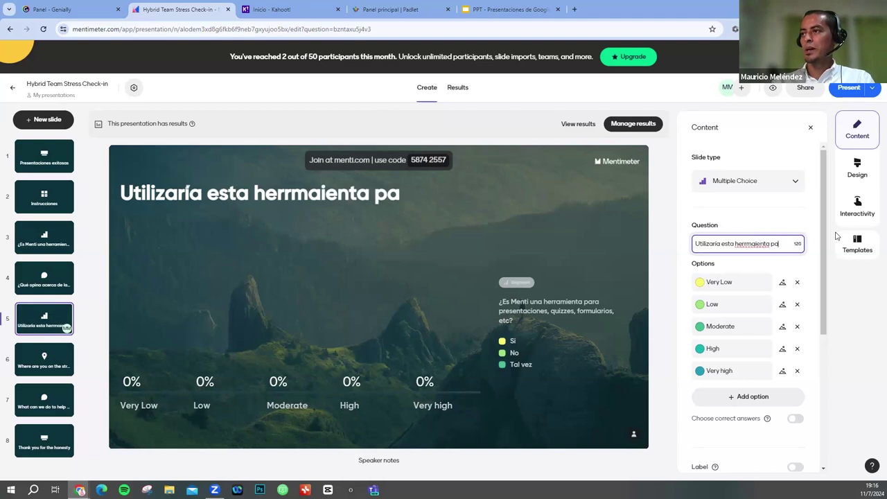
{"action": "type", "text": "ra..."}
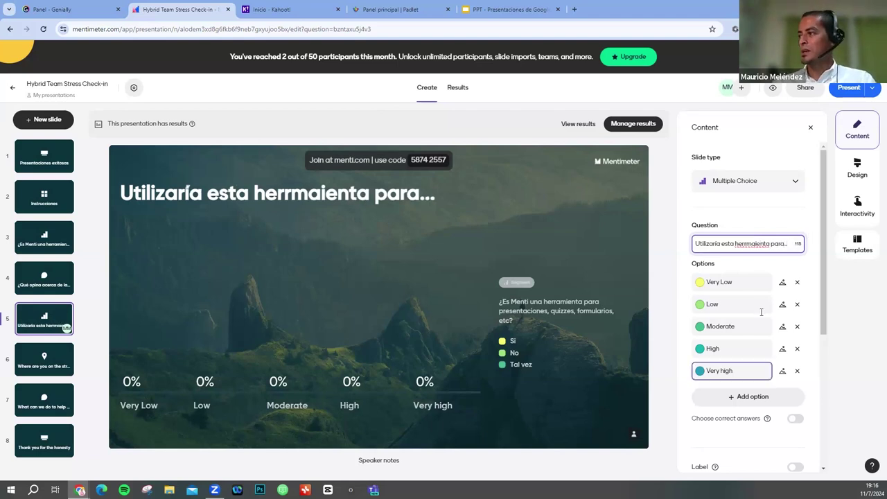
Rename the first two answer options on slide 5 as "Trabajo" and "Estudio"
{"action": "left_click", "coordinate": [751, 280]}
{"action": "key", "text": "ctrl+shift+Left"}
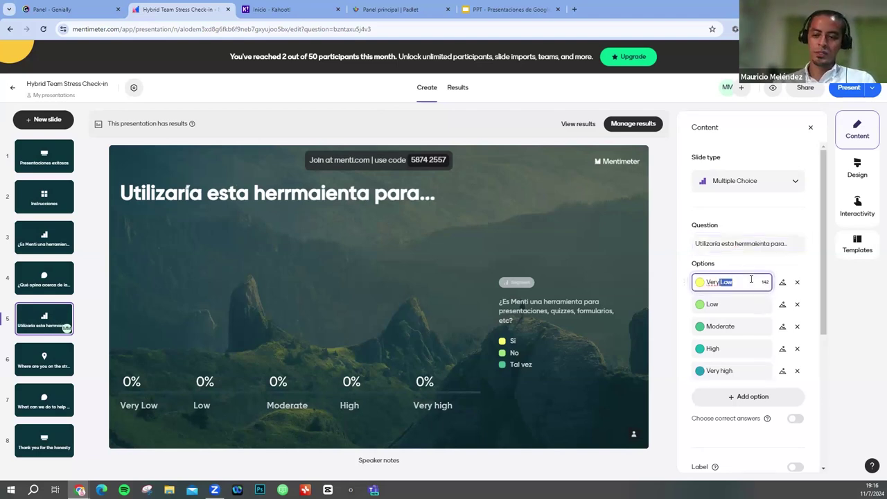
{"action": "key", "text": "ctrl+shift+Left"}
{"action": "type", "text": "Ti"}
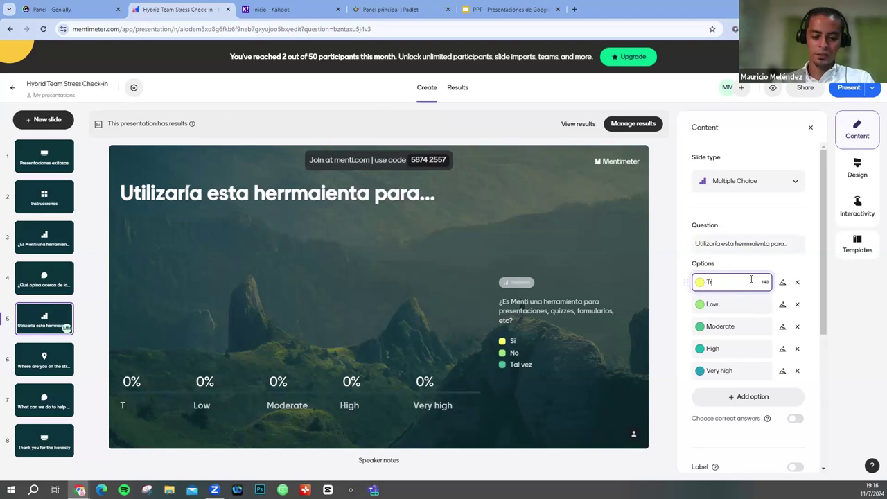
{"action": "type", "text": "abajo"}
{"action": "left_click", "coordinate": [747, 300]}
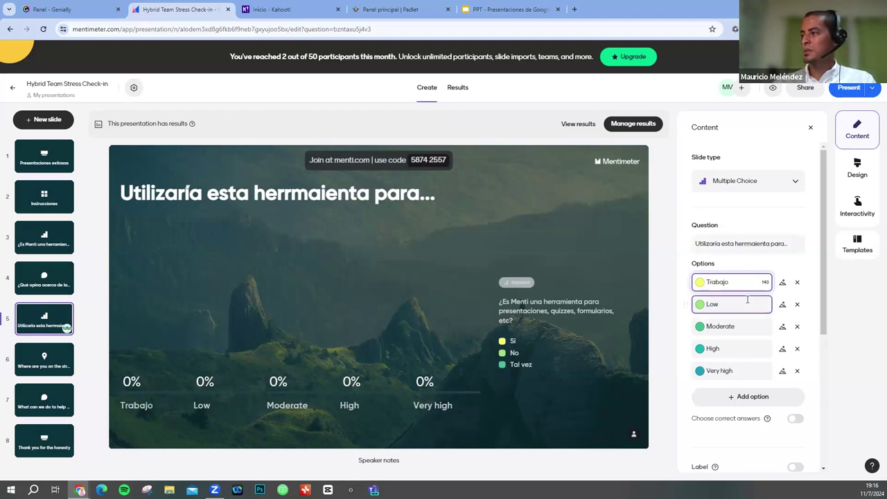
{"action": "key", "text": "ctrl+shift+Left"}
{"action": "type", "text": "E"}
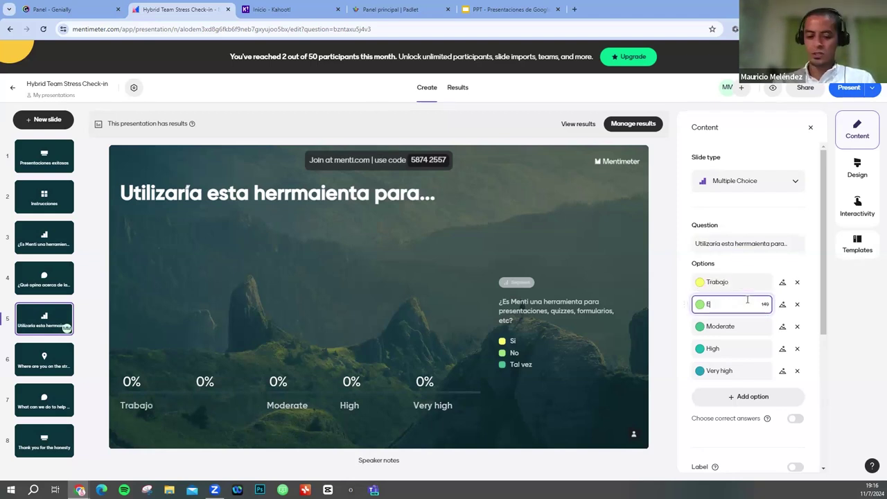
{"action": "type", "text": "studio"}
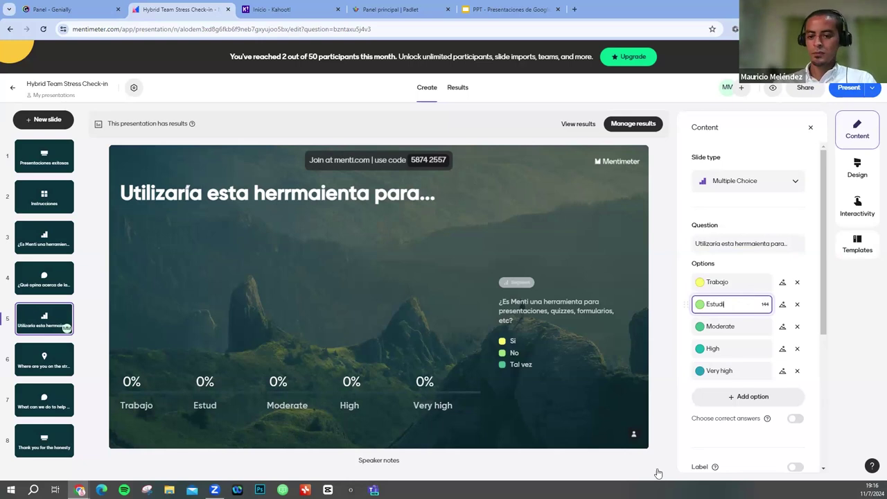
Replace the text of the third answer option on slide 5 with "Trabajo Social"
{"action": "left_click", "coordinate": [755, 328]}
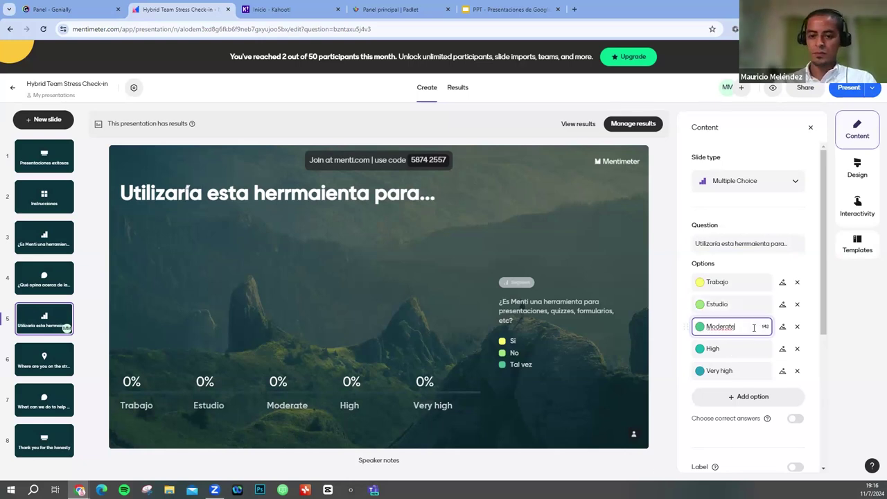
{"action": "key", "text": "BackSpace"}
{"action": "key", "text": "BackSpace"}
{"action": "key", "text": "BackSpace"}
{"action": "key", "text": "BackSpace"}
{"action": "key", "text": "BackSpace"}
{"action": "key", "text": "BackSpace"}
{"action": "key", "text": "BackSpace"}
{"action": "key", "text": "BackSpace"}
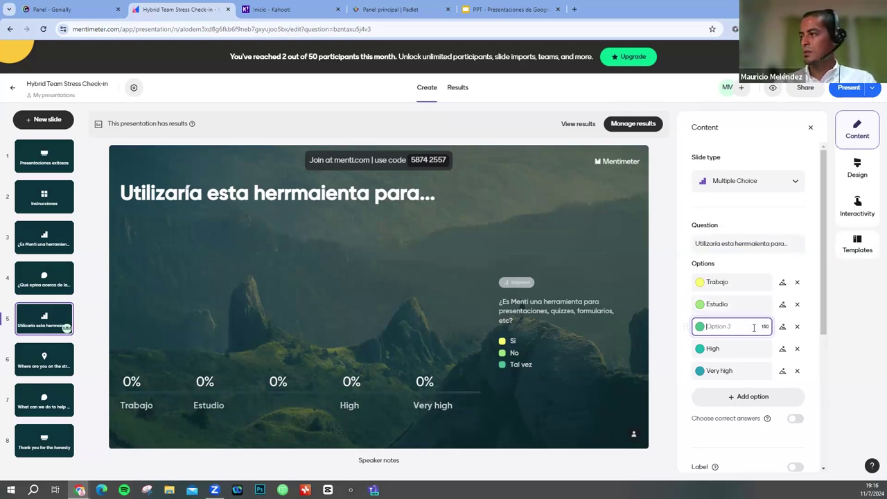
{"action": "type", "text": "T"}
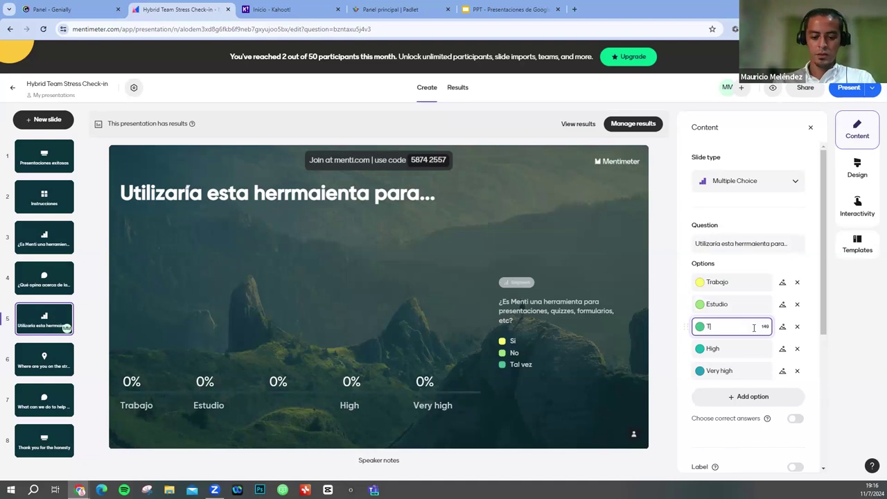
{"action": "type", "text": "rabajo Social"}
Rename the fourth answer option on slide 5 as "Actividades en Familia" and remove the fifth option, "Very high"
{"action": "left_click", "coordinate": [762, 346]}
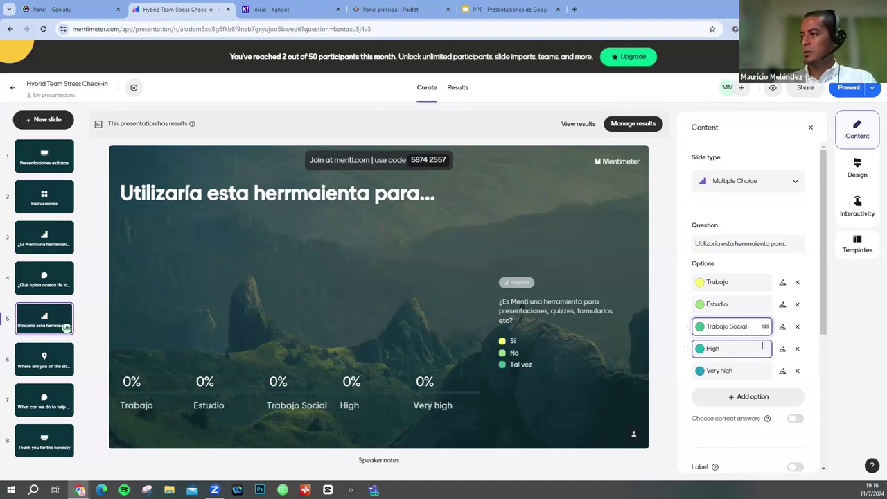
{"action": "type", "text": "a"}
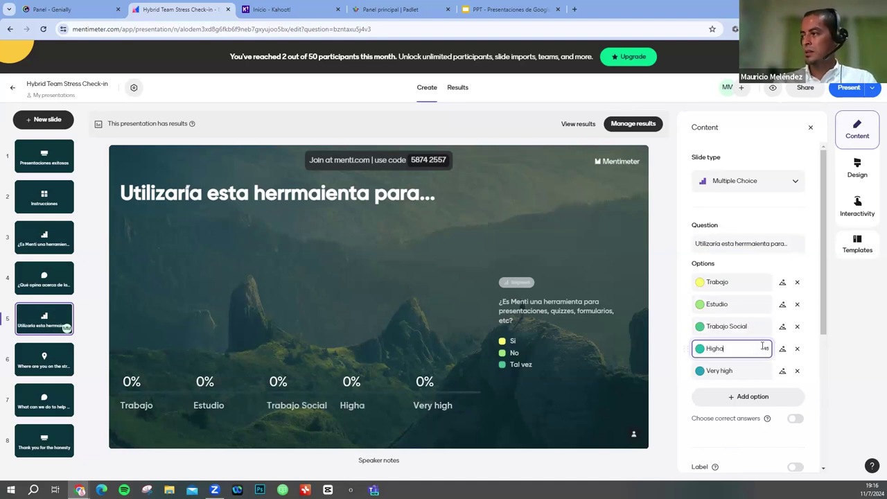
{"action": "key", "text": "BackSpace"}
{"action": "key", "text": "BackSpace"}
{"action": "key", "text": "BackSpace"}
{"action": "key", "text": "BackSpace"}
{"action": "key", "text": "BackSpace"}
{"action": "type", "text": "Activida"}
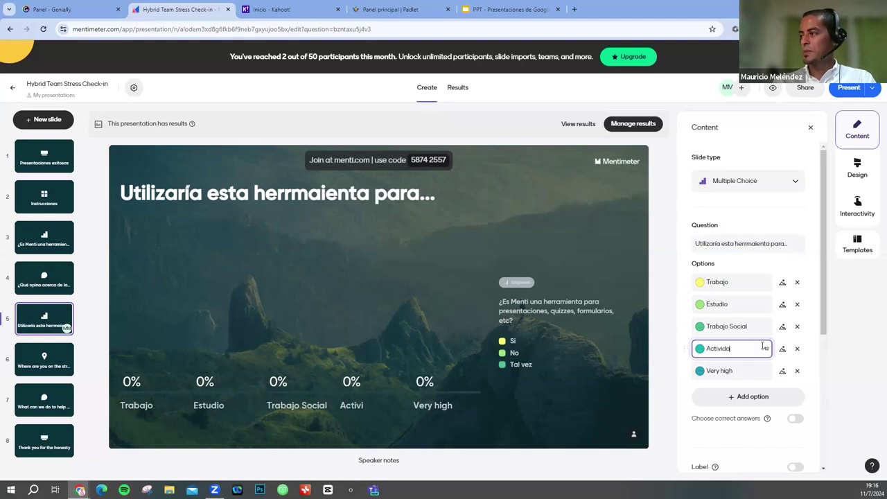
{"action": "type", "text": "des en Familia"}
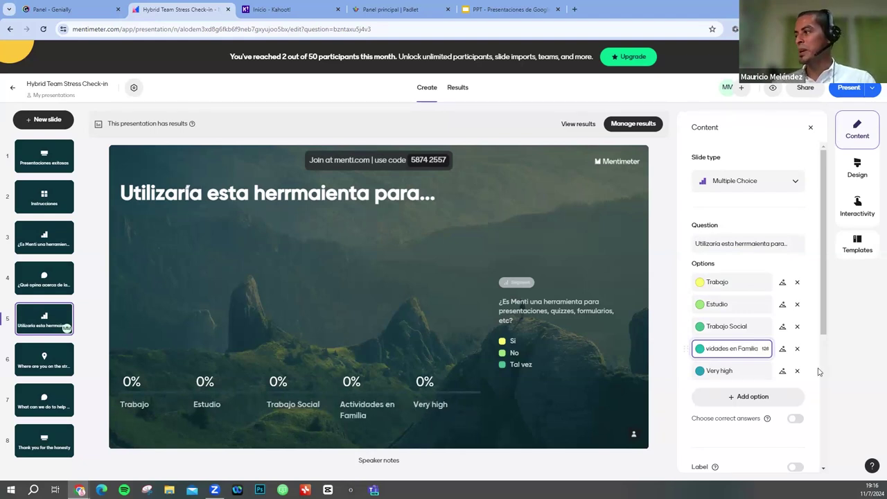
{"action": "left_click", "coordinate": [766, 372]}
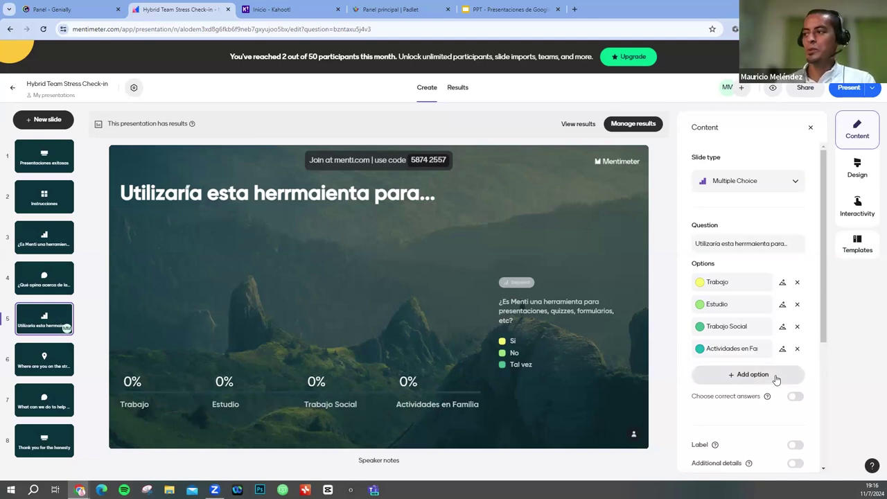
Set the segmentation of the slide 5 question to "No segmentation"
{"action": "scroll", "coordinate": [779, 409], "scroll_direction": "down", "scroll_amount": 3}
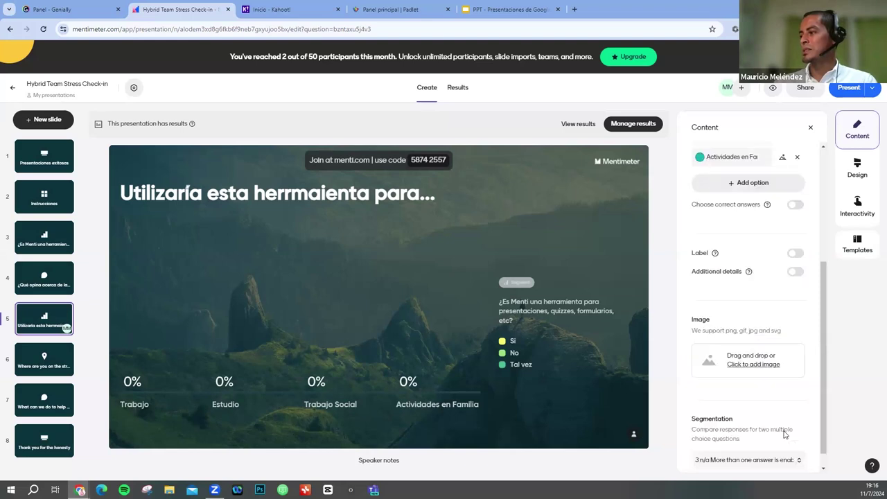
{"action": "scroll", "coordinate": [795, 401], "scroll_direction": "down", "scroll_amount": 1}
{"action": "left_click", "coordinate": [766, 441]}
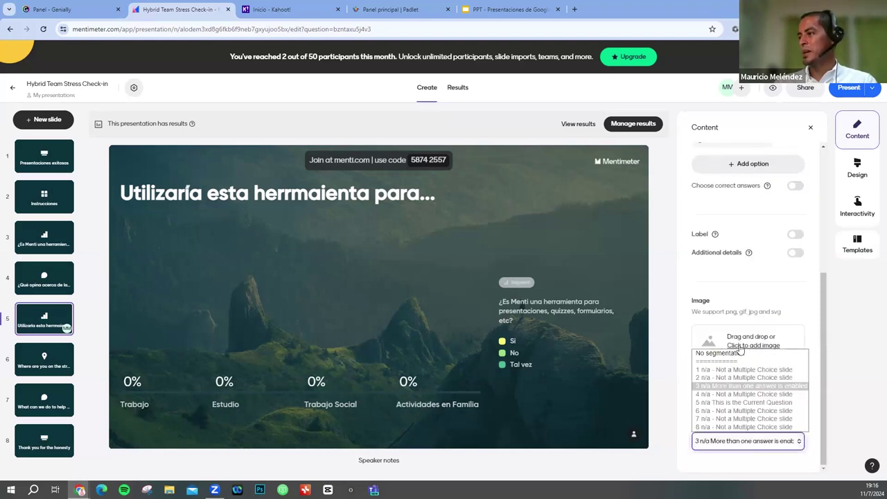
{"action": "key", "text": "Escape"}
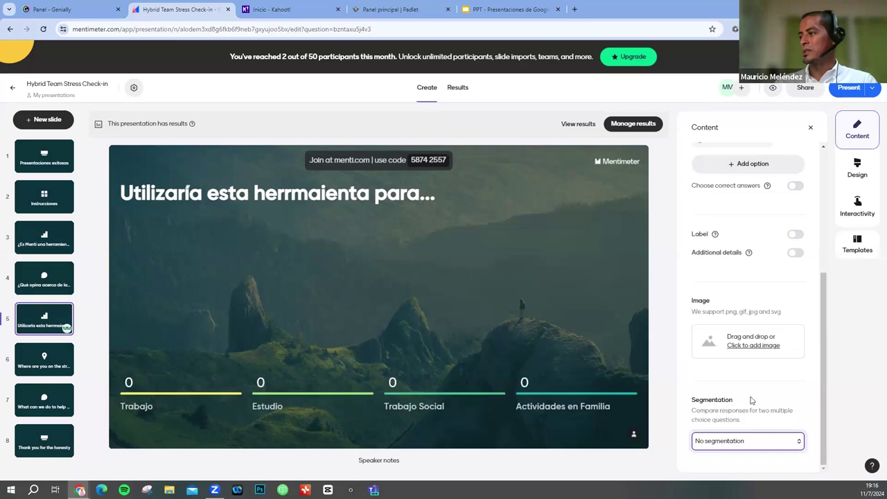
{"action": "scroll", "coordinate": [752, 401], "scroll_direction": "up", "scroll_amount": 2}
{"action": "scroll", "coordinate": [739, 392], "scroll_direction": "up", "scroll_amount": 1}
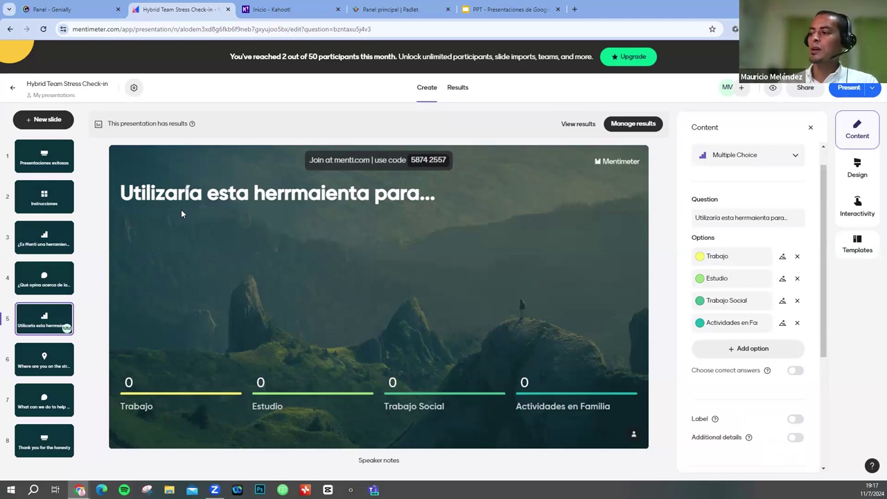
Delete the "Where are you on the stress curve?" slide and the "What can we do to help" slide following it
{"action": "left_click", "coordinate": [29, 367]}
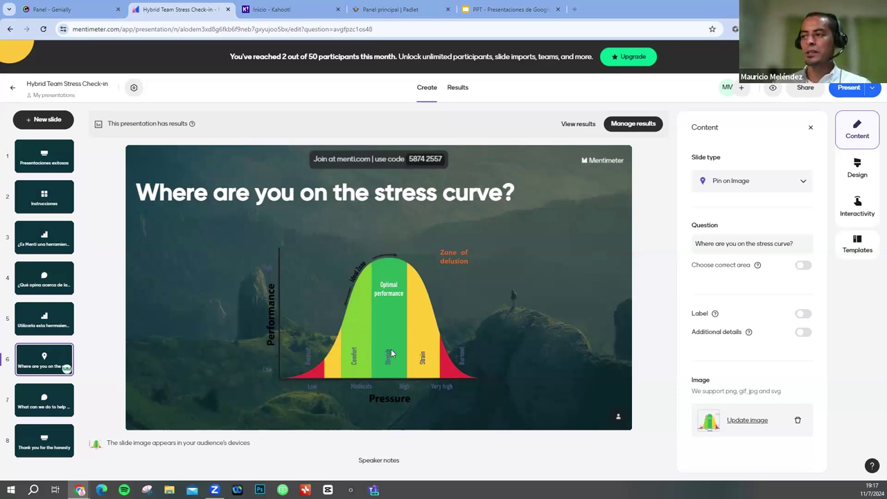
{"action": "left_click", "coordinate": [8, 371]}
{"action": "left_click", "coordinate": [49, 435]}
{"action": "left_click", "coordinate": [100, 409]}
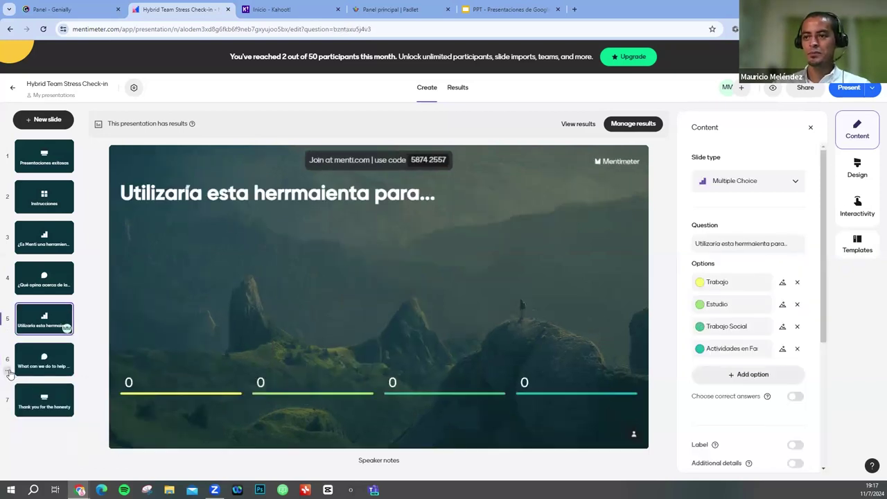
{"action": "left_click", "coordinate": [8, 371]}
{"action": "left_click", "coordinate": [42, 435]}
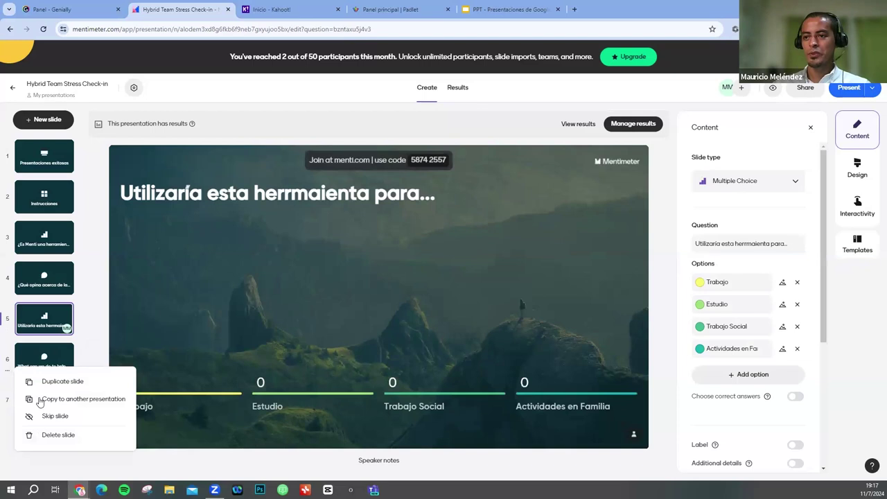
{"action": "key", "text": "Return"}
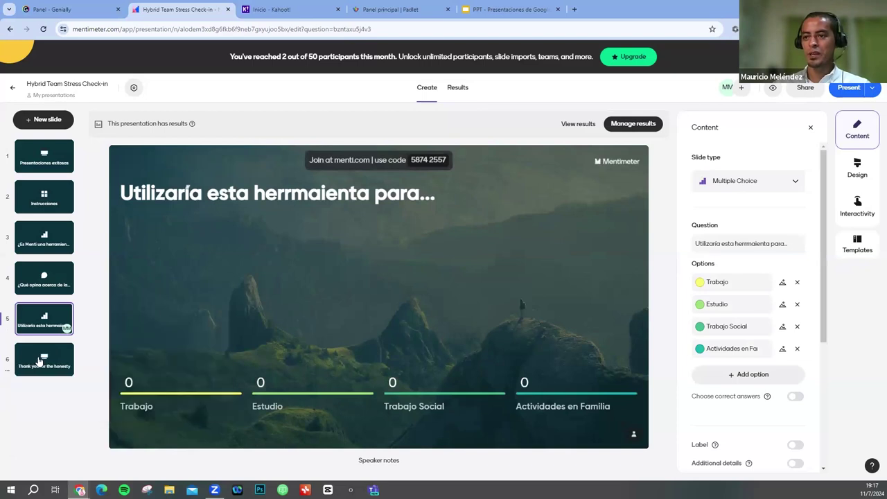
Replace the heading of the closing slide, slide 6, with "¡Gracias por su participación!"
{"action": "left_click", "coordinate": [40, 358]}
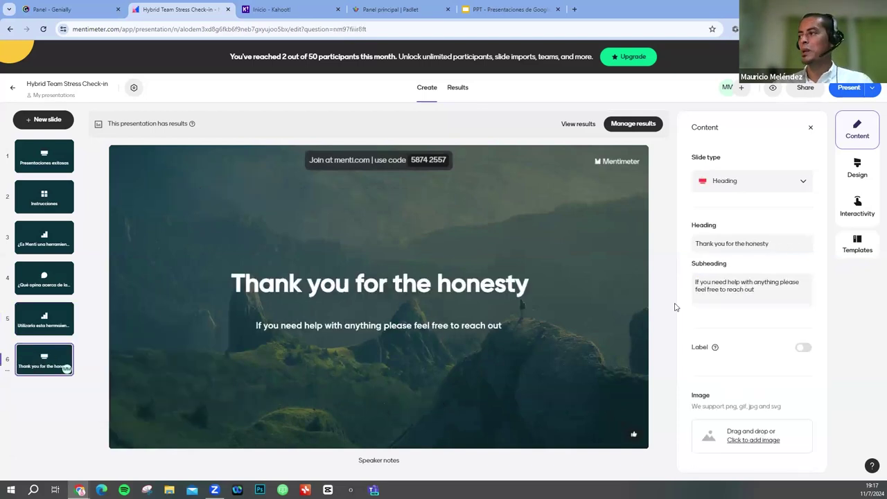
{"action": "left_click", "coordinate": [730, 277]}
{"action": "key", "text": "shift+Tab"}
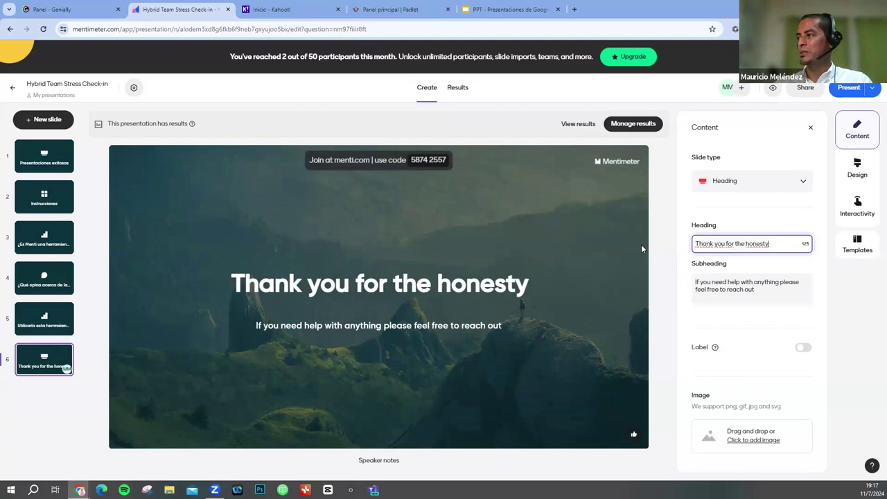
{"action": "key", "text": "ctrl+a"}
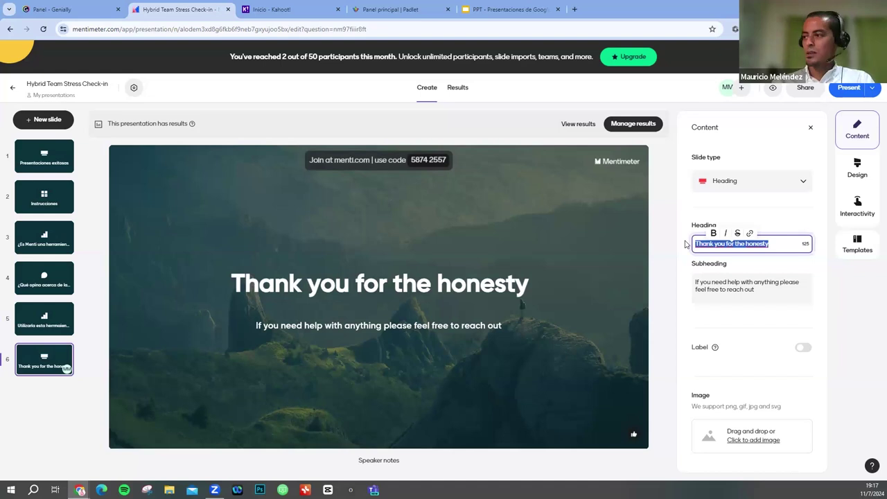
{"action": "type", "text": "¡!"}
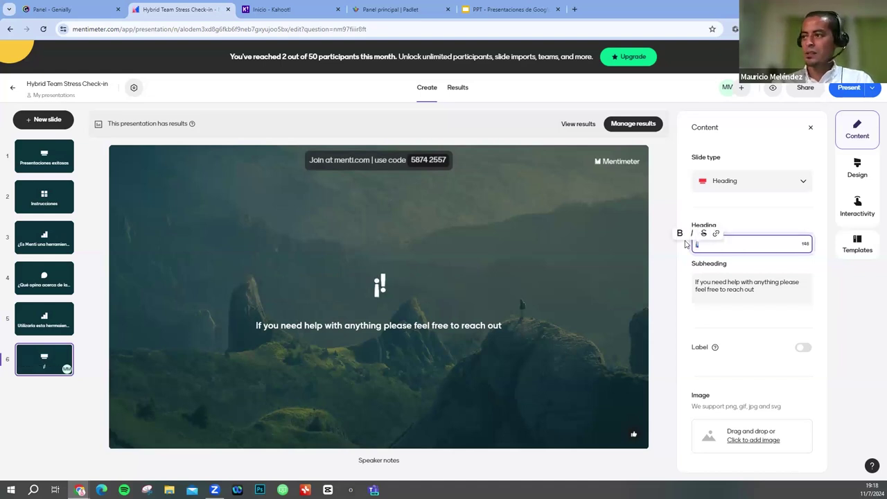
{"action": "key", "text": "BackSpace"}
{"action": "type", "text": "g"}
{"action": "key", "text": "BackSpace"}
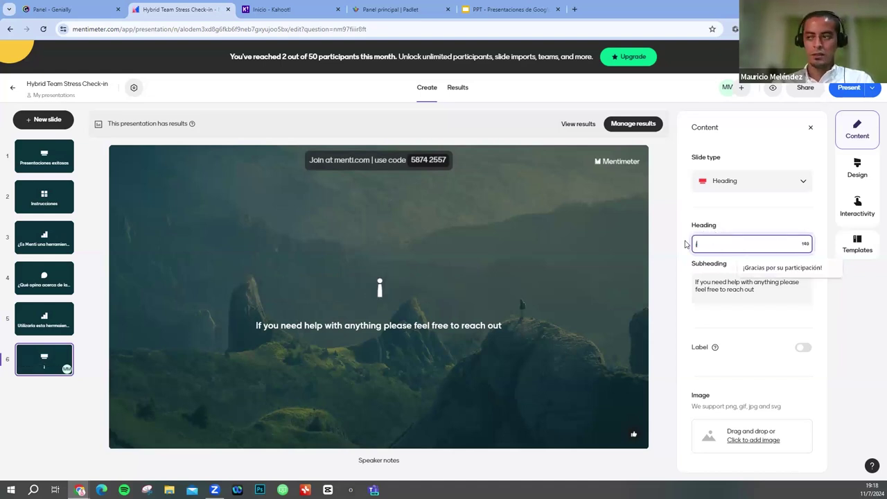
{"action": "type", "text": "Graci"}
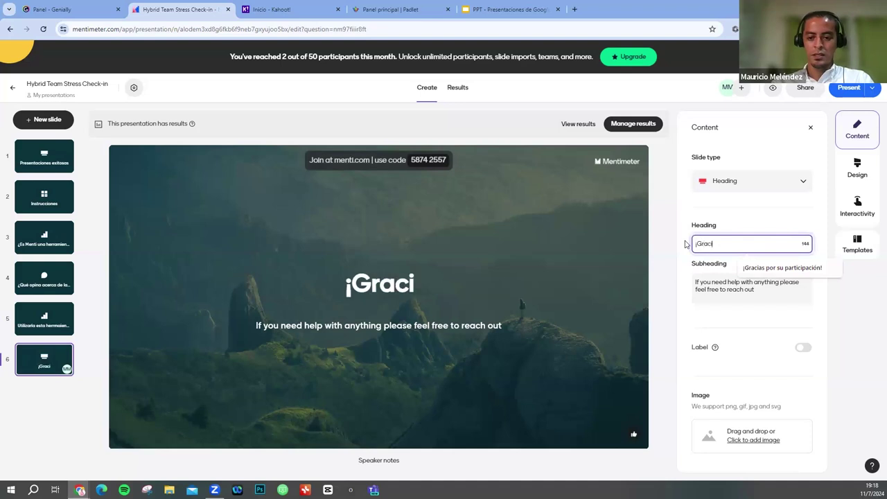
{"action": "type", "text": "as por su part"}
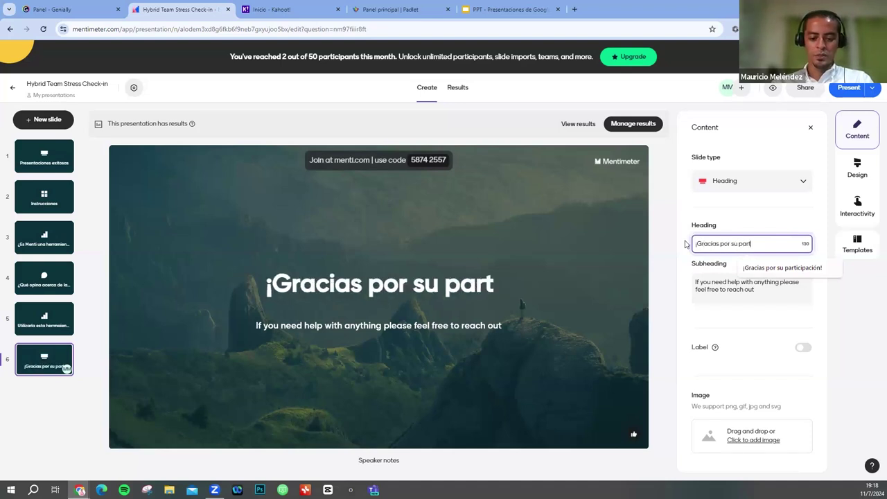
{"action": "type", "text": "icipación!"}
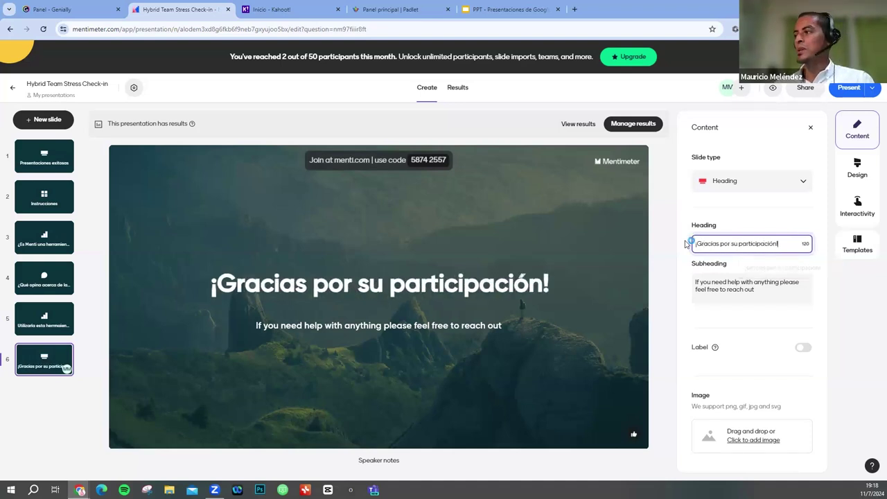
Clear the subheading text of the closing slide, leaving it empty
{"action": "left_click", "coordinate": [764, 282]}
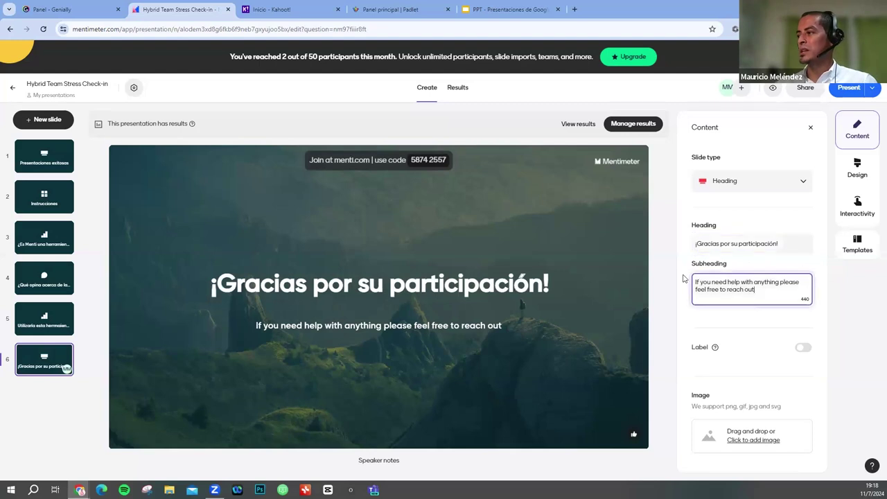
{"action": "key", "text": "ctrl+a"}
{"action": "key", "text": "BackSpace"}
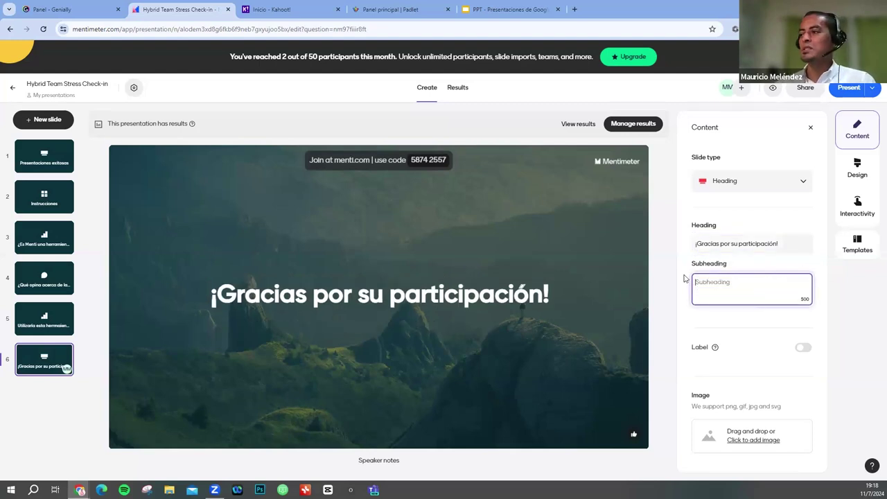
Rename the presentation to "Presentaciones Exitosas"
{"action": "left_click", "coordinate": [50, 161]}
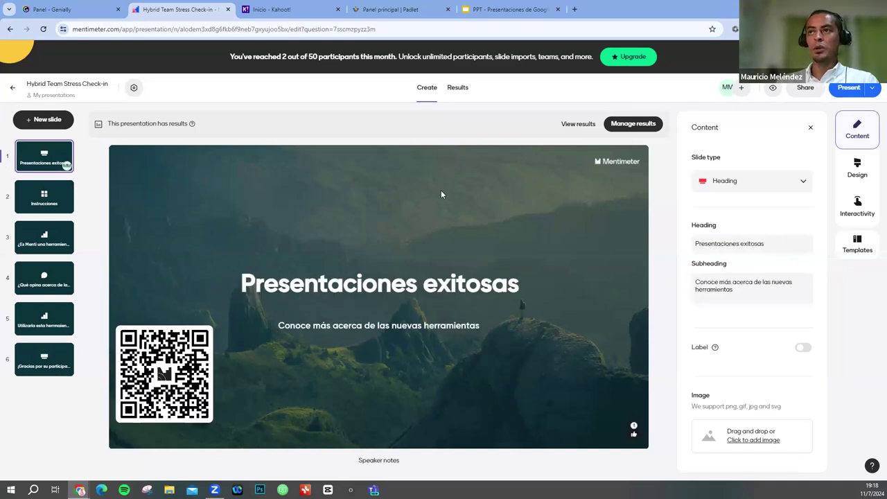
{"action": "left_click", "coordinate": [60, 90]}
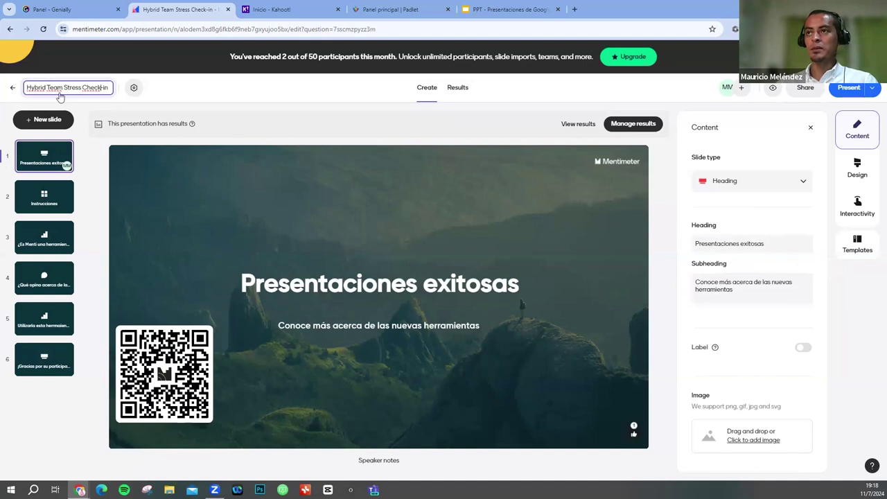
{"action": "left_click_drag", "start_coordinate": [29, 91], "coordinate": [234, 102]}
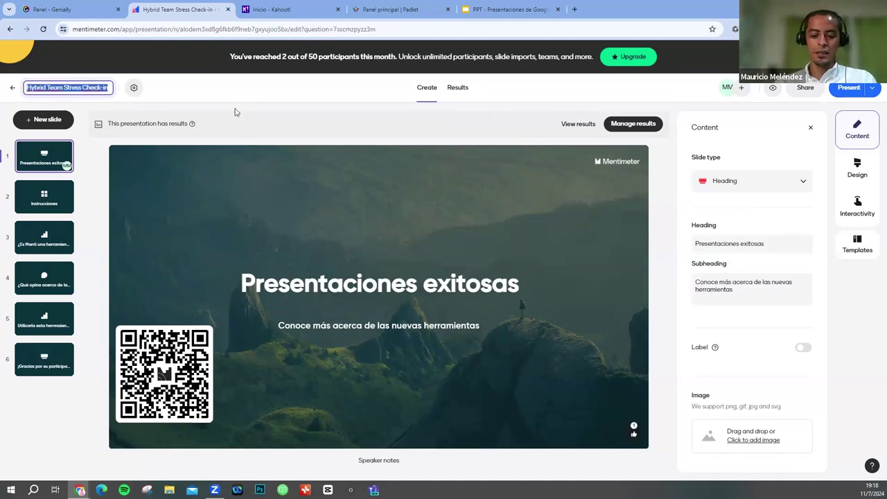
{"action": "type", "text": "Pl"}
{"action": "type", "text": "esentac"}
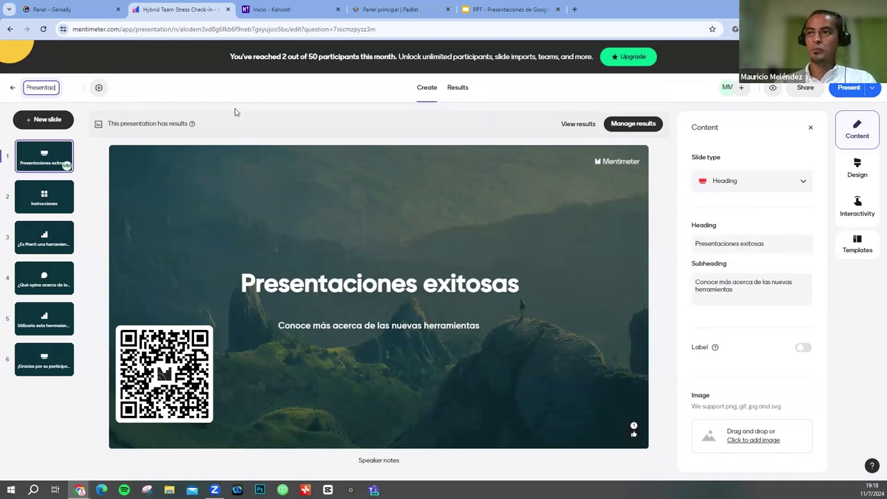
{"action": "type", "text": "iones Ex"}
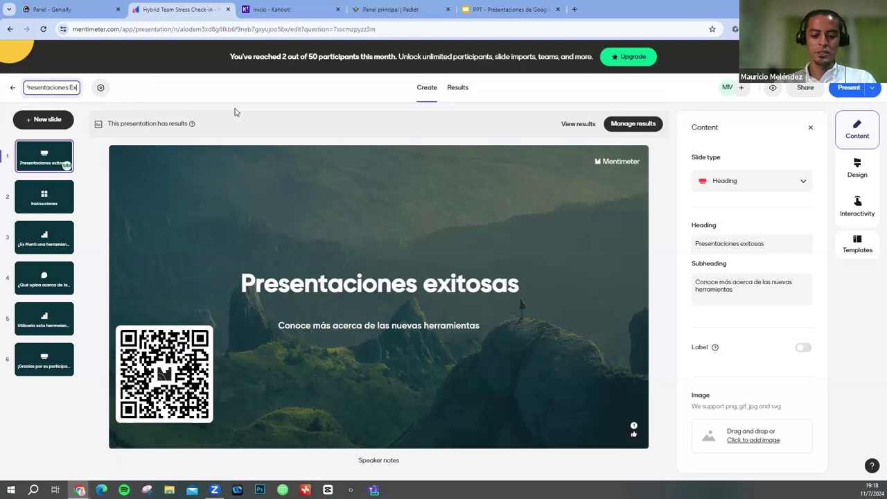
{"action": "type", "text": "itosa"}
{"action": "type", "text": "s"}
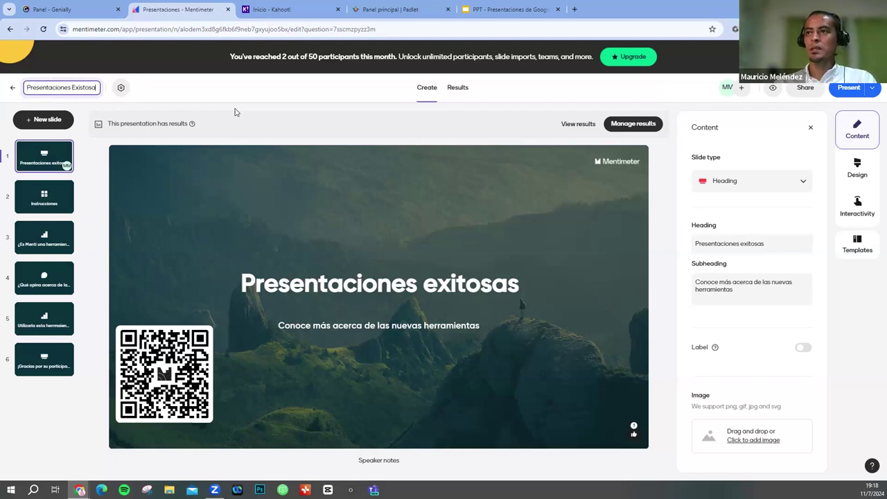
{"action": "key", "text": "BackSpace"}
{"action": "key", "text": "BackSpace"}
{"action": "key", "text": "BackSpace"}
{"action": "type", "text": "s"}
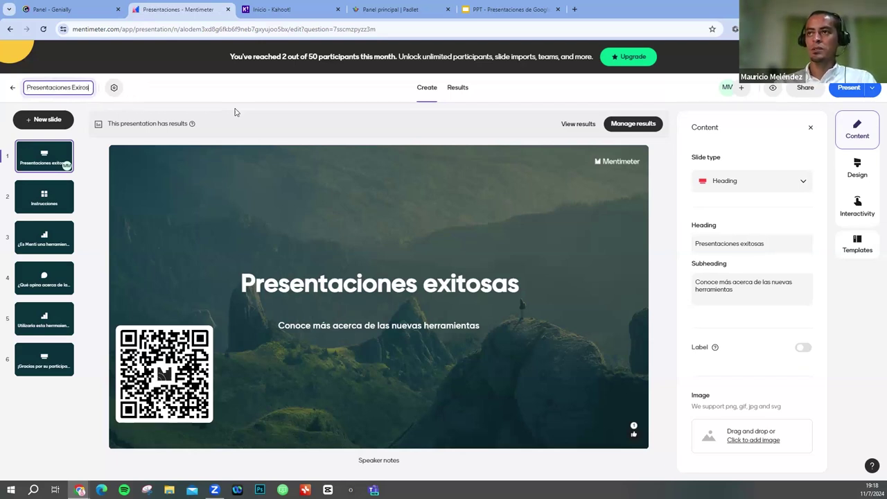
{"action": "key", "text": "BackSpace"}
{"action": "type", "text": "sas"}
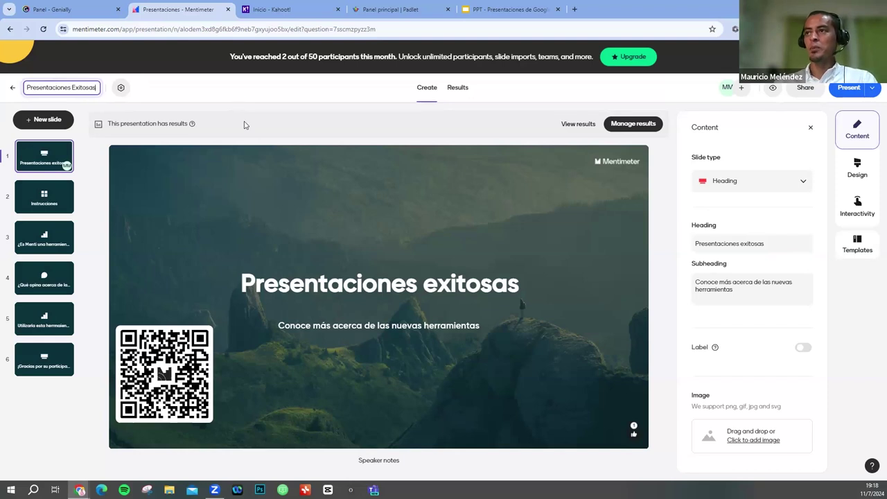
{"action": "left_click", "coordinate": [240, 97]}
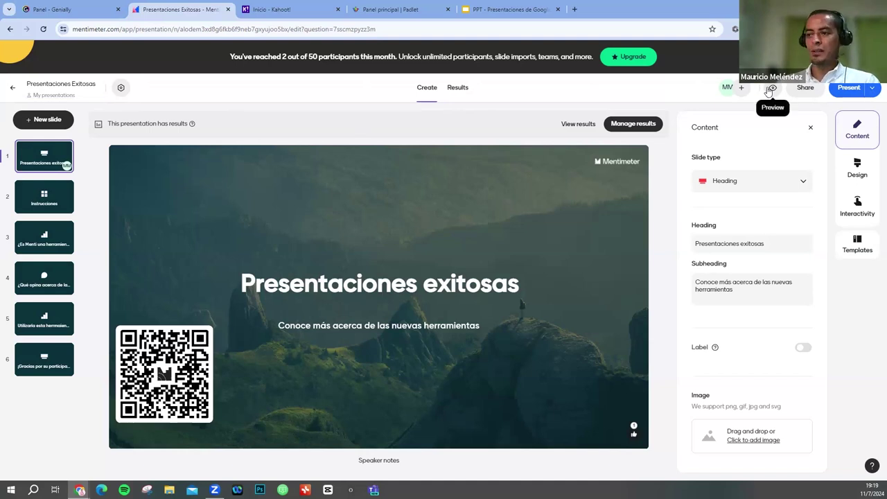
Copy the participation link from the presentation's sharing options and close them
{"action": "left_click", "coordinate": [805, 88]}
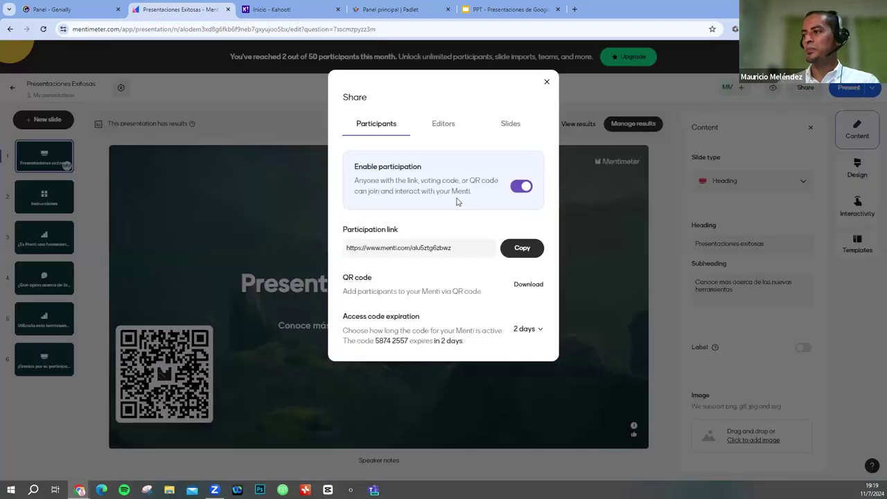
{"action": "left_click", "coordinate": [407, 206]}
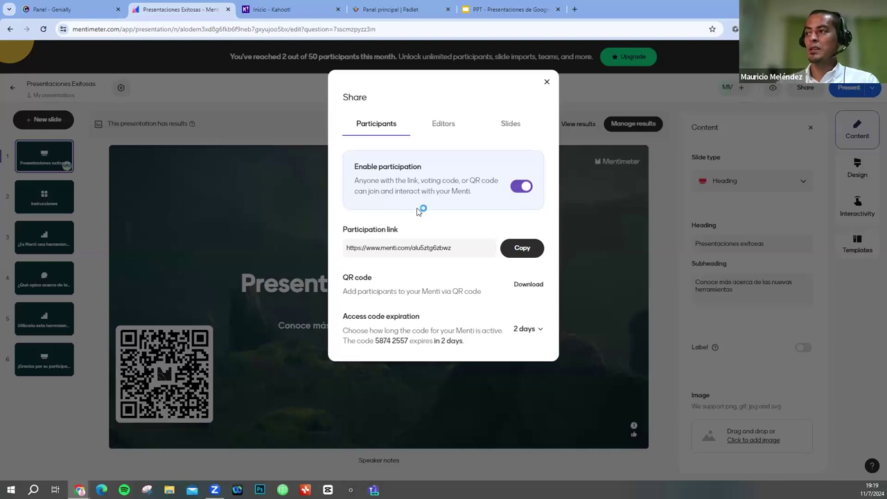
{"action": "left_click", "coordinate": [513, 254]}
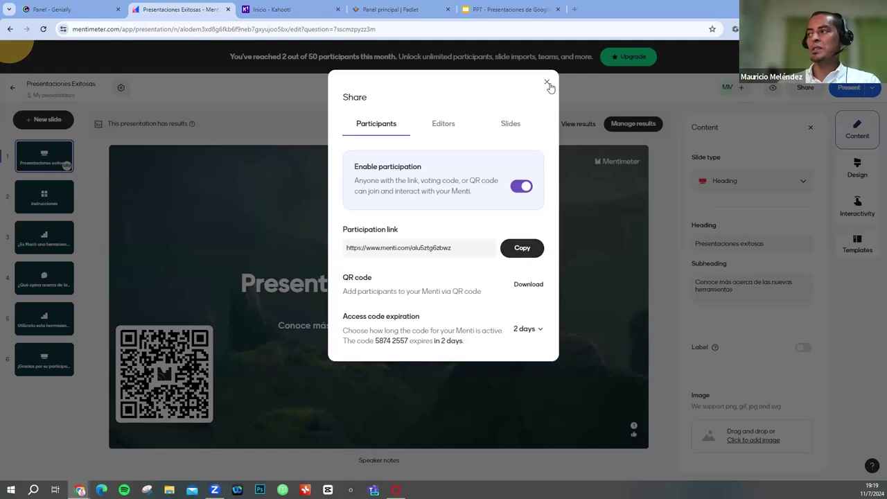
{"action": "left_click", "coordinate": [549, 84]}
Start presenting from the title slide and advance to the "¿Es Menti una herramienta..." question, hiding the QR code on both slides
{"action": "left_click", "coordinate": [839, 89]}
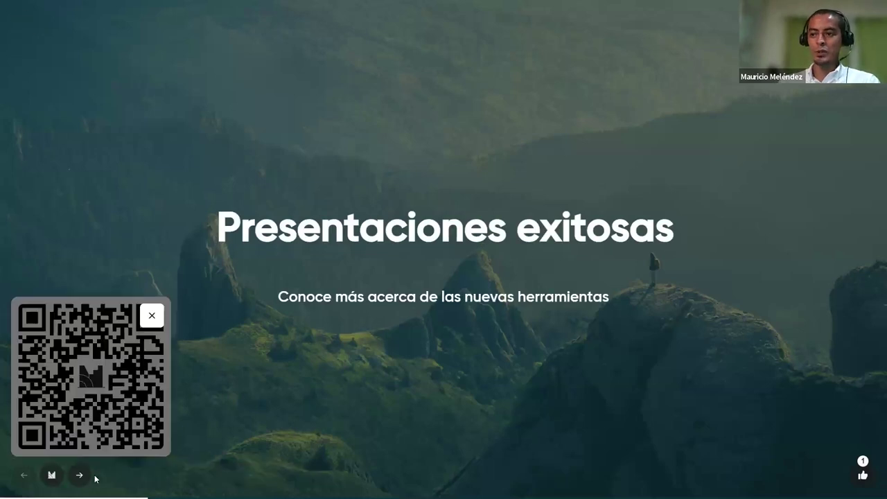
{"action": "left_click", "coordinate": [152, 316]}
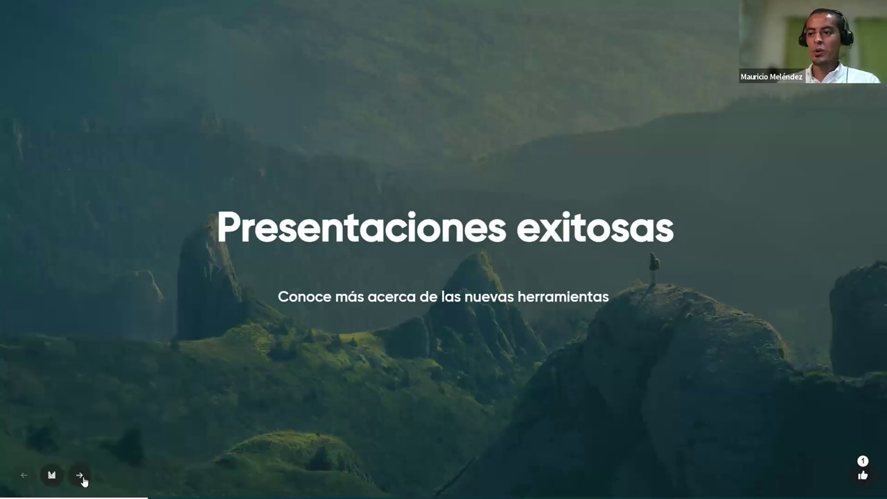
{"action": "left_click", "coordinate": [79, 474]}
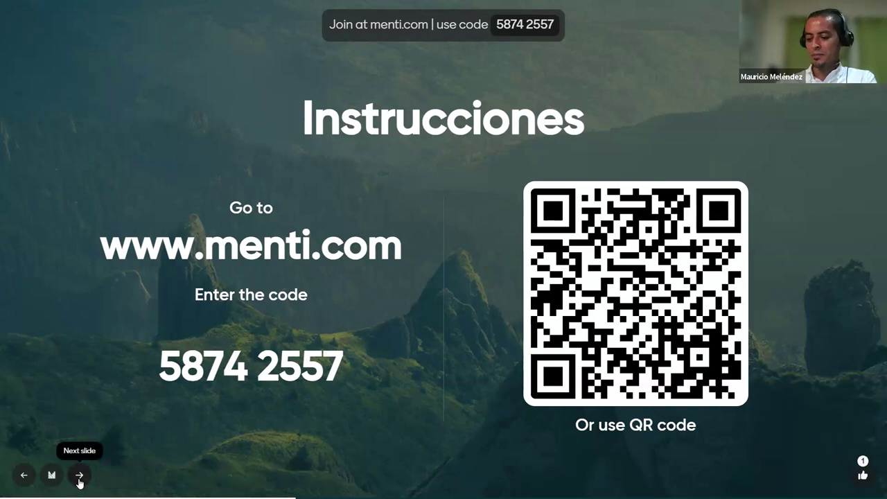
{"action": "left_click", "coordinate": [79, 477]}
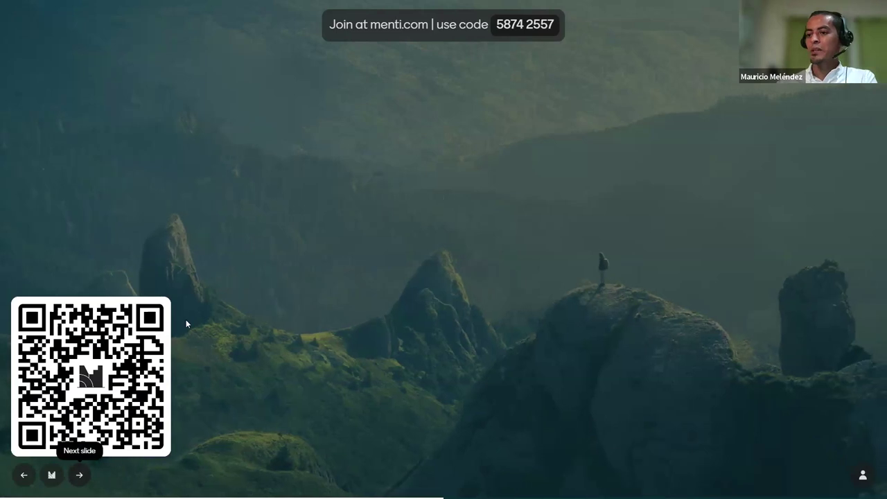
{"action": "mouse_move", "coordinate": [110, 346]}
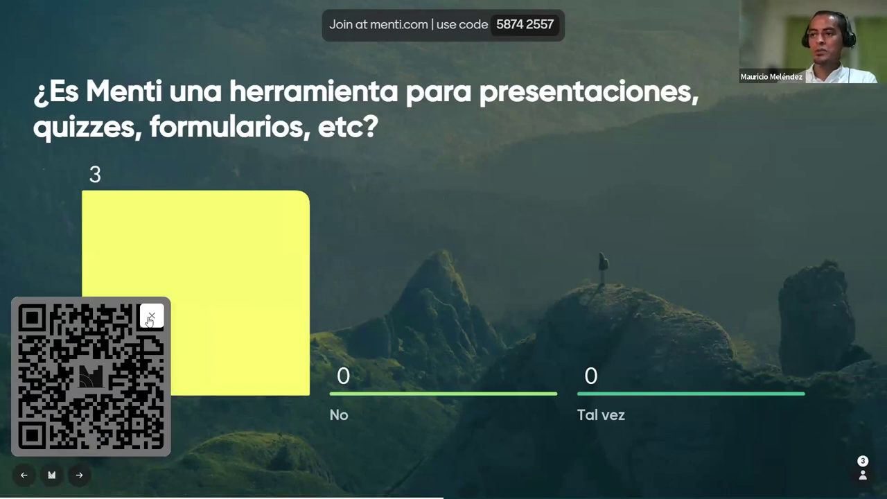
{"action": "left_click", "coordinate": [153, 320]}
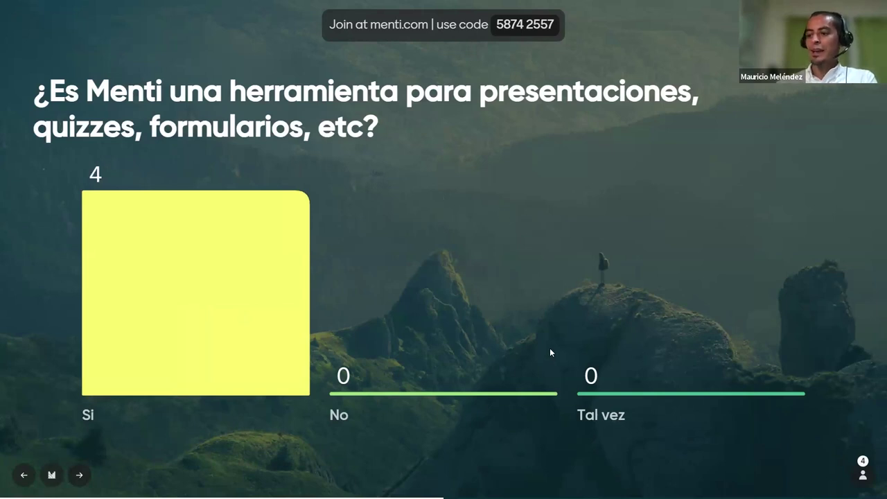
Advance through the open-response question, the "Utilizaría esta herrmaienta para..." question and the closing slide to the end of the presentation
{"action": "left_click", "coordinate": [80, 476]}
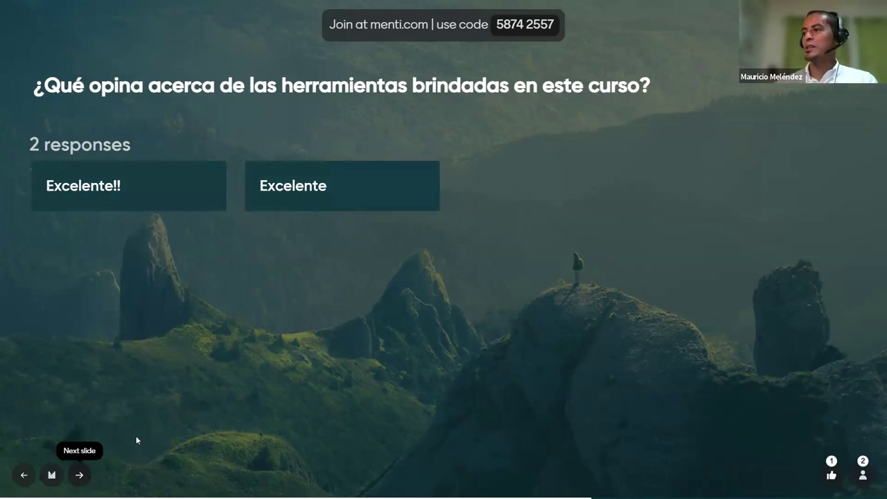
{"action": "left_click", "coordinate": [81, 475]}
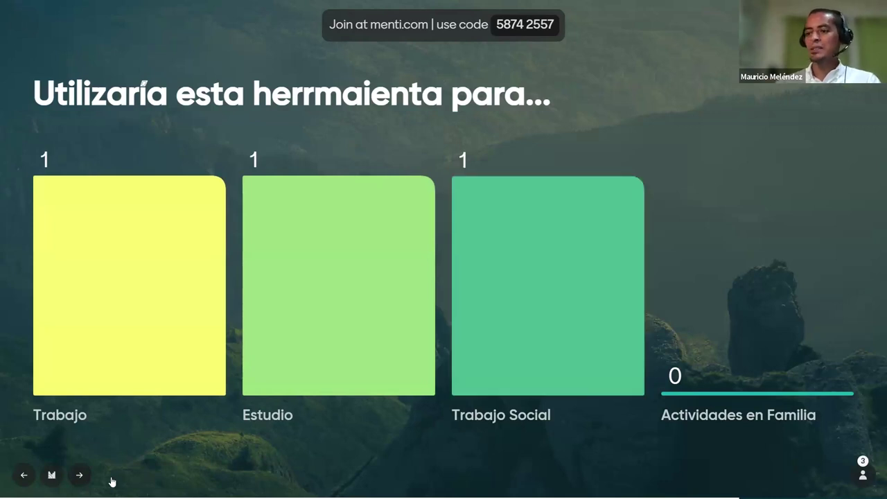
{"action": "mouse_move", "coordinate": [75, 474]}
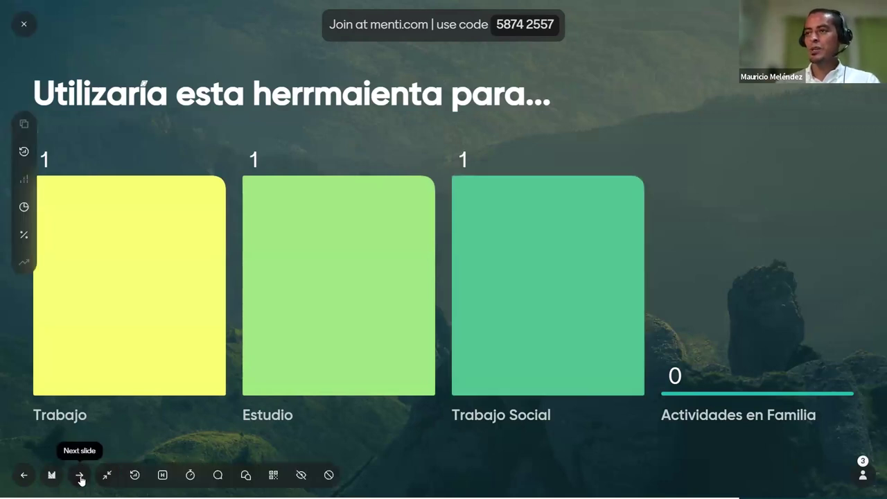
{"action": "key", "text": "Right"}
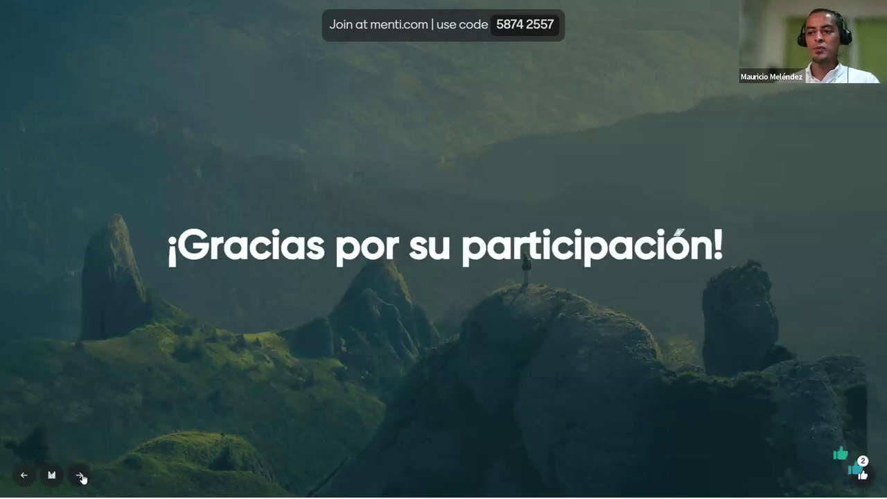
{"action": "key", "text": "Right"}
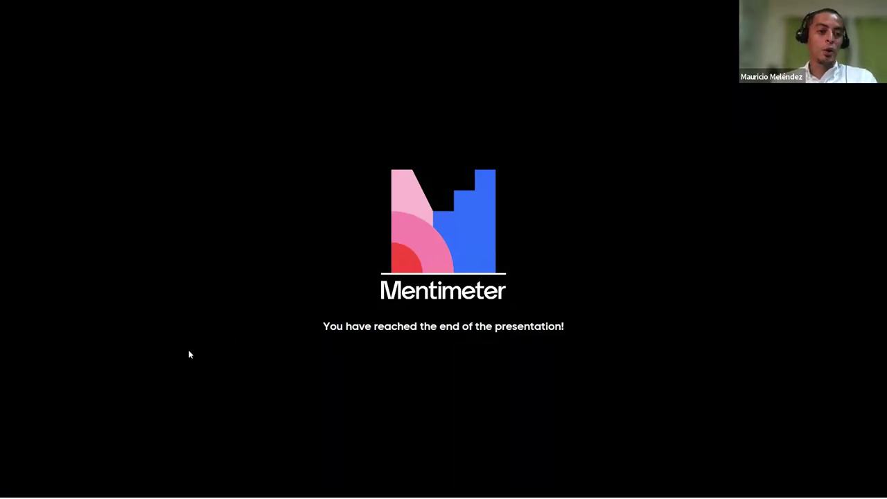
Exit presentation mode back to the slide editor and dismiss the feedback survey
{"action": "key", "text": "Escape"}
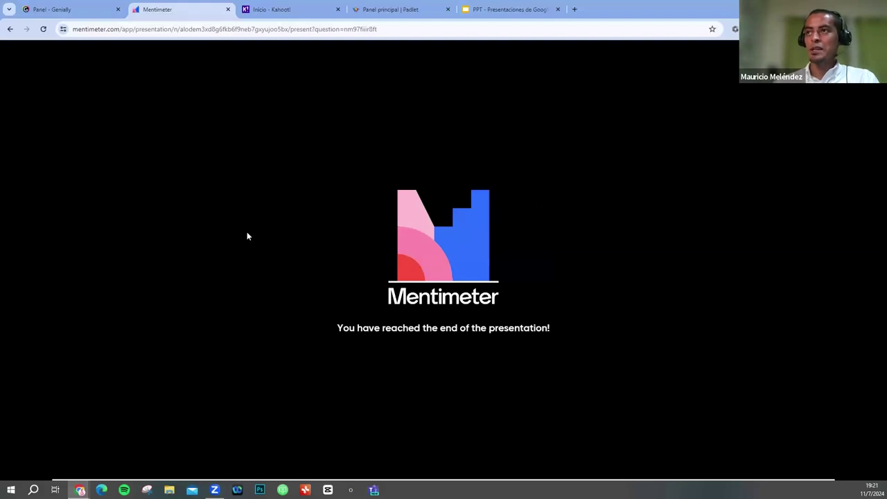
{"action": "key", "text": "Escape"}
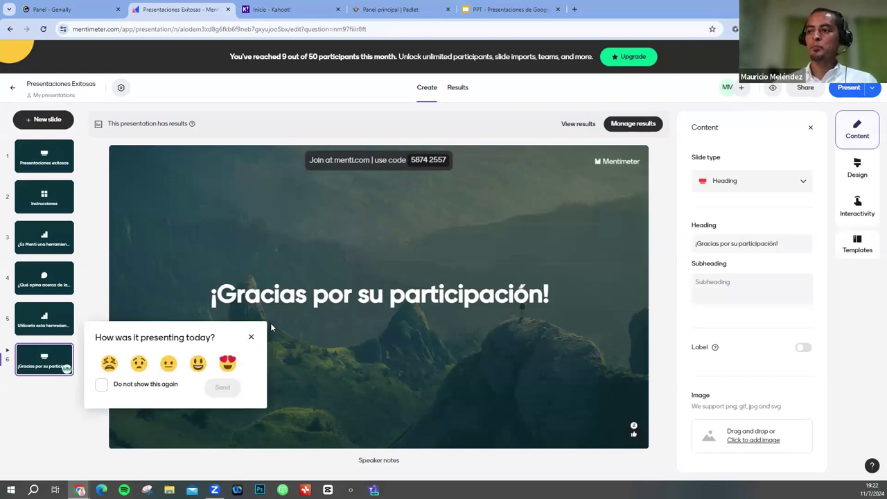
{"action": "left_click", "coordinate": [252, 340]}
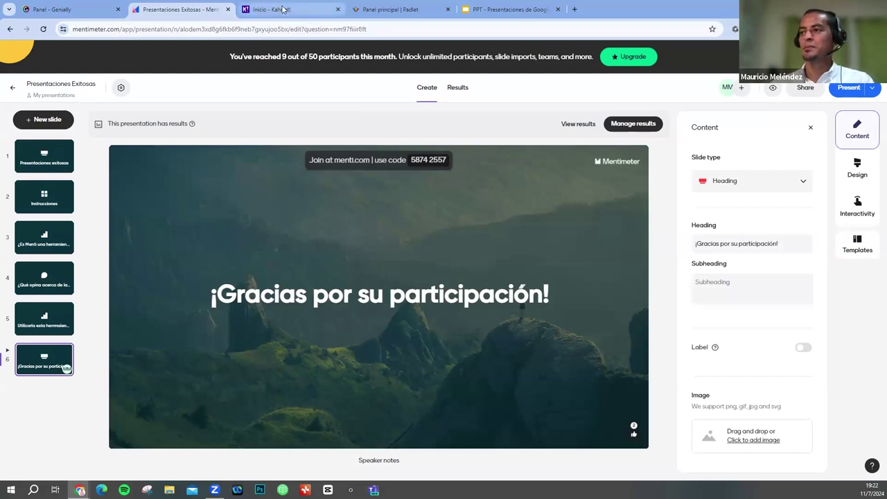
Switch to the Kahoot page in the browser and load the Google homepage in its place
{"action": "mouse_move", "coordinate": [285, 16]}
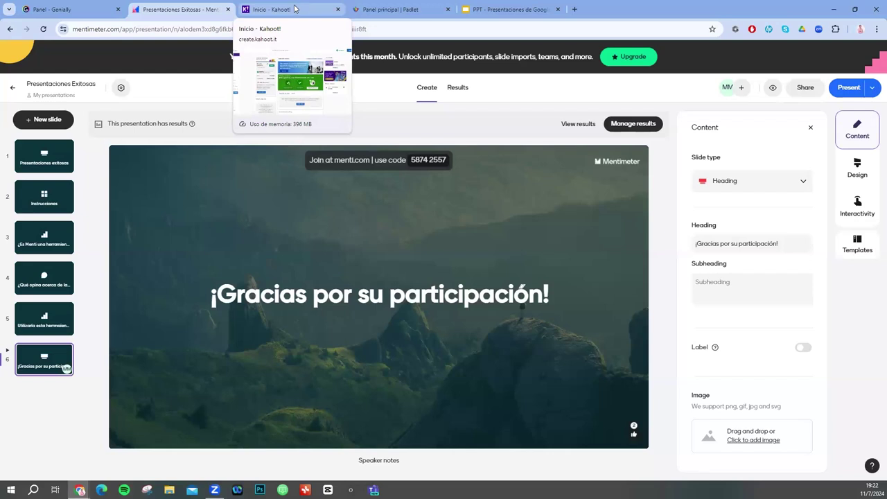
{"action": "left_click", "coordinate": [294, 9]}
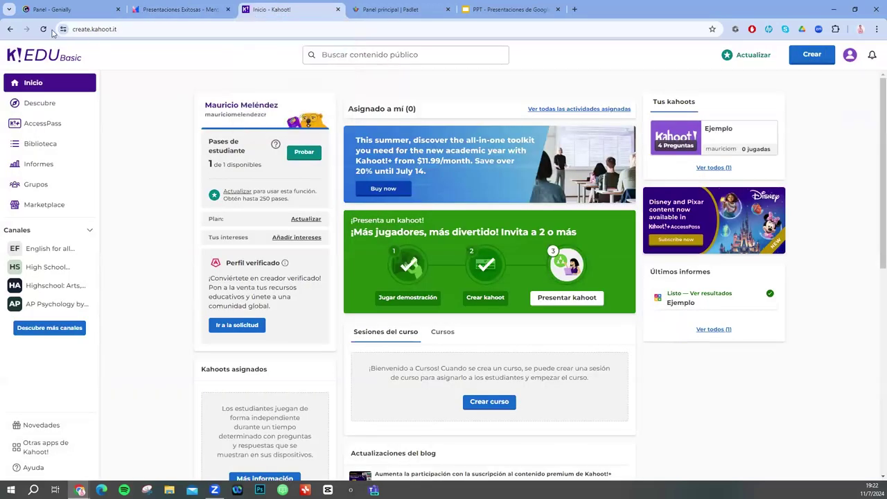
{"action": "left_click", "coordinate": [135, 39]}
{"action": "type", "text": "w"}
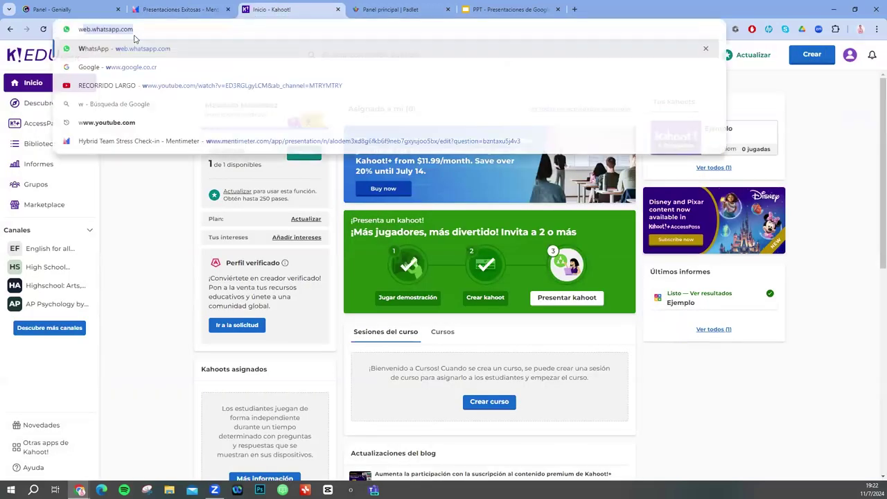
{"action": "type", "text": "ww"}
{"action": "key", "text": "Return"}
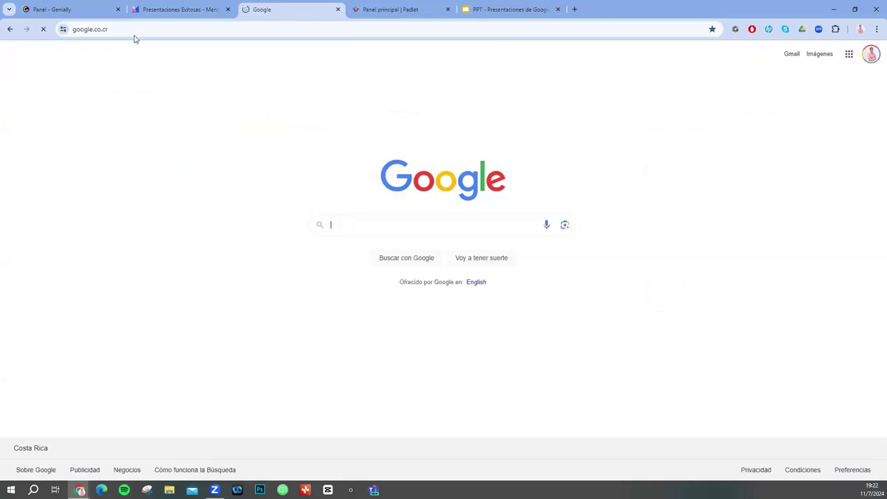
Return to Mentimeter, leave the slide editor for the home page and dismiss the participant limit notice
{"action": "left_click", "coordinate": [166, 10]}
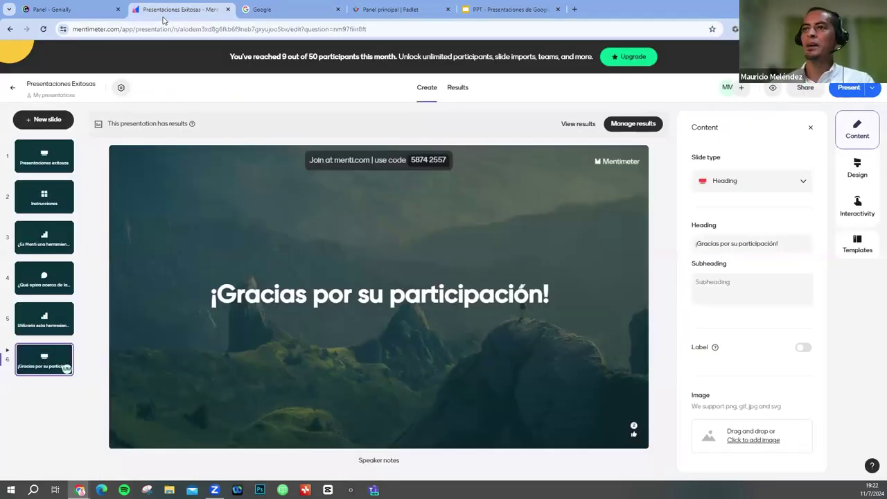
{"action": "left_click", "coordinate": [12, 87]}
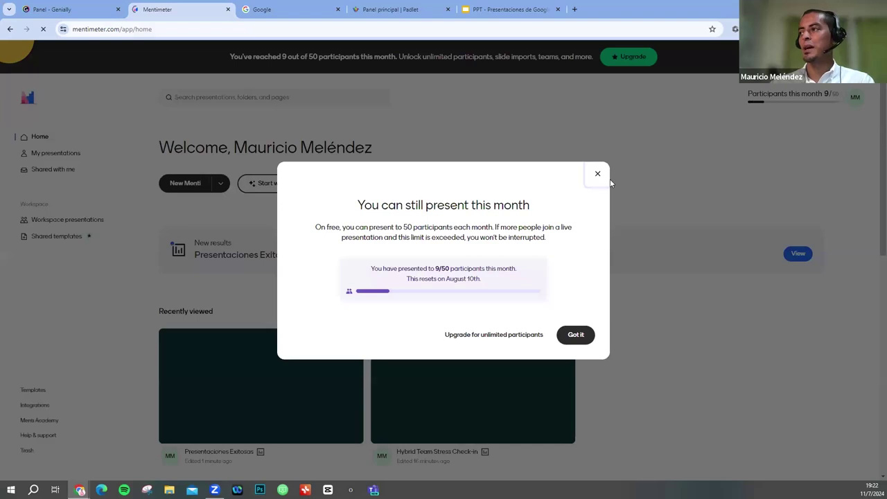
{"action": "key", "text": "Escape"}
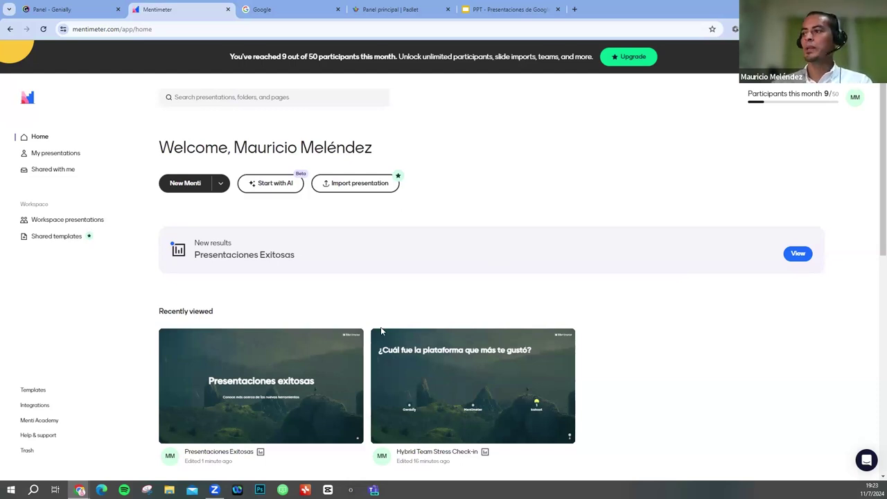
Duplicate the "Hybrid Team Stress Check-in" presentation, then open and dismiss the options of its copy
{"action": "scroll", "coordinate": [298, 224], "scroll_direction": "down", "scroll_amount": 2}
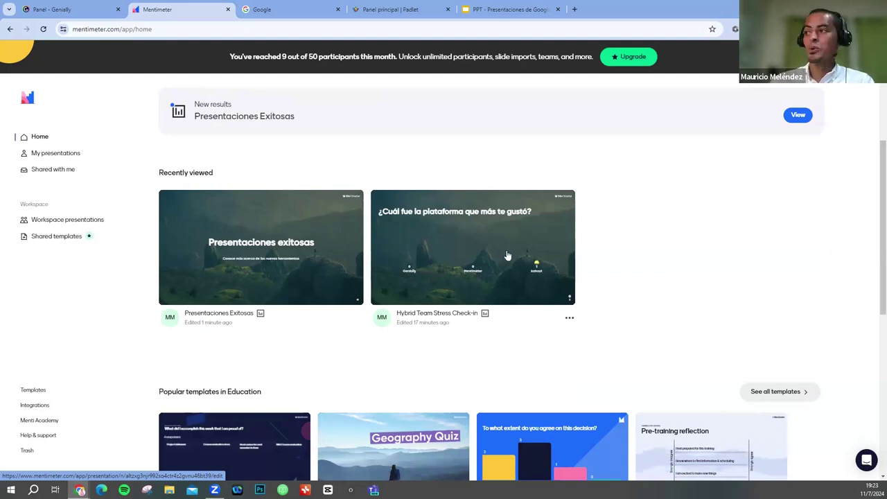
{"action": "left_click", "coordinate": [569, 317]}
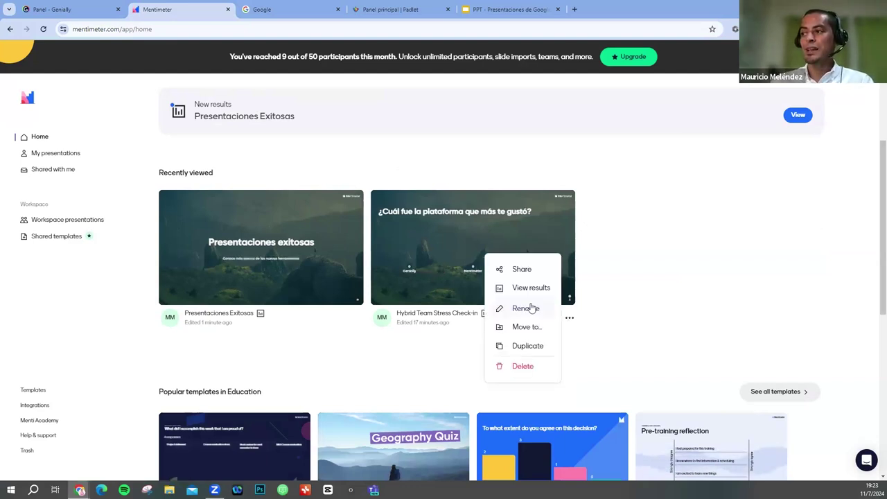
{"action": "left_click", "coordinate": [510, 346]}
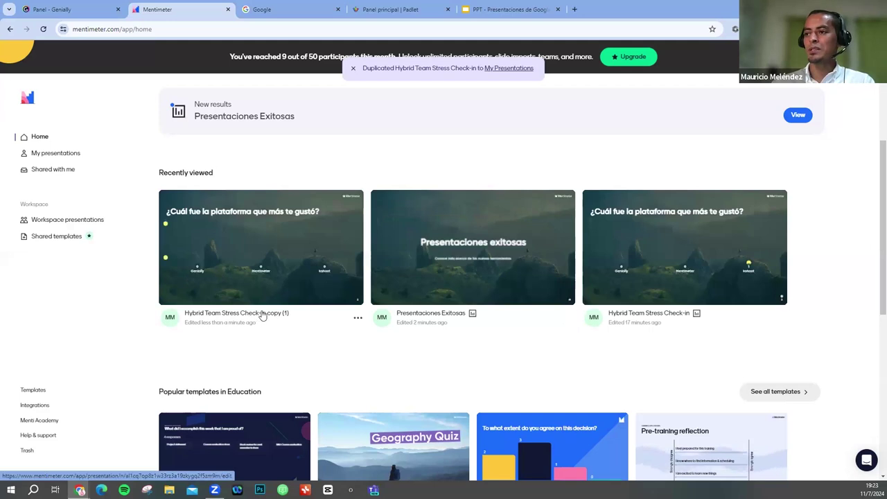
{"action": "left_click", "coordinate": [358, 318]}
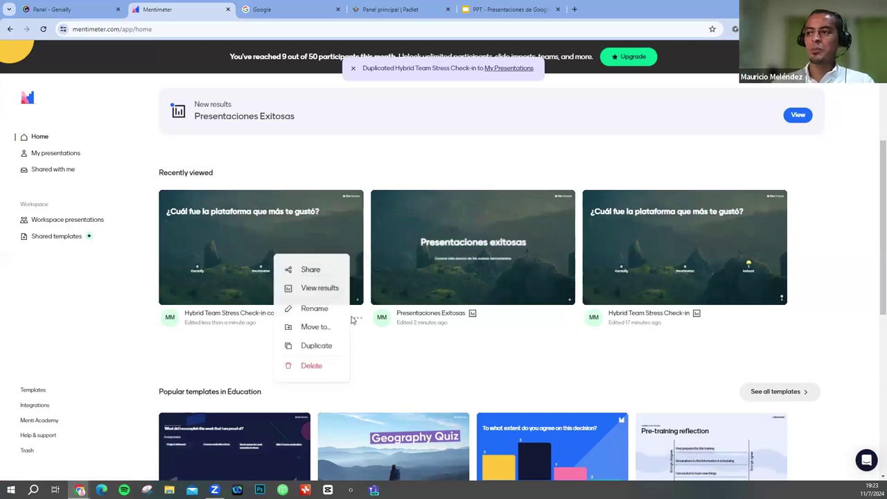
{"action": "left_click", "coordinate": [340, 150]}
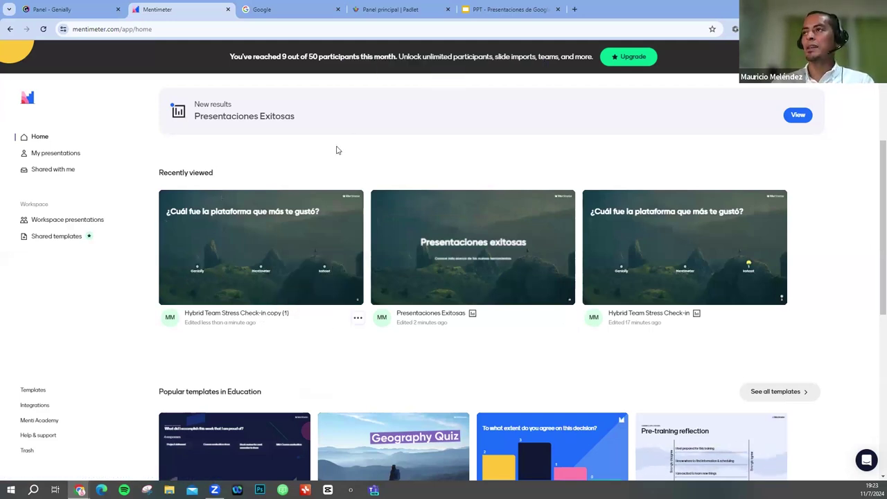
Search Google for "kahoot" and open the kahoot.com learning games site, backing out of the game PIN page
{"action": "left_click", "coordinate": [270, 9]}
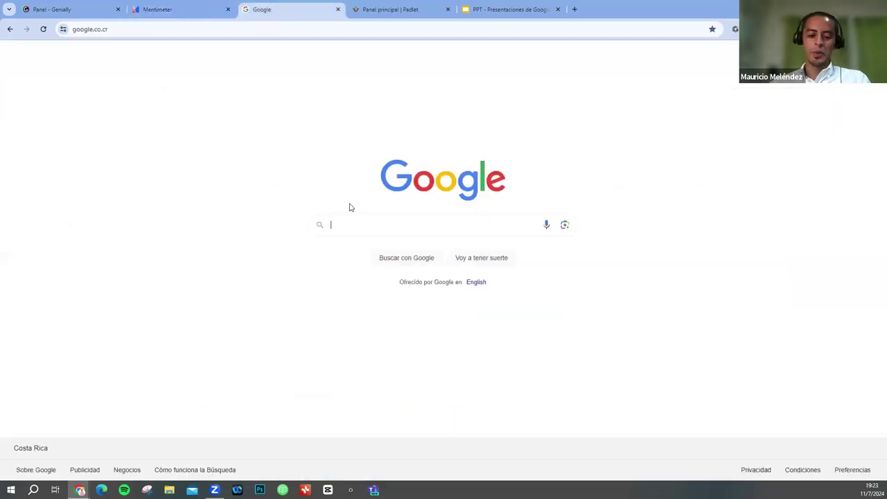
{"action": "type", "text": "kahh"}
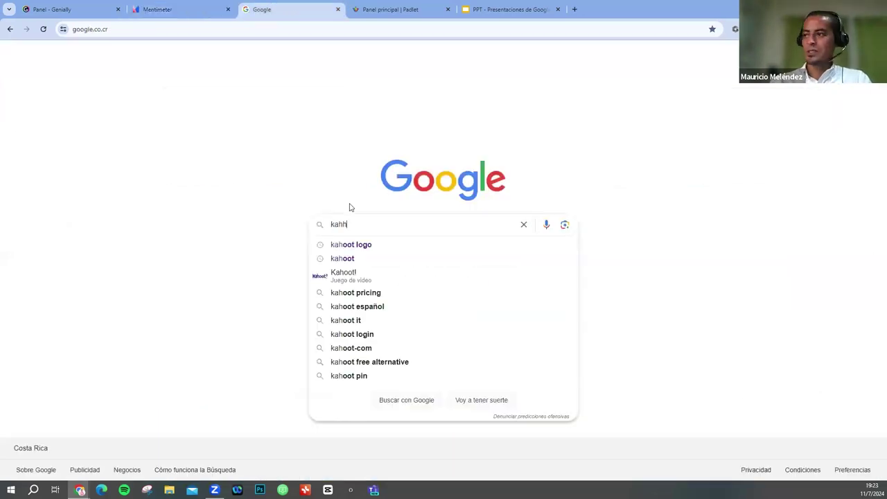
{"action": "key", "text": "BackSpace"}
{"action": "type", "text": "oot"}
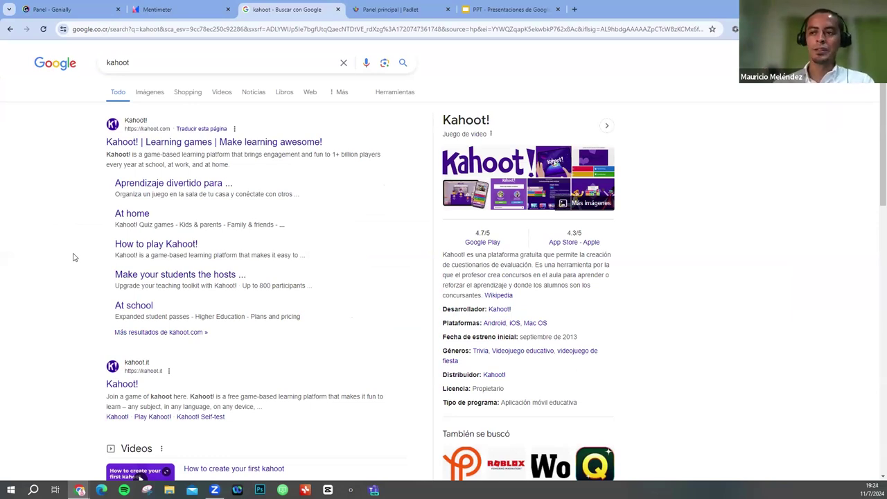
{"action": "left_click", "coordinate": [122, 386]}
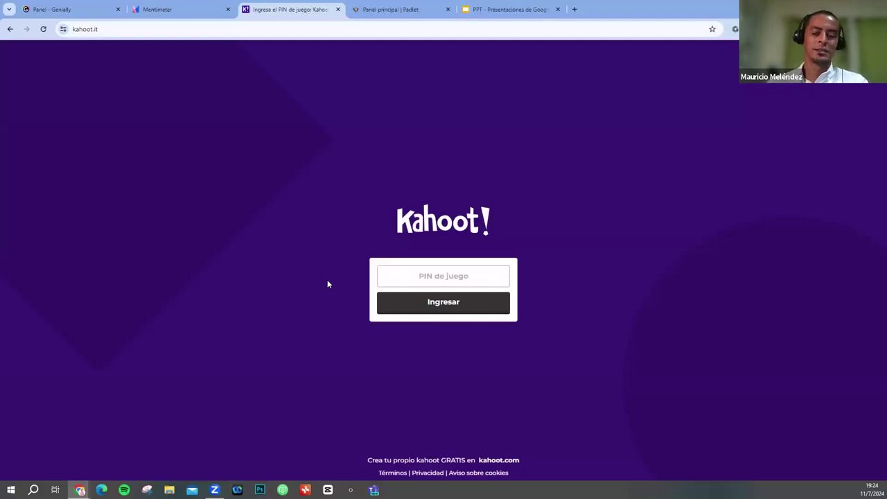
{"action": "left_click", "coordinate": [10, 29]}
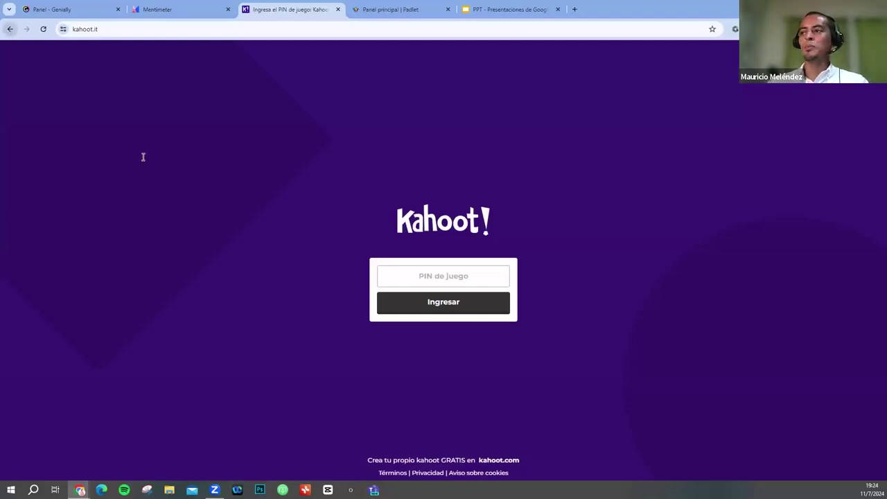
{"action": "left_click", "coordinate": [154, 142]}
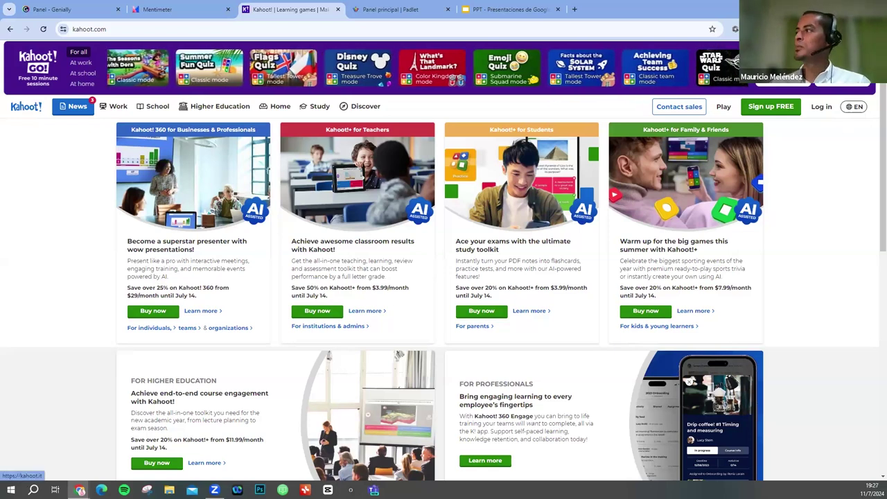
Switch the Kahoot! site to Spanish and log in with the Google account
{"action": "left_click", "coordinate": [854, 107]}
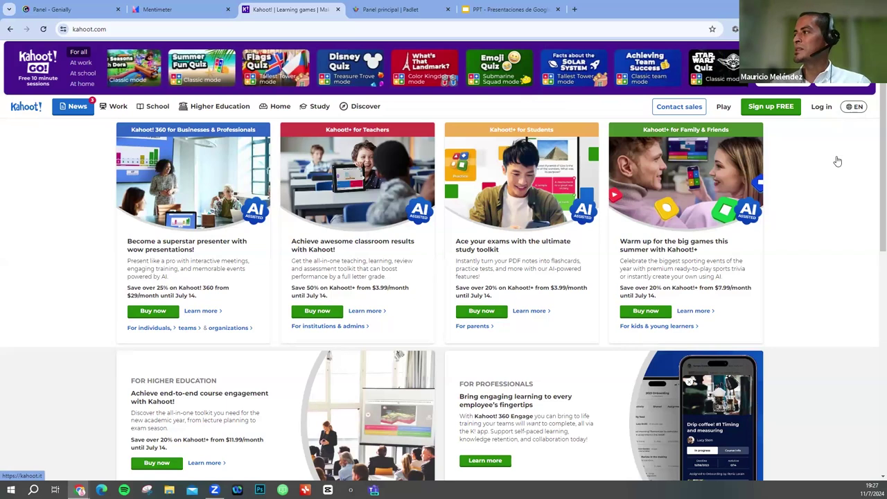
{"action": "left_click", "coordinate": [816, 139]}
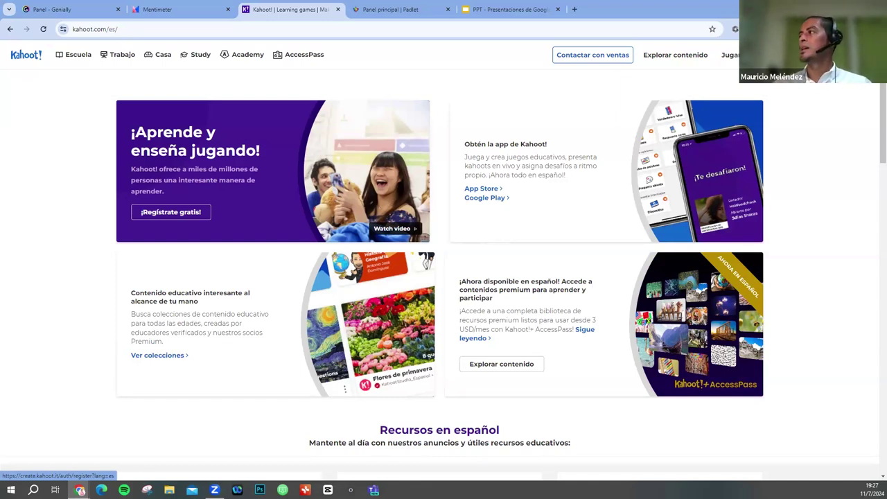
{"action": "left_click", "coordinate": [839, 54]}
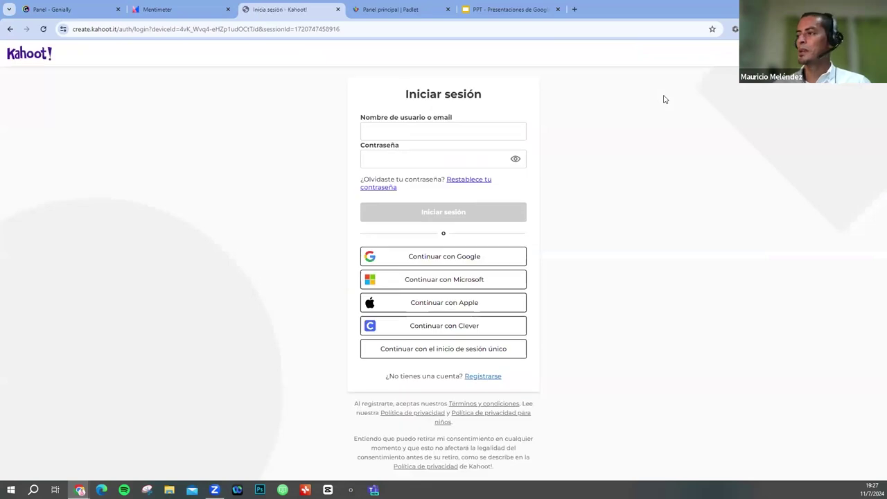
{"action": "left_click", "coordinate": [447, 257]}
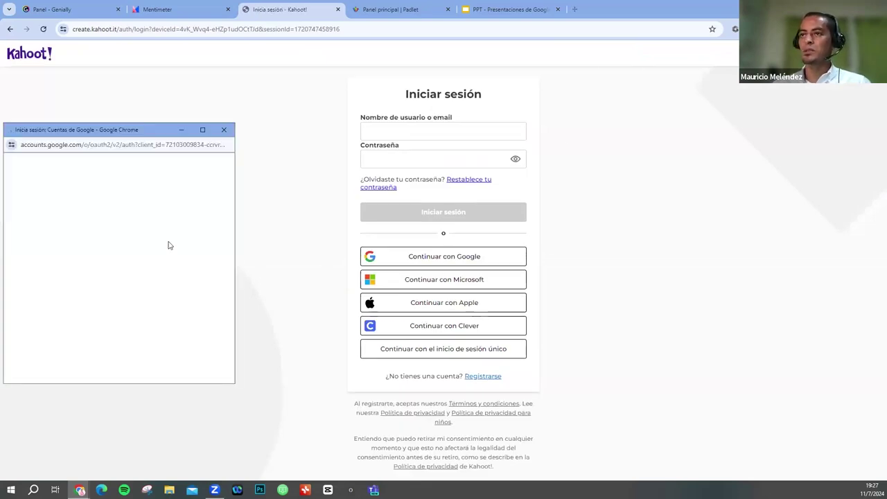
{"action": "left_click", "coordinate": [57, 296]}
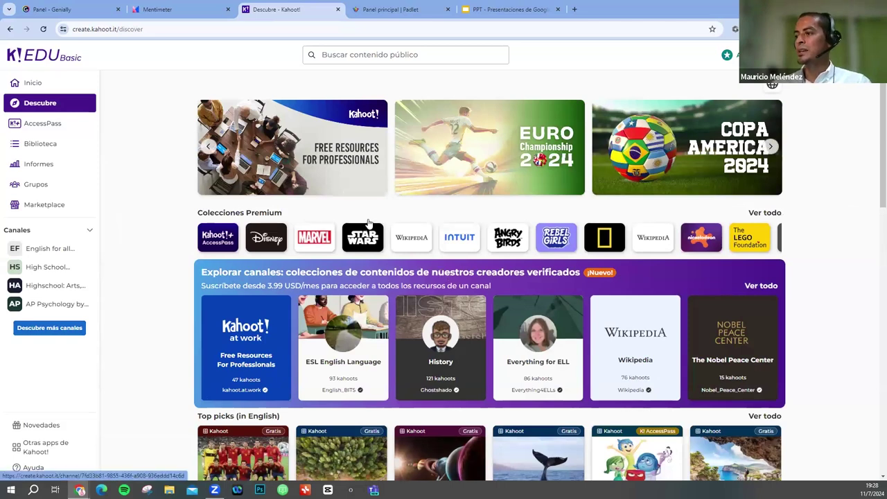
Look through the collections, channels and premium courses on the Descubre page and open the Inicio page
{"action": "scroll", "coordinate": [369, 222], "scroll_direction": "down", "scroll_amount": 3}
{"action": "scroll", "coordinate": [369, 221], "scroll_direction": "down", "scroll_amount": 3}
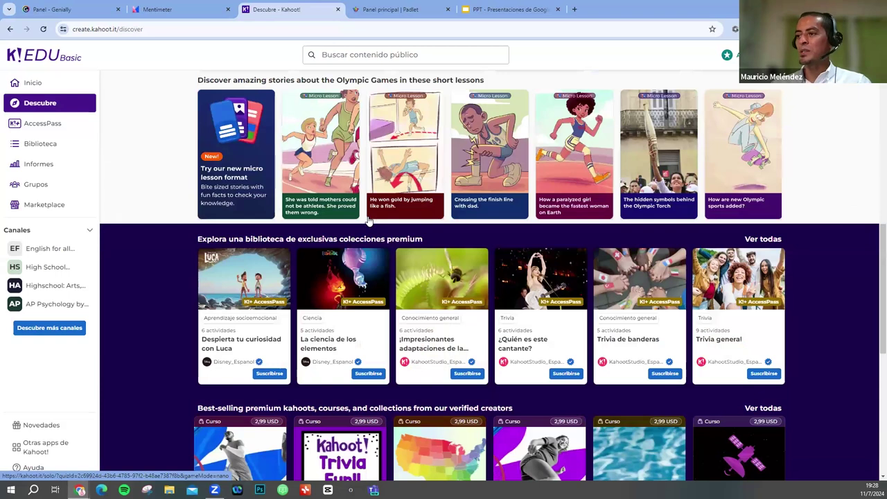
{"action": "scroll", "coordinate": [369, 221], "scroll_direction": "down", "scroll_amount": 3}
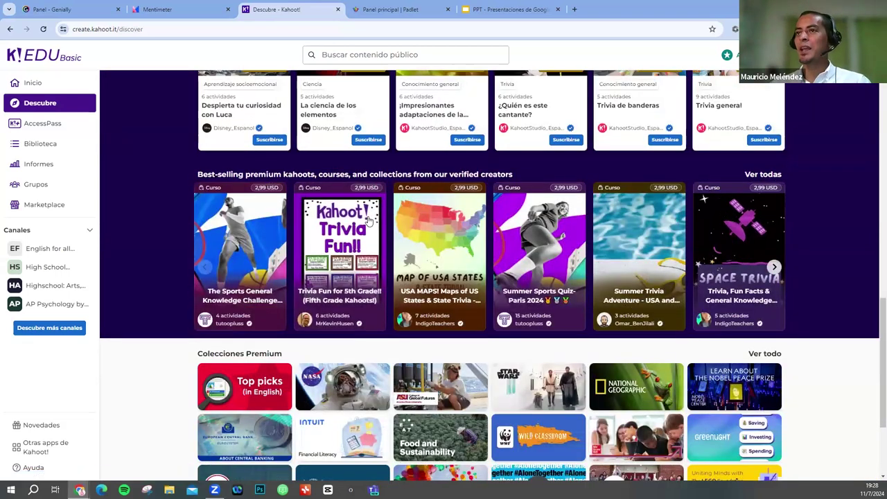
{"action": "scroll", "coordinate": [369, 221], "scroll_direction": "down", "scroll_amount": 2}
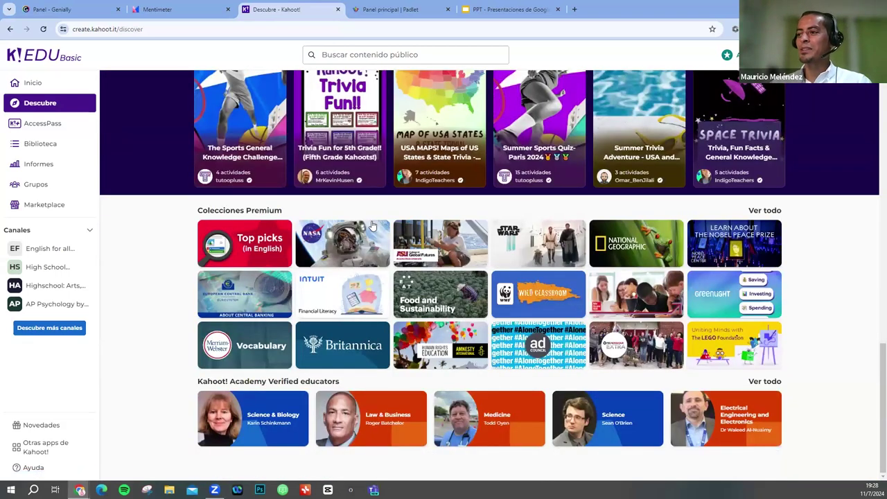
{"action": "scroll", "coordinate": [367, 236], "scroll_direction": "up", "scroll_amount": 3}
{"action": "scroll", "coordinate": [369, 238], "scroll_direction": "up", "scroll_amount": 5}
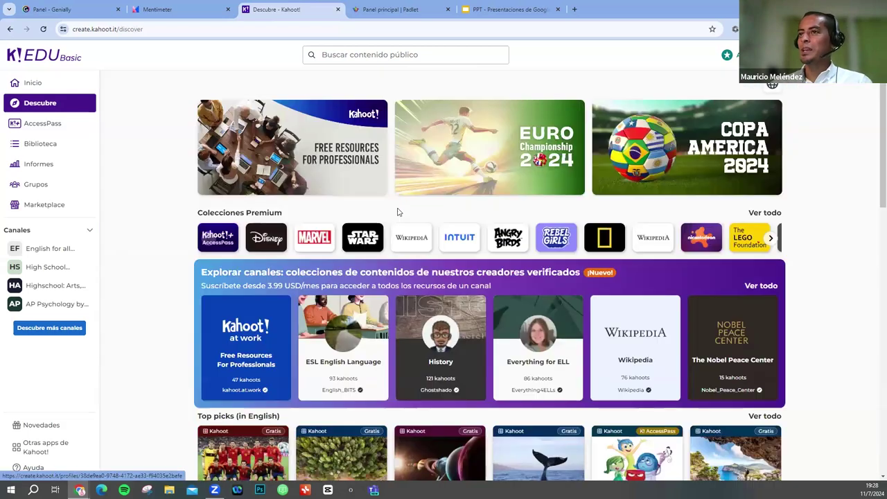
{"action": "left_click", "coordinate": [25, 84]}
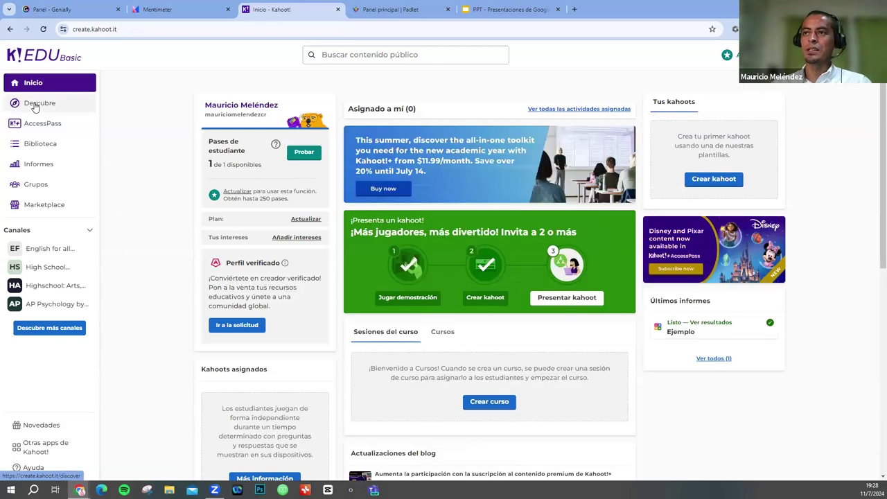
Start a new kahoot from the Biblioteca and close the creation options to work on the empty quiz question
{"action": "left_click", "coordinate": [33, 154]}
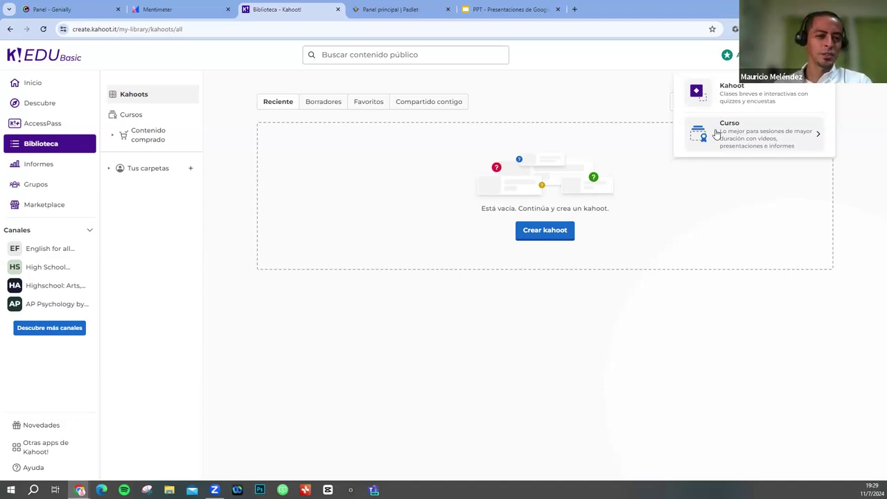
{"action": "left_click", "coordinate": [732, 94]}
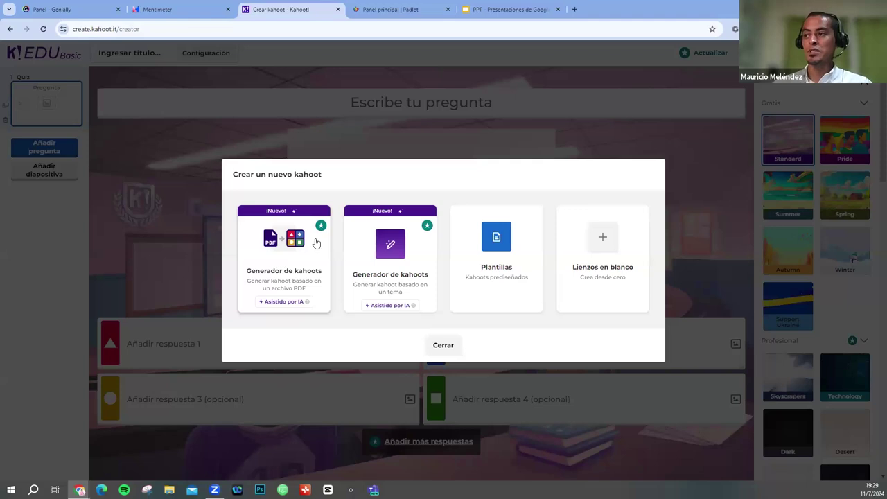
{"action": "mouse_move", "coordinate": [321, 229]}
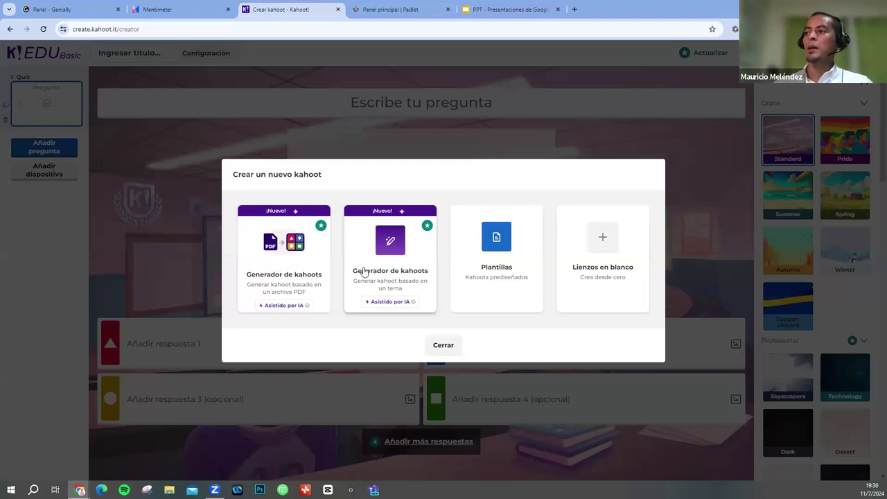
{"action": "left_click", "coordinate": [444, 345]}
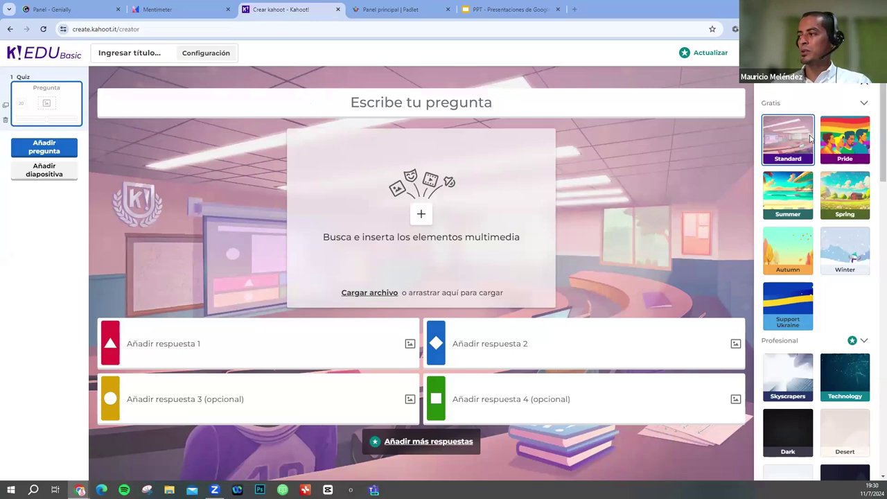
Try the free Pride, Spring, Summer, Autumn and Winter themes on the kahoot
{"action": "scroll", "coordinate": [808, 343], "scroll_direction": "down", "scroll_amount": 2}
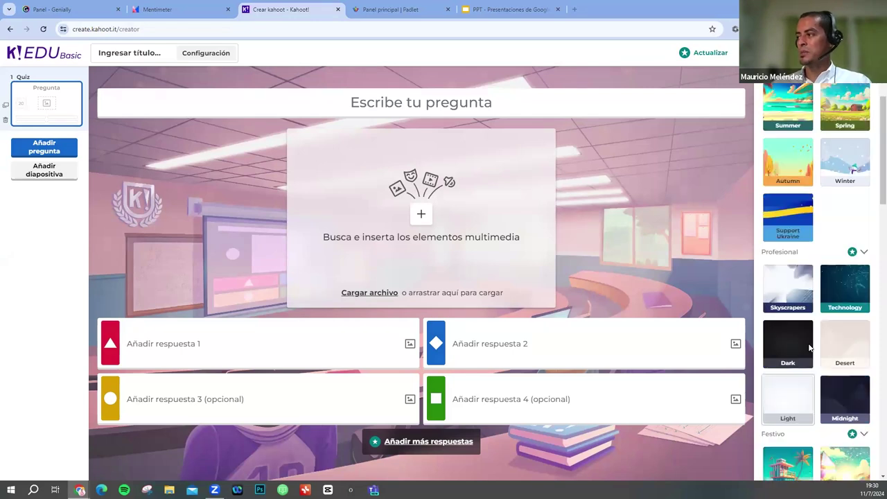
{"action": "scroll", "coordinate": [807, 299], "scroll_direction": "up", "scroll_amount": 2}
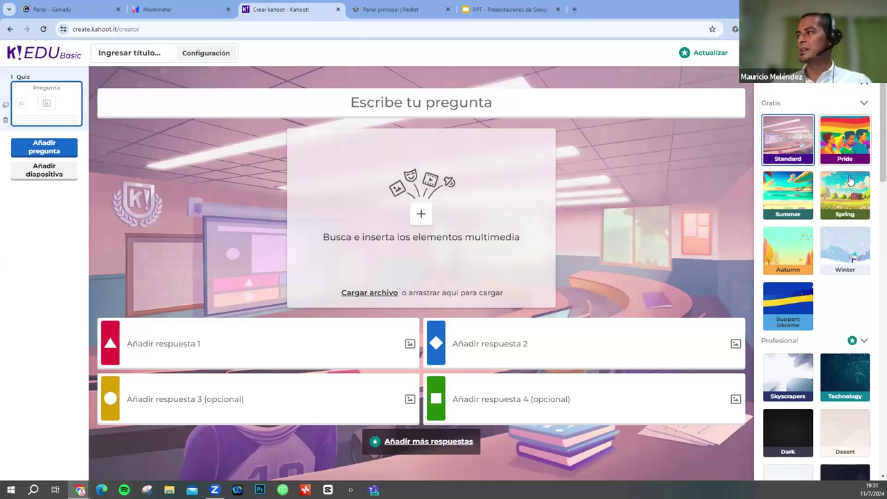
{"action": "left_click", "coordinate": [847, 139]}
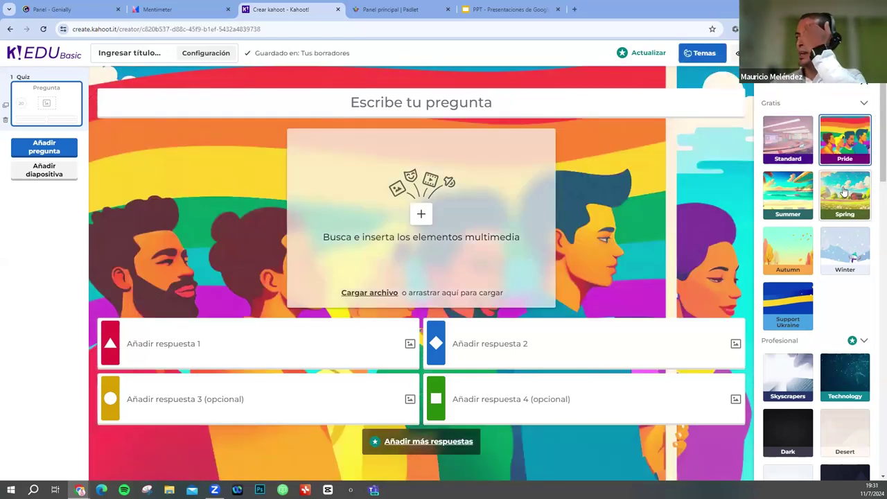
{"action": "left_click", "coordinate": [845, 192]}
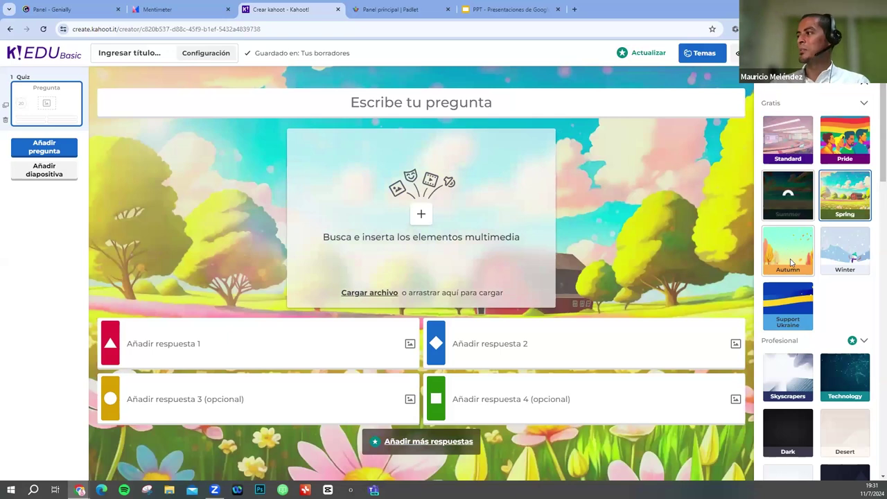
{"action": "left_click", "coordinate": [792, 261]}
{"action": "left_click", "coordinate": [855, 257]}
Look over the Profesional and Festivo themes and set the kahoot's theme back to Standard
{"action": "scroll", "coordinate": [826, 244], "scroll_direction": "down", "scroll_amount": 2}
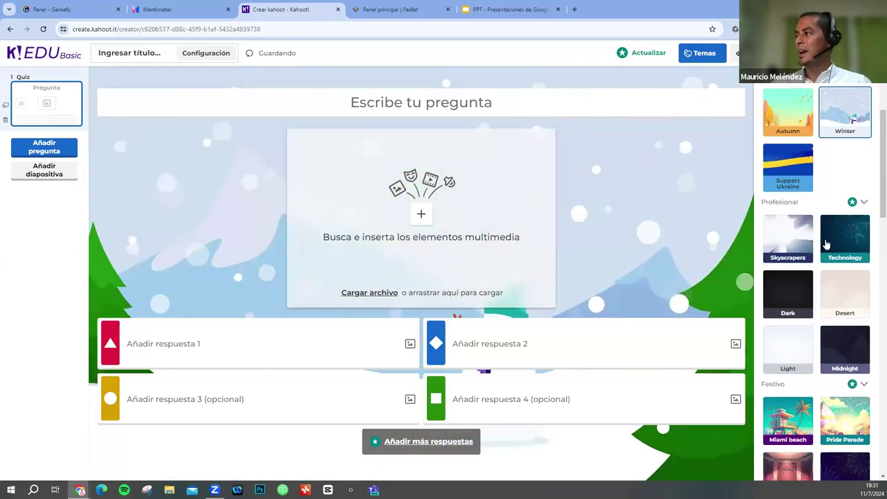
{"action": "scroll", "coordinate": [827, 244], "scroll_direction": "down", "scroll_amount": 1}
{"action": "scroll", "coordinate": [827, 250], "scroll_direction": "down", "scroll_amount": 2}
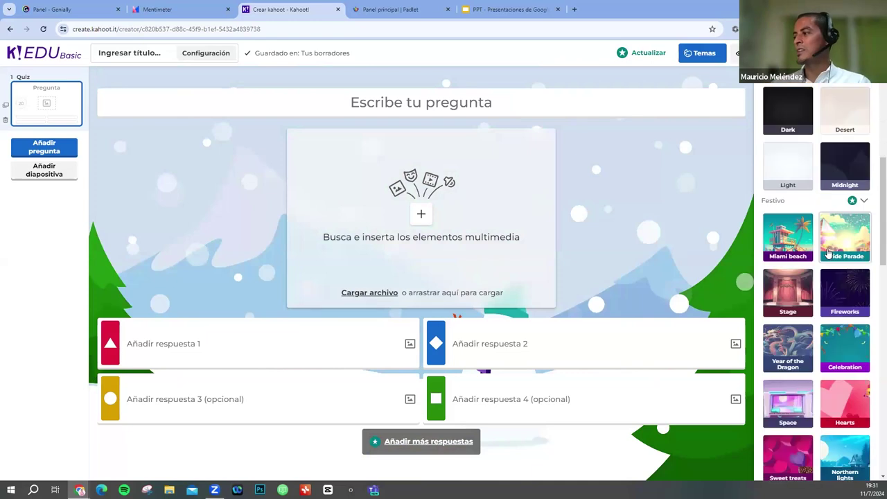
{"action": "scroll", "coordinate": [829, 253], "scroll_direction": "down", "scroll_amount": 3}
{"action": "scroll", "coordinate": [832, 254], "scroll_direction": "down", "scroll_amount": 1}
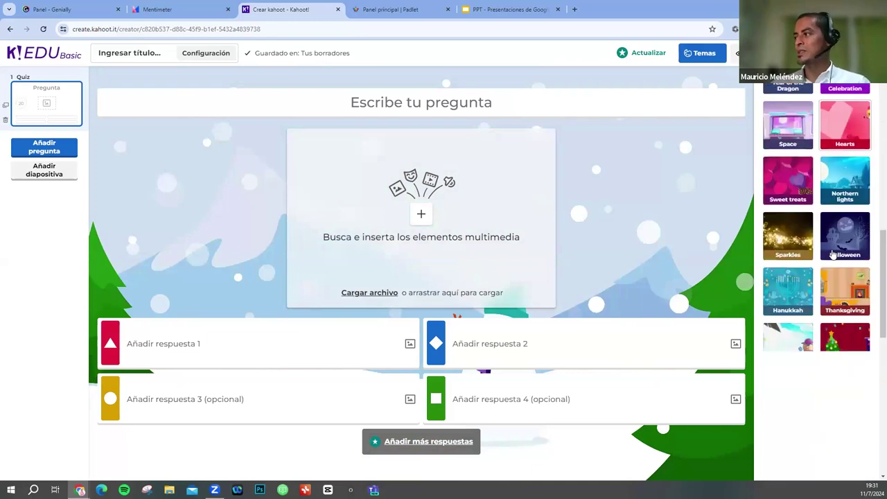
{"action": "scroll", "coordinate": [831, 254], "scroll_direction": "up", "scroll_amount": 2}
{"action": "scroll", "coordinate": [828, 229], "scroll_direction": "up", "scroll_amount": 8}
{"action": "left_click", "coordinate": [789, 154]}
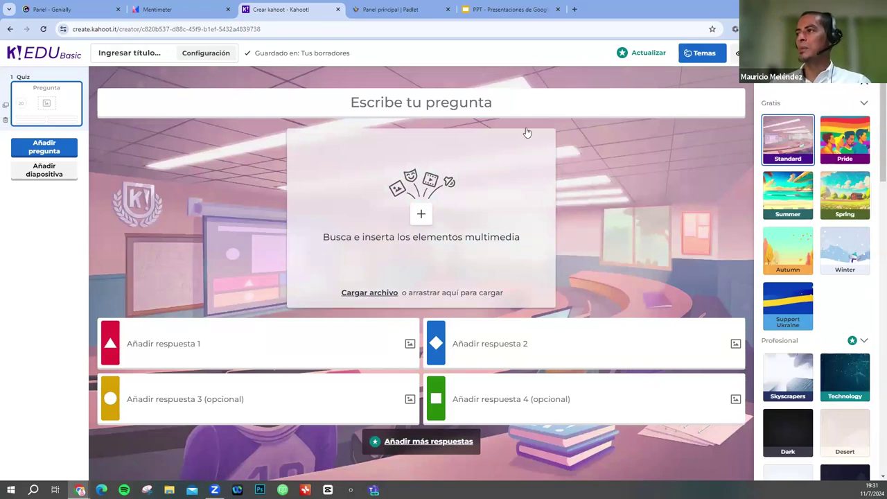
Enter "¿Es Kahoot una herramienta de repaso, quizzes o dinámicas grupales?" as the first quiz question
{"action": "left_click", "coordinate": [430, 109]}
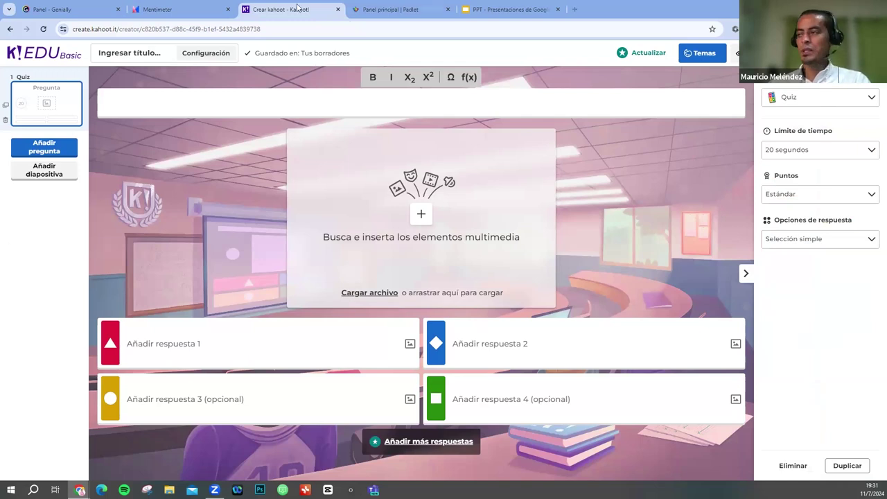
{"action": "left_click", "coordinate": [441, 96]}
{"action": "type", "text": "¿Es Kahoot una herramienta de repaso, quizzes o dinámicas grupales?"}
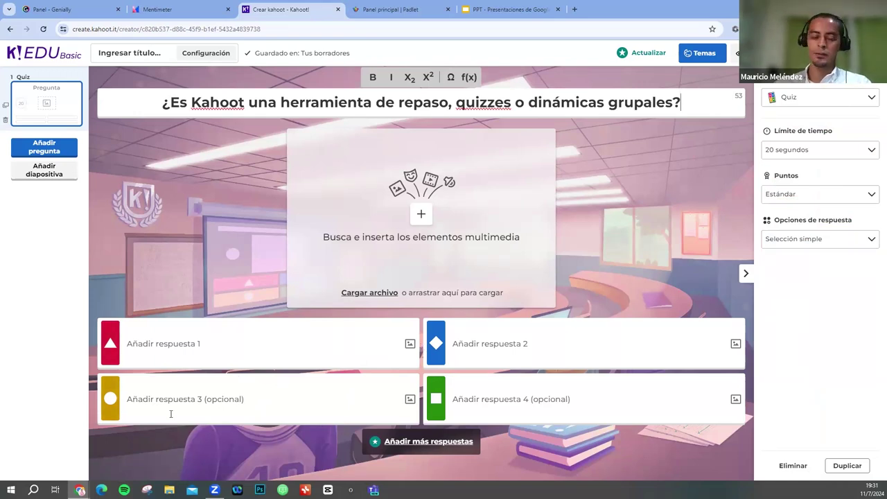
Look through the available question types and change the first question to Verdadero o falso
{"action": "left_click", "coordinate": [796, 98]}
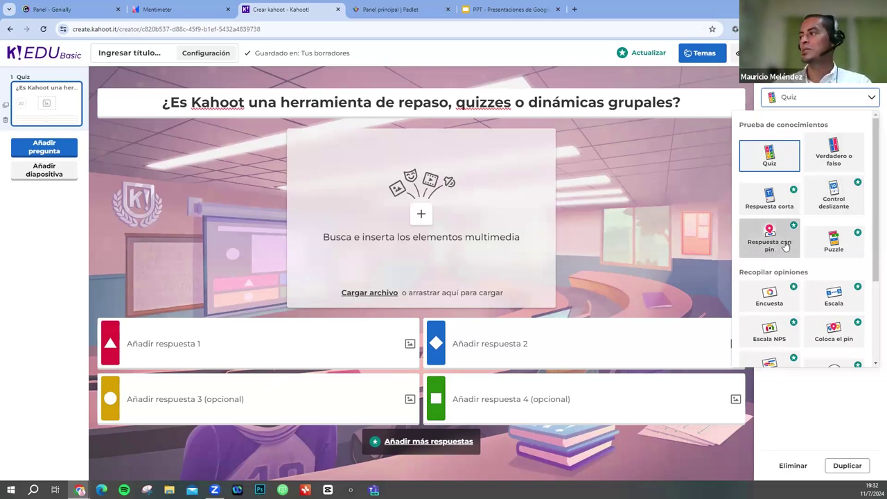
{"action": "scroll", "coordinate": [817, 204], "scroll_direction": "down", "scroll_amount": 1}
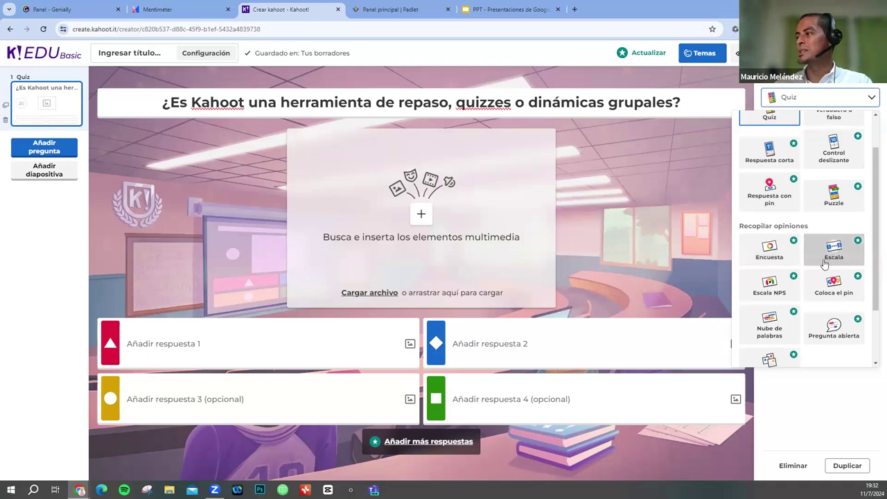
{"action": "scroll", "coordinate": [824, 269], "scroll_direction": "down", "scroll_amount": 2}
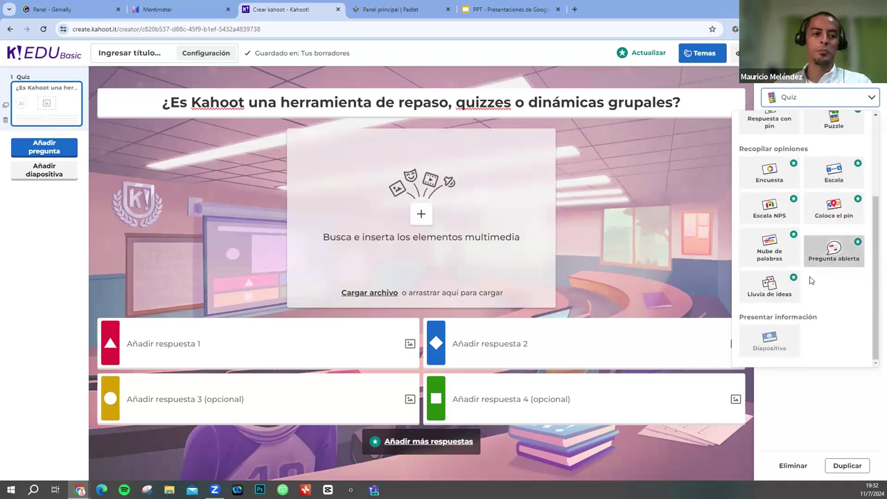
{"action": "scroll", "coordinate": [812, 280], "scroll_direction": "up", "scroll_amount": 3}
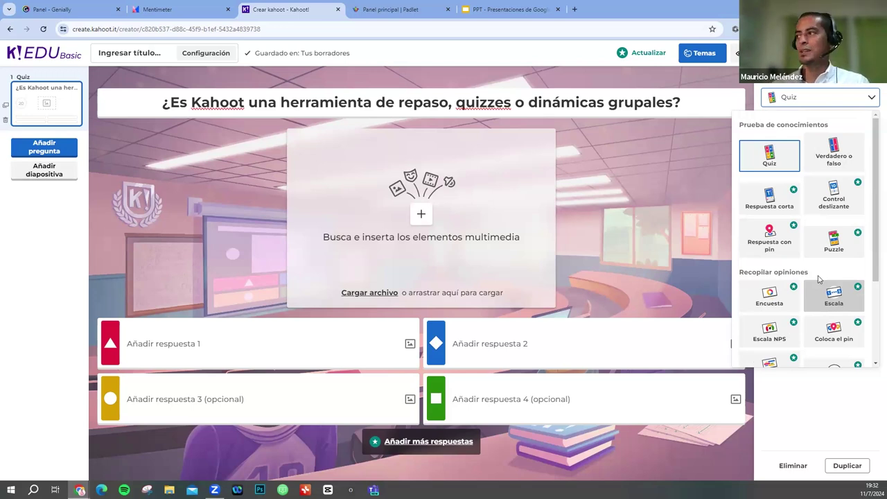
{"action": "left_click", "coordinate": [837, 153]}
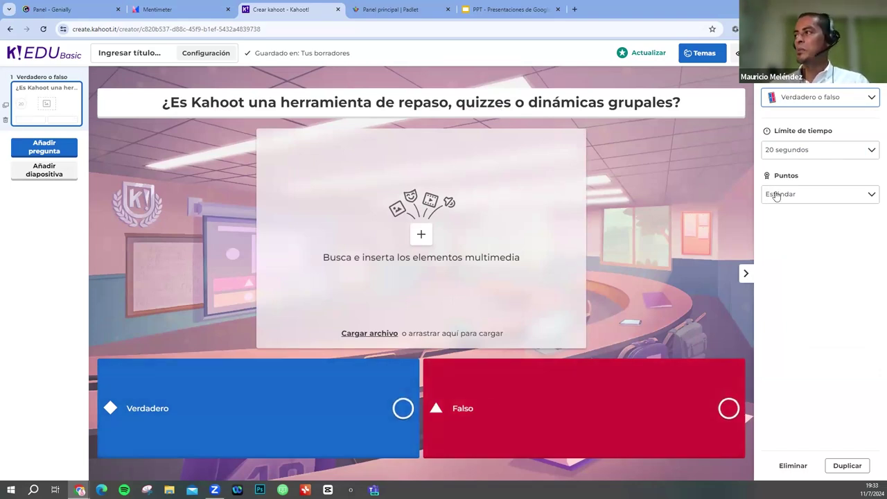
Try time limits of 10 and 5 seconds on the true-or-false question and set it back to 20 seconds
{"action": "left_click", "coordinate": [804, 152]}
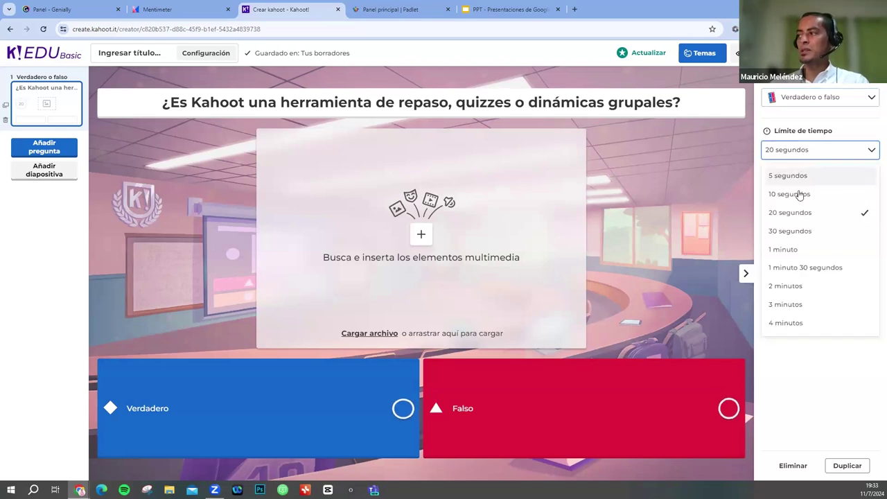
{"action": "left_click", "coordinate": [790, 194]}
{"action": "left_click", "coordinate": [800, 152]}
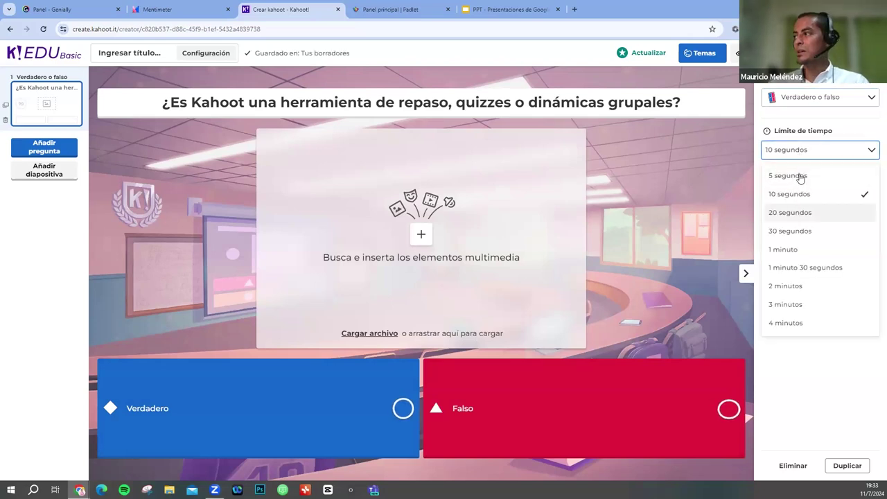
{"action": "left_click", "coordinate": [800, 178]}
{"action": "left_click", "coordinate": [807, 155]}
{"action": "left_click", "coordinate": [807, 196]}
{"action": "left_click", "coordinate": [808, 158]}
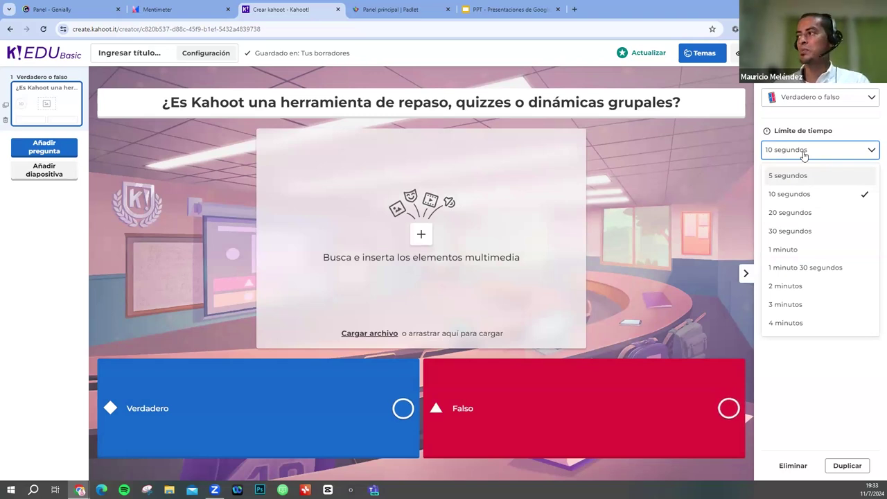
{"action": "left_click", "coordinate": [808, 213]}
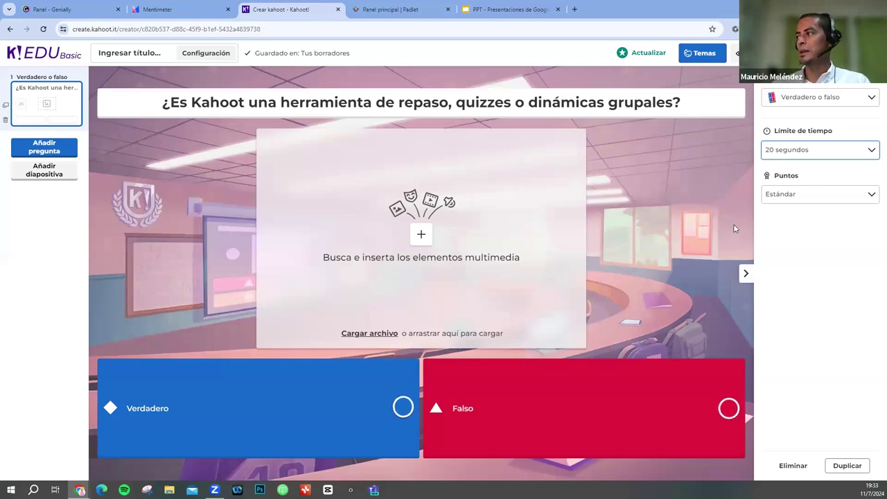
Look over the Puntos options for the true-or-false question without changing the scoring
{"action": "left_click", "coordinate": [793, 214]}
{"action": "left_click", "coordinate": [794, 201]}
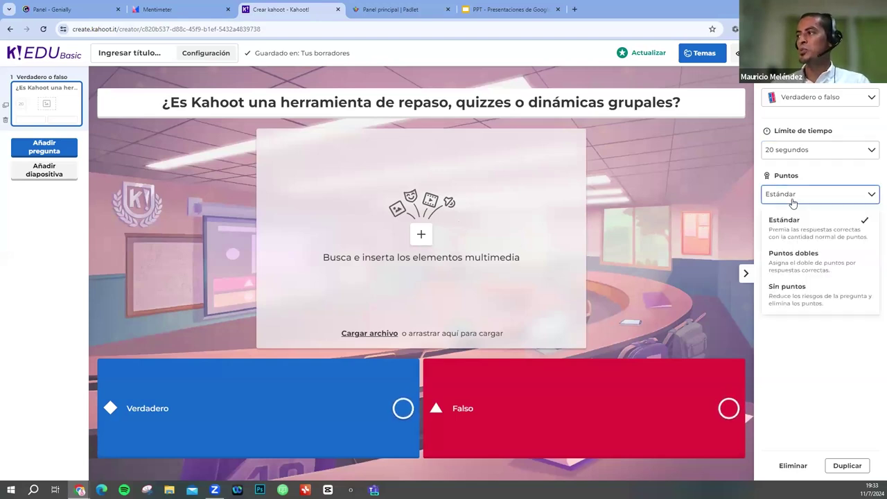
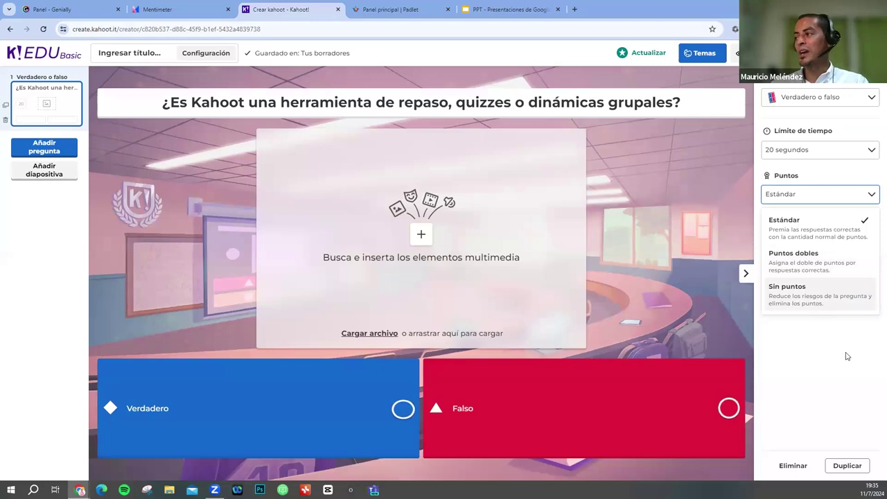
{"action": "key", "text": "Escape"}
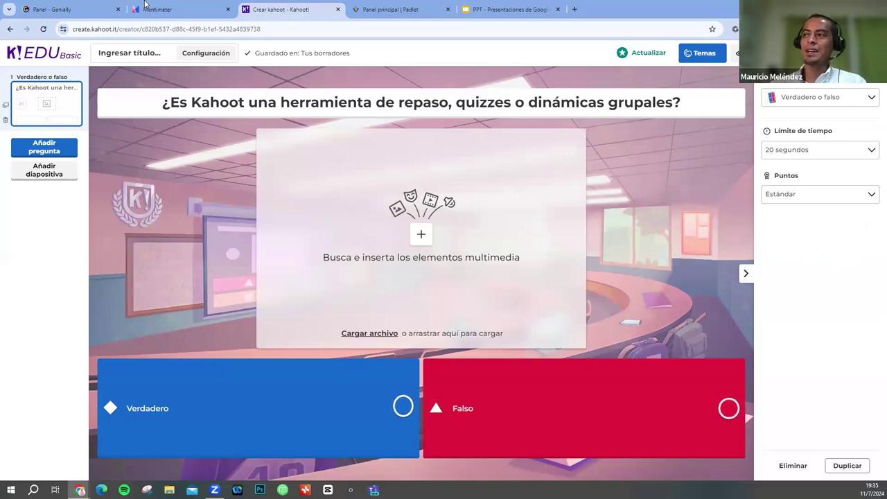
Add a second question of the Quiz type to the kahoot
{"action": "left_click", "coordinate": [40, 154]}
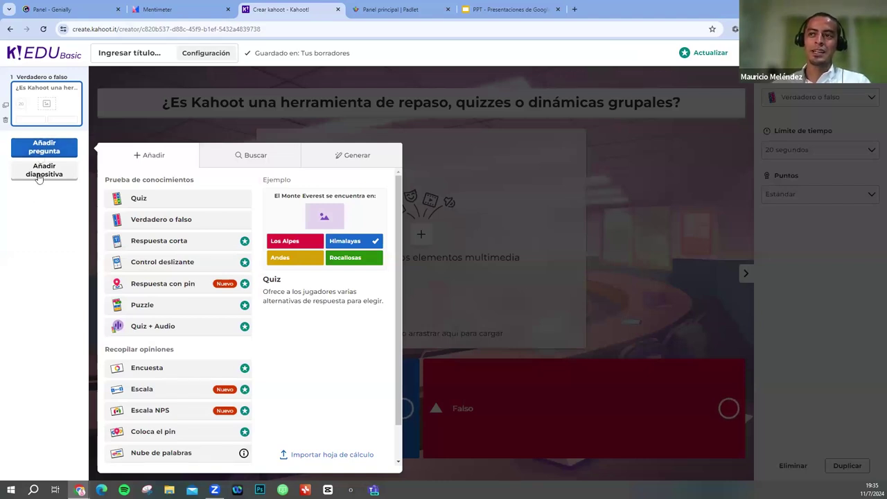
{"action": "left_click", "coordinate": [40, 151]}
{"action": "left_click", "coordinate": [40, 151]}
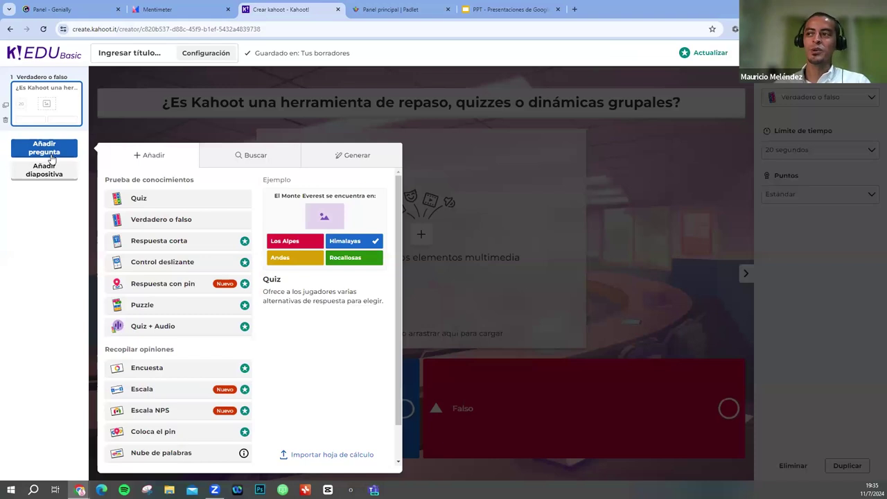
{"action": "left_click", "coordinate": [155, 200]}
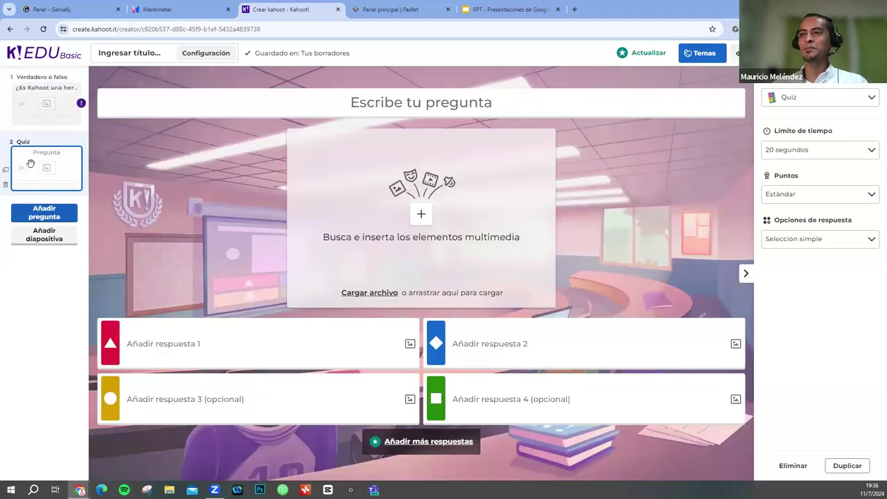
Mark Verdadero as the first question's correct answer, briefly trying Falso as the alternative
{"action": "left_click", "coordinate": [55, 104]}
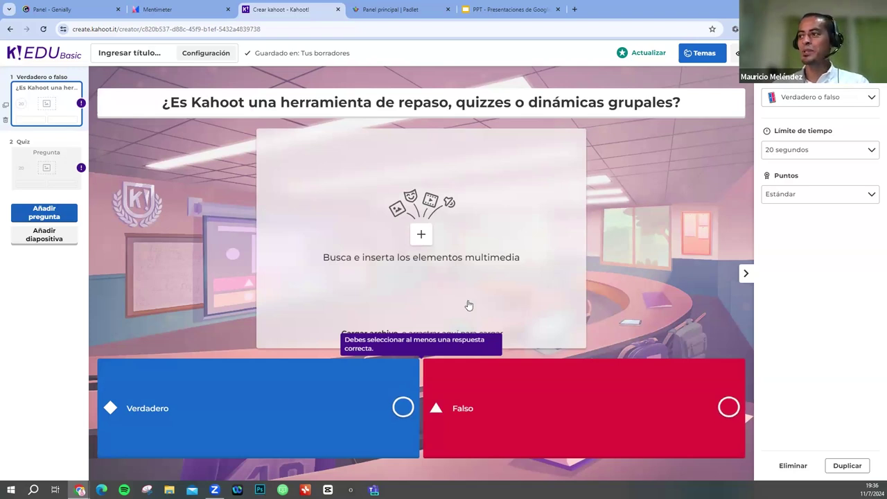
{"action": "left_click", "coordinate": [404, 409]}
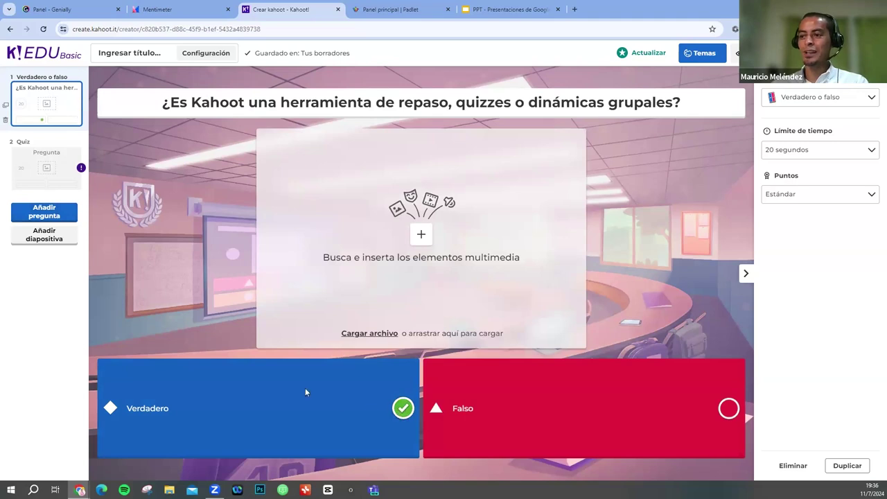
{"action": "left_click", "coordinate": [729, 409]}
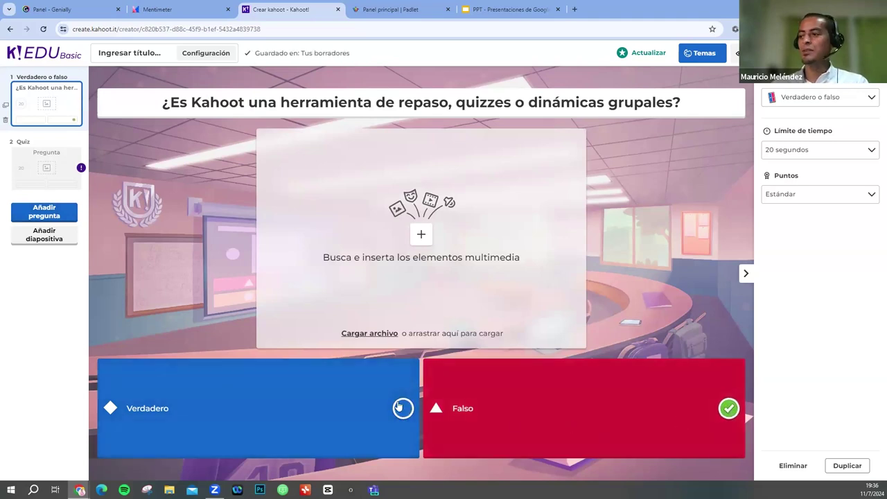
{"action": "left_click", "coordinate": [403, 409]}
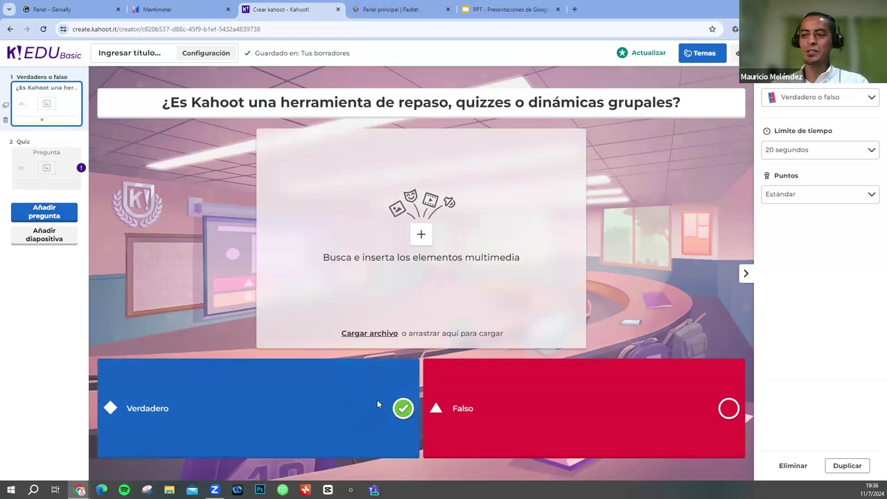
Enter "¿ Kahhot sirve para...?" as the text of the second question
{"action": "left_click", "coordinate": [46, 170]}
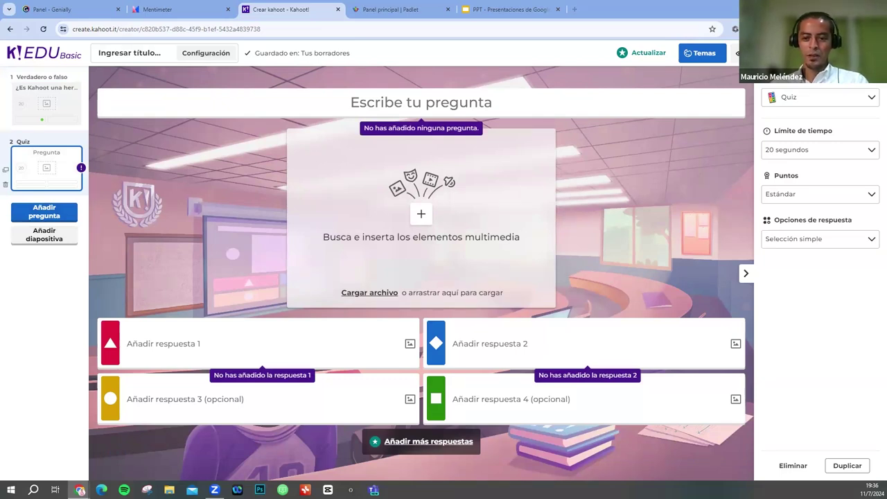
{"action": "left_click", "coordinate": [305, 100]}
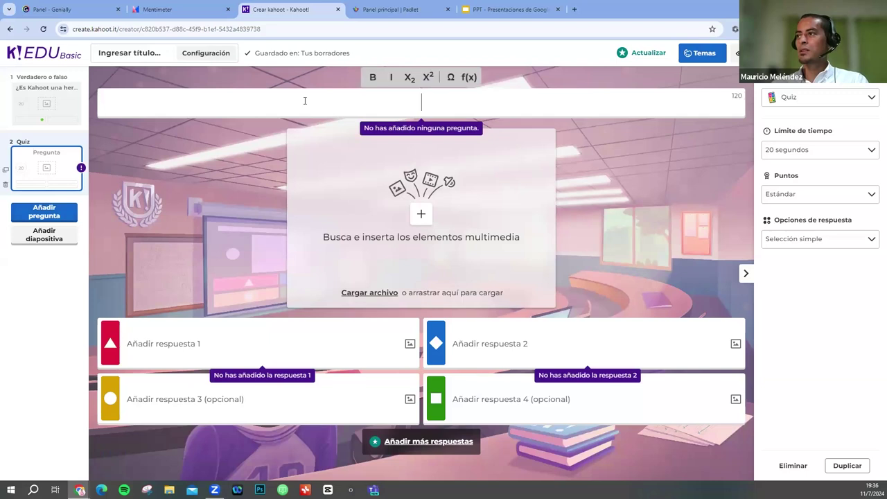
{"action": "type", "text": "¿ Kahhot sirve para...?"}
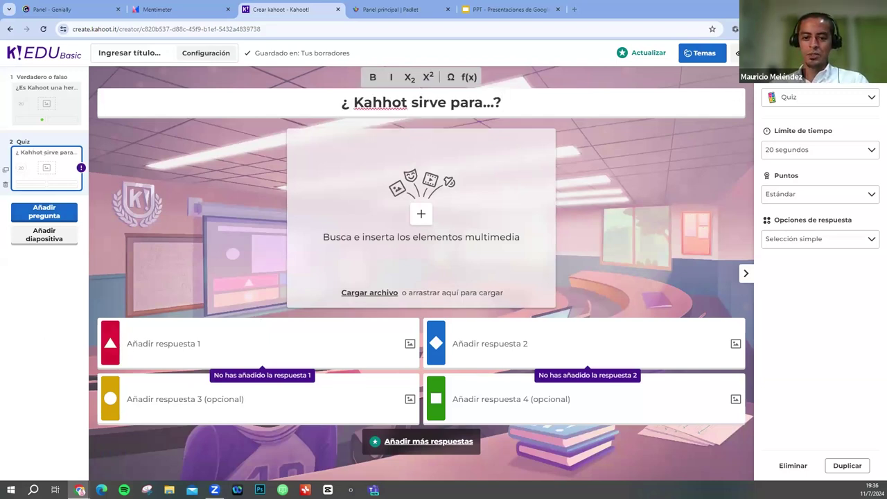
Fill in the answers "Crear PPTs,", "crear formularios,", "crear quizzes," and "Todas las anteriores", and mark the last one as correct
{"action": "left_click", "coordinate": [117, 361]}
{"action": "type", "text": "Crear PPTs,"}
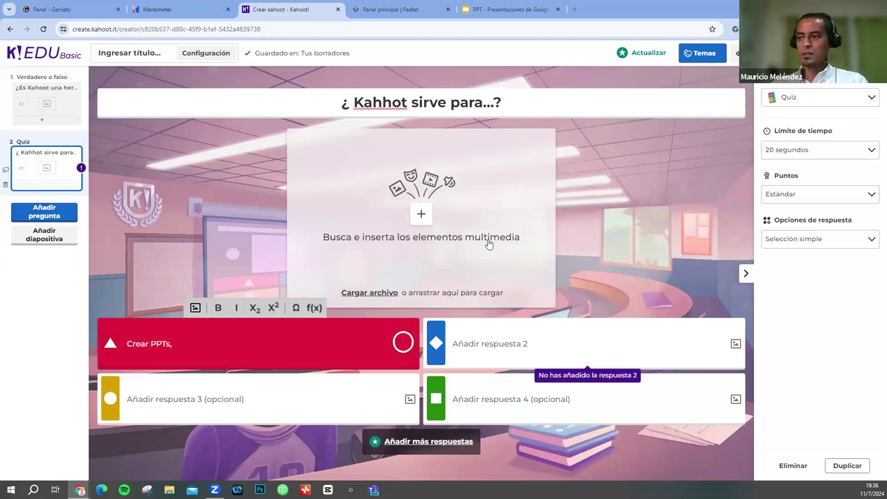
{"action": "key", "text": "Tab"}
{"action": "type", "text": "crear formularios,"}
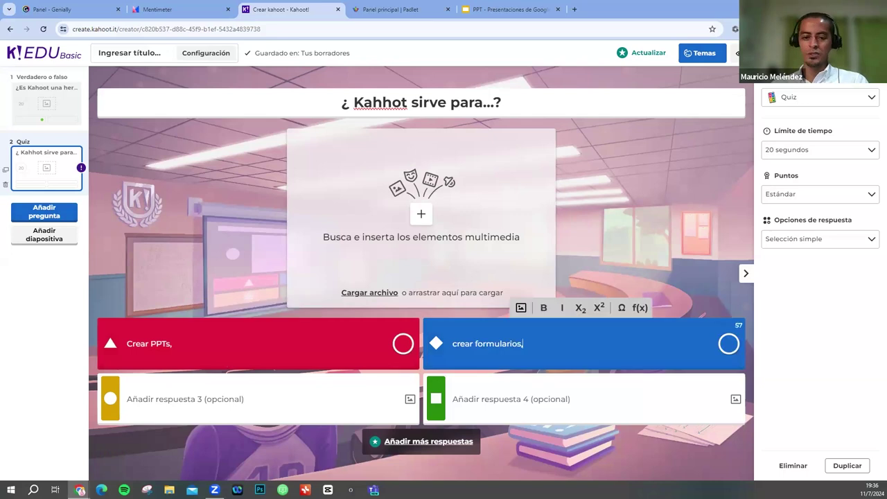
{"action": "key", "text": "Tab"}
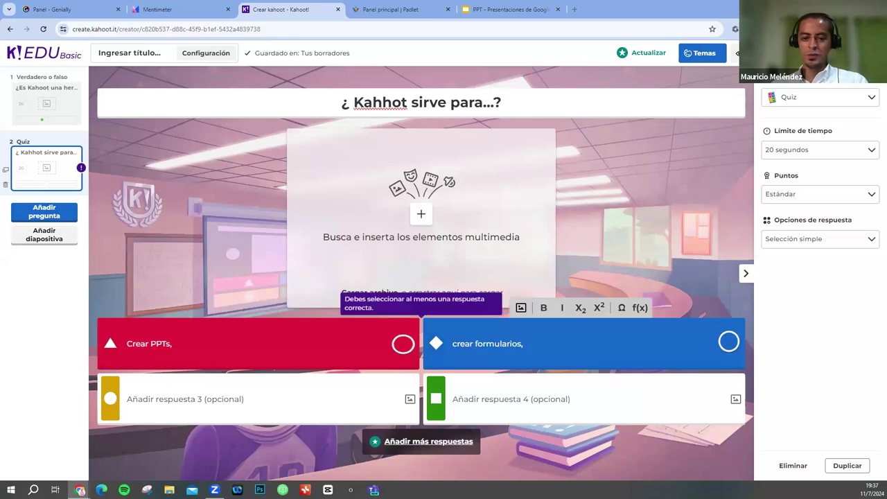
{"action": "left_click", "coordinate": [277, 384]}
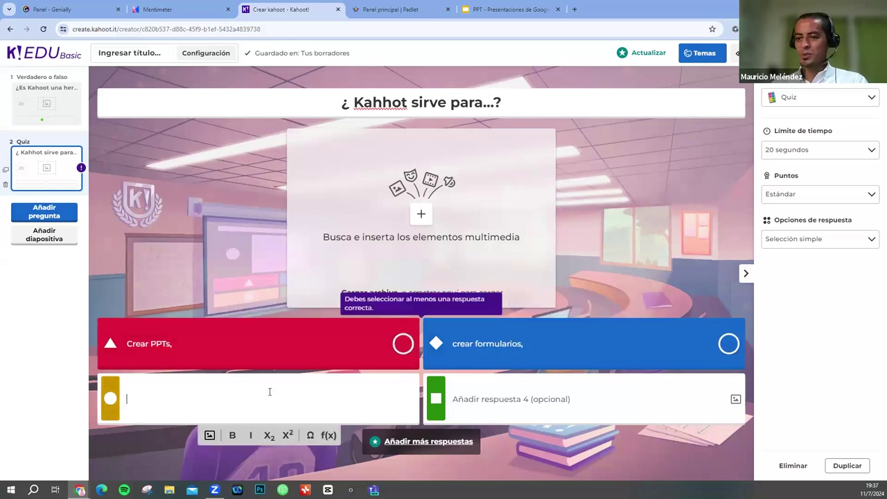
{"action": "type", "text": "crear quizzes,"}
{"action": "left_click", "coordinate": [551, 393]}
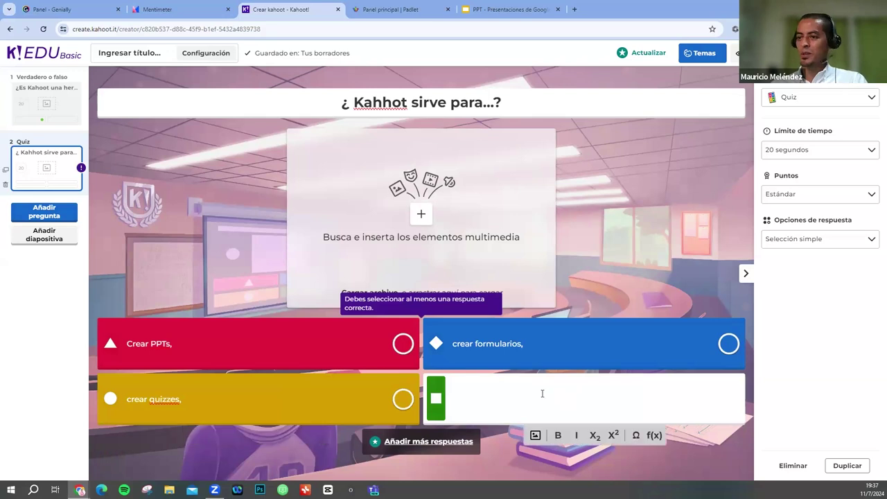
{"action": "type", "text": "Todas la"}
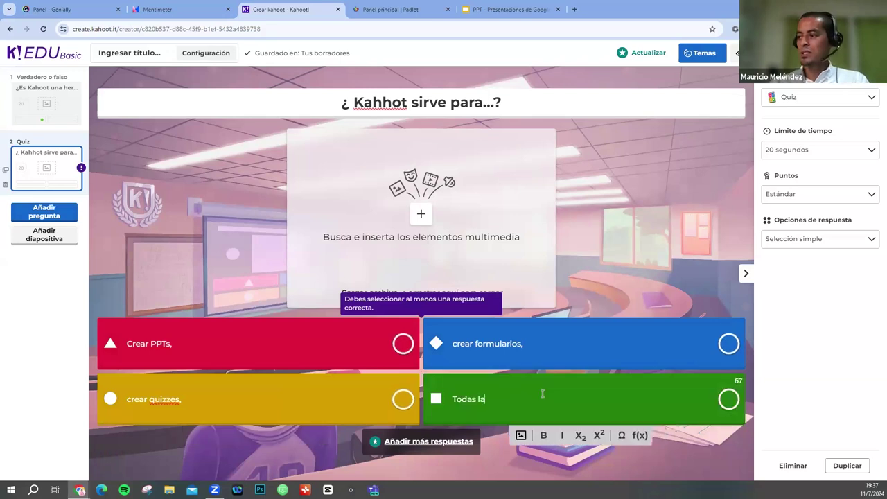
{"action": "type", "text": "s anteriores"}
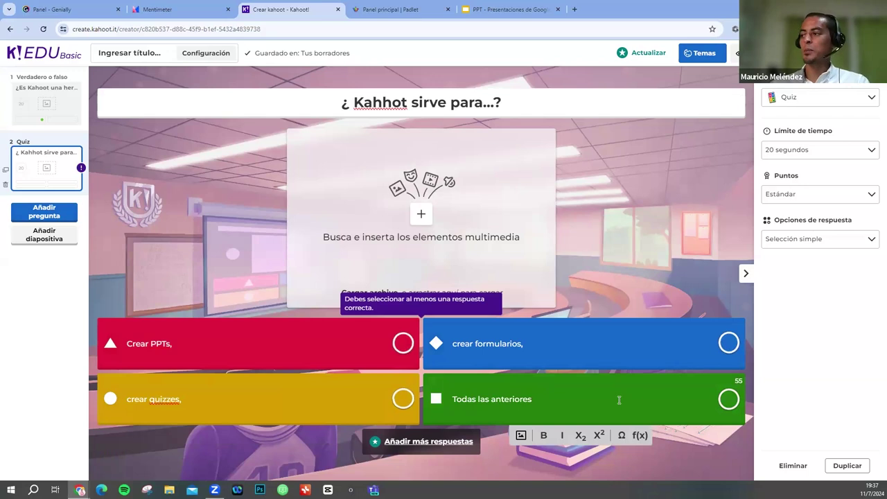
{"action": "left_click", "coordinate": [724, 405]}
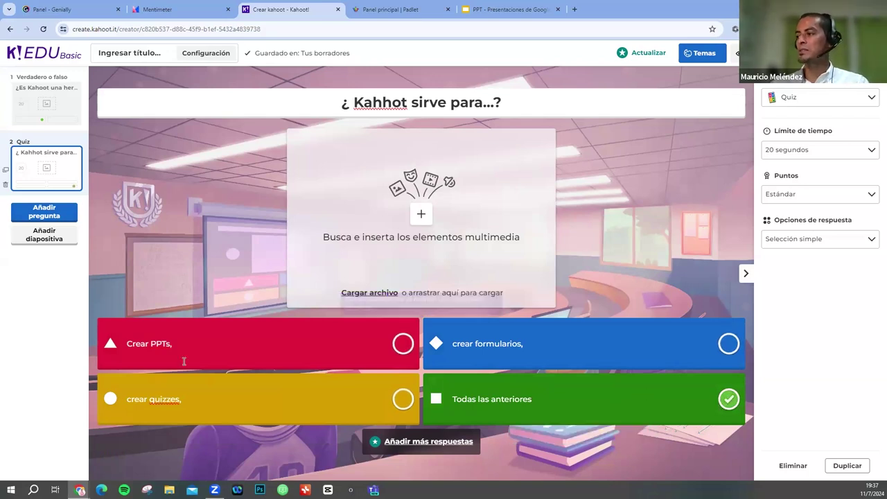
Upload the purple Kahoot! logo image from the computer as the second question's media
{"action": "left_click", "coordinate": [419, 216]}
{"action": "key", "text": "Escape"}
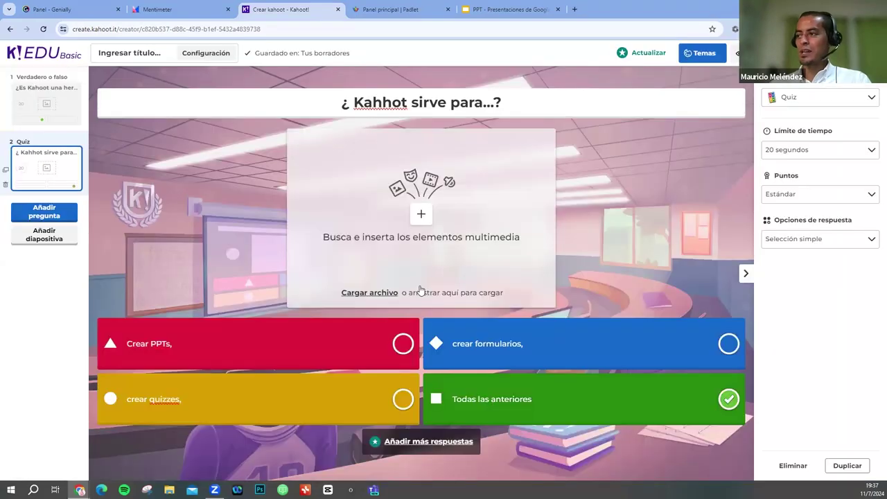
{"action": "left_click", "coordinate": [369, 293]}
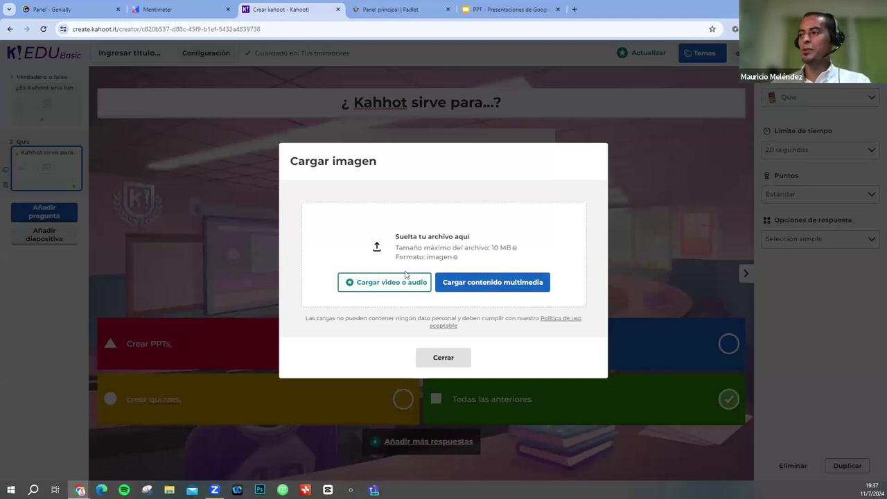
{"action": "left_click", "coordinate": [377, 265]}
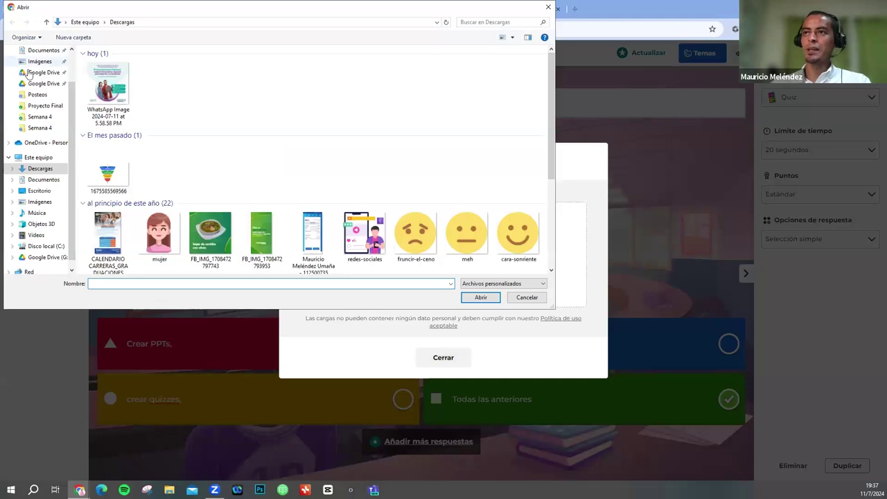
{"action": "scroll", "coordinate": [30, 74], "scroll_direction": "up", "scroll_amount": 1}
{"action": "left_click", "coordinate": [30, 72]}
{"action": "double_click", "coordinate": [210, 79]}
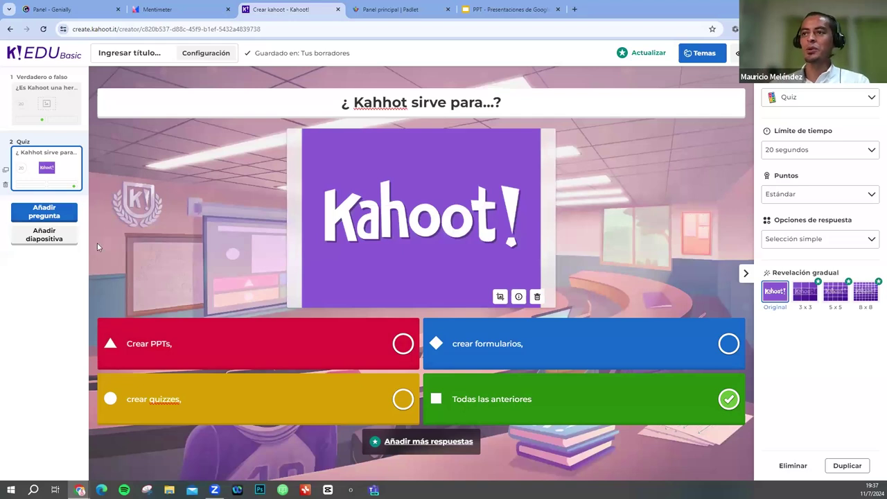
Add a third question of type Quiz with the text "La siguiente imagen corresponde a cuál herramienta vista en este taller"
{"action": "left_click", "coordinate": [43, 212]}
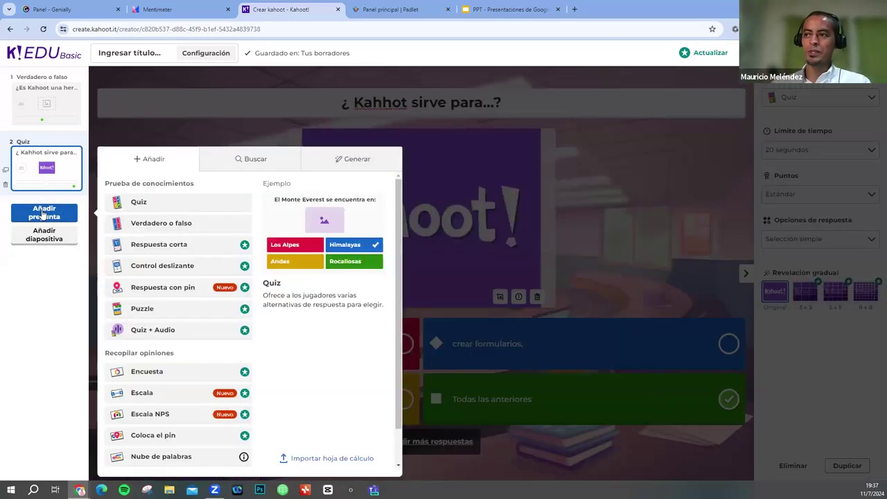
{"action": "left_click", "coordinate": [164, 203]}
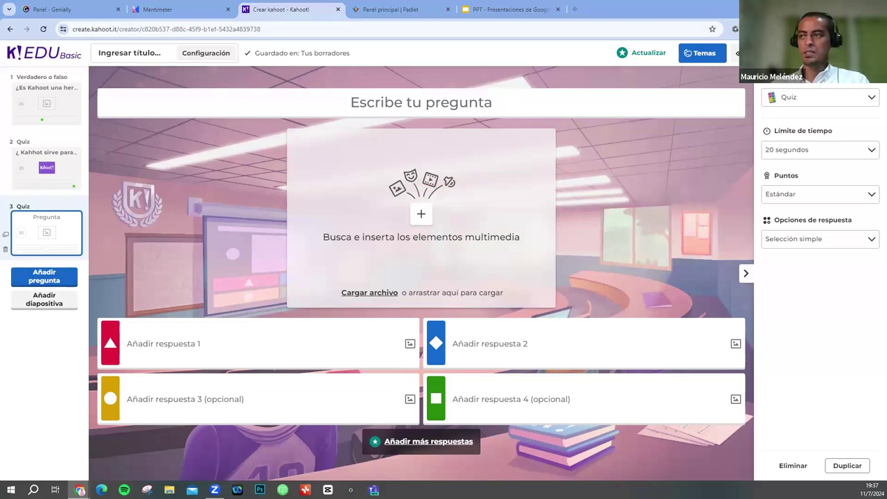
{"action": "left_click", "coordinate": [356, 102]}
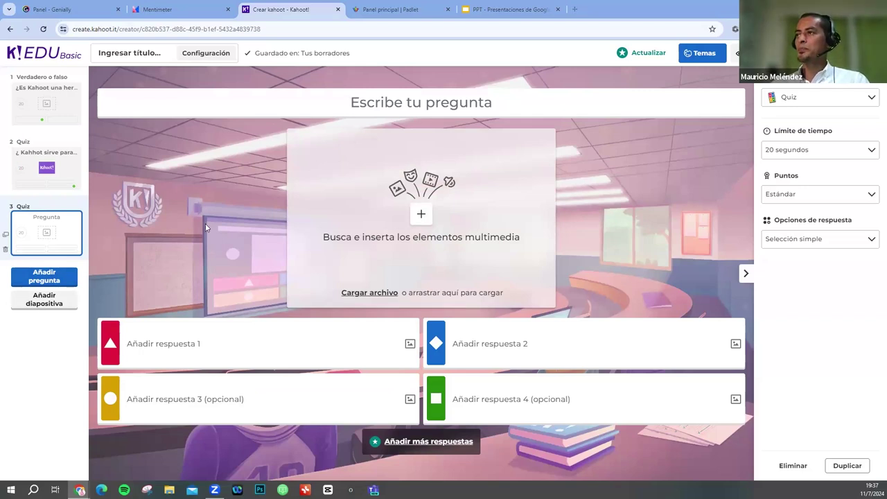
{"action": "type", "text": "La siguiente imagen corresponde a cuál herramienta vista en este taller"}
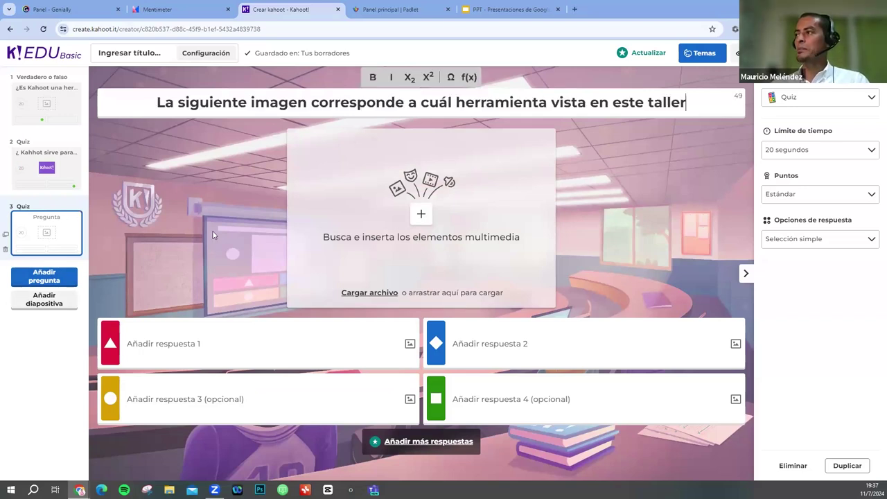
Upload the Mentimeter_Branding_Logo_2020_RGB-11 image from the desktop as the third question's media
{"action": "left_click", "coordinate": [429, 227]}
{"action": "key", "text": "Escape"}
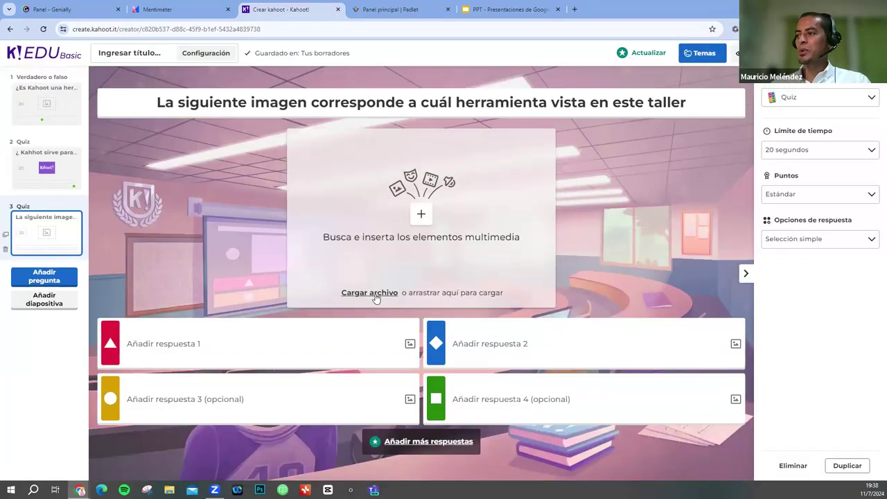
{"action": "left_click", "coordinate": [341, 294]}
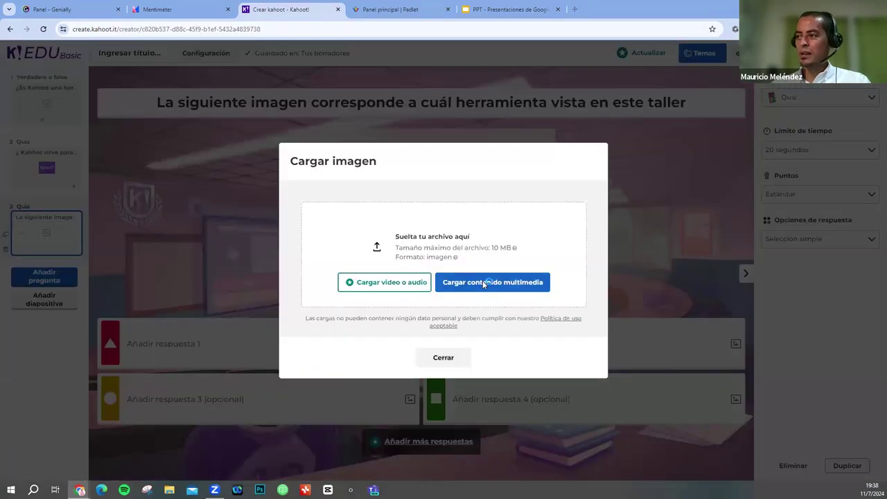
{"action": "left_click", "coordinate": [484, 283]}
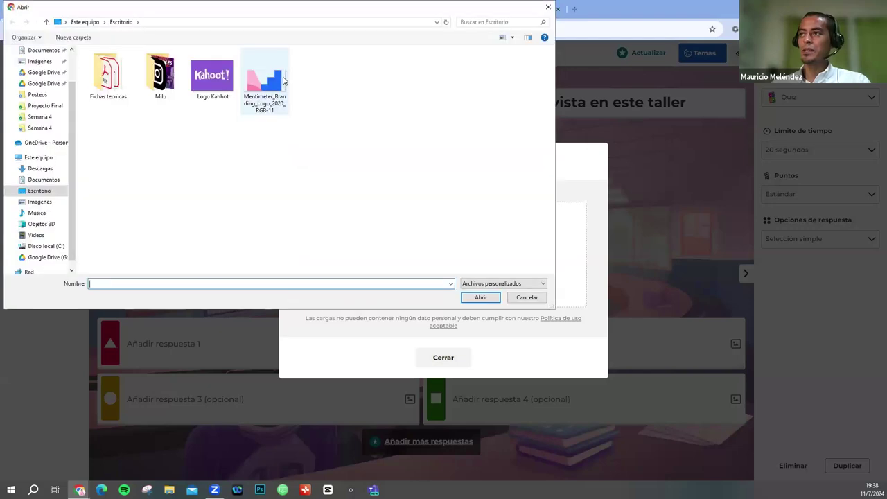
{"action": "double_click", "coordinate": [283, 81]}
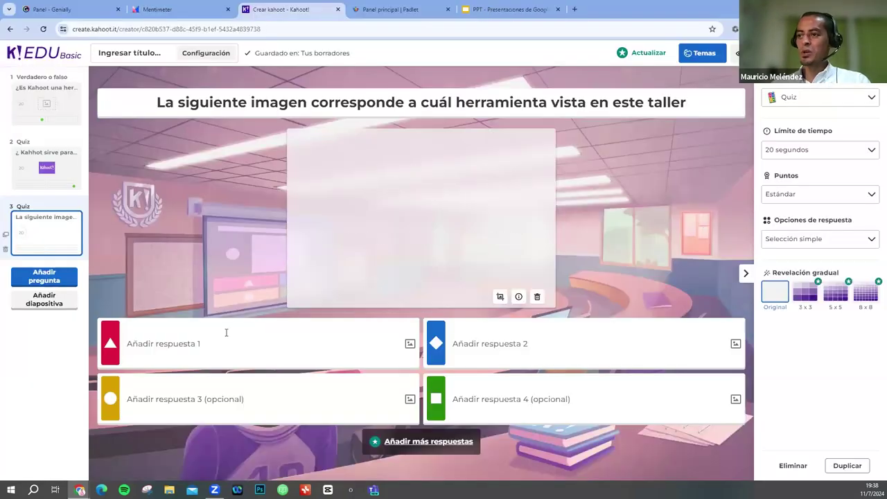
Enter "Genially" and "Mentimeter" as the first two answers of the third question
{"action": "left_click", "coordinate": [176, 347]}
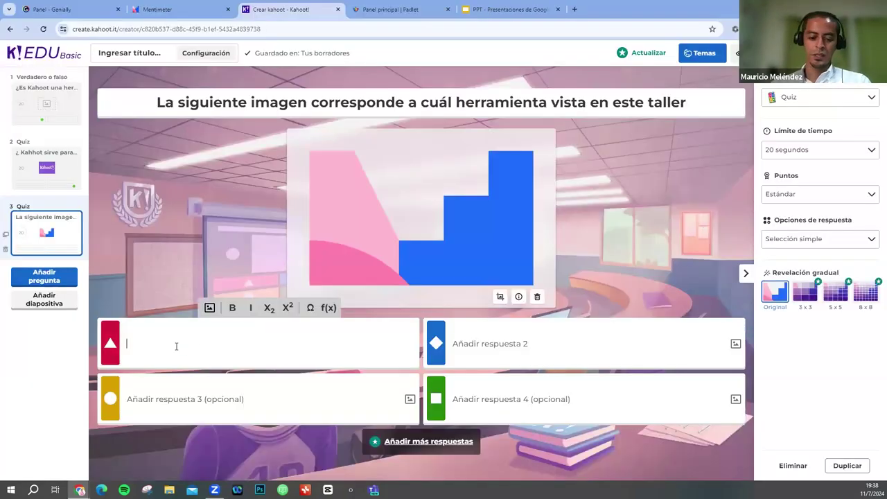
{"action": "type", "text": "Ge"}
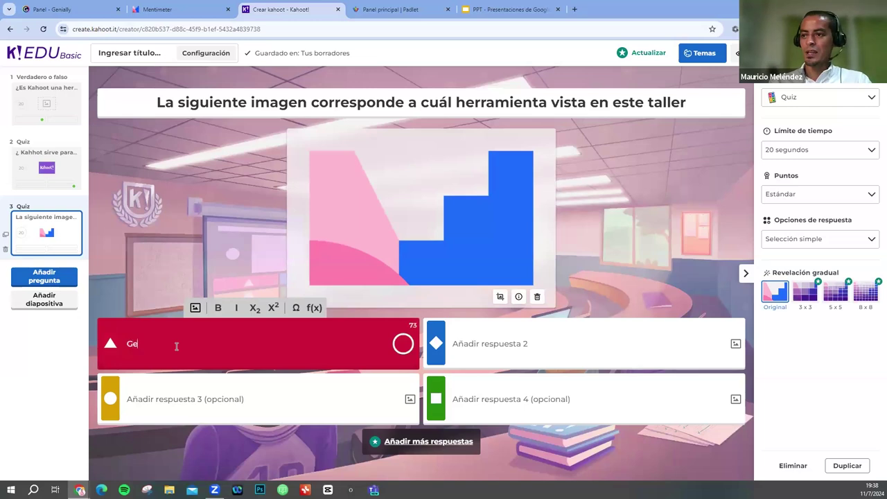
{"action": "type", "text": "nially"}
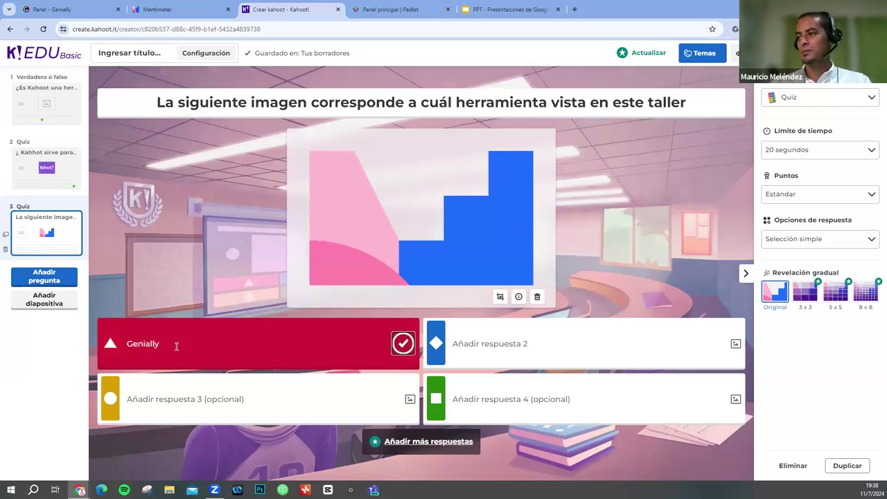
{"action": "key", "text": "Tab"}
{"action": "type", "text": "M"}
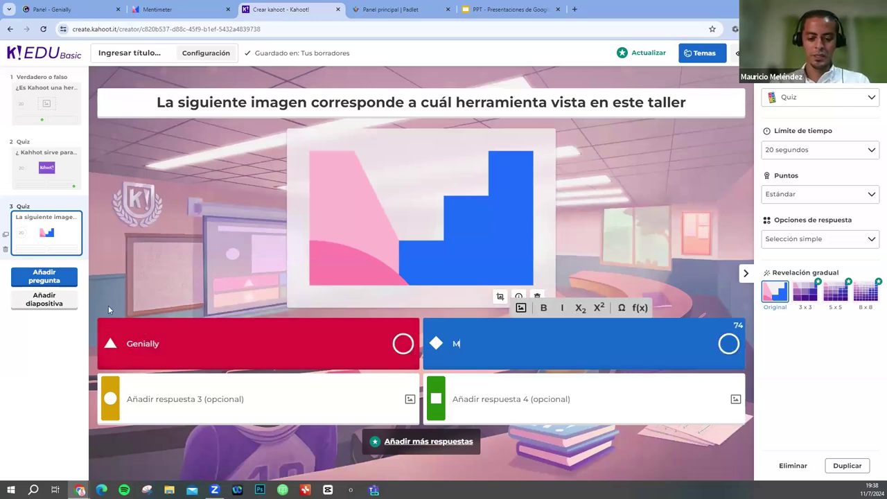
{"action": "type", "text": "entimeter"}
{"action": "key", "text": "Tab"}
{"action": "key", "text": "space"}
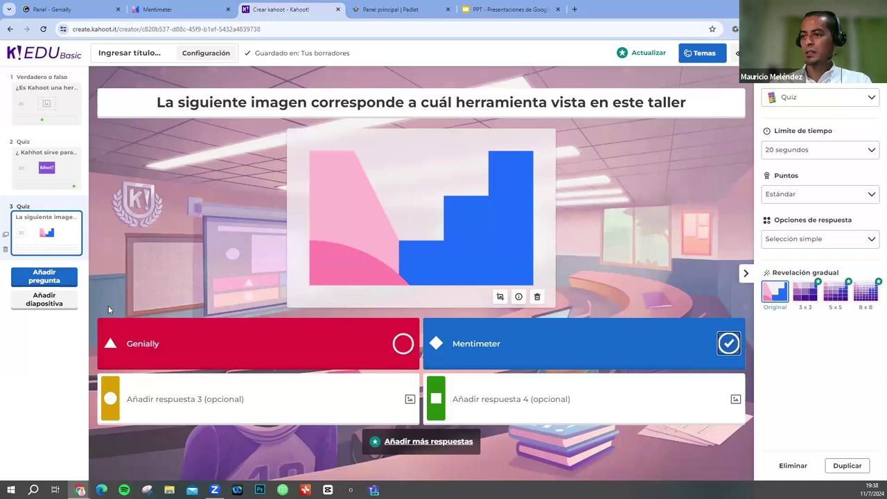
Enter "Kahoot" and "Padllet" as the third and fourth answers, and mark Mentimeter as the correct one
{"action": "key", "text": "Tab"}
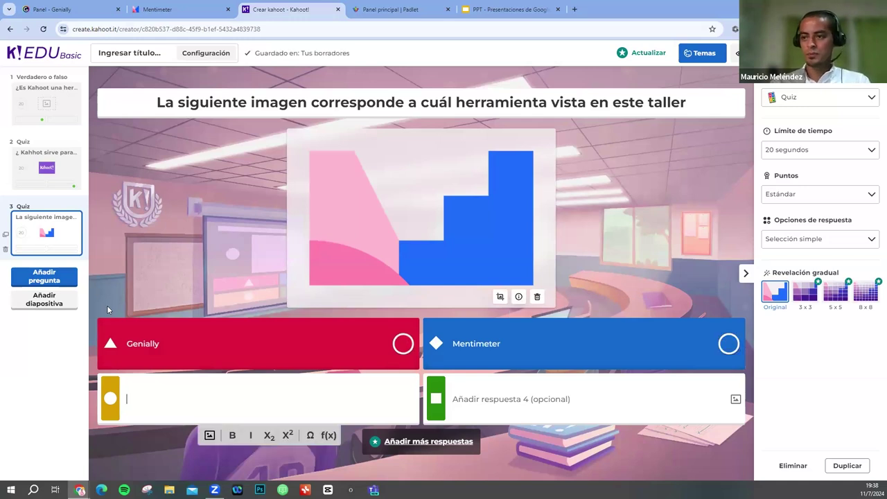
{"action": "type", "text": "Kahoot"}
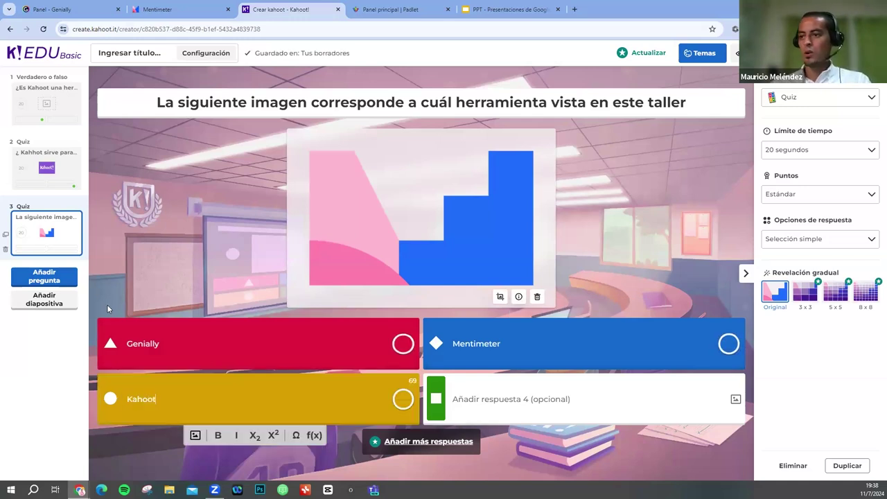
{"action": "key", "text": "Tab"}
{"action": "left_click", "coordinate": [473, 395]}
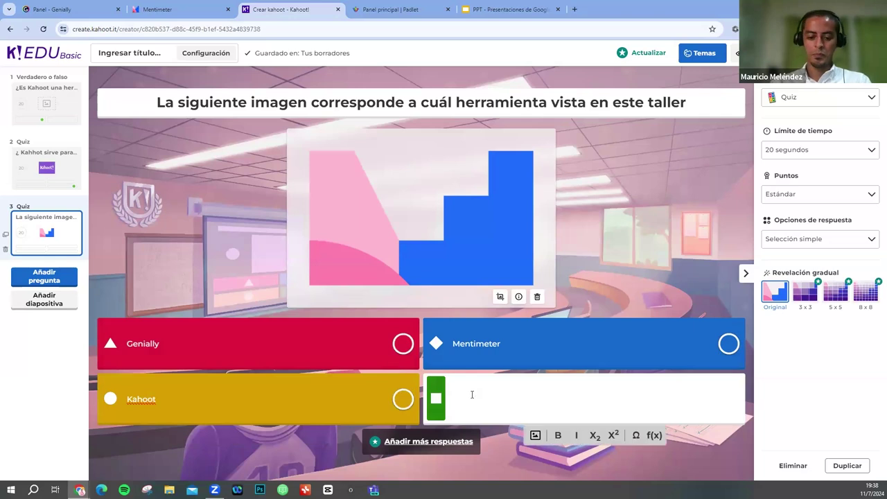
{"action": "type", "text": "Padlet"}
{"action": "key", "text": "BackSpace"}
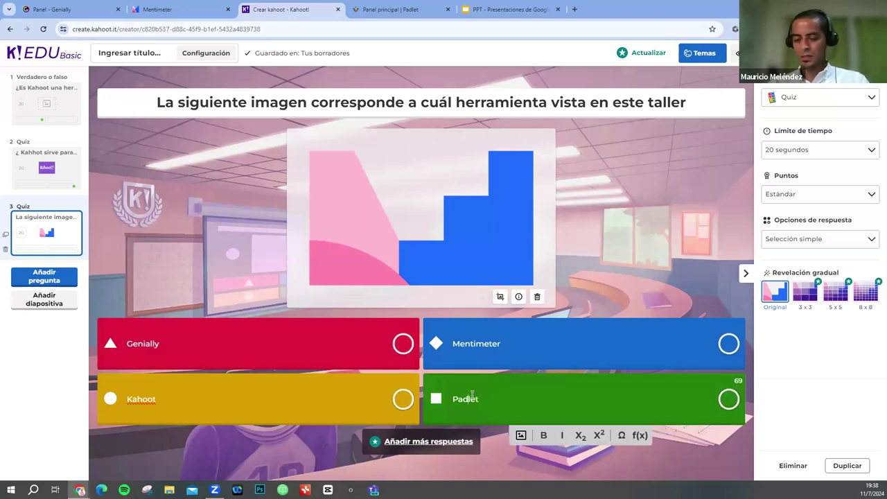
{"action": "left_click", "coordinate": [406, 309]}
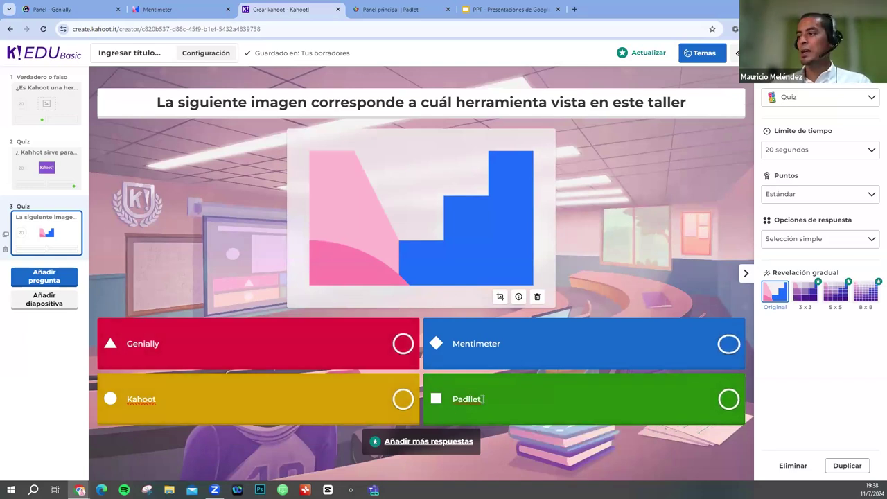
{"action": "left_click", "coordinate": [725, 347]}
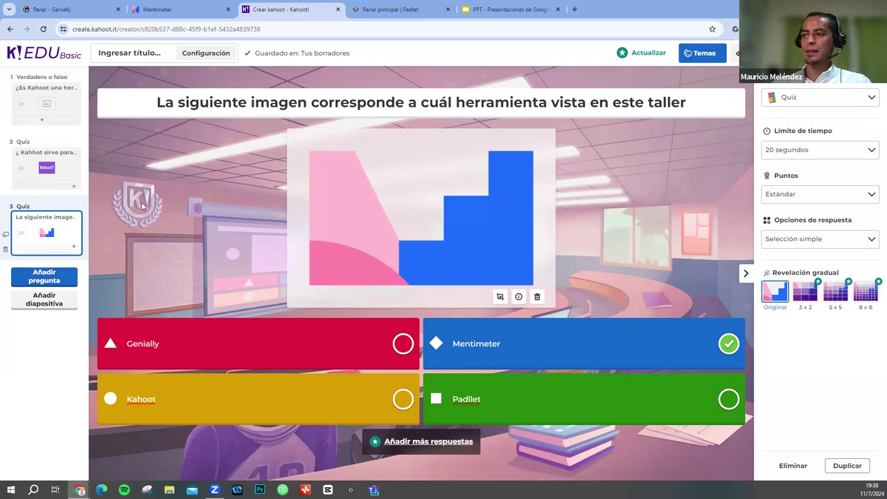
Review the earlier questions of the quiz and return to the third one
{"action": "left_click", "coordinate": [46, 116]}
{"action": "left_click", "coordinate": [40, 175]}
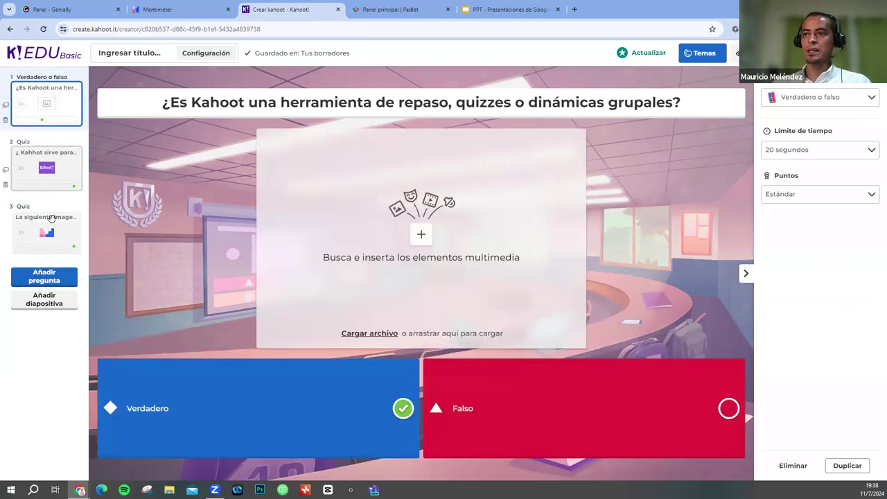
{"action": "left_click", "coordinate": [51, 222]}
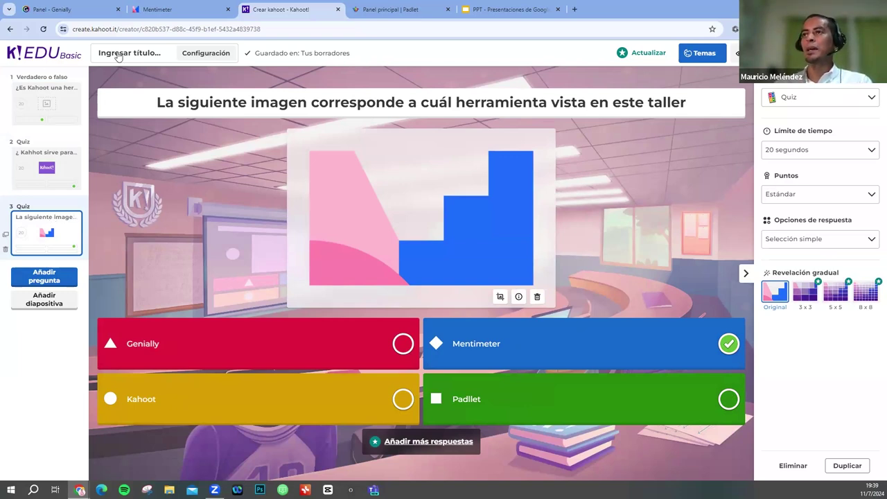
Title the kahoot "Presentaciones Exitosas" in its settings and save the change
{"action": "left_click", "coordinate": [156, 51]}
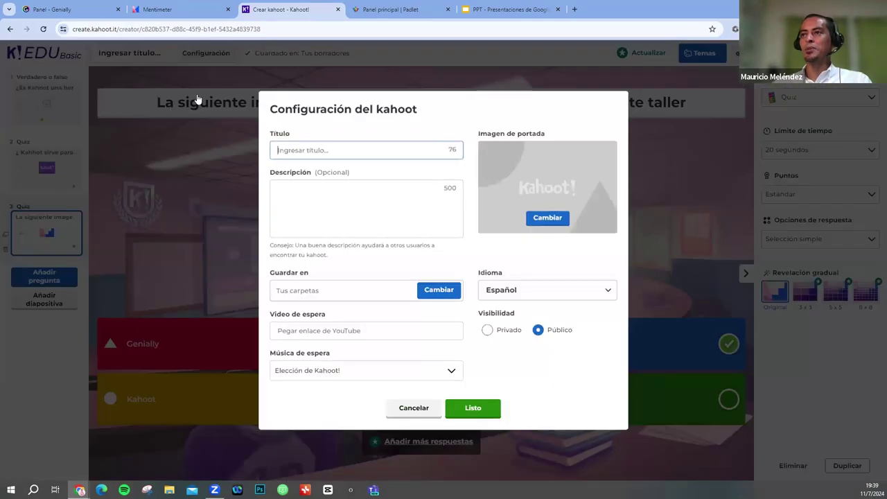
{"action": "key", "text": "Escape"}
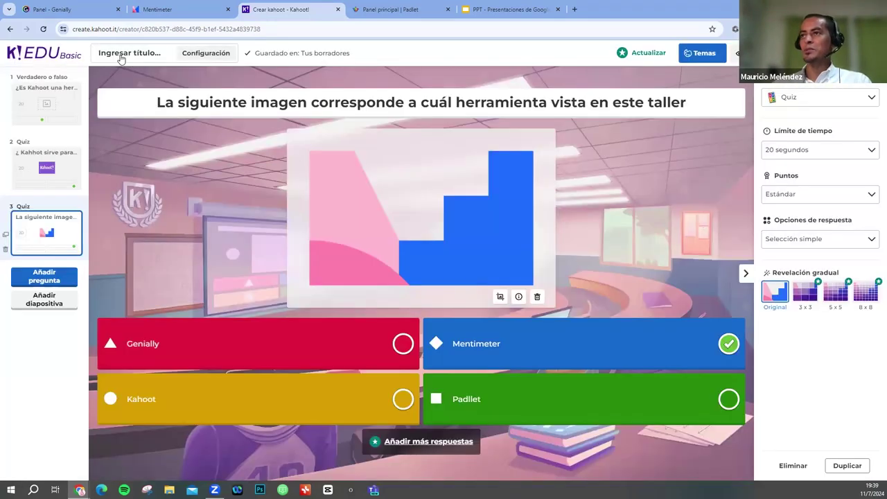
{"action": "left_click", "coordinate": [130, 52]}
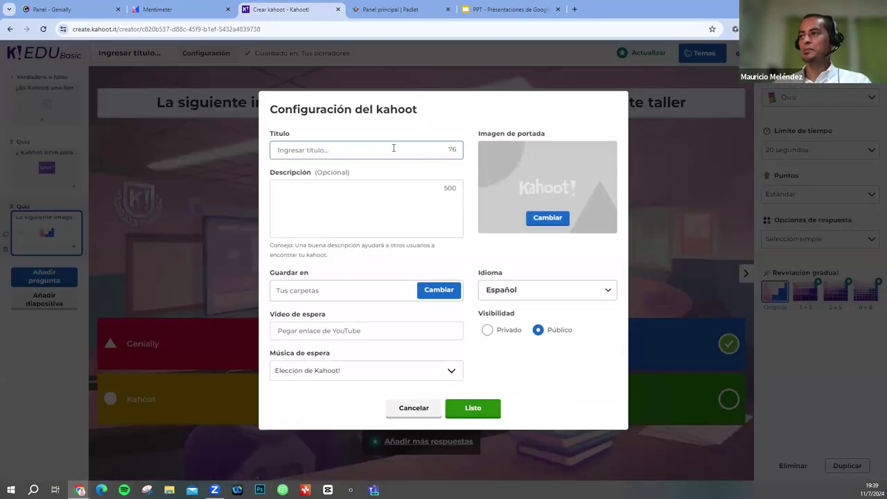
{"action": "type", "text": "P"}
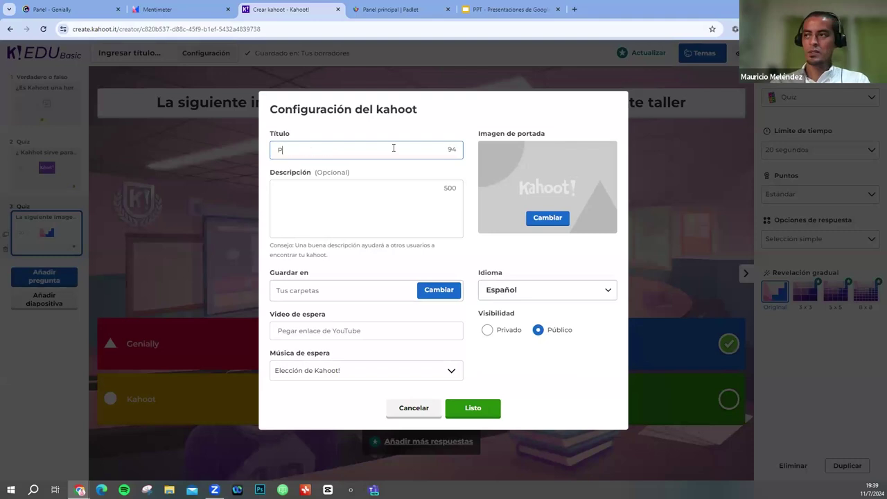
{"action": "type", "text": "resentaciones "}
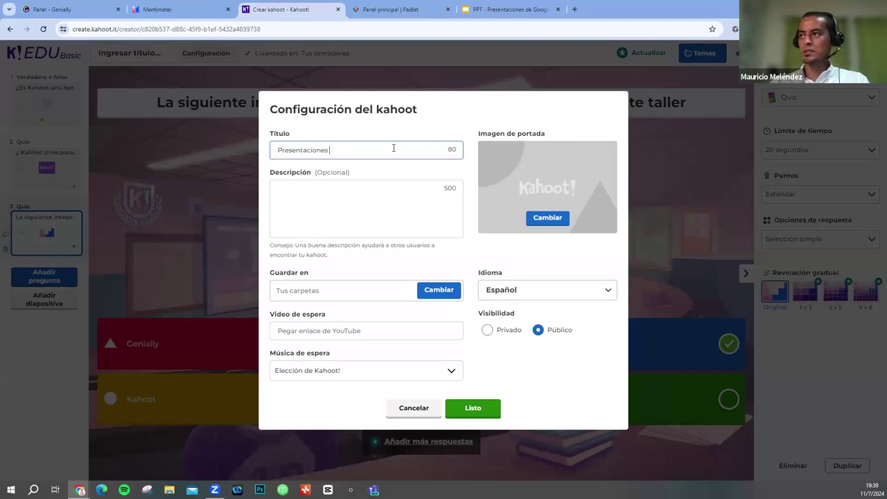
{"action": "type", "text": "Exitosas"}
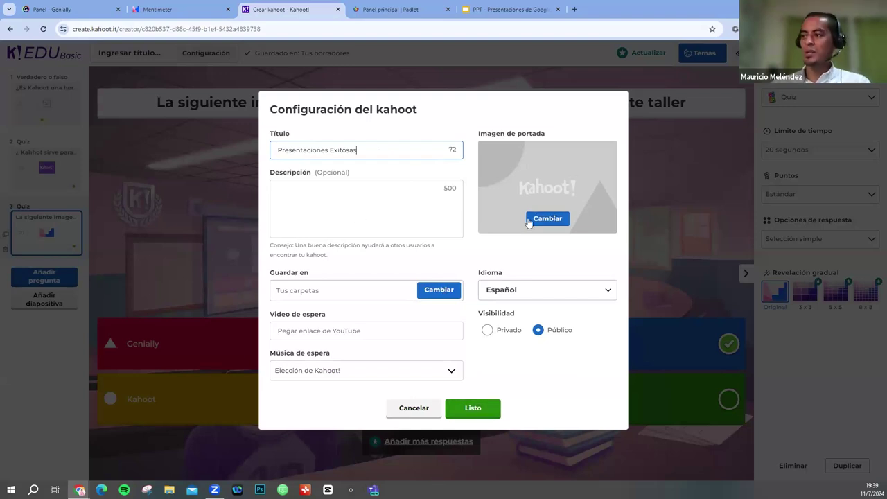
{"action": "left_click", "coordinate": [488, 410]}
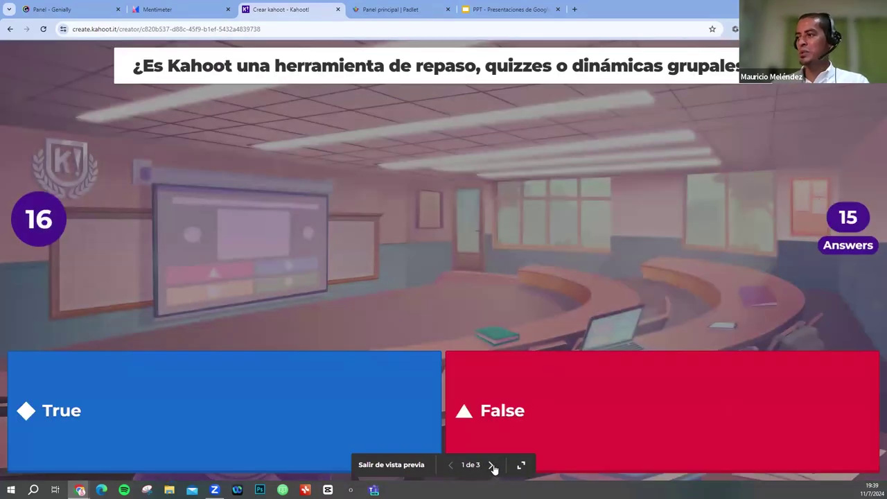
Preview all three questions as players would see them and return to the editor
{"action": "left_click", "coordinate": [491, 465]}
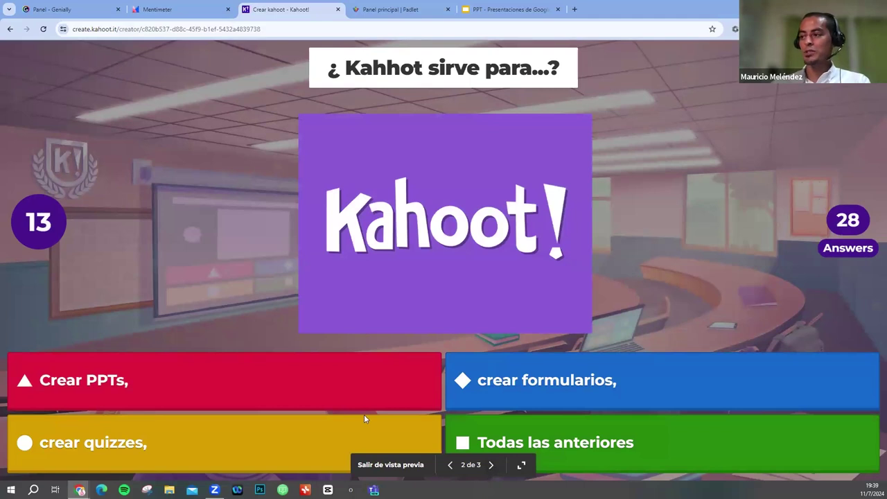
{"action": "left_click", "coordinate": [490, 464]}
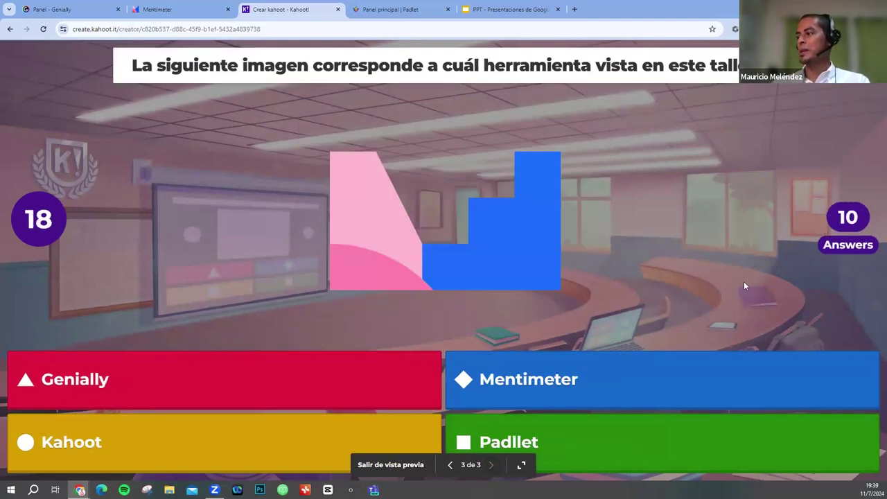
{"action": "key", "text": "Escape"}
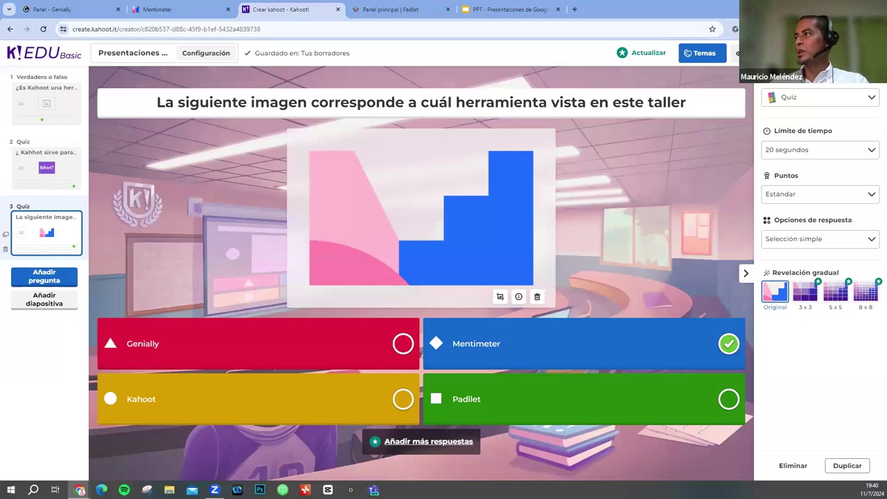
Save the finished kahoot and leave the editor for the library, checking the sharing options on the way
{"action": "left_click", "coordinate": [769, 53]}
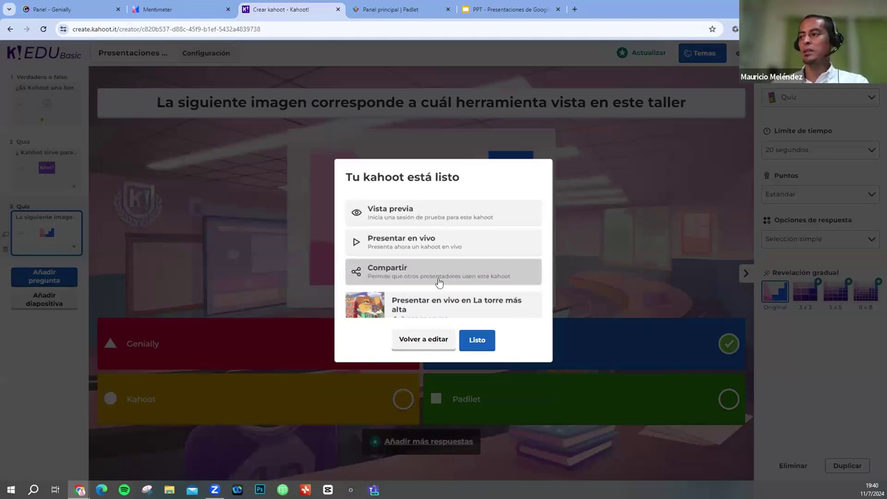
{"action": "left_click", "coordinate": [477, 339]}
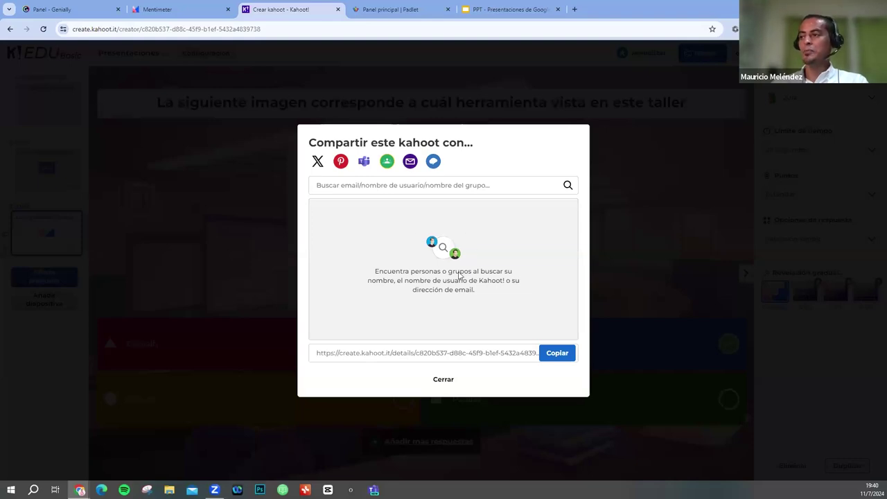
{"action": "key", "text": "Escape"}
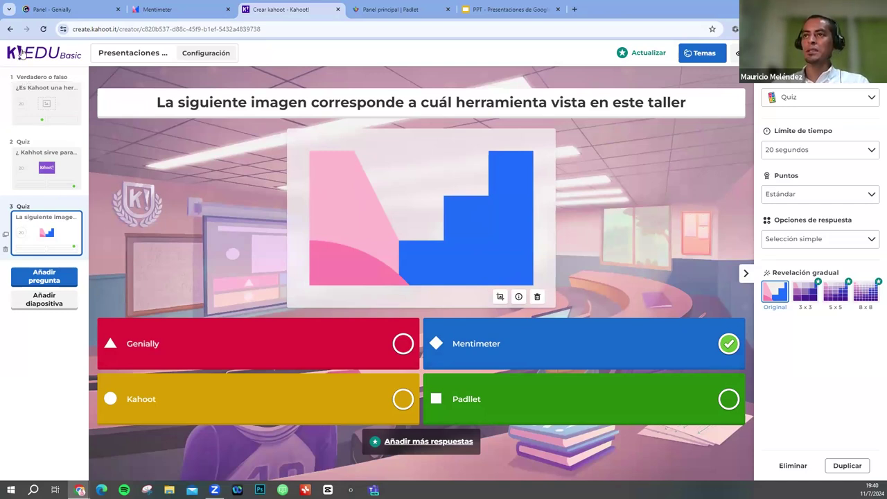
{"action": "left_click", "coordinate": [23, 56]}
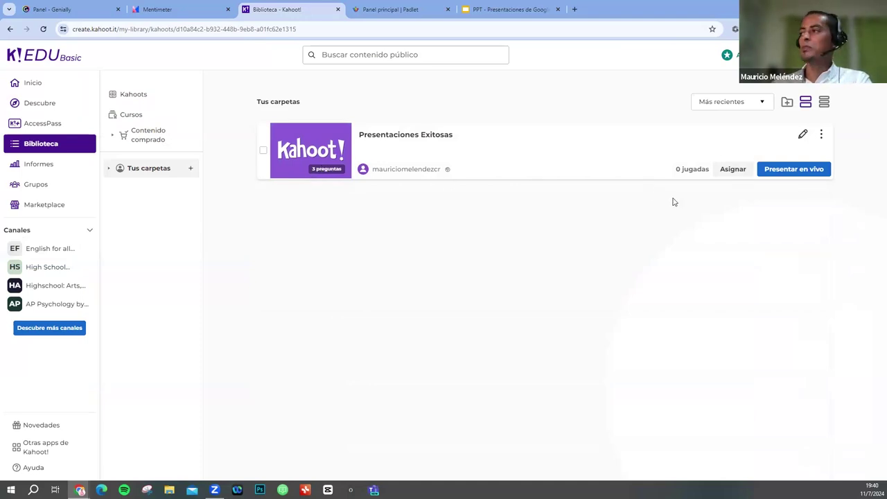
Present the "Presentaciones Exitosas" kahoot live and return to its game lobby after glancing at the library
{"action": "left_click", "coordinate": [787, 175]}
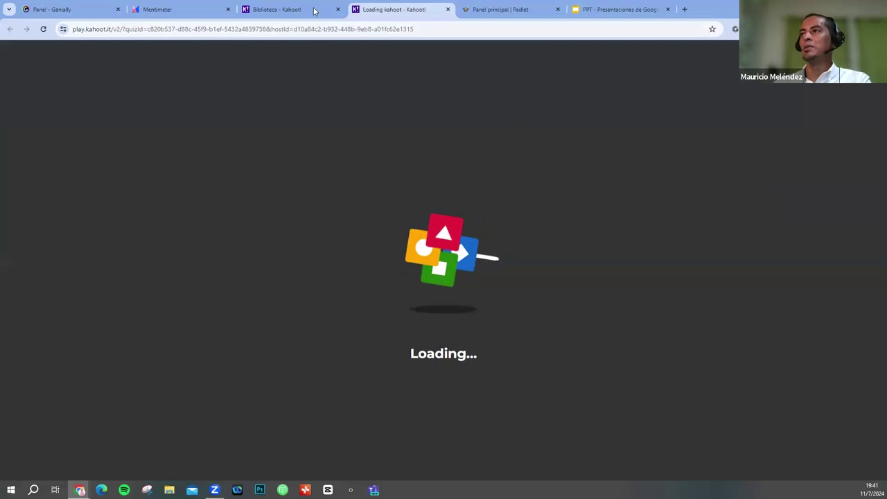
{"action": "left_click", "coordinate": [314, 10]}
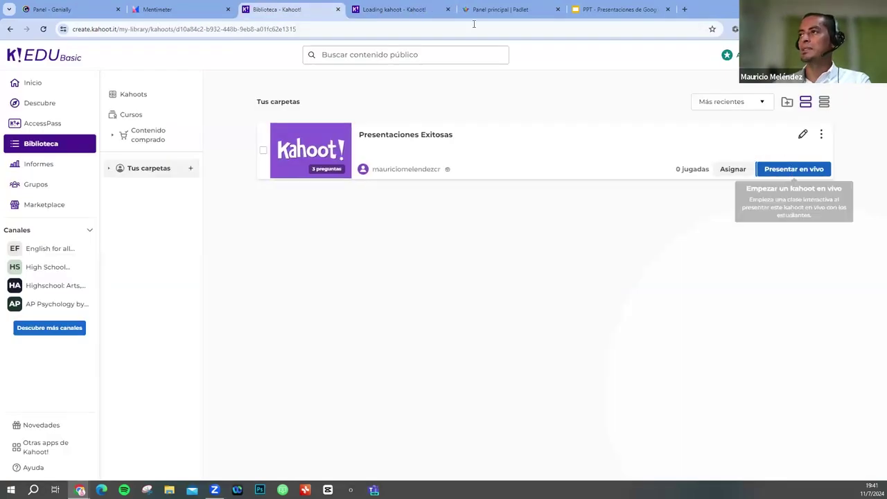
{"action": "key", "text": "ctrl+Tab"}
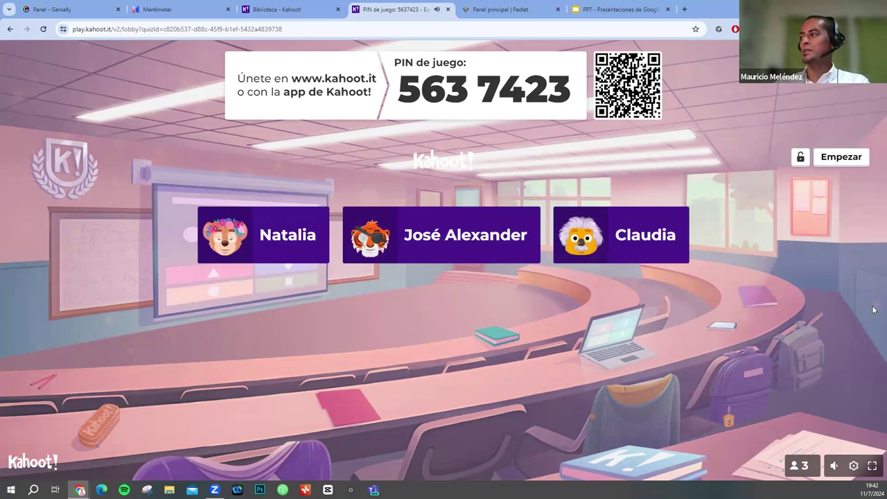
Start the live game with the joined players, run all three questions through to the podium, and close the finished game
{"action": "left_click", "coordinate": [833, 161]}
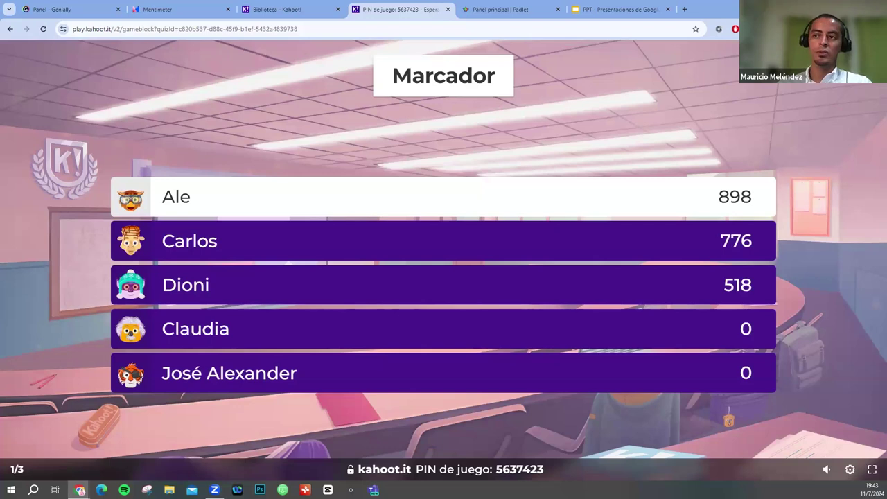
{"action": "left_click", "coordinate": [849, 59]}
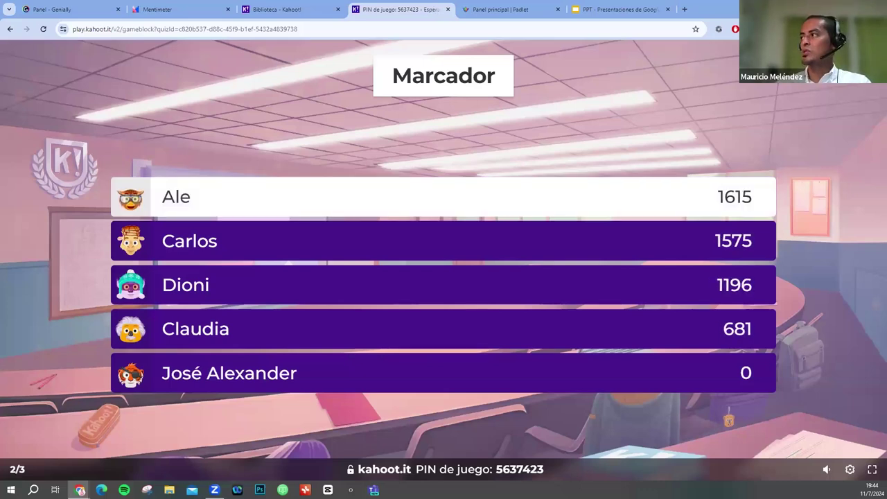
{"action": "left_click", "coordinate": [719, 105]}
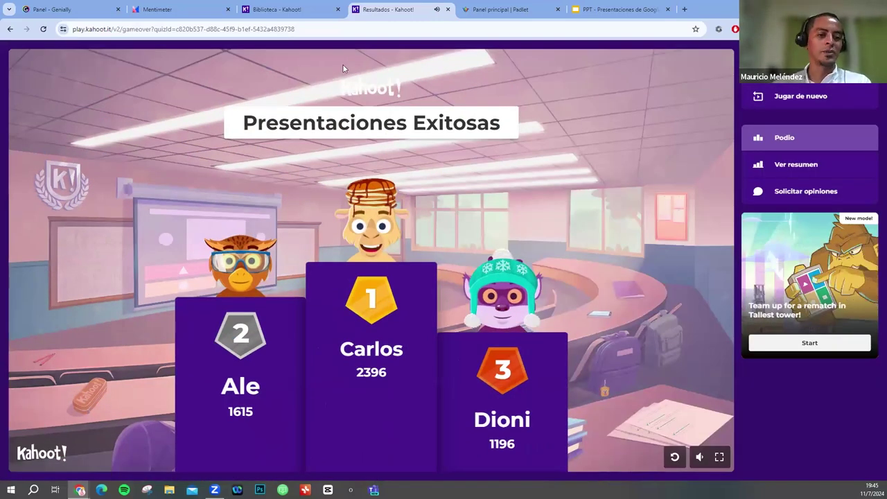
{"action": "left_click", "coordinate": [448, 10]}
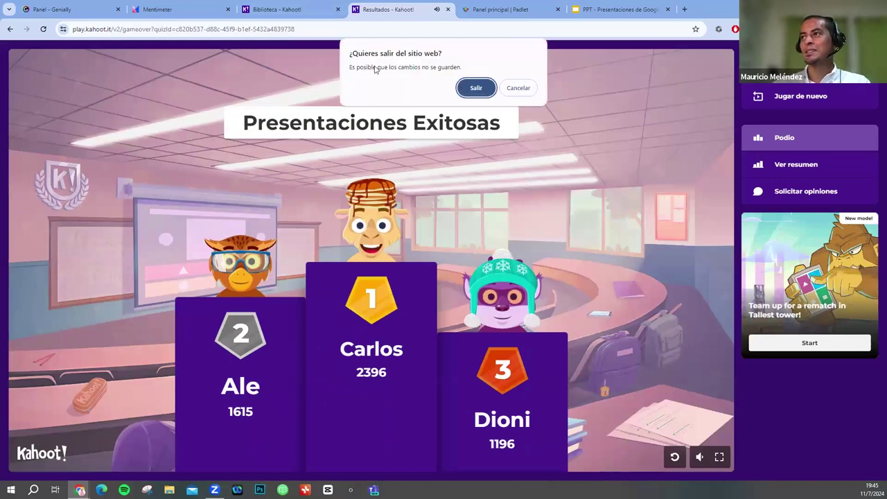
{"action": "key", "text": "Return"}
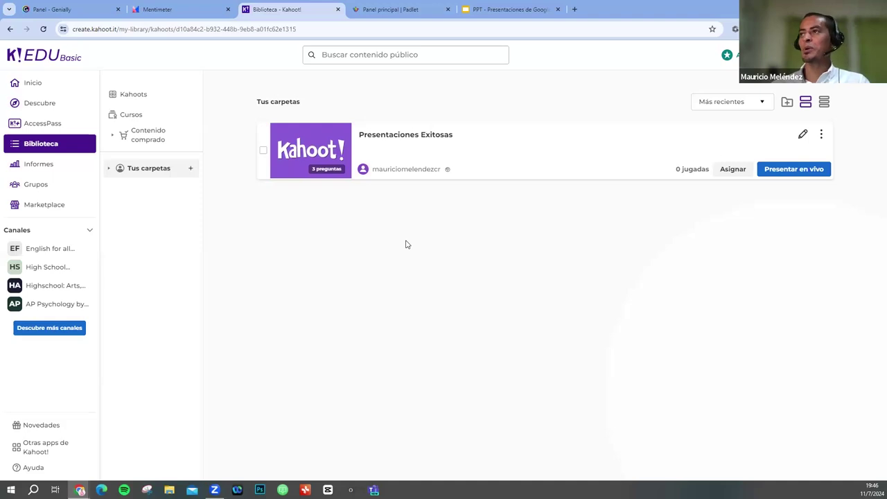
{"action": "left_click", "coordinate": [402, 11]}
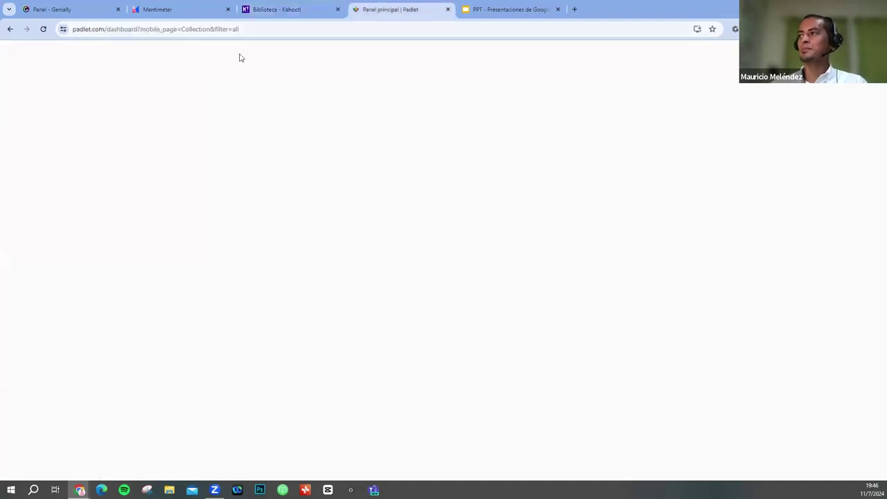
{"action": "left_click", "coordinate": [169, 29]}
{"action": "type", "text": "www."}
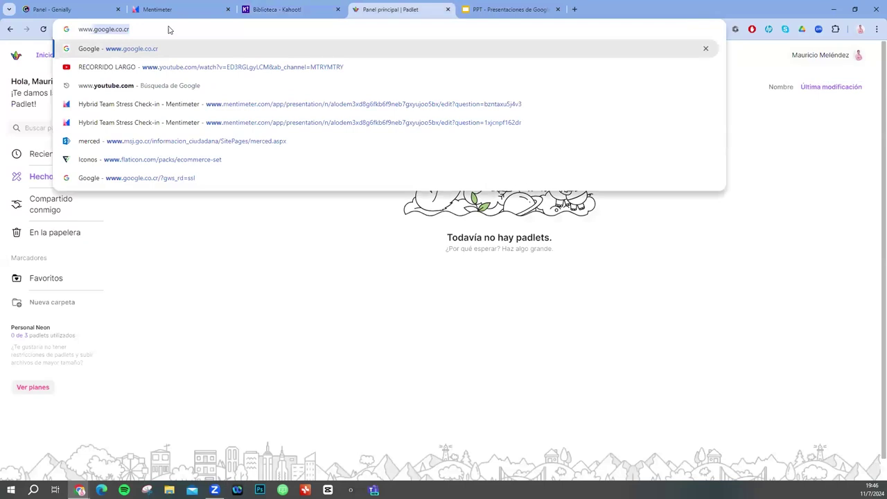
{"action": "type", "text": "g"}
{"action": "key", "text": "Return"}
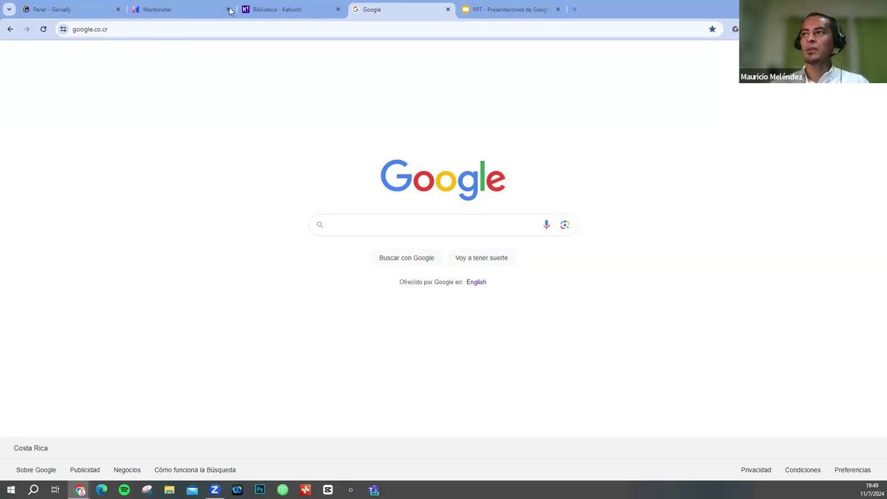
Glance back at the Kahoot! library, then search Google for "padlet" and open the official Padlet site
{"action": "left_click", "coordinate": [271, 9]}
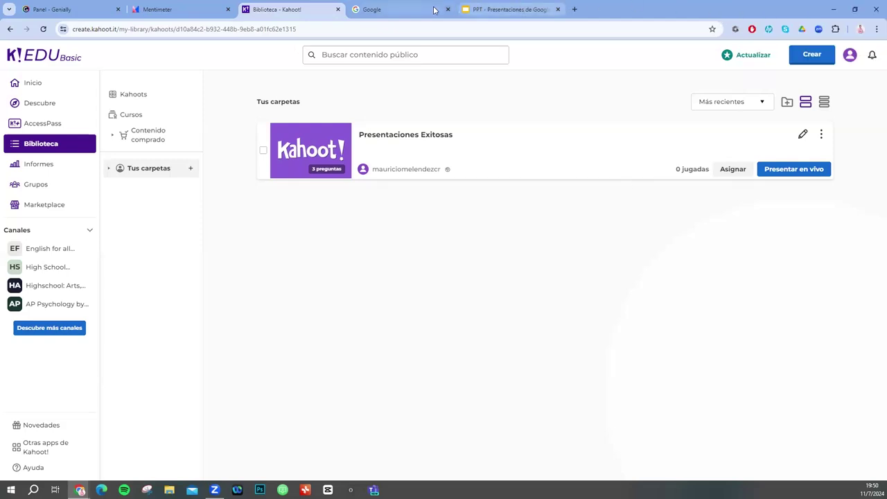
{"action": "left_click", "coordinate": [403, 10]}
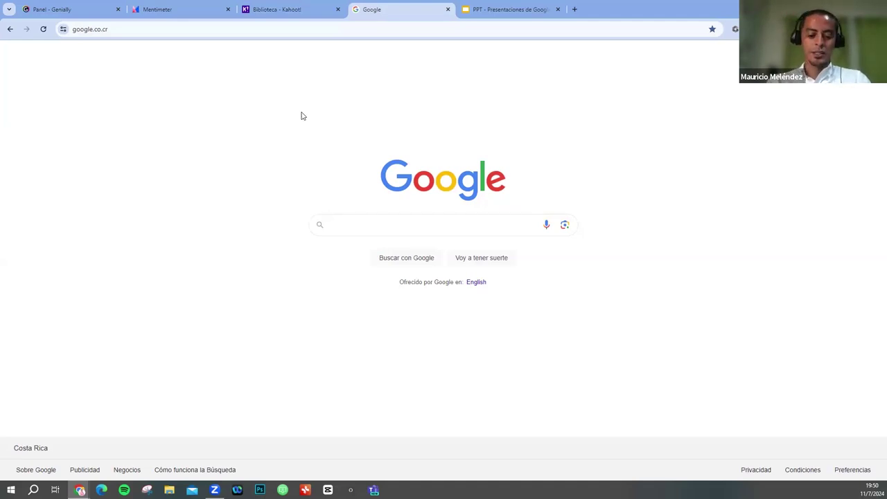
{"action": "type", "text": "padlet"}
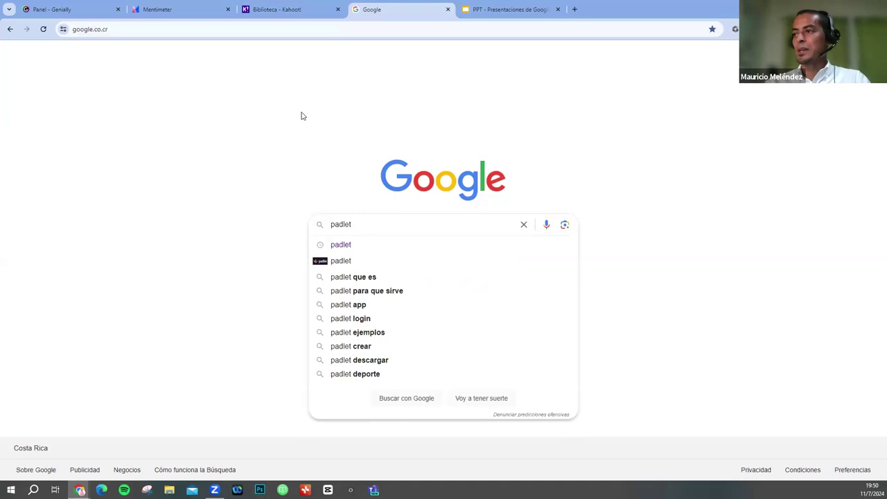
{"action": "key", "text": "Return"}
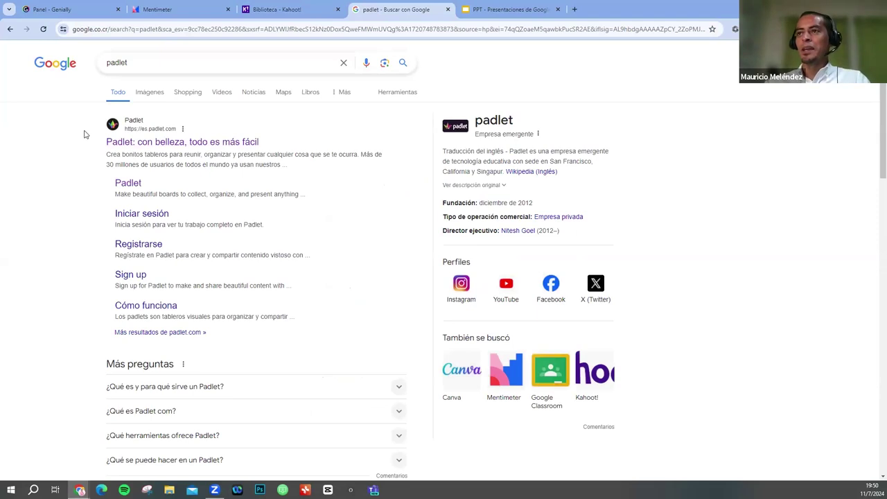
{"action": "left_click", "coordinate": [120, 144]}
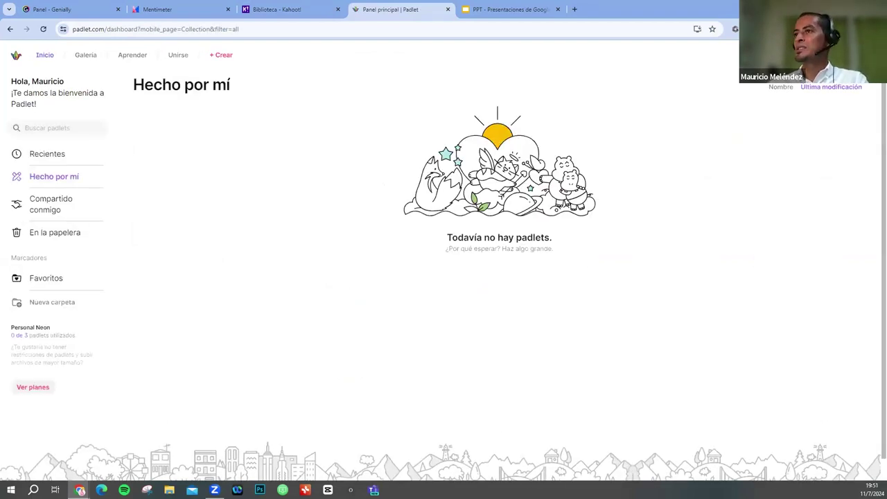
Log out of the Padlet account and open the Padlet login page
{"action": "left_click", "coordinate": [856, 55]}
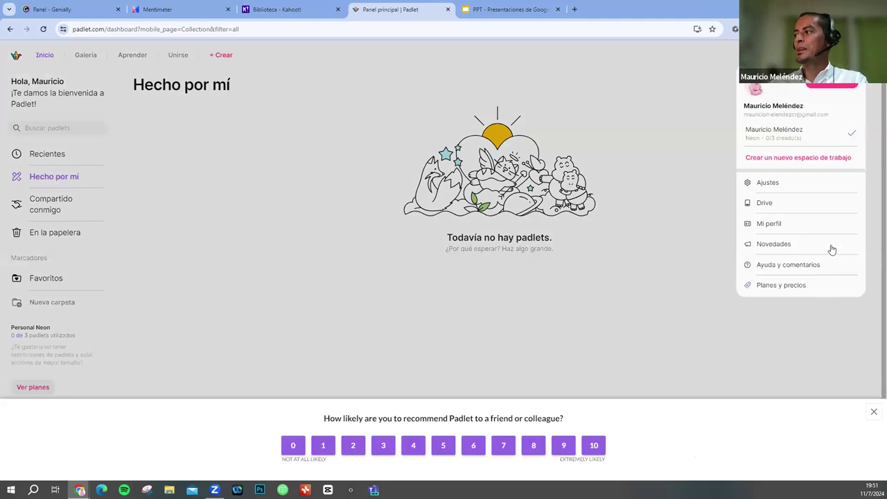
{"action": "left_click", "coordinate": [832, 83]}
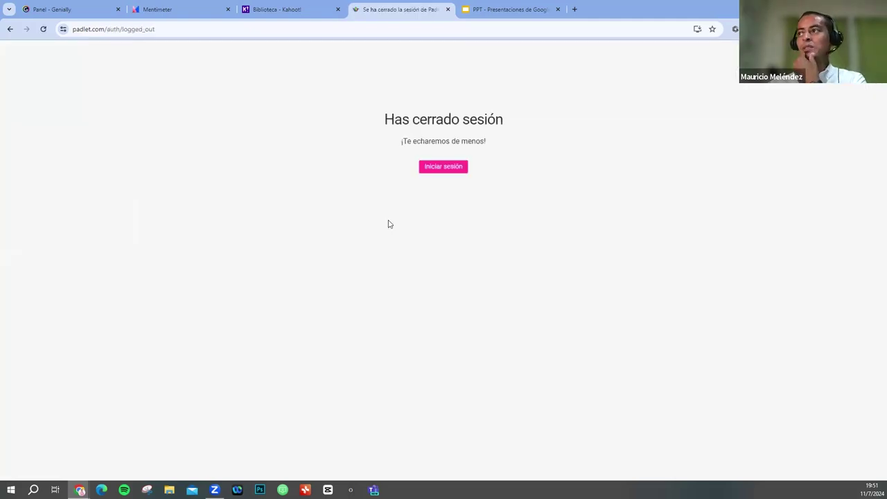
{"action": "left_click", "coordinate": [444, 170]}
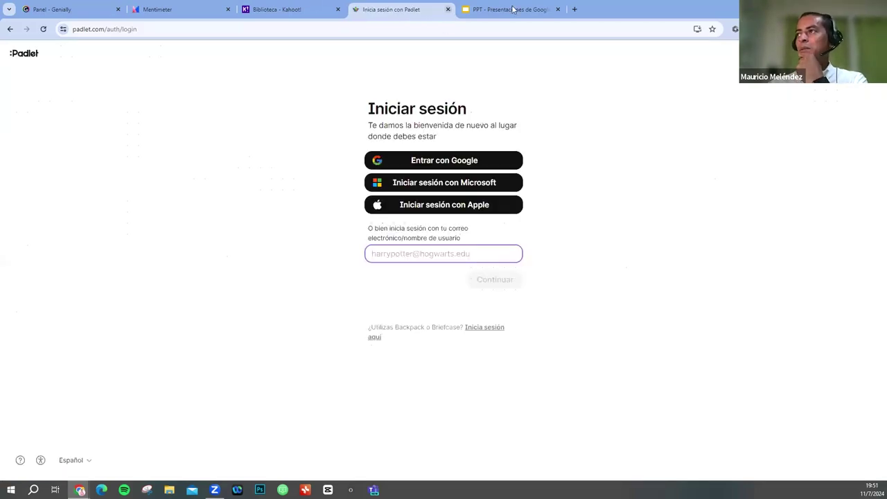
Close the Padlet login page and search Google for "padlet" in a new browser tab
{"action": "key", "text": "ctrl+w"}
{"action": "key", "text": "ctrl+t"}
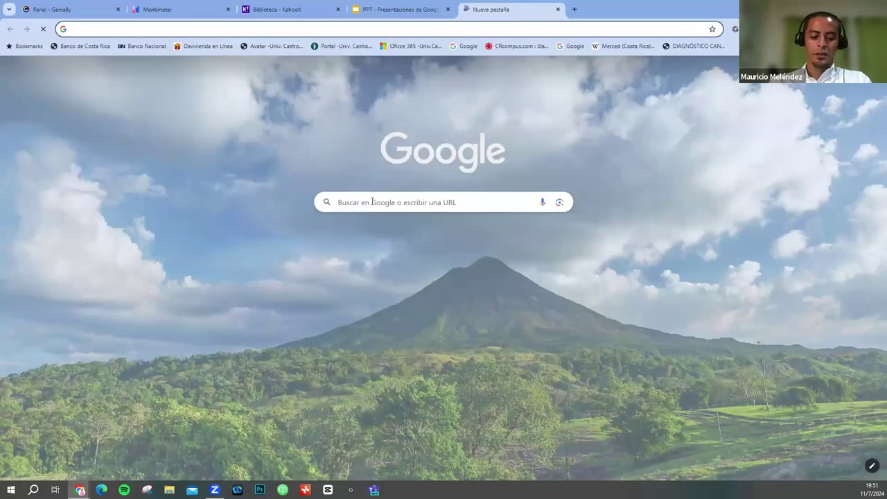
{"action": "left_click", "coordinate": [372, 201]}
{"action": "type", "text": "padlet"}
{"action": "key", "text": "Return"}
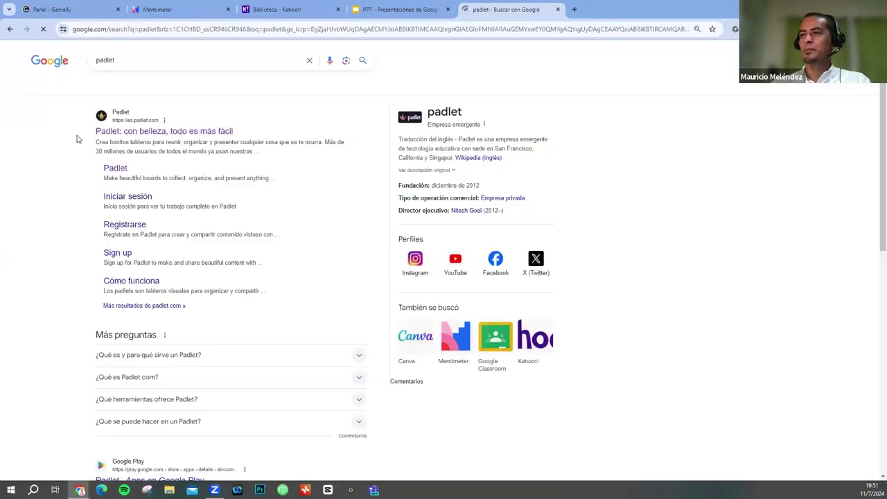